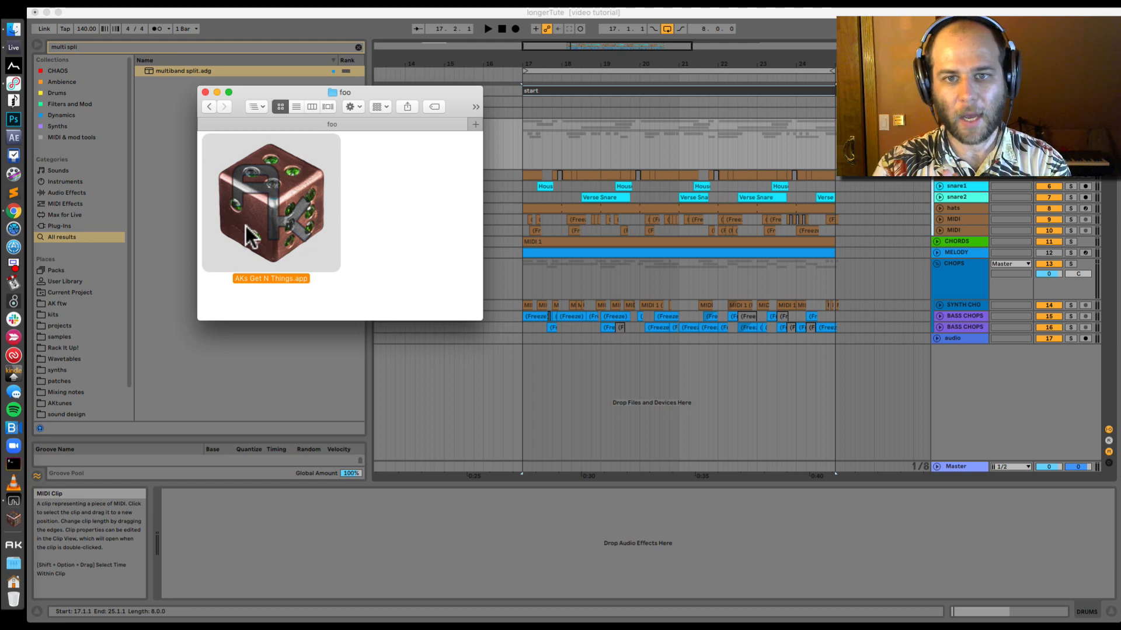
Switch to Ableton Live and play the arrangement from the start locator
{"action": "left_click", "coordinate": [576, 92]}
{"action": "key", "text": "space"}
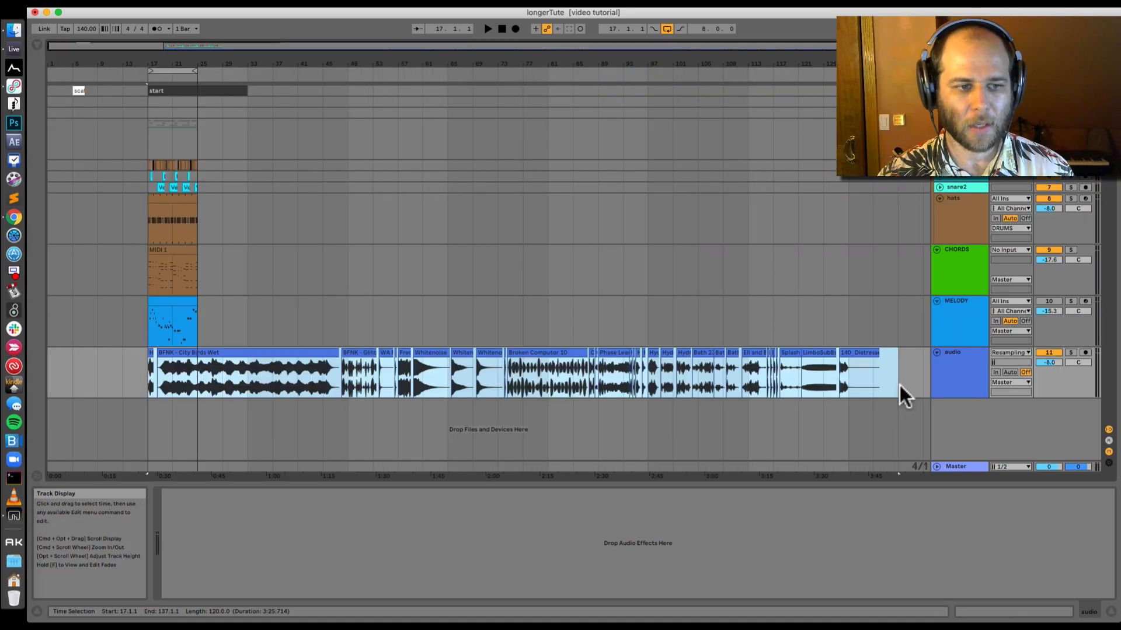
Delete all the clips selected on the audio track between bars 17 and 137
{"action": "key", "text": "Delete"}
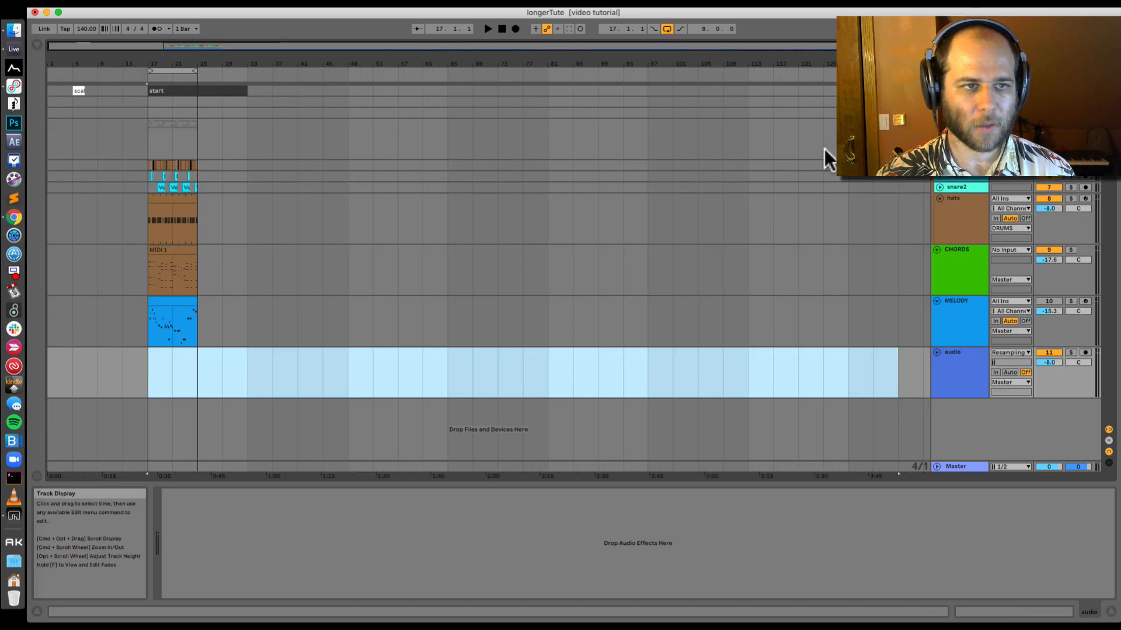
{"action": "left_click", "coordinate": [164, 64]}
{"action": "left_click_drag", "start_coordinate": [164, 64], "coordinate": [523, 66]}
{"action": "left_click", "coordinate": [513, 377]}
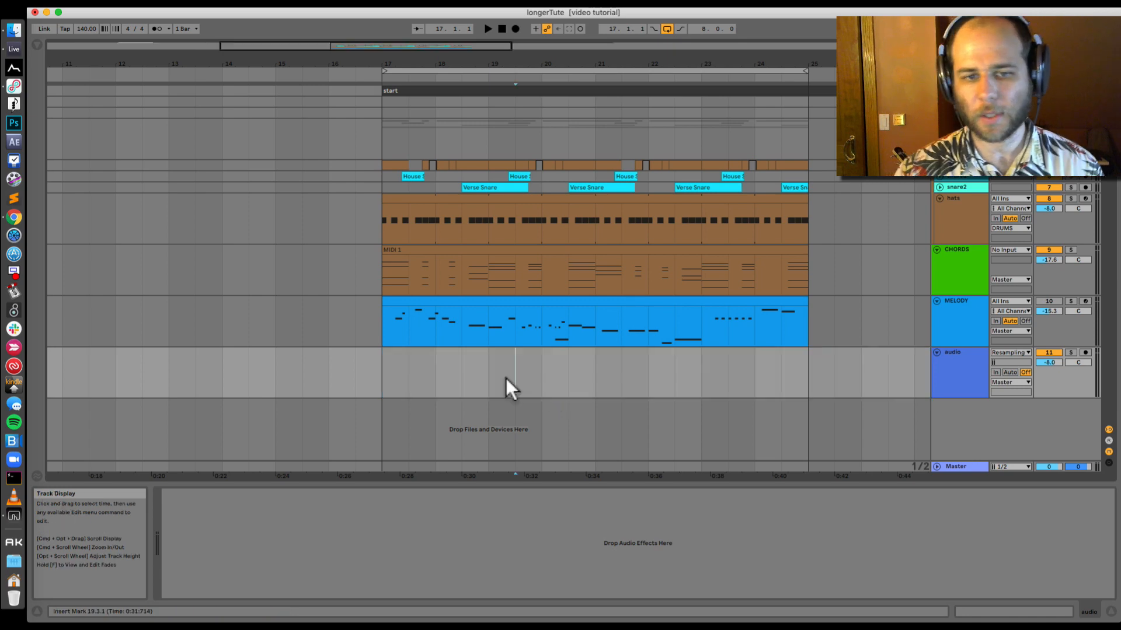
Play the loop from bar 17 to hear the existing parts, and activate the MELODY track
{"action": "left_click", "coordinate": [393, 306]}
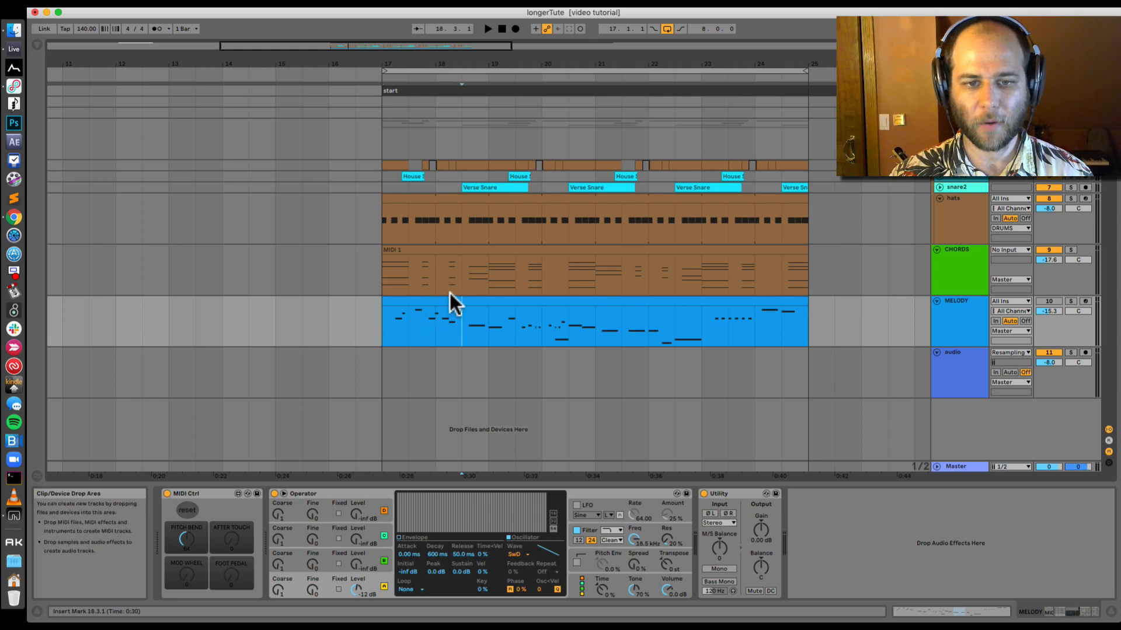
{"action": "left_click", "coordinate": [453, 253]}
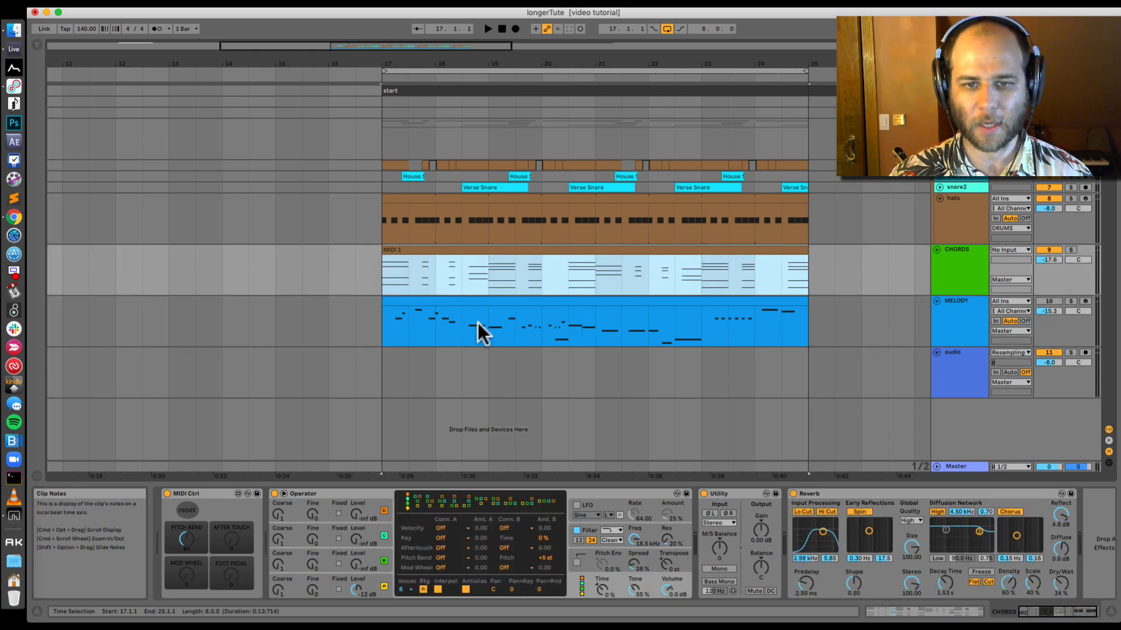
{"action": "left_click", "coordinate": [446, 302]}
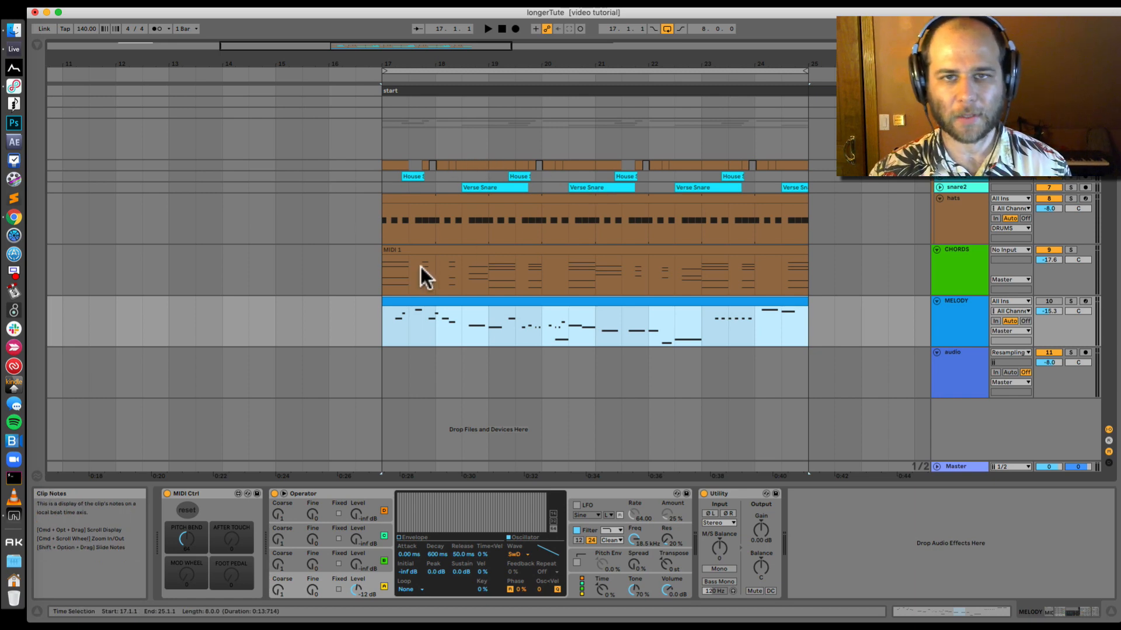
{"action": "key", "text": "space"}
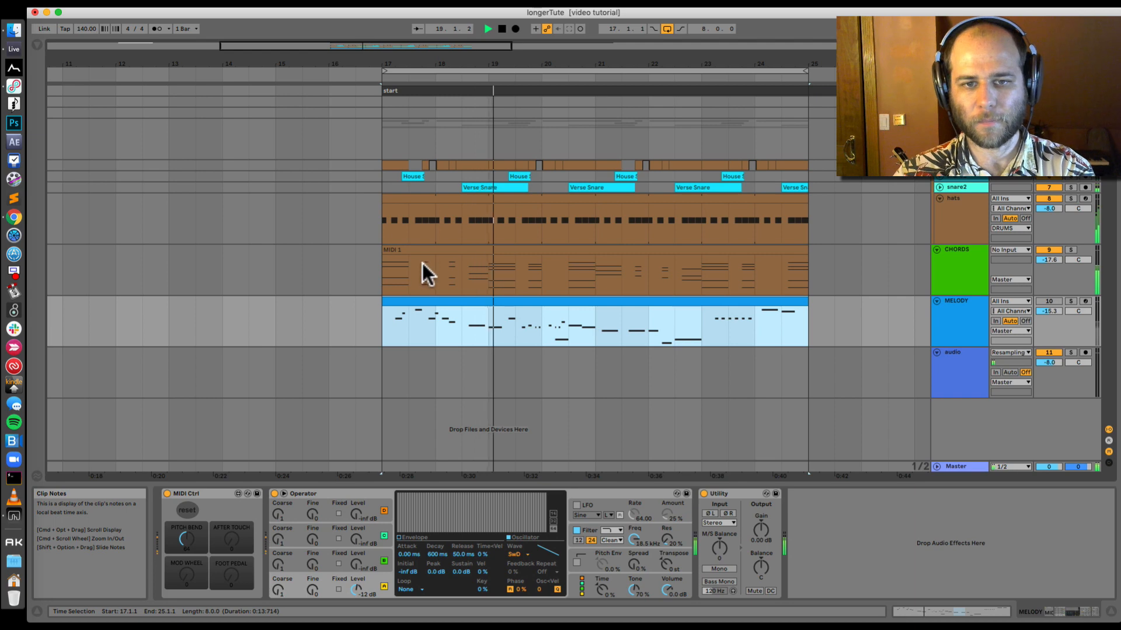
{"action": "left_click", "coordinate": [953, 257]}
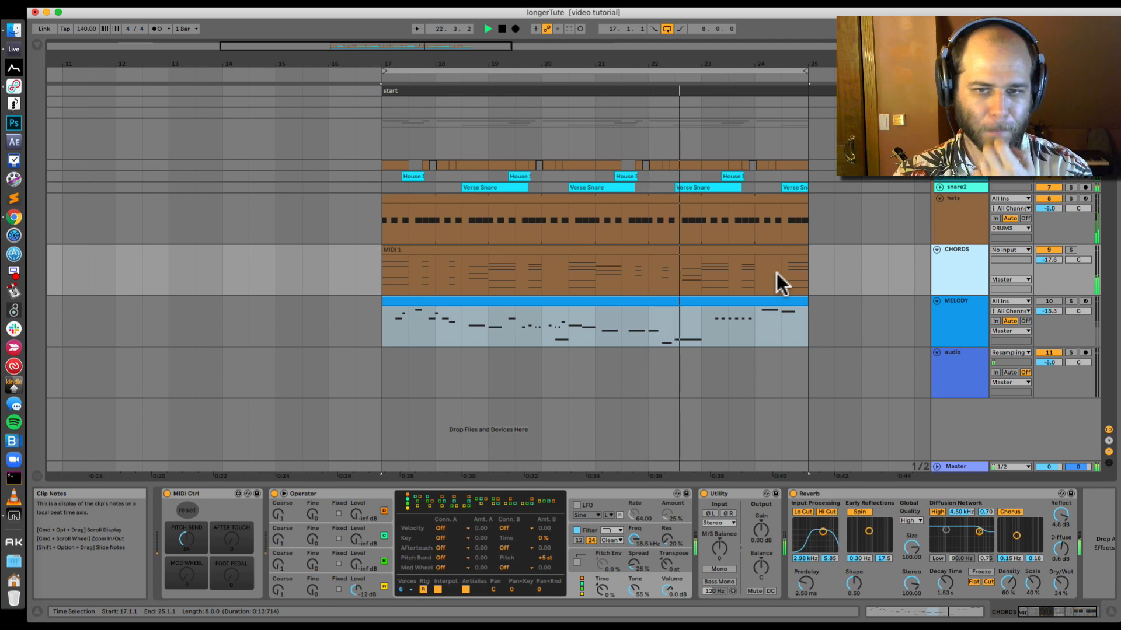
{"action": "left_click", "coordinate": [1049, 300]}
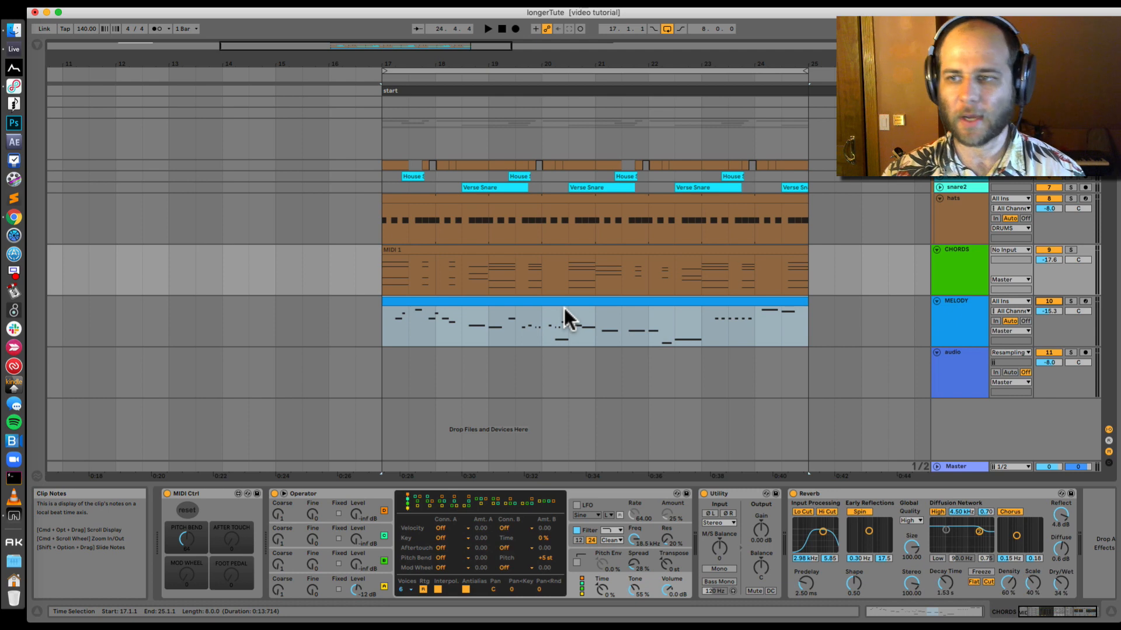
Solo the DRUMS group and insert a new MIDI track below the hats track
{"action": "left_click", "coordinate": [1070, 124]}
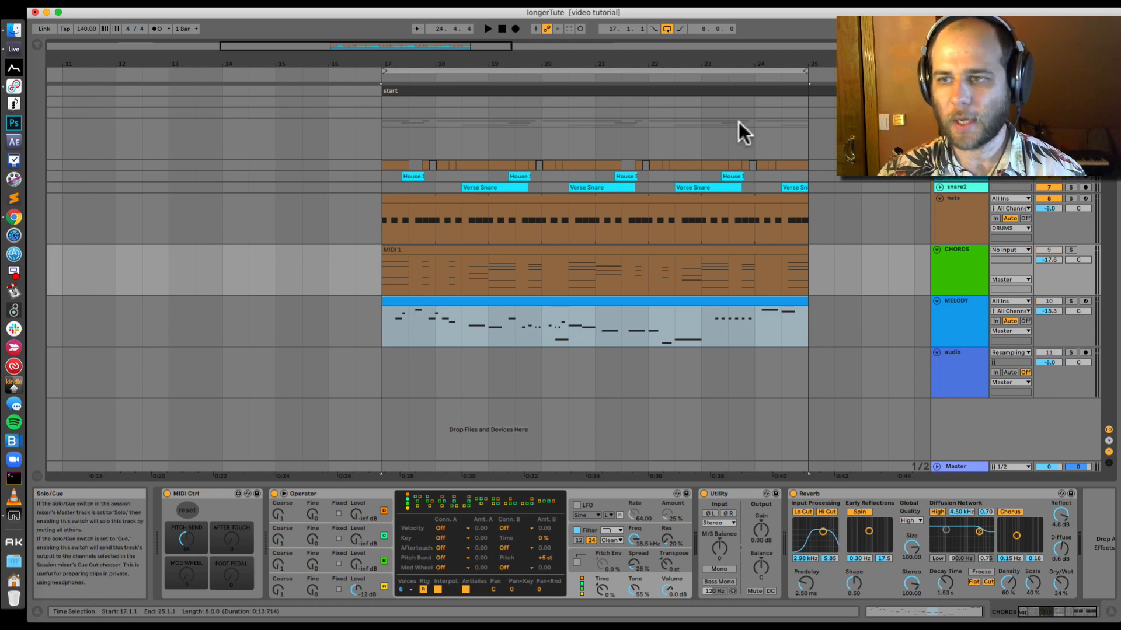
{"action": "left_click", "coordinate": [963, 205]}
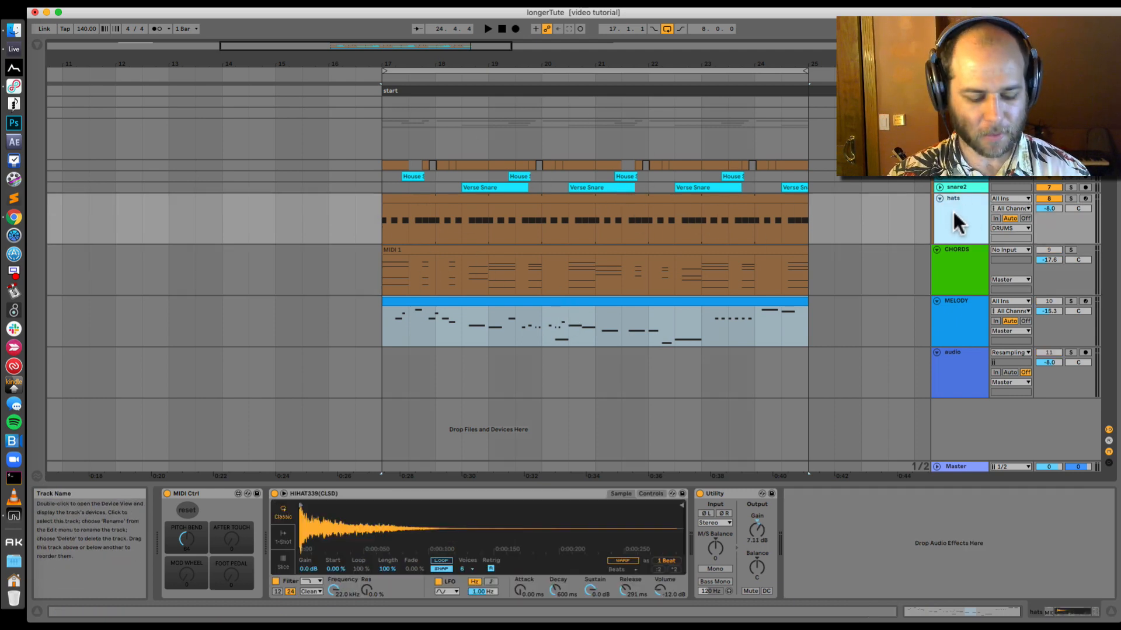
{"action": "key", "text": "super+shift+t"}
{"action": "left_click", "coordinate": [560, 197]}
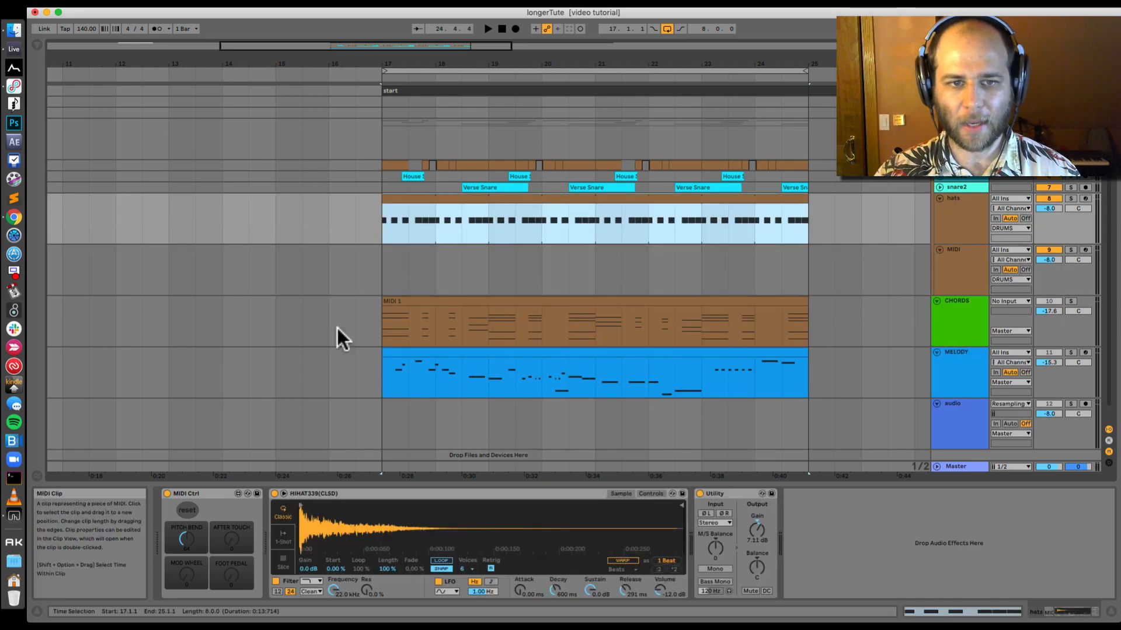
Browse the unfiltered Percussion folder of the kits samples and preview individual files such as 07 FB Percussion.wav
{"action": "key", "text": "super+alt+b"}
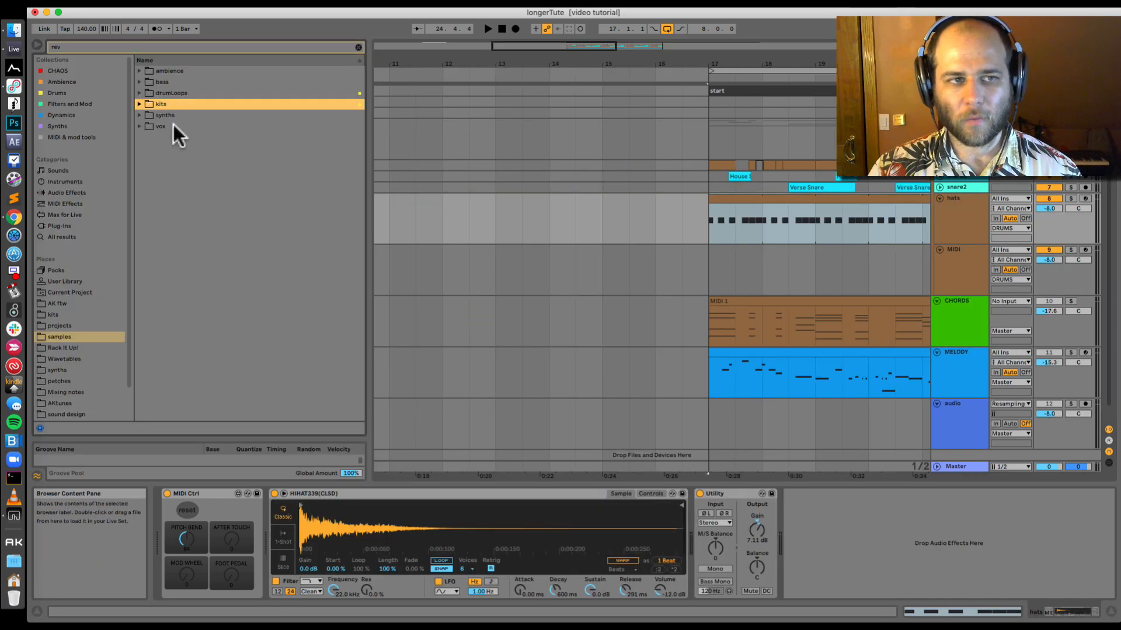
{"action": "left_click", "coordinate": [139, 104]}
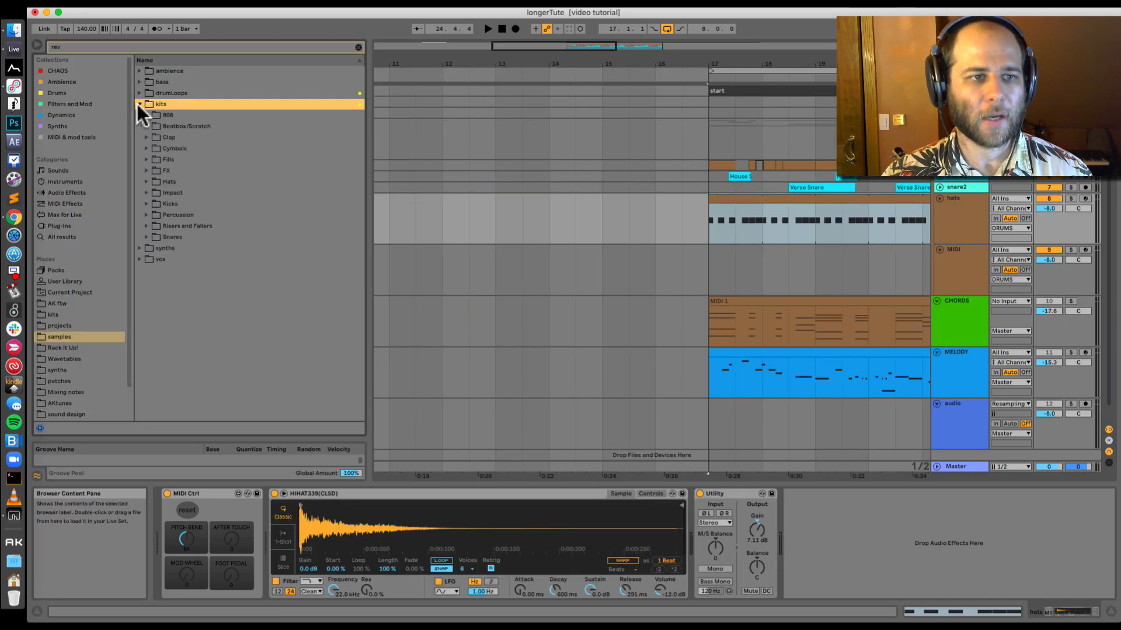
{"action": "left_click", "coordinate": [147, 214]}
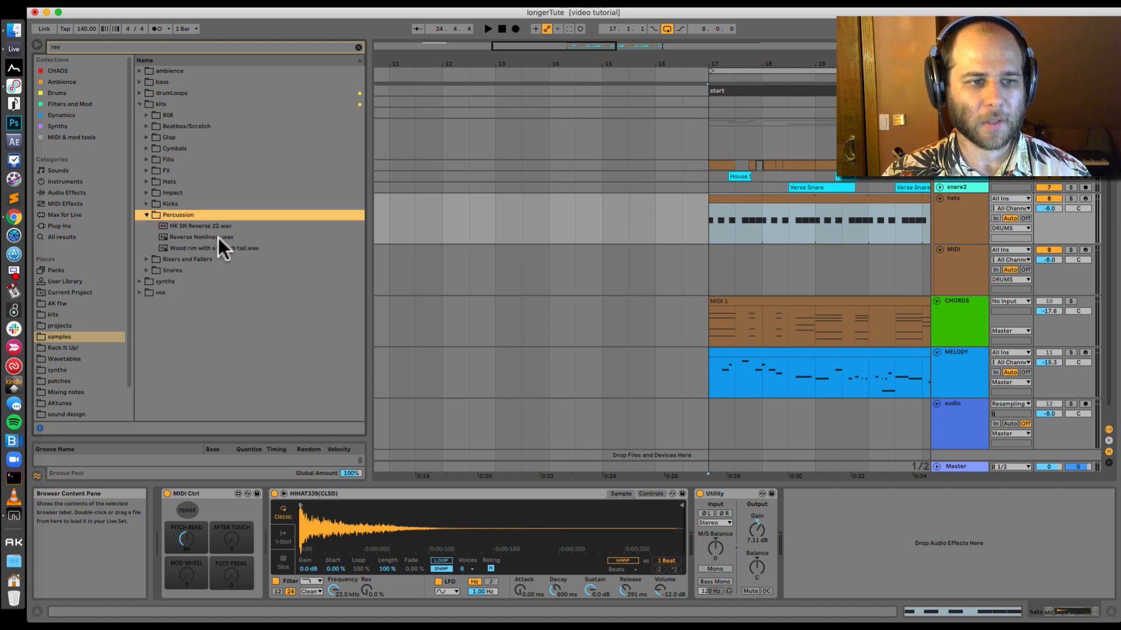
{"action": "left_click", "coordinate": [357, 46]}
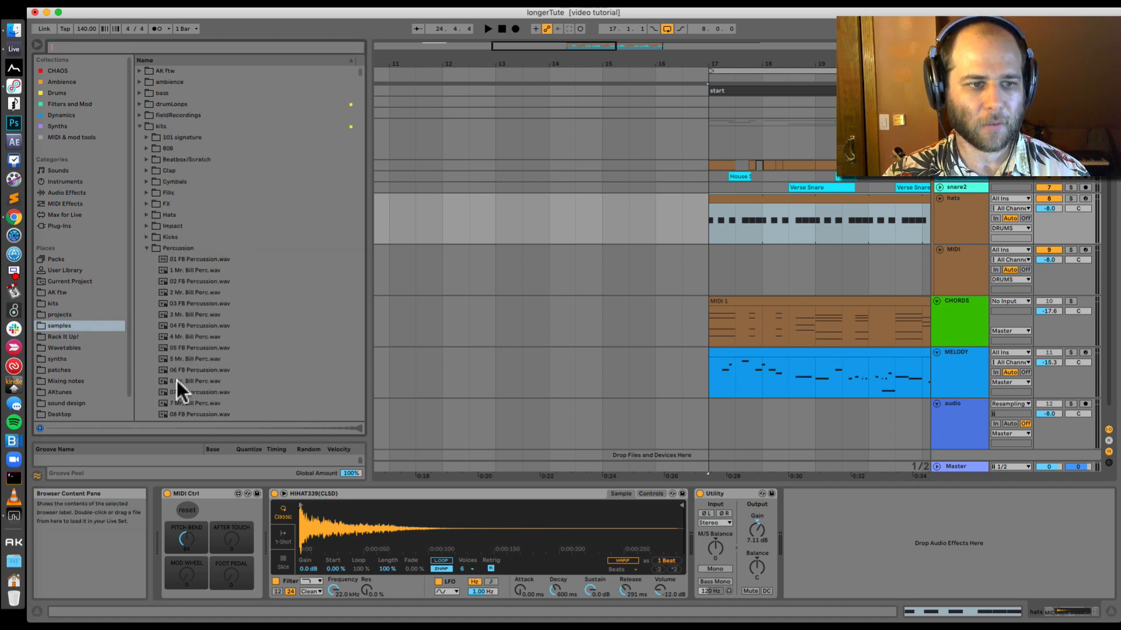
{"action": "left_click", "coordinate": [185, 326]}
{"action": "scroll", "coordinate": [192, 239], "scroll_direction": "down", "scroll_amount": 1}
{"action": "left_click", "coordinate": [183, 341]}
{"action": "left_click", "coordinate": [194, 376]}
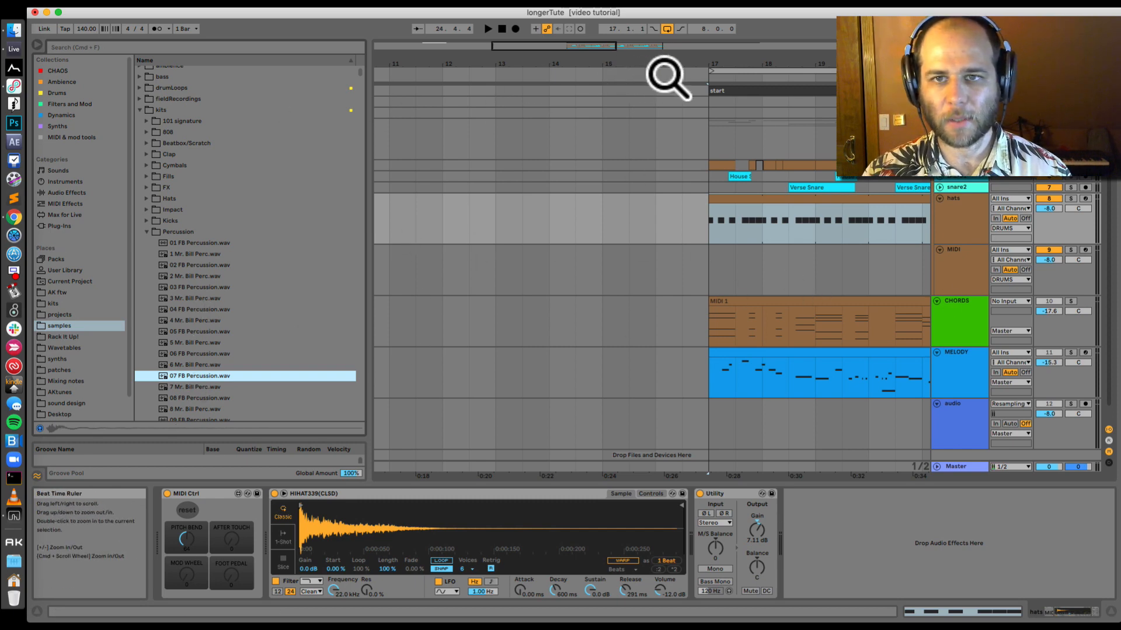
Switch to Finder, launch AKs Get N Things.app and have it select 112 files
{"action": "left_click_drag", "start_coordinate": [665, 76], "coordinate": [387, 75]}
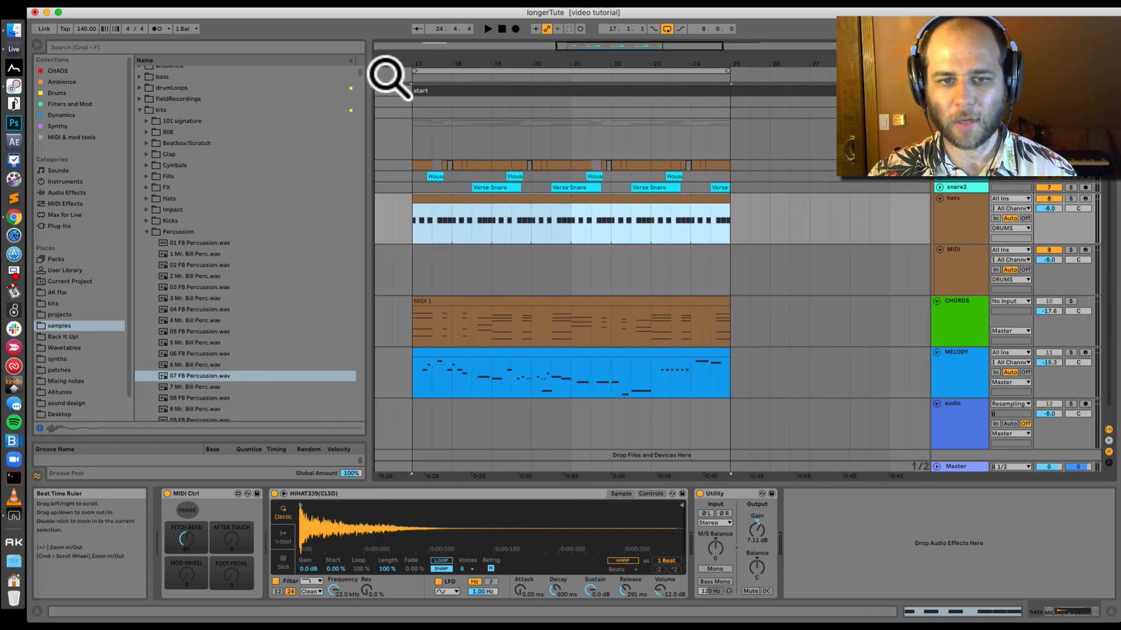
{"action": "left_click", "coordinate": [13, 30]}
{"action": "key", "text": "super+w"}
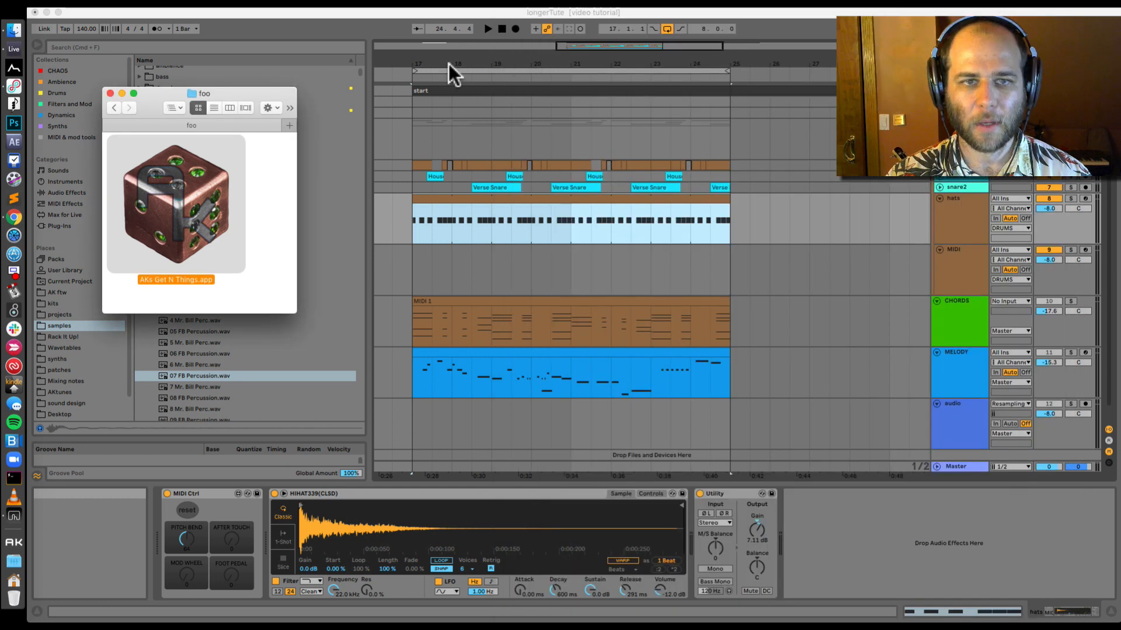
{"action": "double_click", "coordinate": [192, 179]}
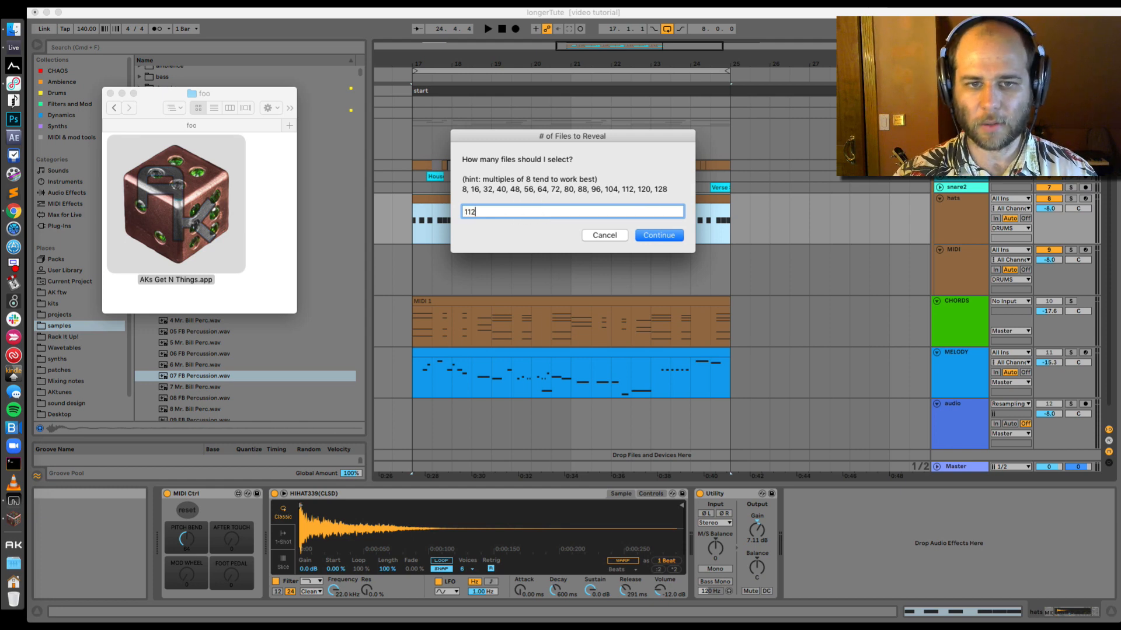
{"action": "left_click", "coordinate": [660, 236]}
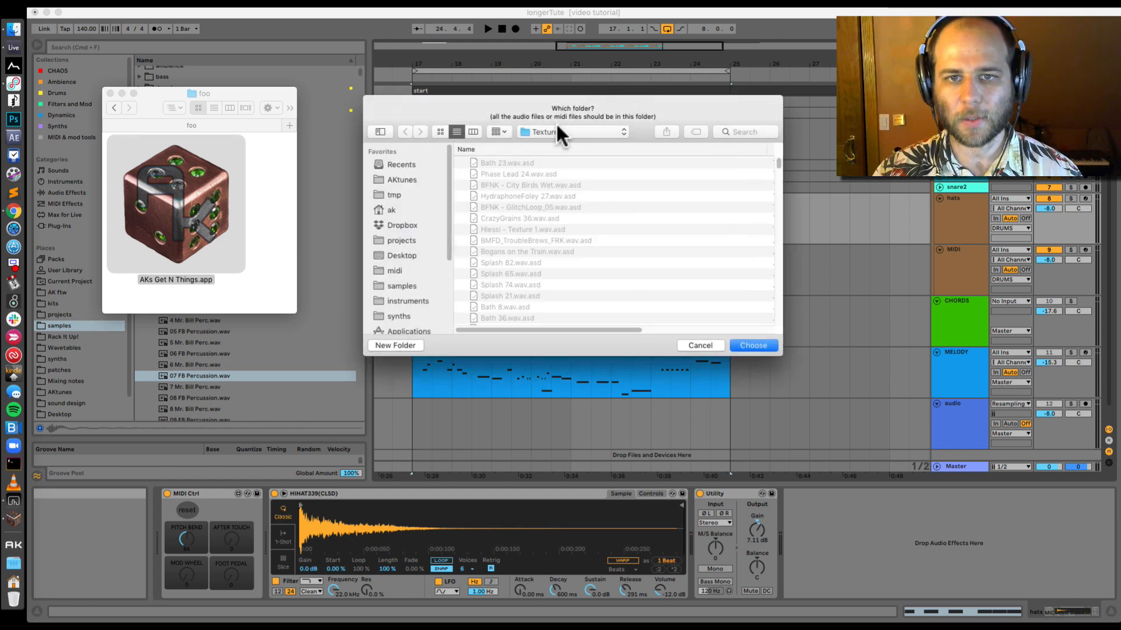
Choose the Percussion folder inside samples/kits as the source for the random file selection
{"action": "left_click", "coordinate": [562, 132]}
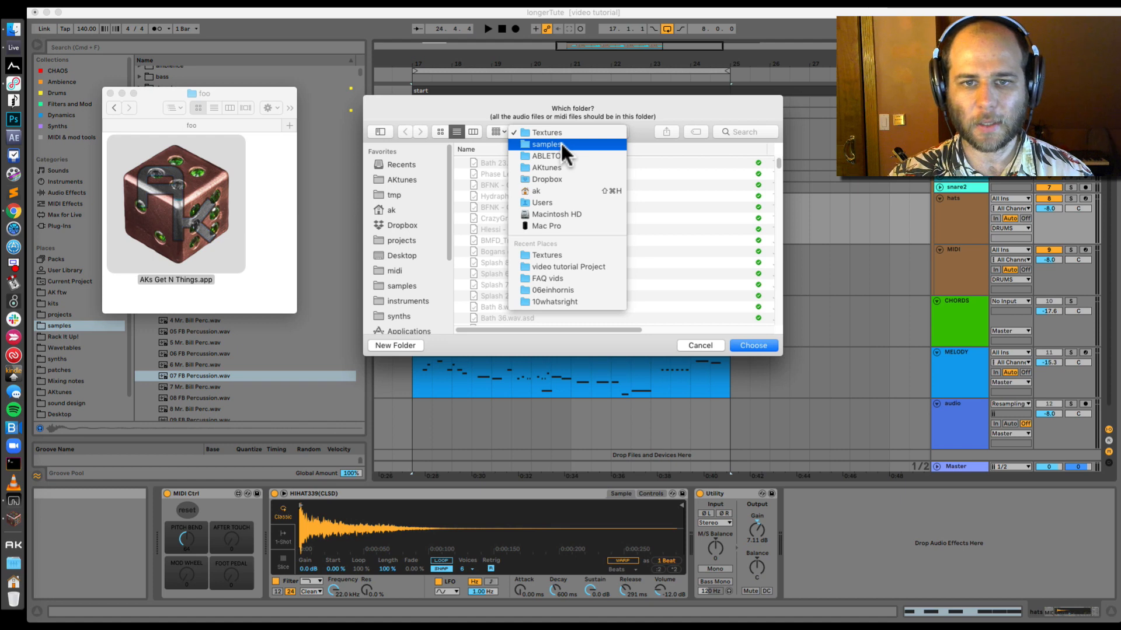
{"action": "left_click", "coordinate": [552, 143]}
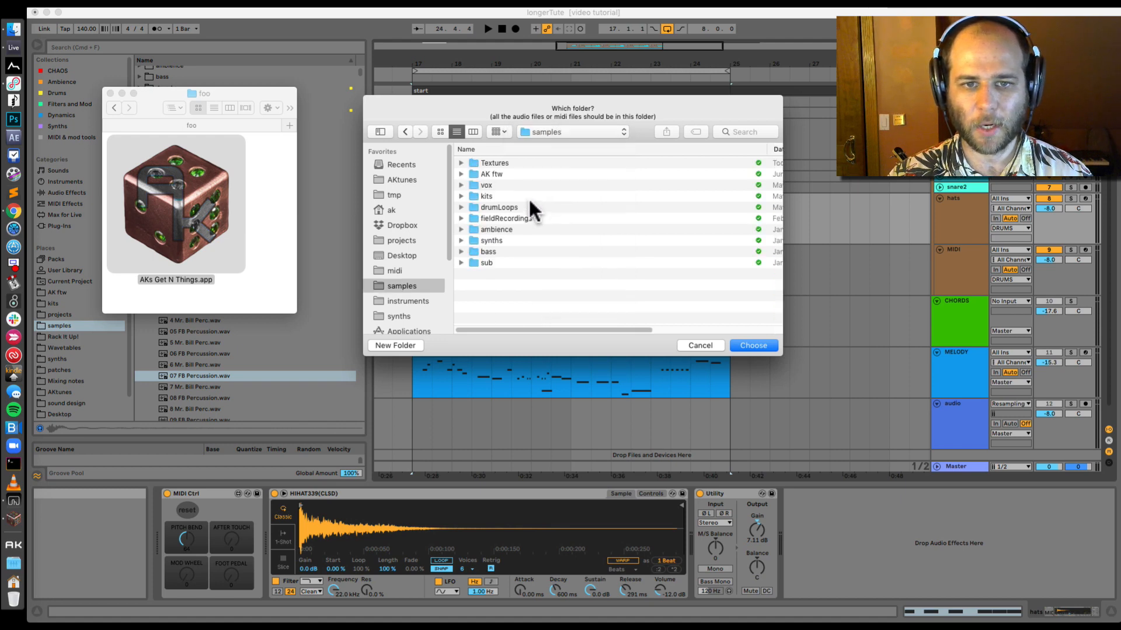
{"action": "double_click", "coordinate": [489, 196]}
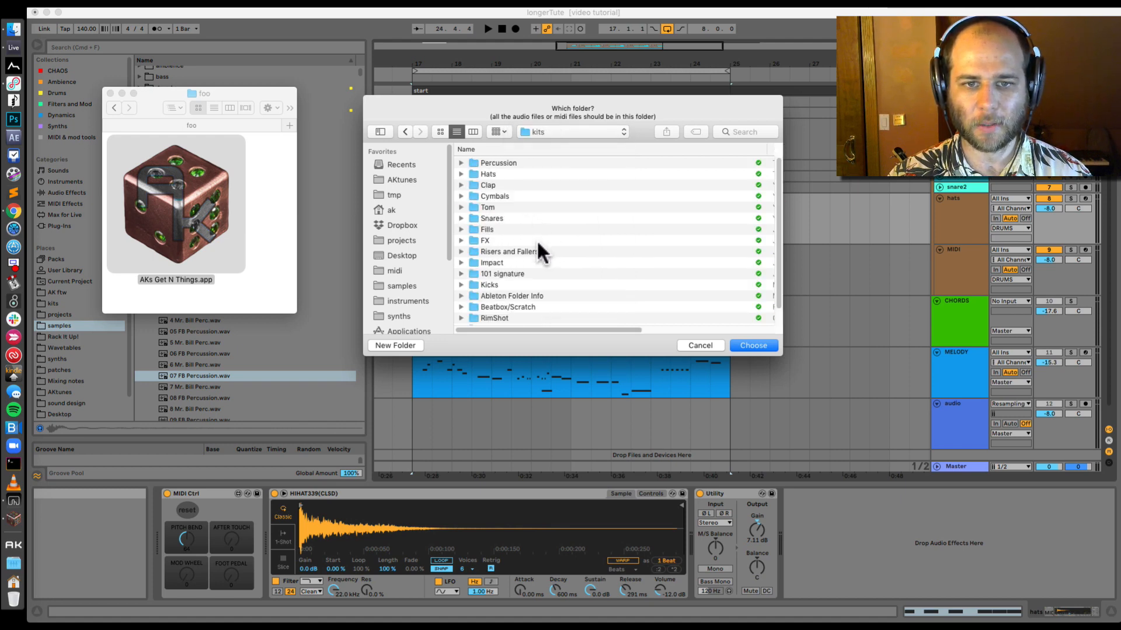
{"action": "double_click", "coordinate": [506, 163]}
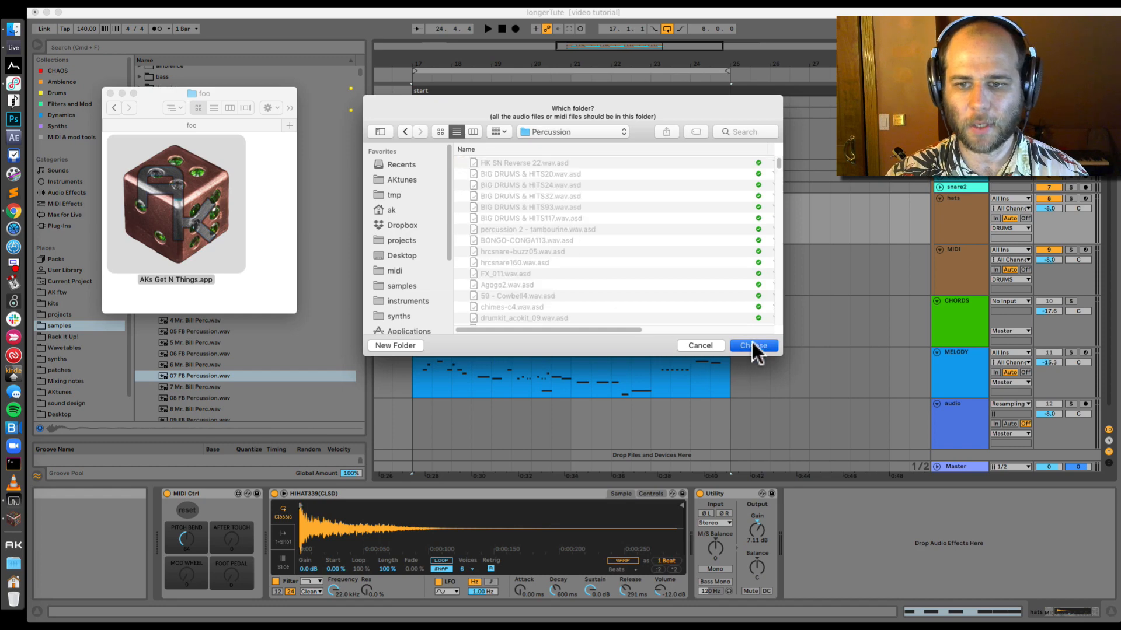
{"action": "left_click", "coordinate": [753, 344]}
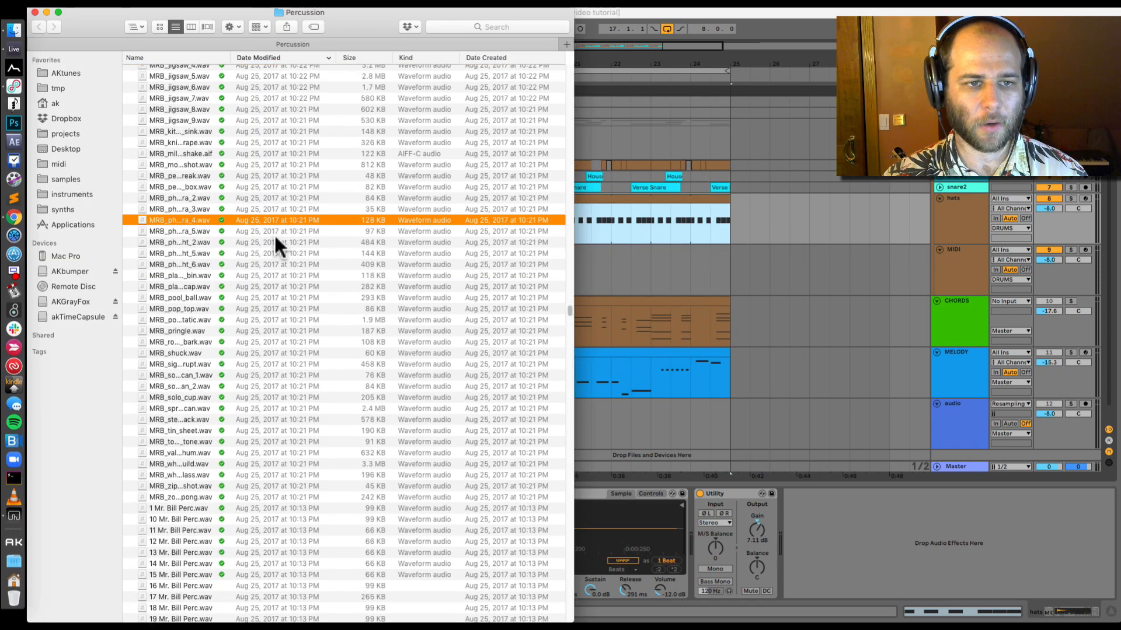
{"action": "scroll", "coordinate": [193, 388], "scroll_direction": "down", "scroll_amount": 15}
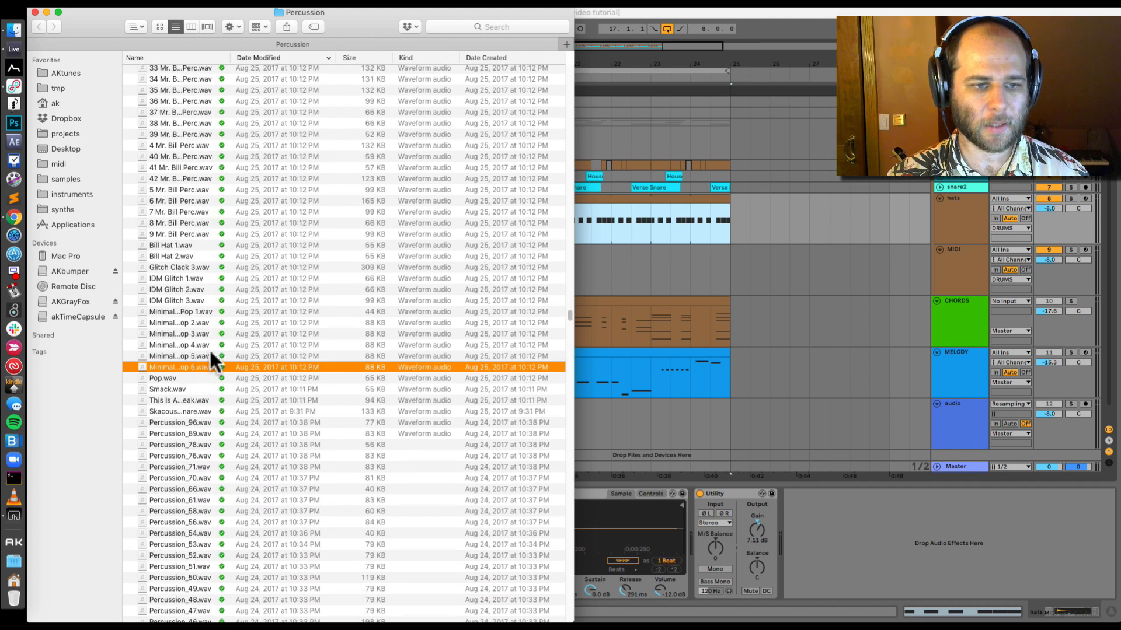
Return to Ableton Live and add a Sampler instrument to the new MIDI track before the Utility device
{"action": "left_click", "coordinate": [659, 268]}
{"action": "left_click", "coordinate": [941, 260]}
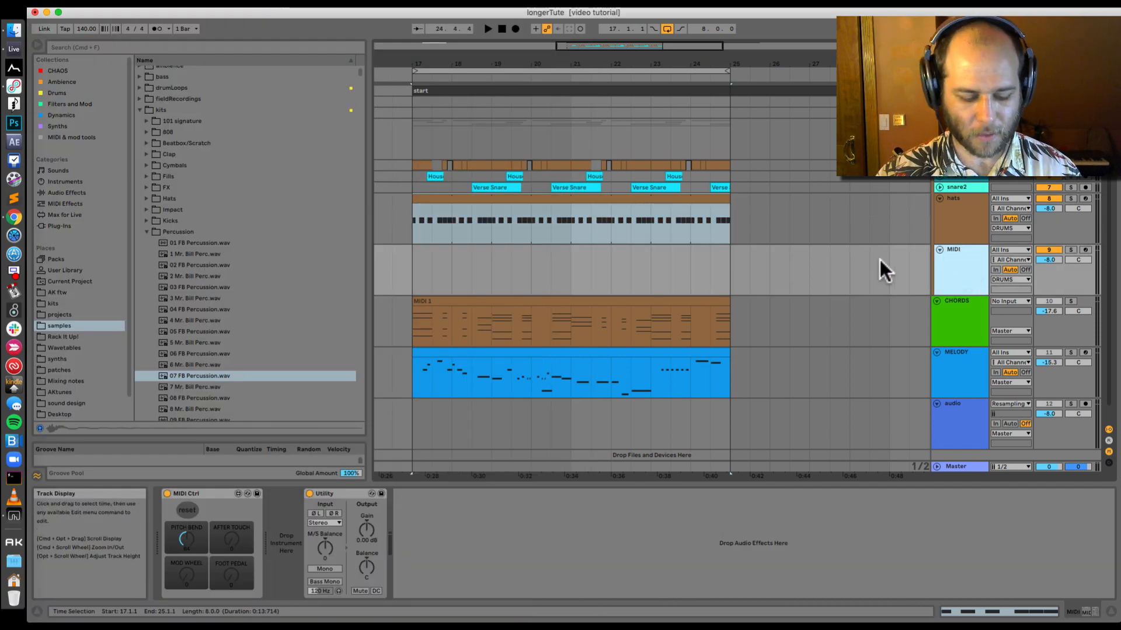
{"action": "key", "text": "super+f"}
{"action": "type", "text": "sampl"}
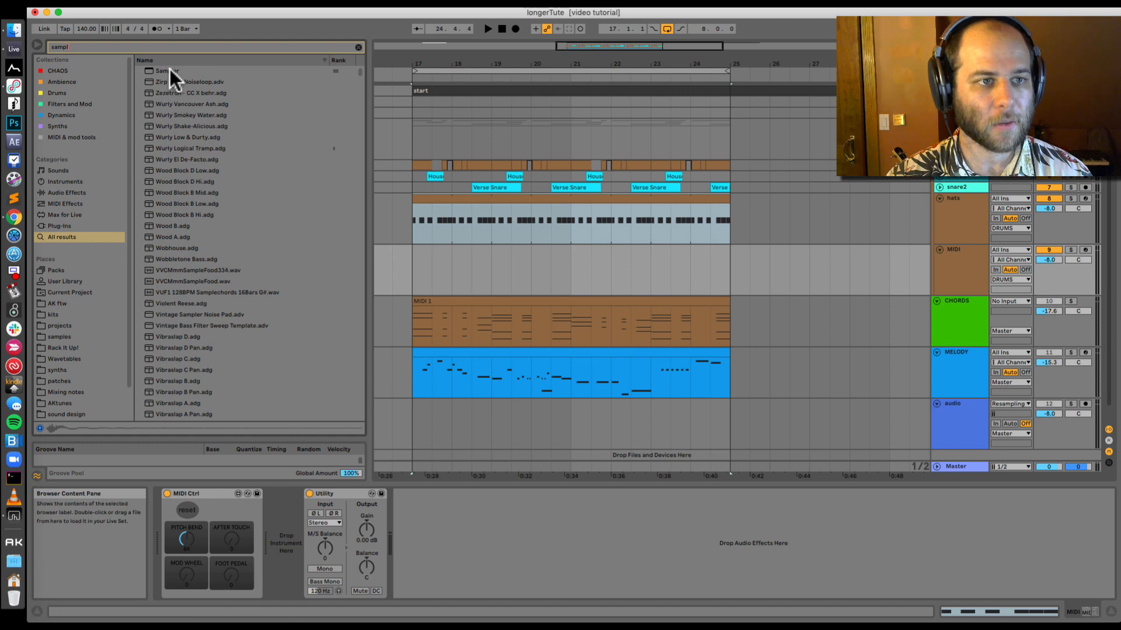
{"action": "left_click_drag", "start_coordinate": [169, 70], "coordinate": [313, 529]}
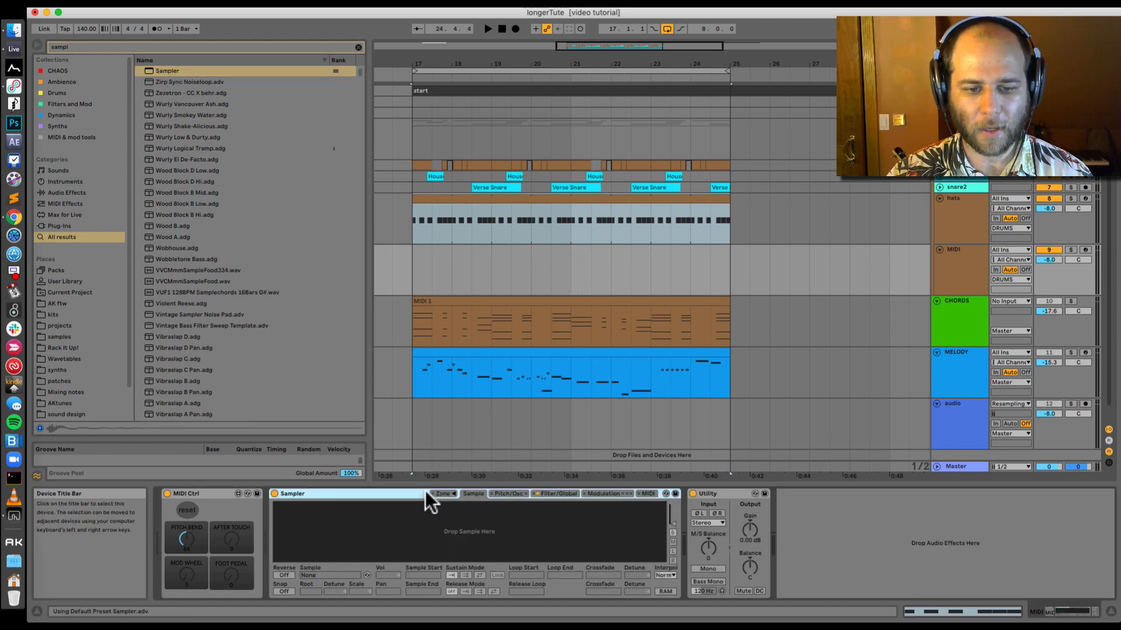
Open Sampler's zone editor and load the 112 percussion files selected in Finder into its sample layer list
{"action": "left_click", "coordinate": [443, 494]}
{"action": "key", "text": "super+Tab"}
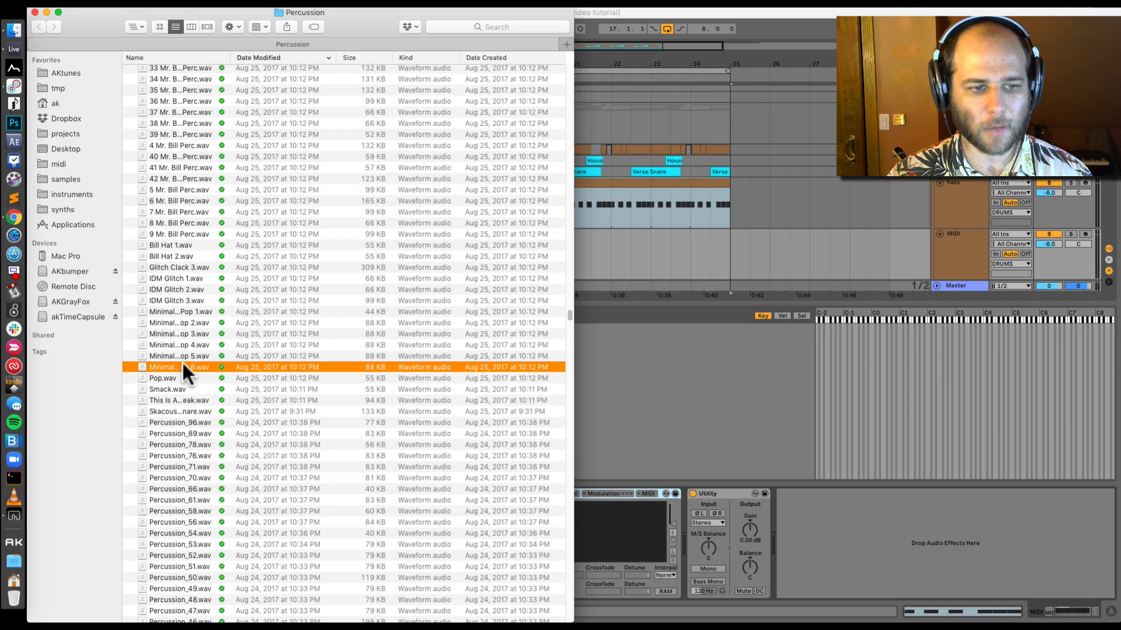
{"action": "left_click_drag", "start_coordinate": [611, 383], "coordinate": [619, 383]}
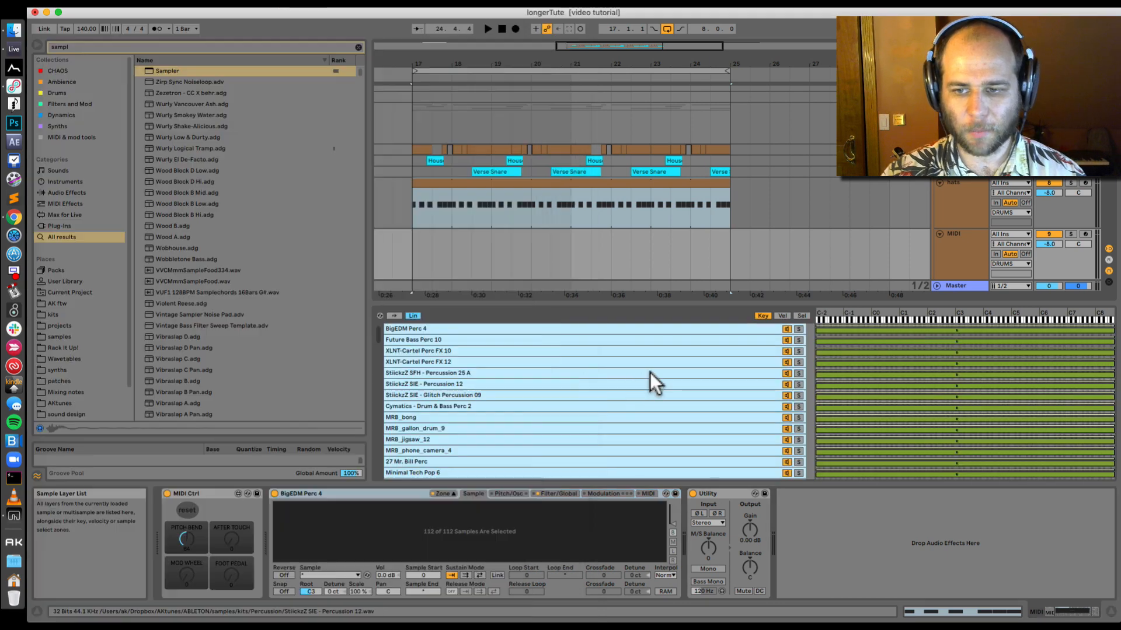
Distribute the key zones of all 112 sample layers equally across the keyboard and turn on automatic layer selection
{"action": "right_click", "coordinate": [833, 310]}
{"action": "left_click", "coordinate": [797, 313]}
{"action": "left_click", "coordinate": [801, 315]}
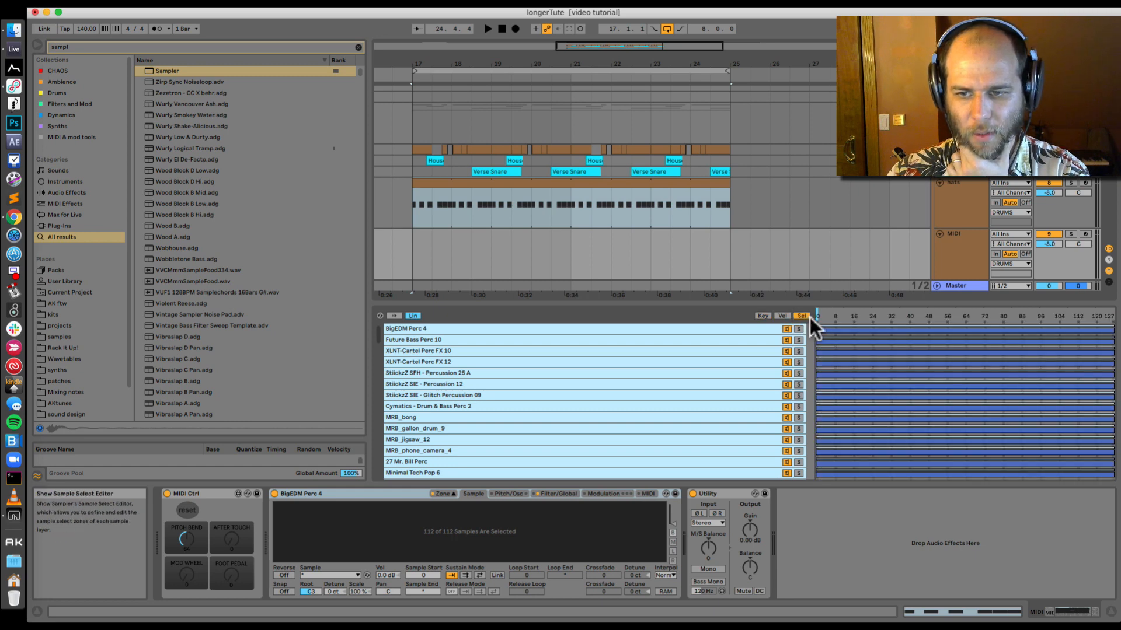
{"action": "left_click", "coordinate": [765, 316]}
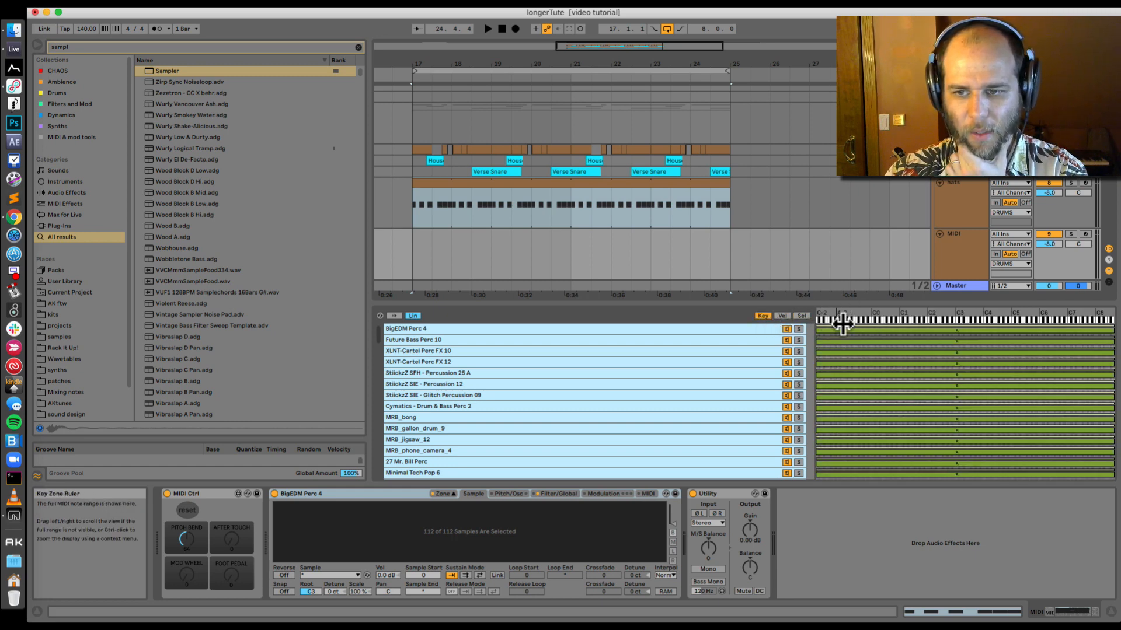
{"action": "right_click", "coordinate": [826, 312]}
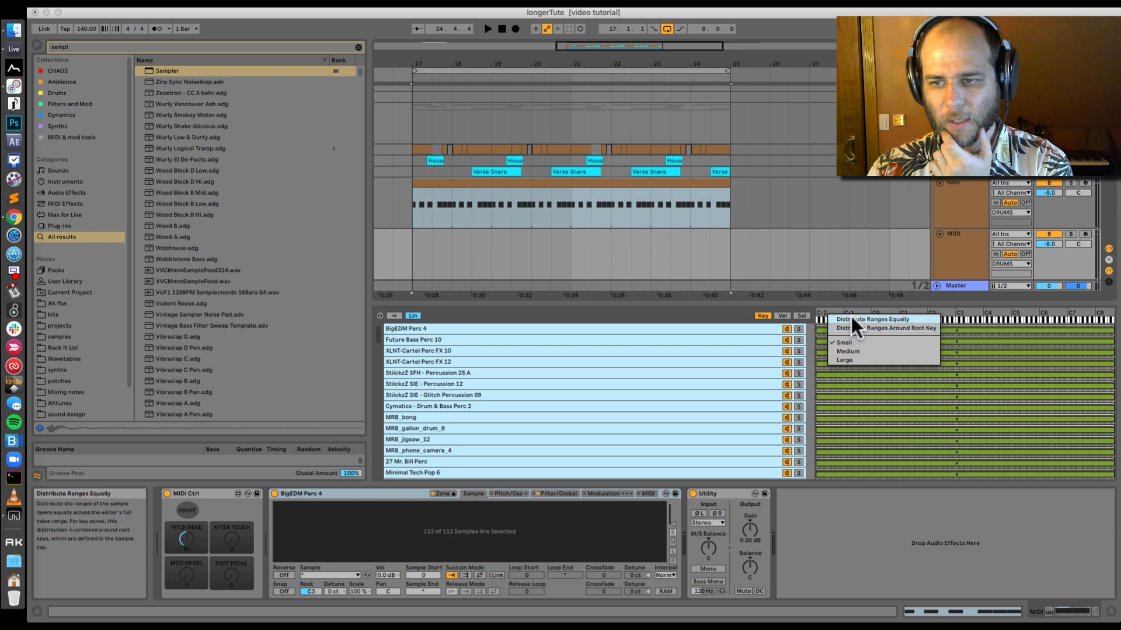
{"action": "left_click", "coordinate": [851, 317]}
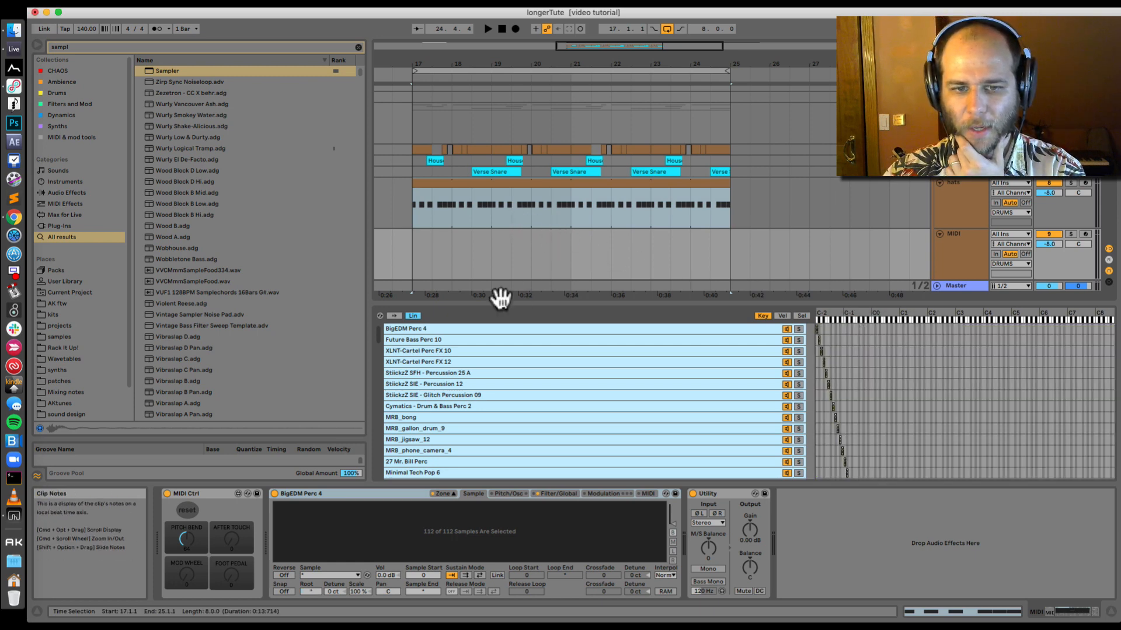
{"action": "left_click", "coordinate": [393, 316]}
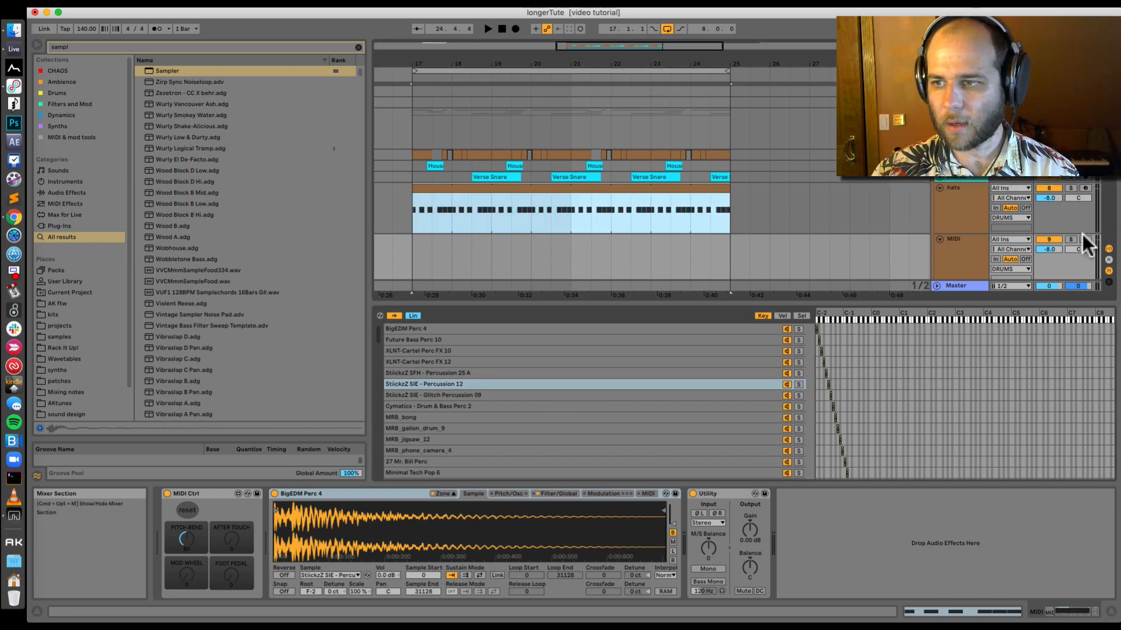
Select all sample layers in Sampler's zone editor and set their root key to C3
{"action": "scroll", "coordinate": [566, 200], "scroll_direction": "down", "scroll_amount": 2}
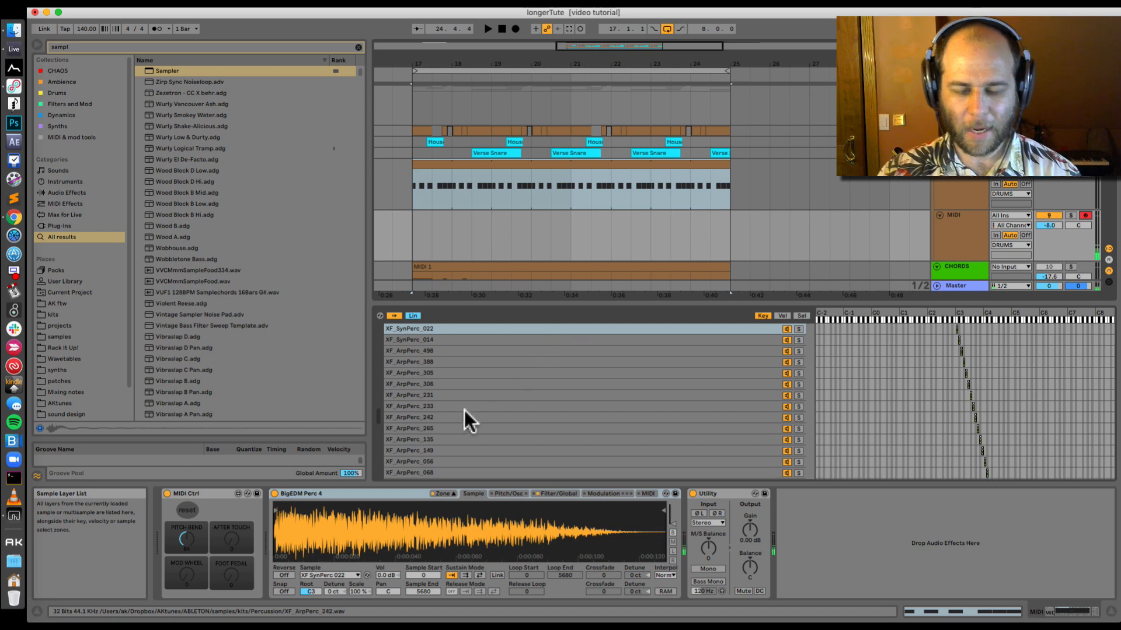
{"action": "left_click", "coordinate": [462, 401]}
{"action": "key", "text": "super+a"}
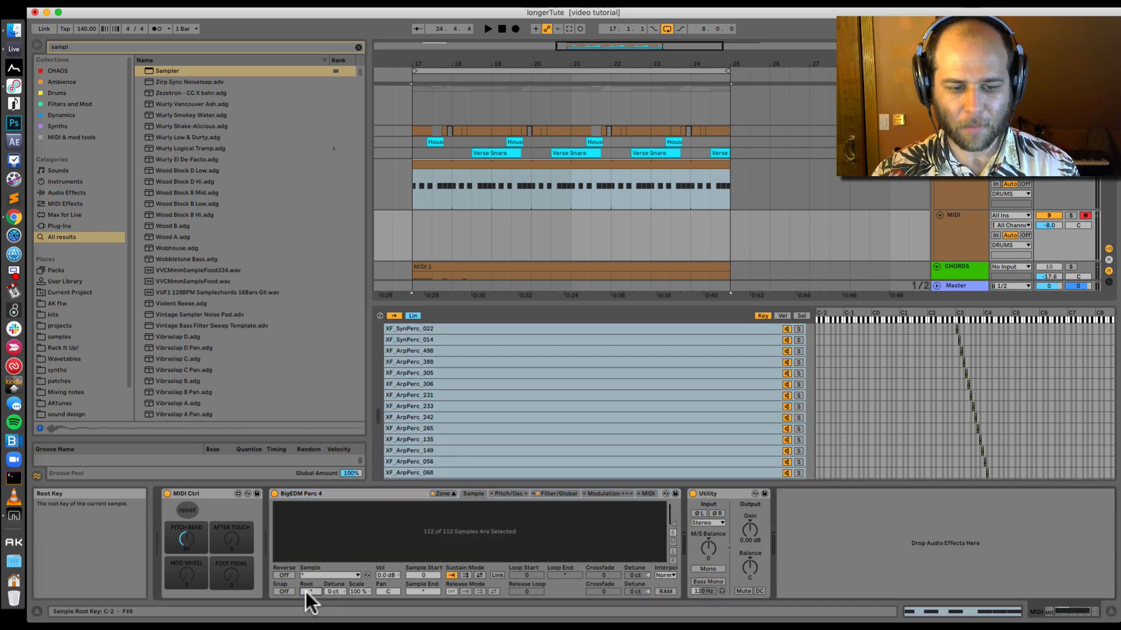
{"action": "double_click", "coordinate": [306, 592]}
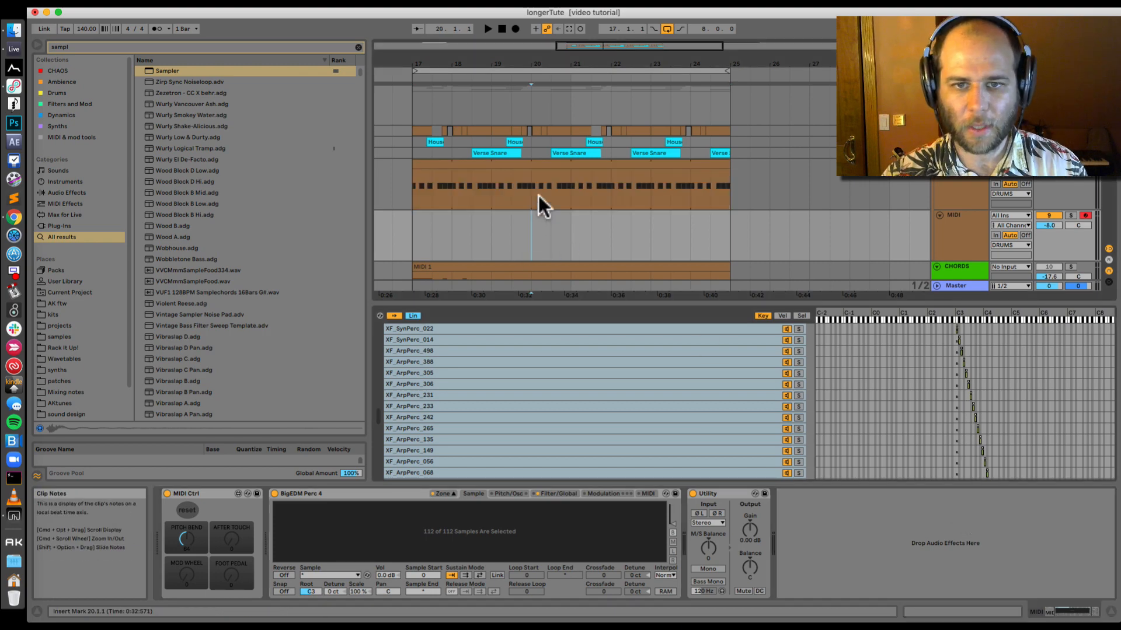
Copy the hats clip onto the new MIDI track and play that track soloed
{"action": "left_click", "coordinate": [538, 195]}
{"action": "left_click", "coordinate": [551, 248]}
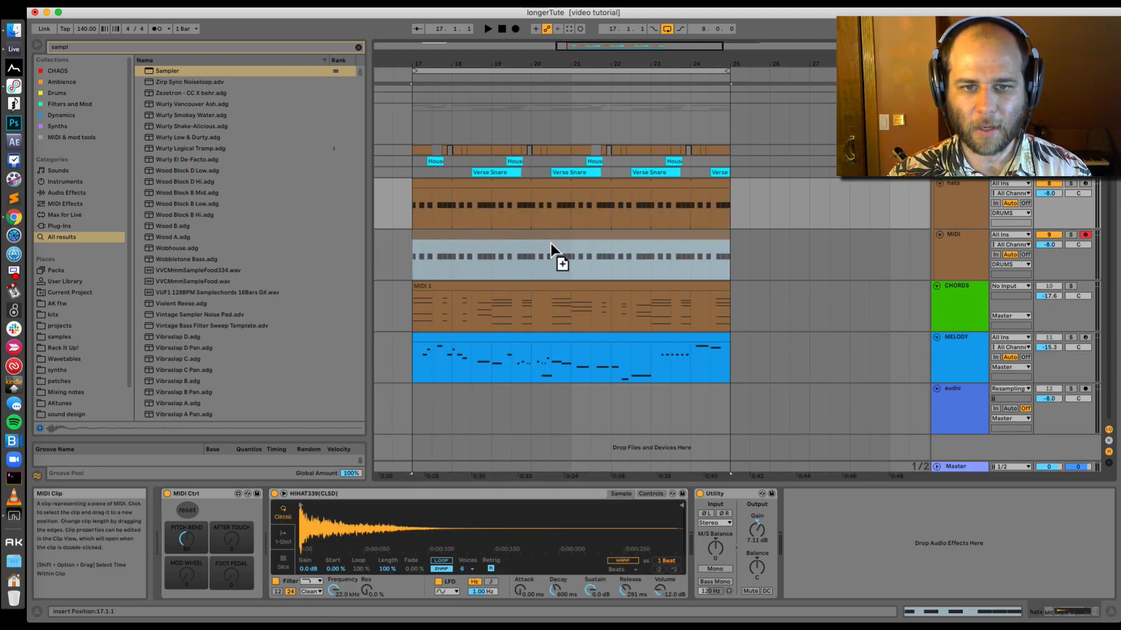
{"action": "left_click", "coordinate": [1071, 235]}
{"action": "key", "text": "space"}
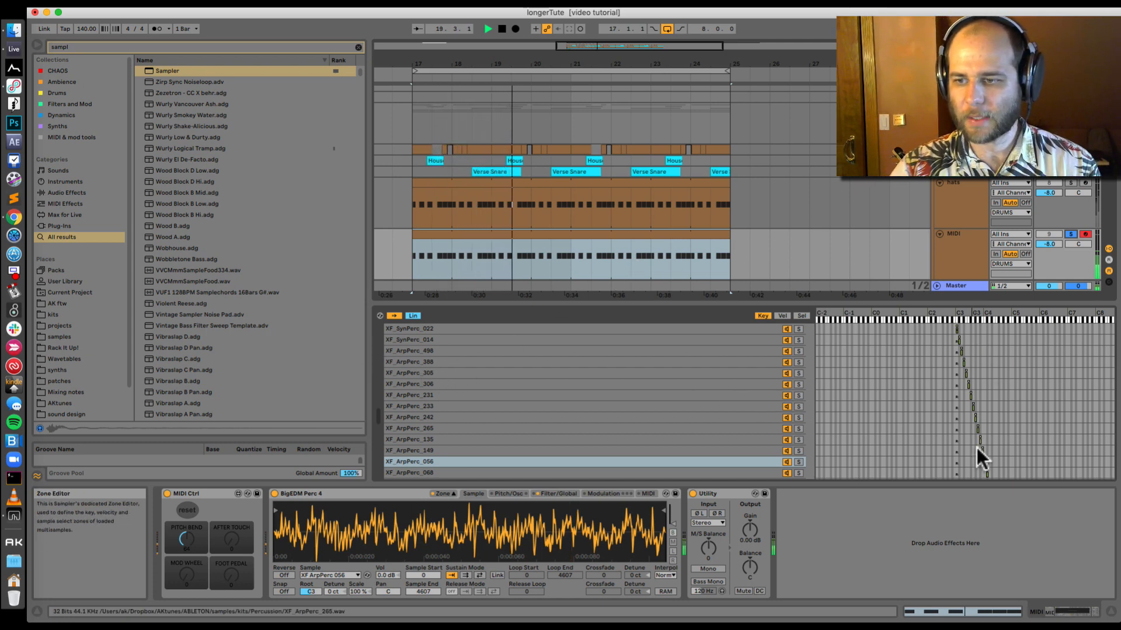
Transpose all notes of the copied clip down one octave to C3 and return to the track's device chain
{"action": "left_click", "coordinate": [947, 614]}
{"action": "left_click", "coordinate": [554, 503]}
{"action": "key", "text": "super+a"}
{"action": "key", "text": "shift+Down"}
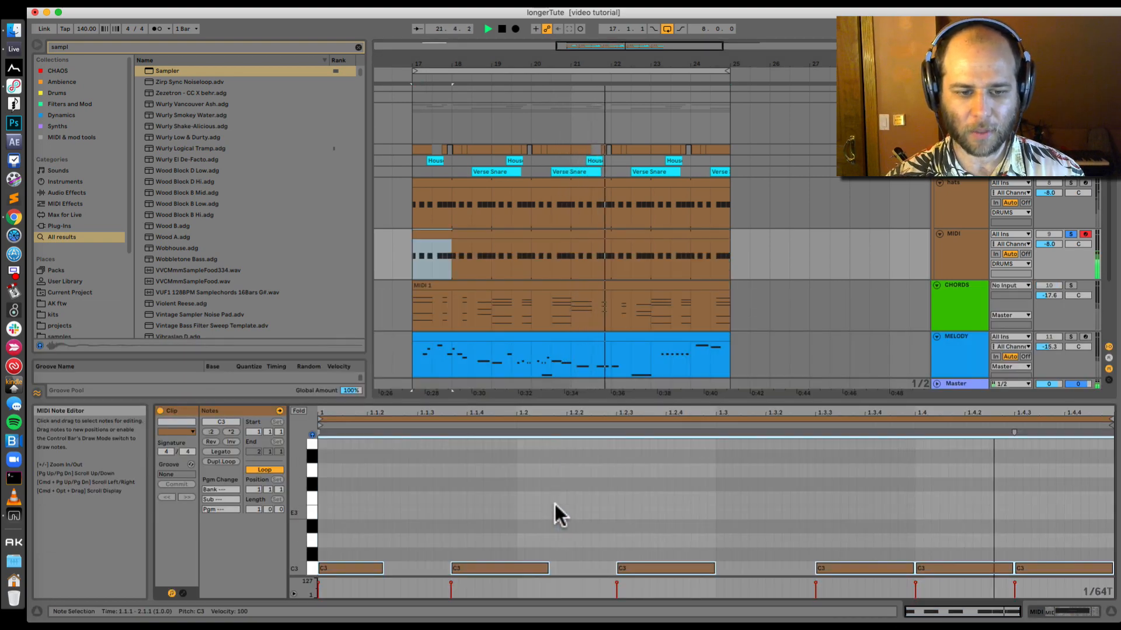
{"action": "left_click", "coordinate": [1073, 614]}
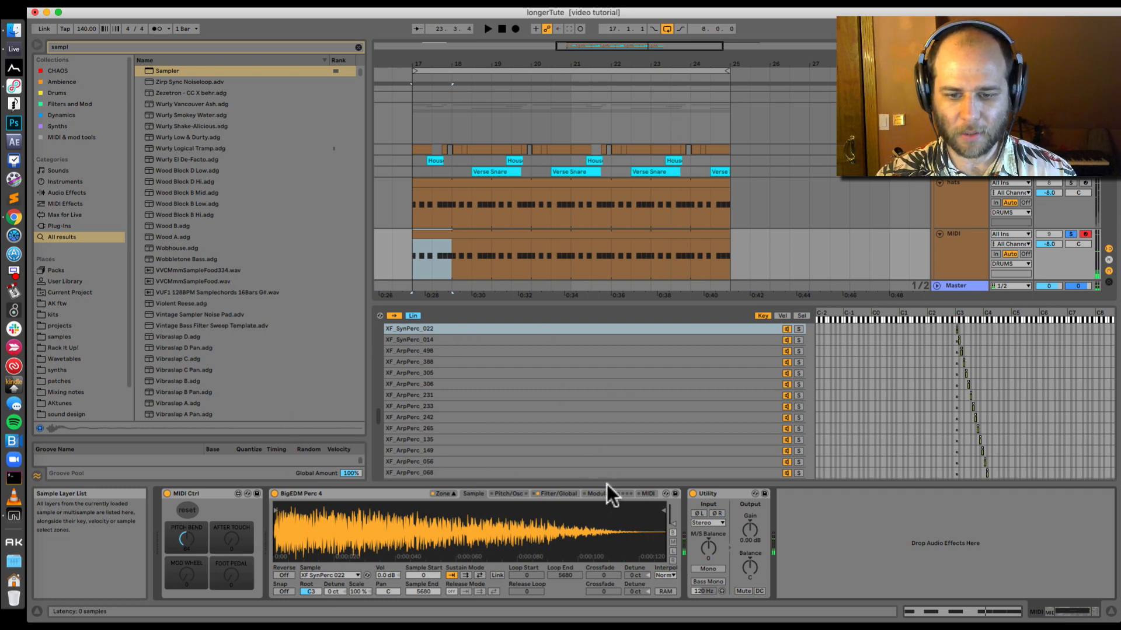
Open Sampler's pitch settings and set the global key zone shift to +6 st during playback
{"action": "left_click", "coordinate": [520, 493]}
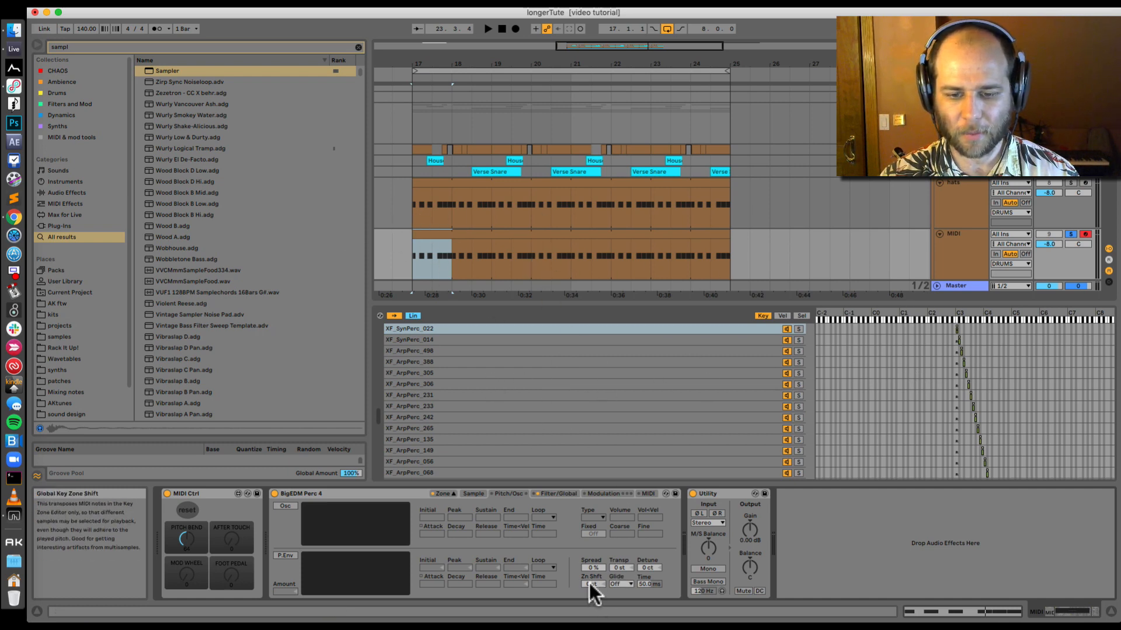
{"action": "key", "text": "space"}
{"action": "mouse_move", "coordinate": [590, 582]}
{"action": "left_mouse_down"}
{"action": "mouse_move", "coordinate": [589, 562]}
{"action": "mouse_move", "coordinate": [590, 577]}
{"action": "left_mouse_up"}
{"action": "left_click_drag", "start_coordinate": [593, 584], "coordinate": [593, 607]}
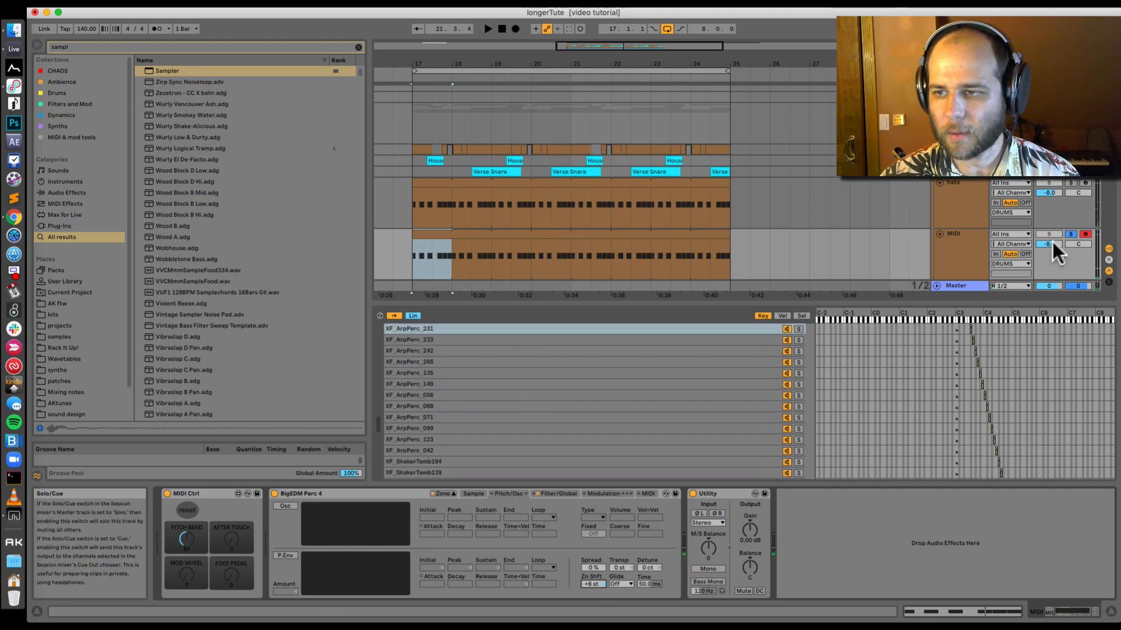
Raise the MIDI track's volume to -5.1 and the Utility gain to 4.94 dB
{"action": "left_click_drag", "start_coordinate": [1051, 245], "coordinate": [1050, 228]}
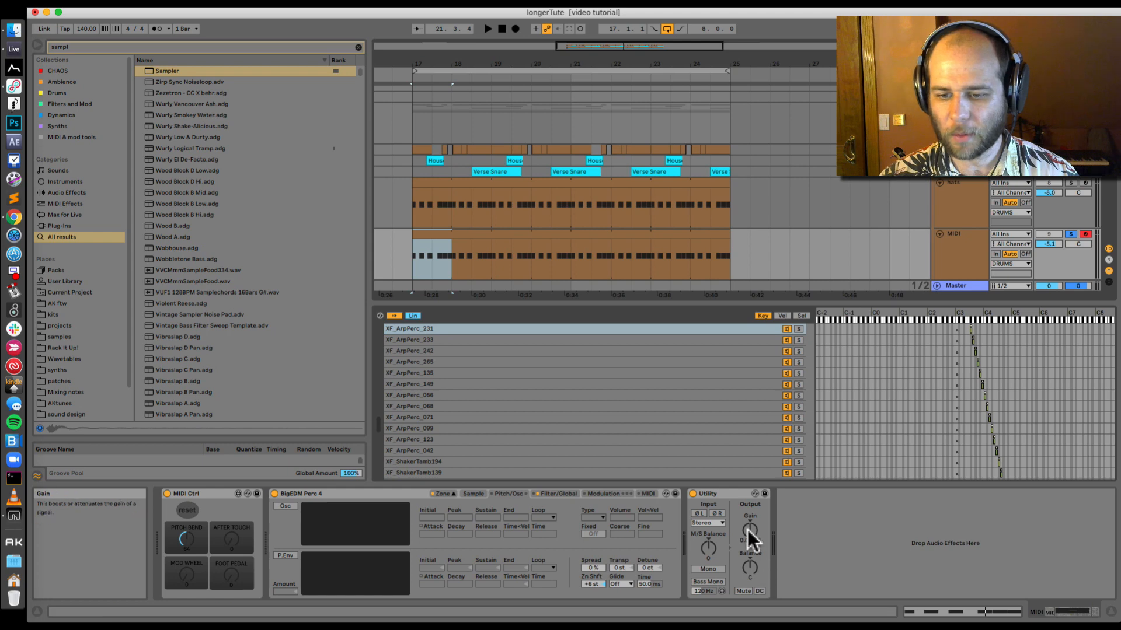
{"action": "left_click_drag", "start_coordinate": [747, 530], "coordinate": [746, 531]}
Add a Glue Compressor after the Utility device and set its makeup gain to 4.17 dB
{"action": "type", "text": "glue"}
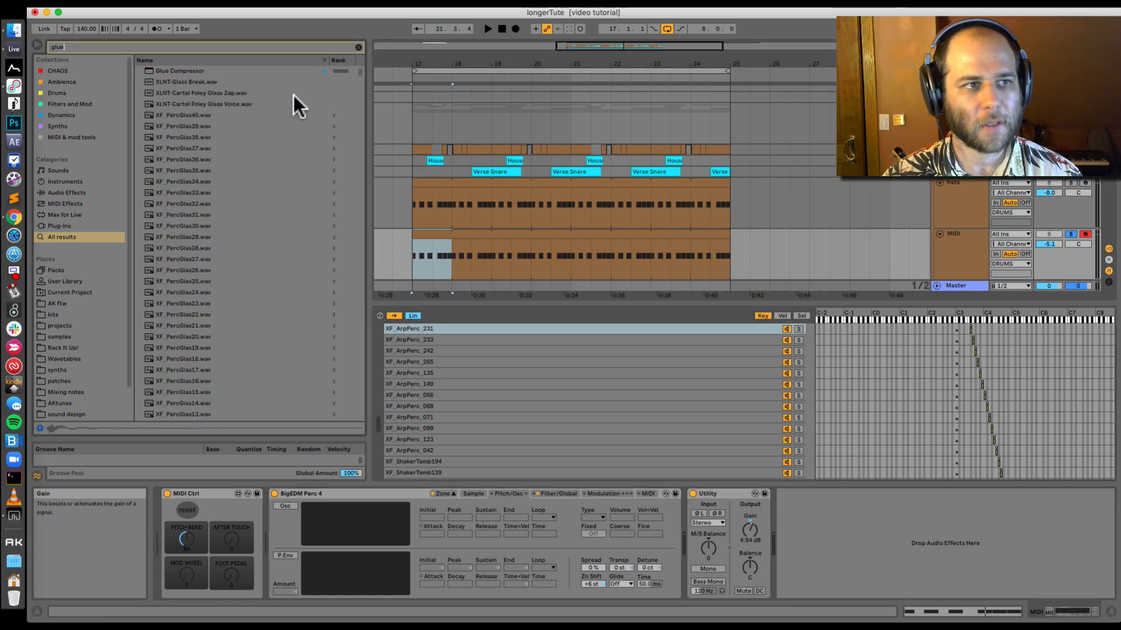
{"action": "key", "text": "Down"}
{"action": "key", "text": "Return"}
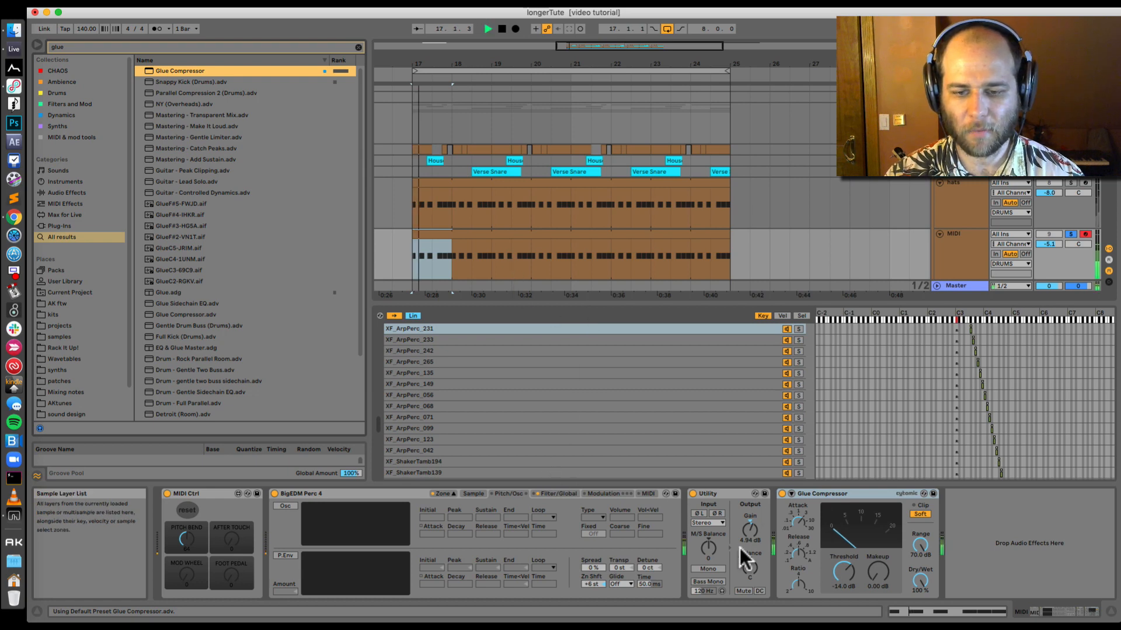
{"action": "key", "text": "space"}
{"action": "left_click_drag", "start_coordinate": [884, 578], "coordinate": [884, 568]}
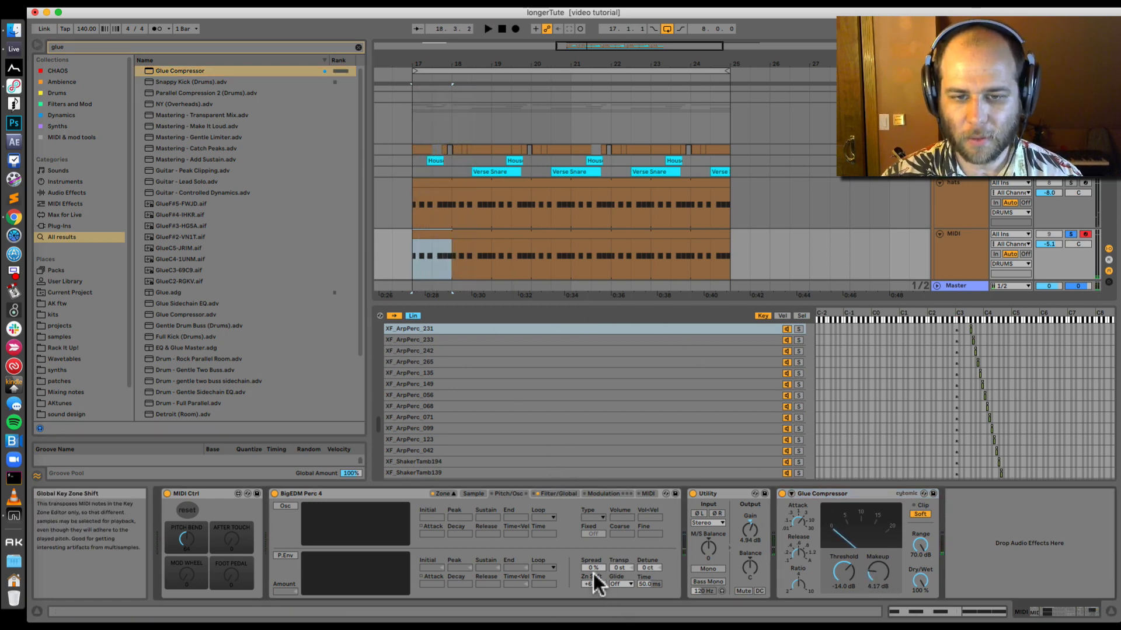
Deselect the clip's time range and set Sampler's global key zone shift to -1 st
{"action": "left_click", "coordinate": [456, 258]}
{"action": "left_click", "coordinate": [432, 248]}
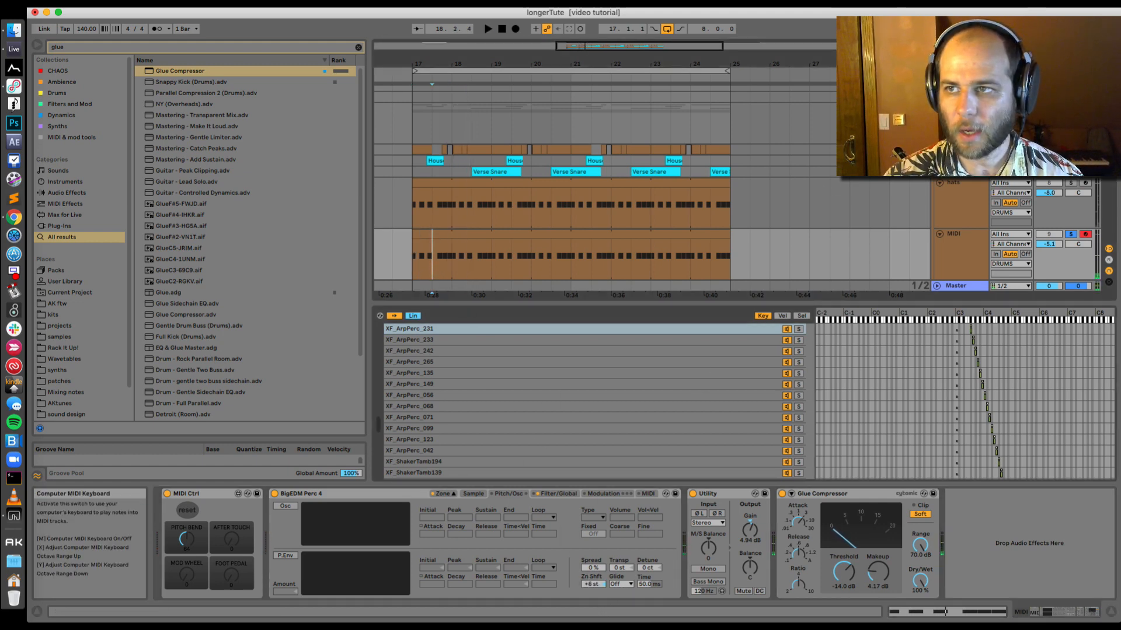
{"action": "left_click", "coordinate": [593, 584]}
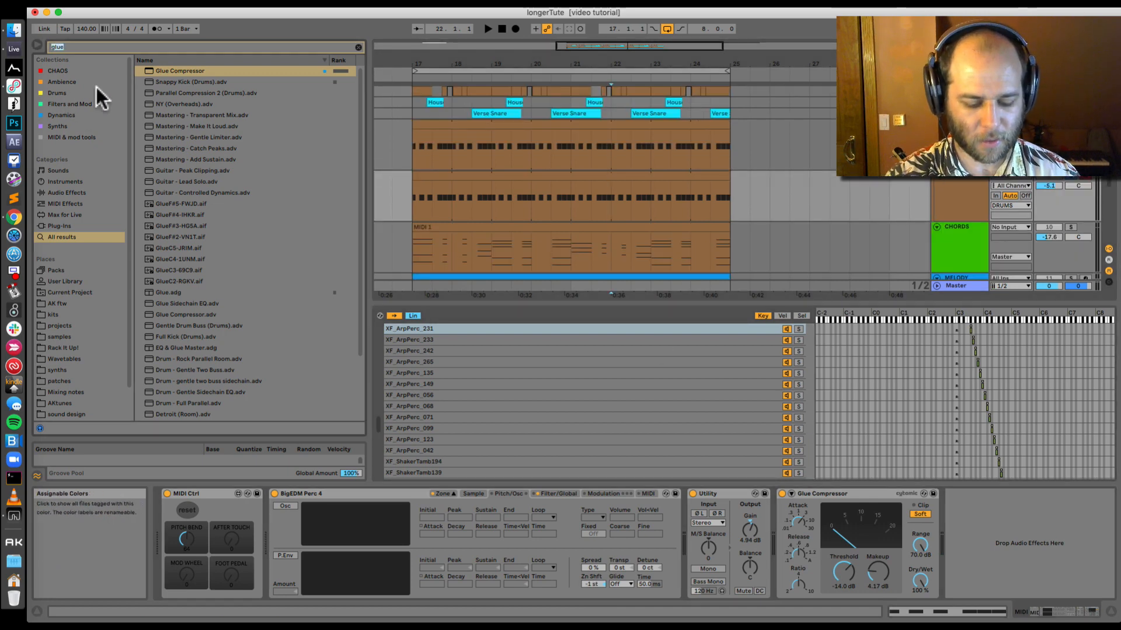
Search the browser for random, insert the random LFO.adv after Utility and map it to Sampler's global key zone shift
{"action": "type", "text": "ran"}
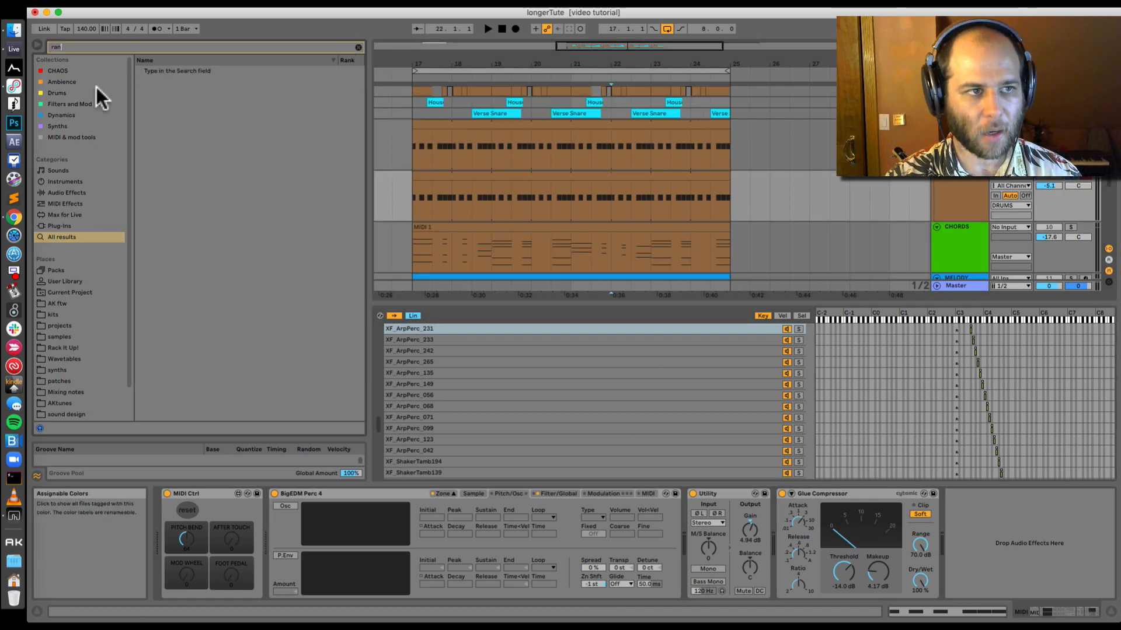
{"action": "type", "text": "dom"}
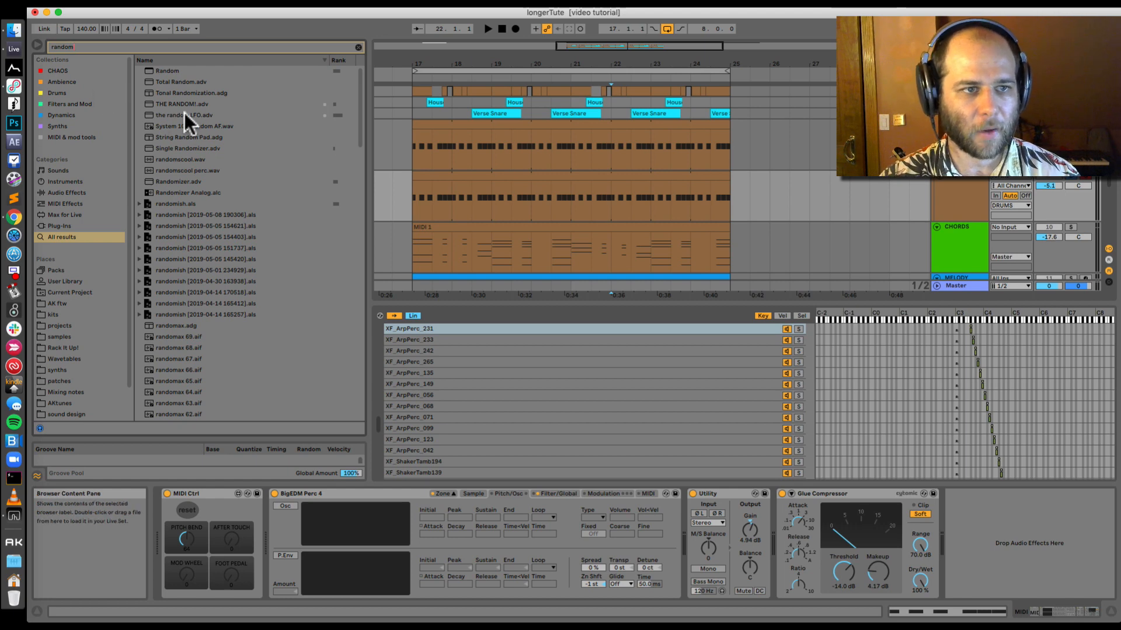
{"action": "left_click_drag", "start_coordinate": [176, 120], "coordinate": [782, 564]}
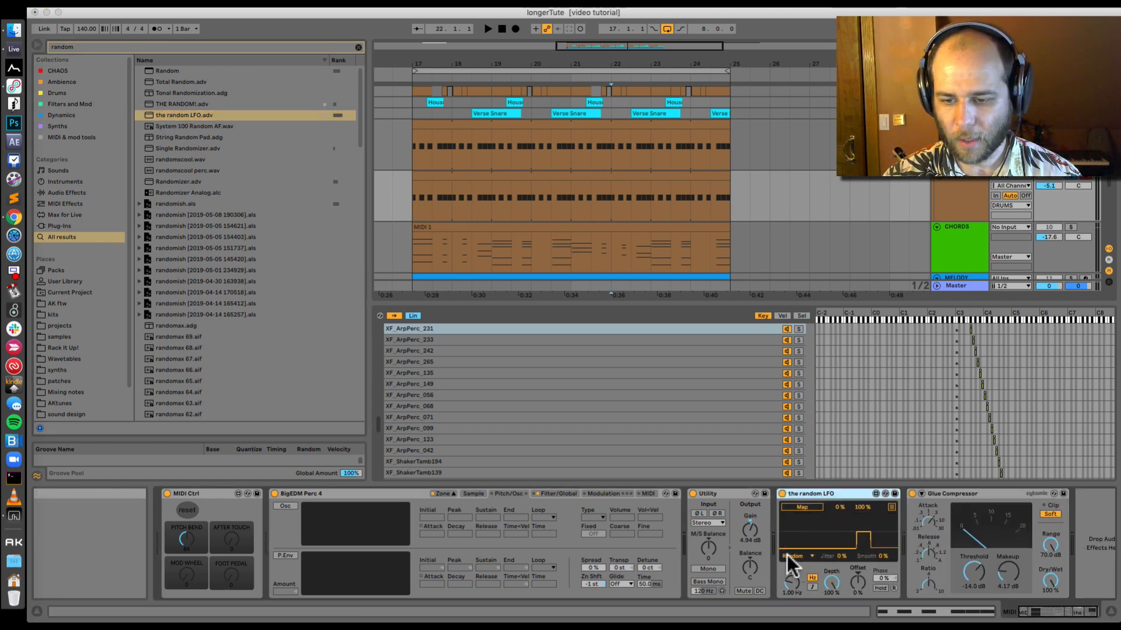
{"action": "left_click", "coordinate": [788, 556]}
{"action": "left_click", "coordinate": [825, 544]}
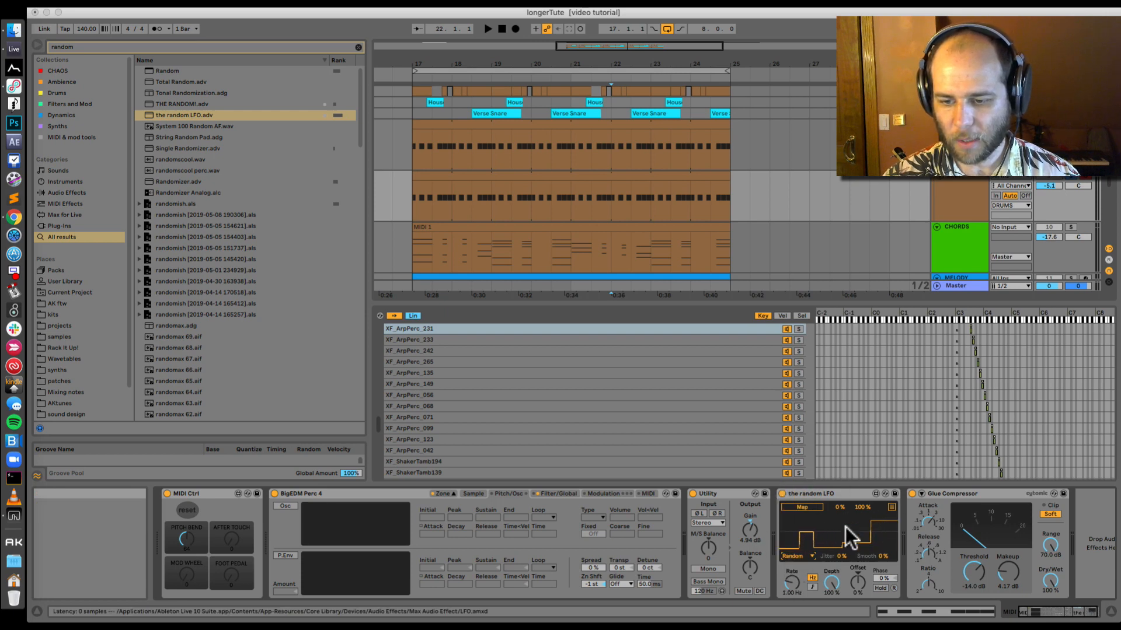
{"action": "left_click", "coordinate": [797, 505]}
{"action": "left_click", "coordinate": [603, 582]}
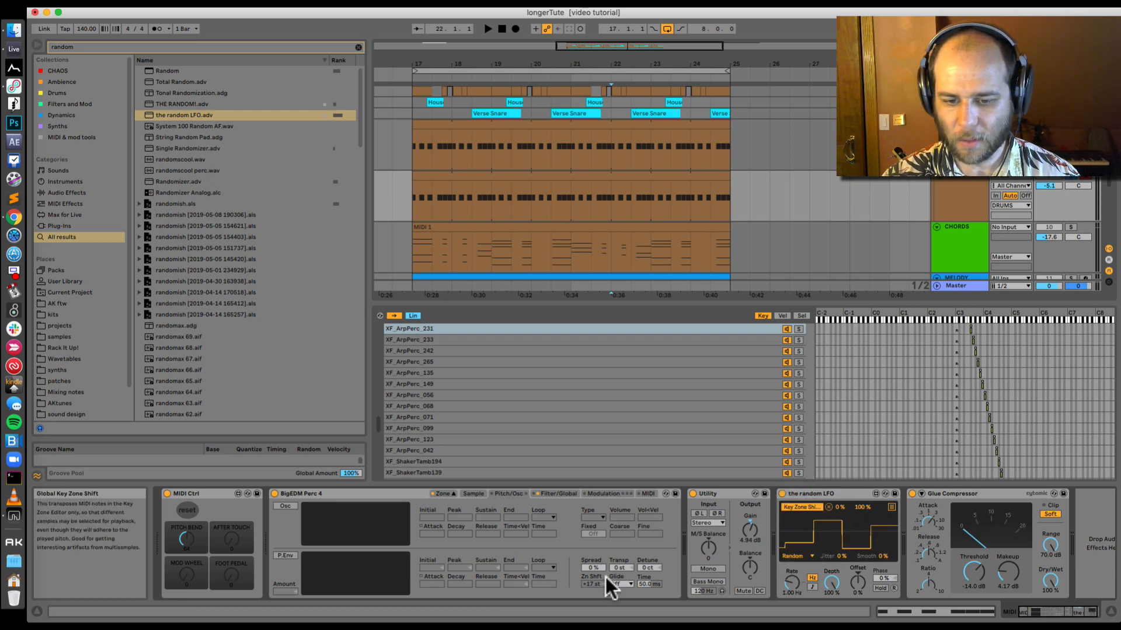
Play the percussion clip and raise the random LFO's rate to 3.11 Hz
{"action": "left_click", "coordinate": [461, 181]}
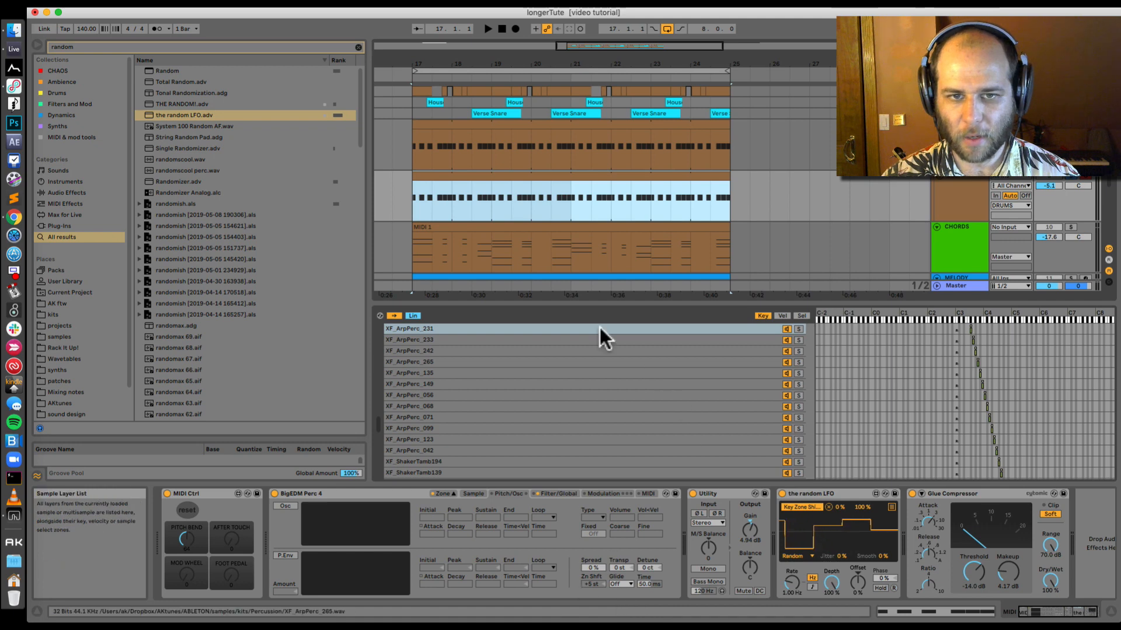
{"action": "key", "text": "space"}
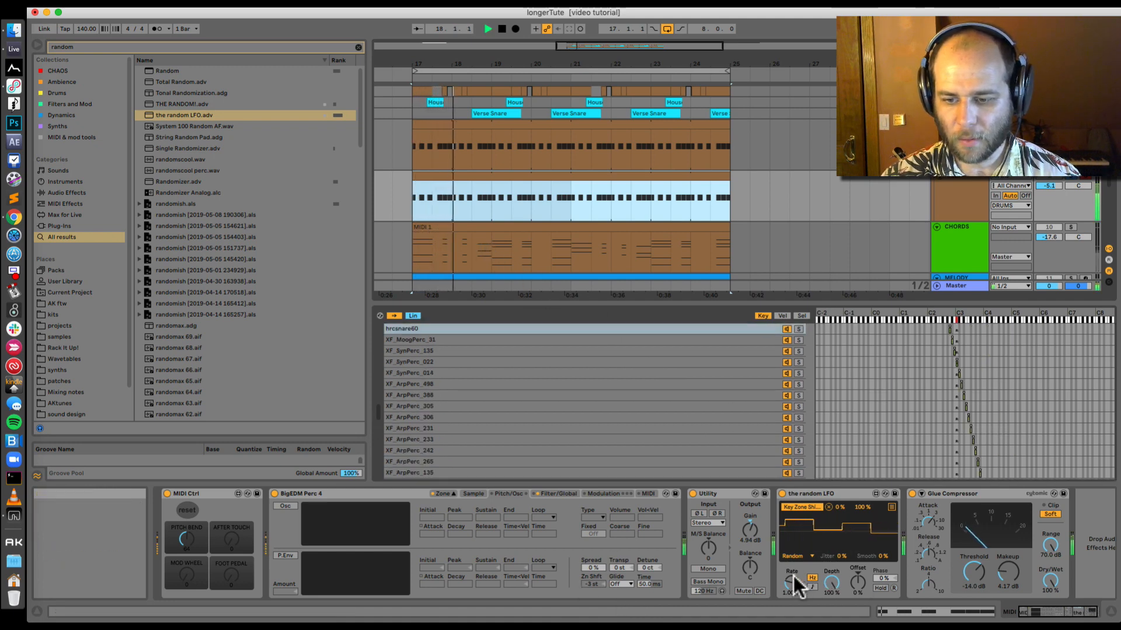
{"action": "left_click_drag", "start_coordinate": [792, 582], "coordinate": [793, 574]}
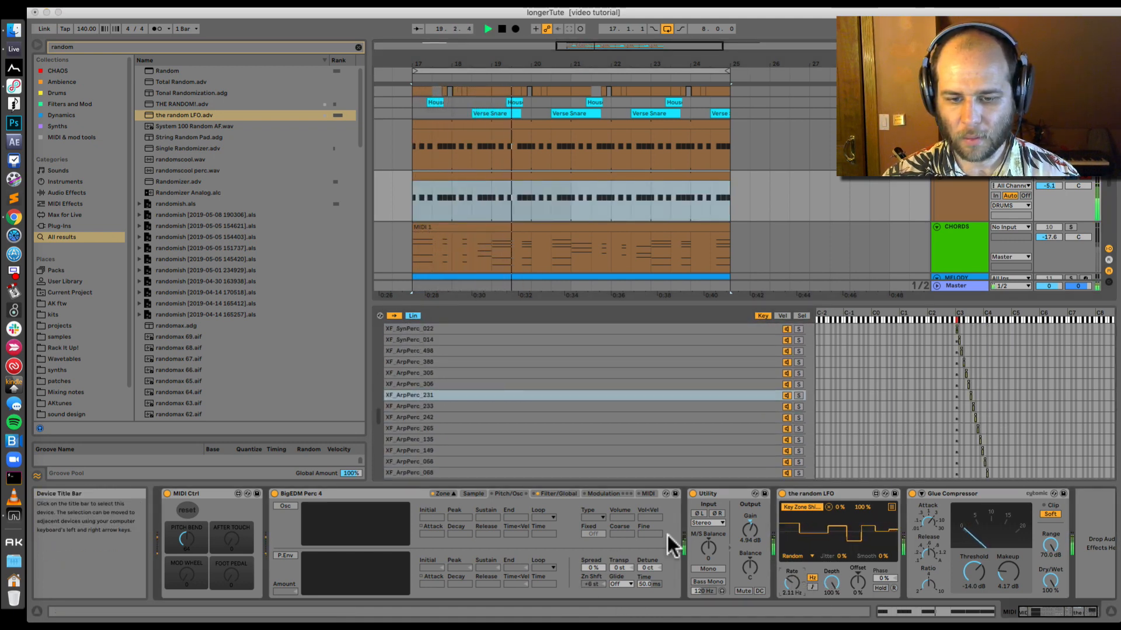
Shape Sampler's volume envelope with a release slope of -81 % and stop playback
{"action": "left_click", "coordinate": [549, 494]}
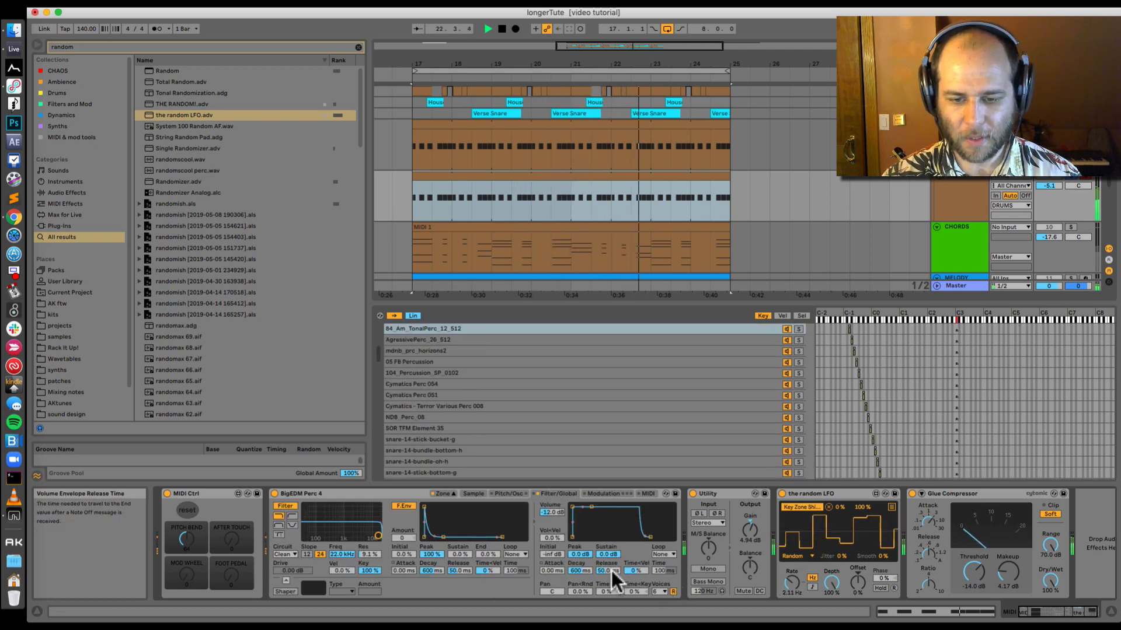
{"action": "left_click_drag", "start_coordinate": [611, 570], "coordinate": [647, 508]}
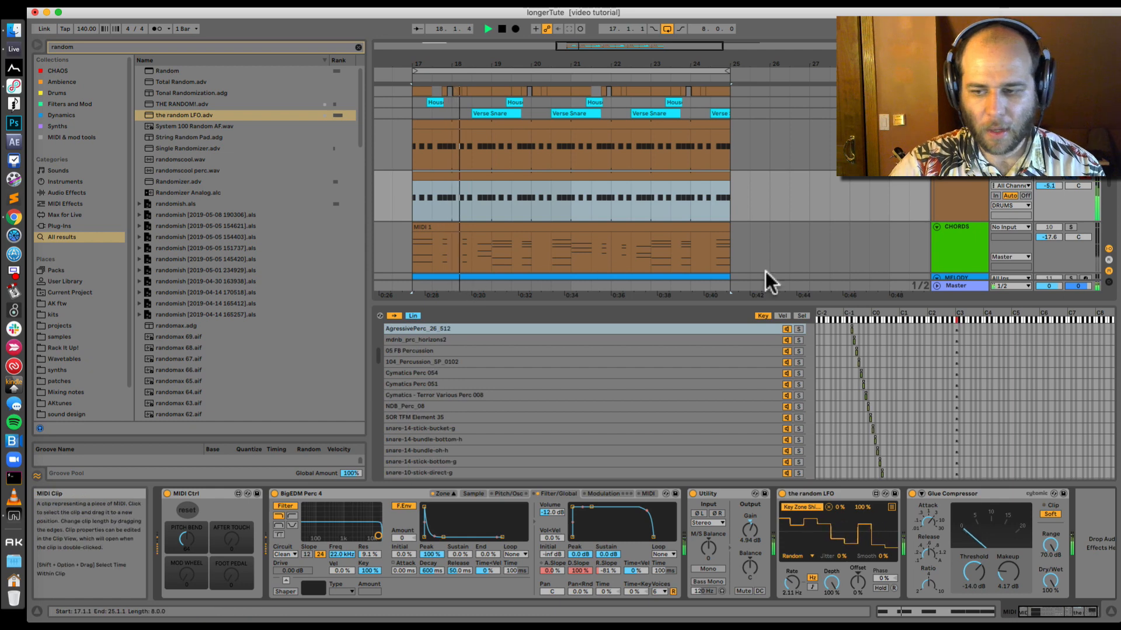
{"action": "key", "text": "space"}
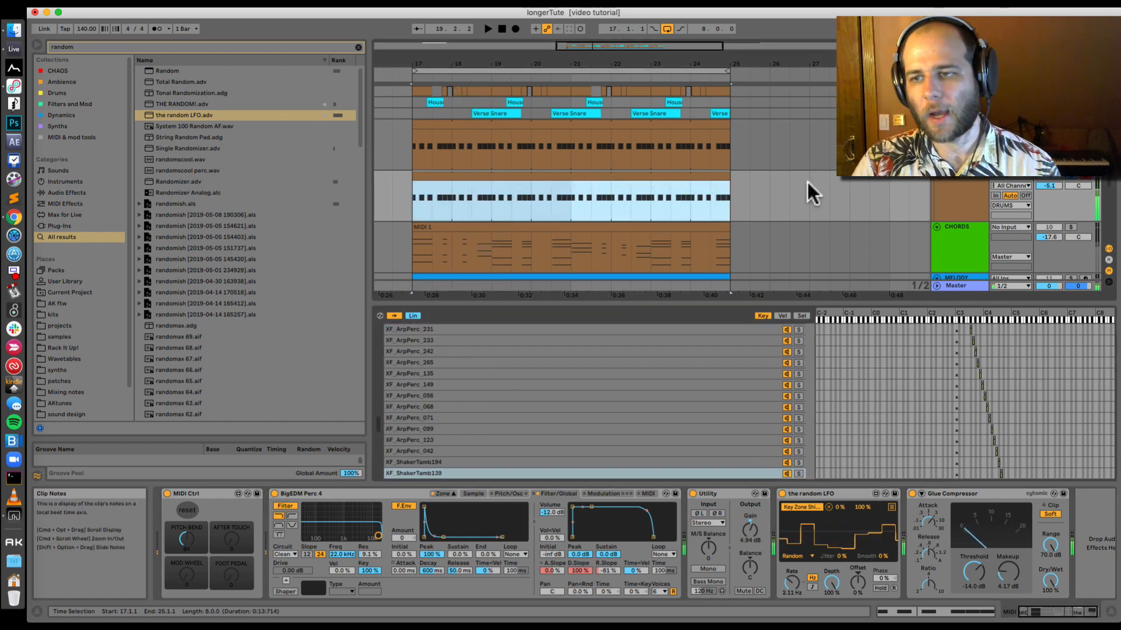
Freeze the percussion MIDI track
{"action": "right_click", "coordinate": [964, 198]}
{"action": "left_click", "coordinate": [1000, 269]}
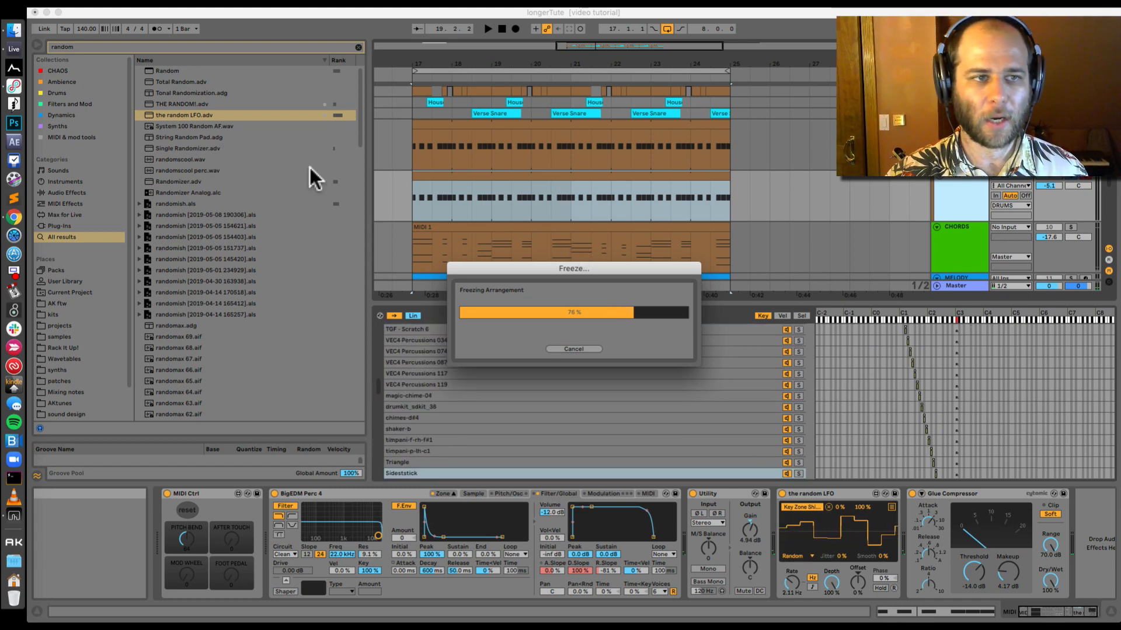
Switch to Finder, close the Percussion folder window and move the foo window with AKs Get N Things.app aside
{"action": "left_click", "coordinate": [13, 31]}
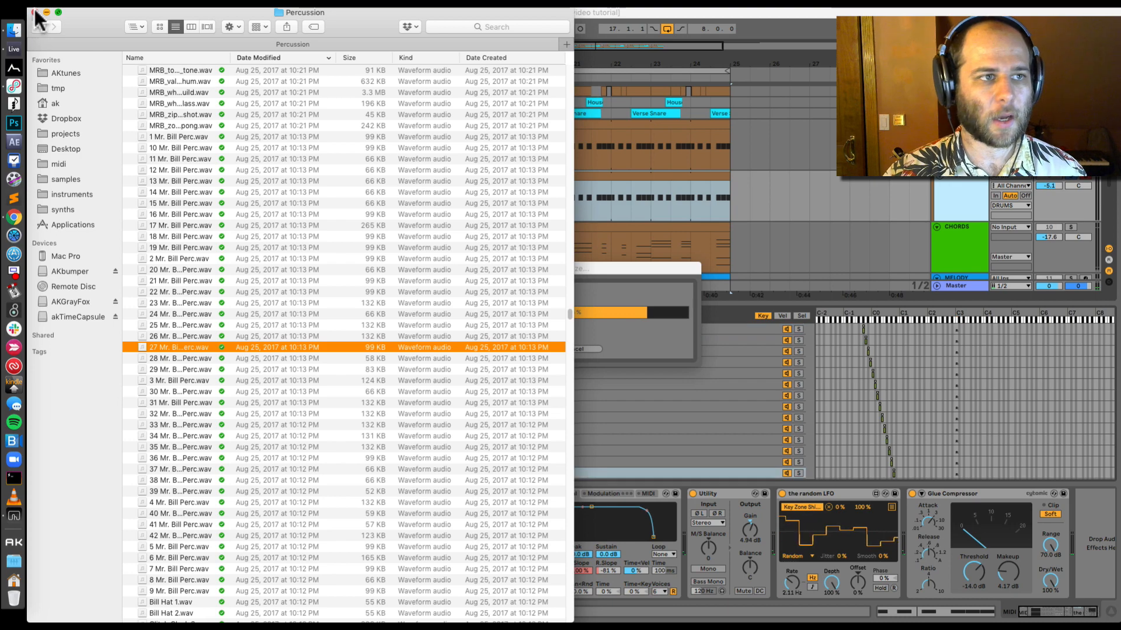
{"action": "key", "text": "super+w"}
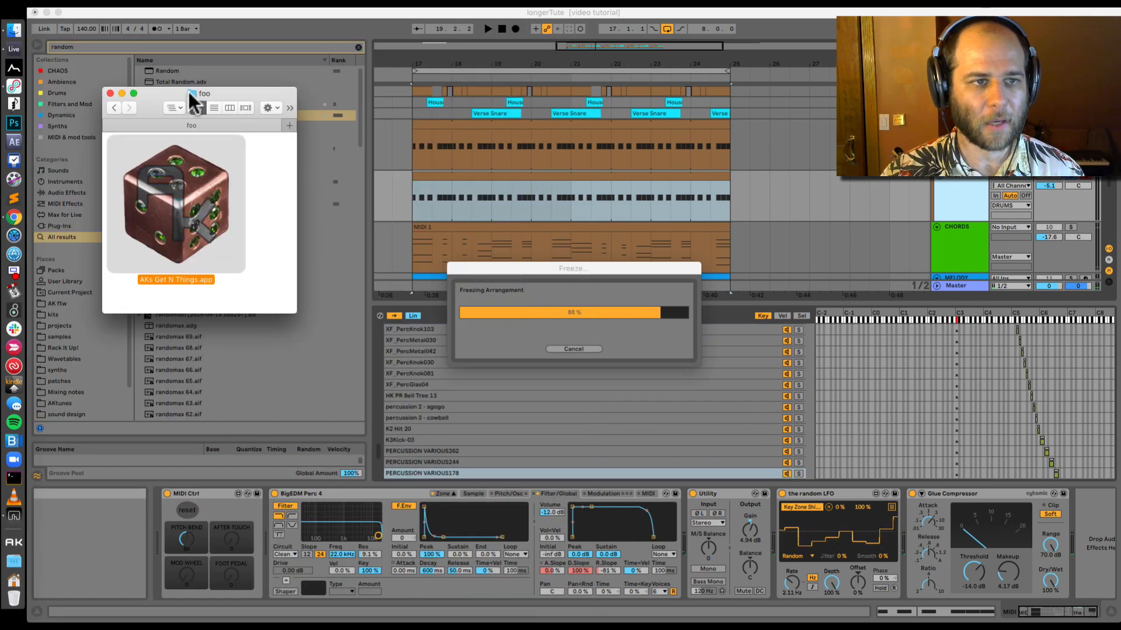
{"action": "left_click_drag", "start_coordinate": [188, 91], "coordinate": [283, 32]}
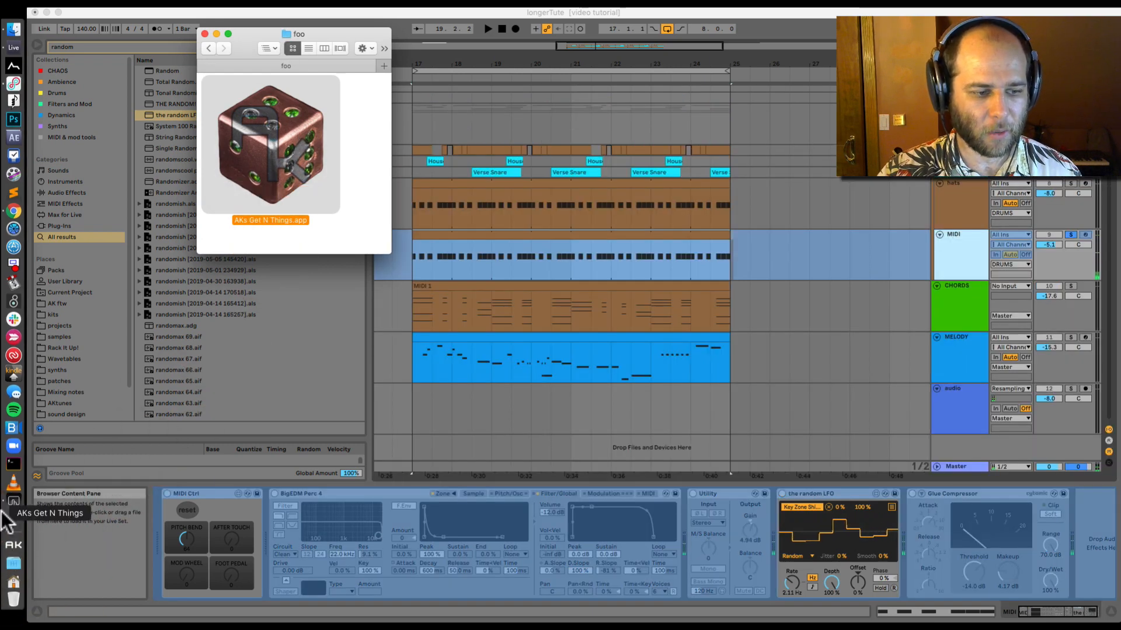
Switch back to Live and flatten the frozen percussion MIDI track to audio
{"action": "left_click", "coordinate": [548, 257]}
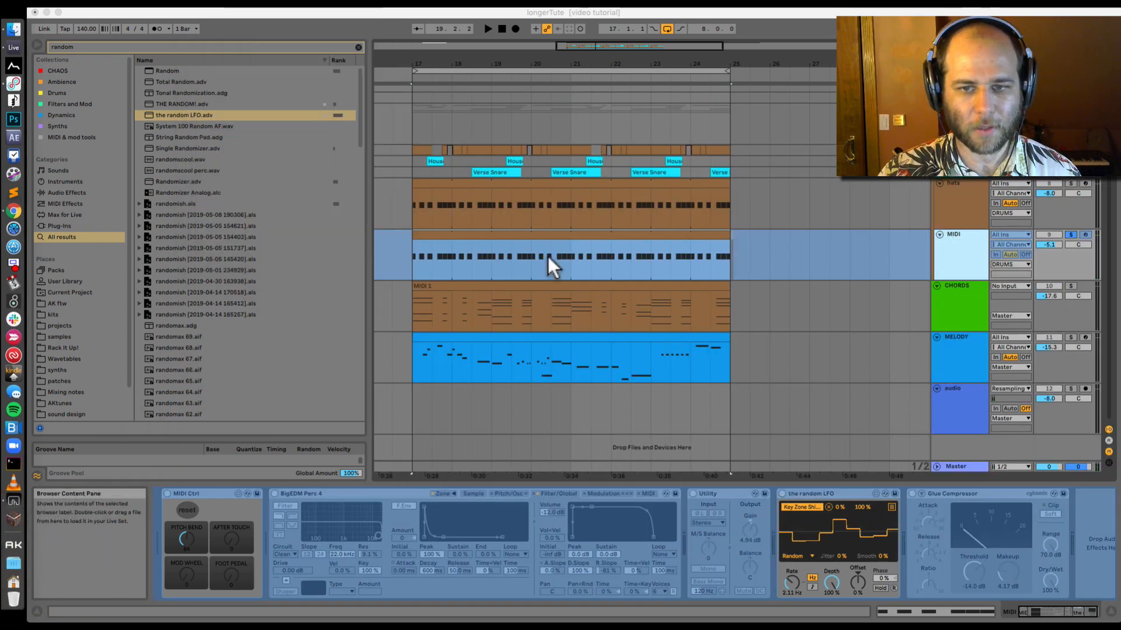
{"action": "right_click", "coordinate": [958, 238]}
{"action": "left_click", "coordinate": [989, 320]}
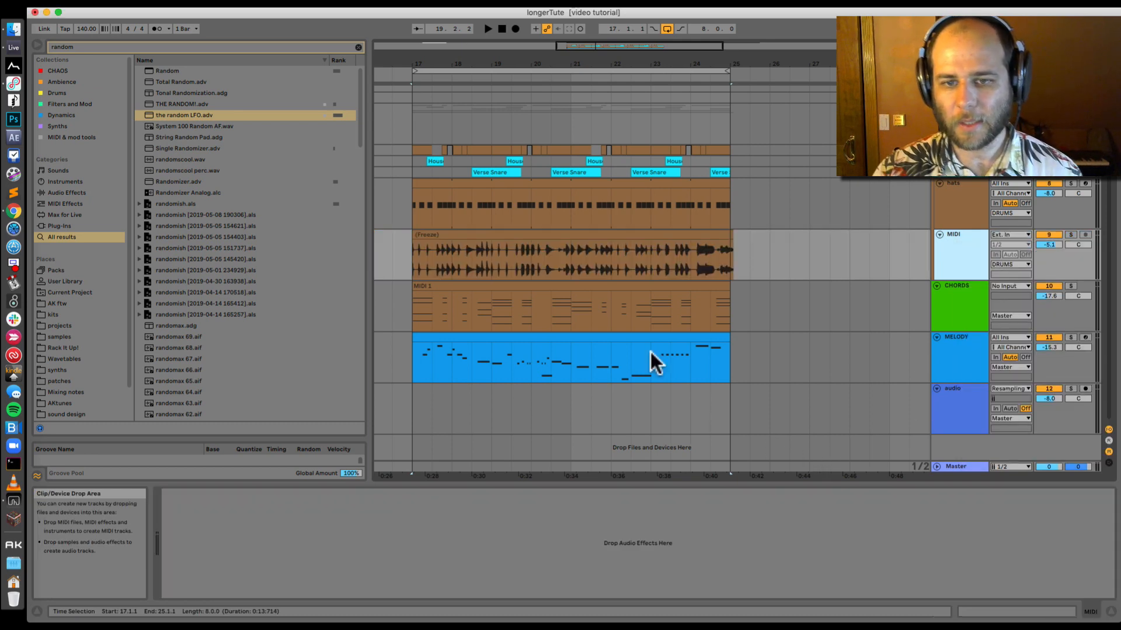
Solo the drum tracks, play them and split out the flattened percussion audio from 20.2.1 to 20.4.1
{"action": "left_click", "coordinate": [1071, 109]}
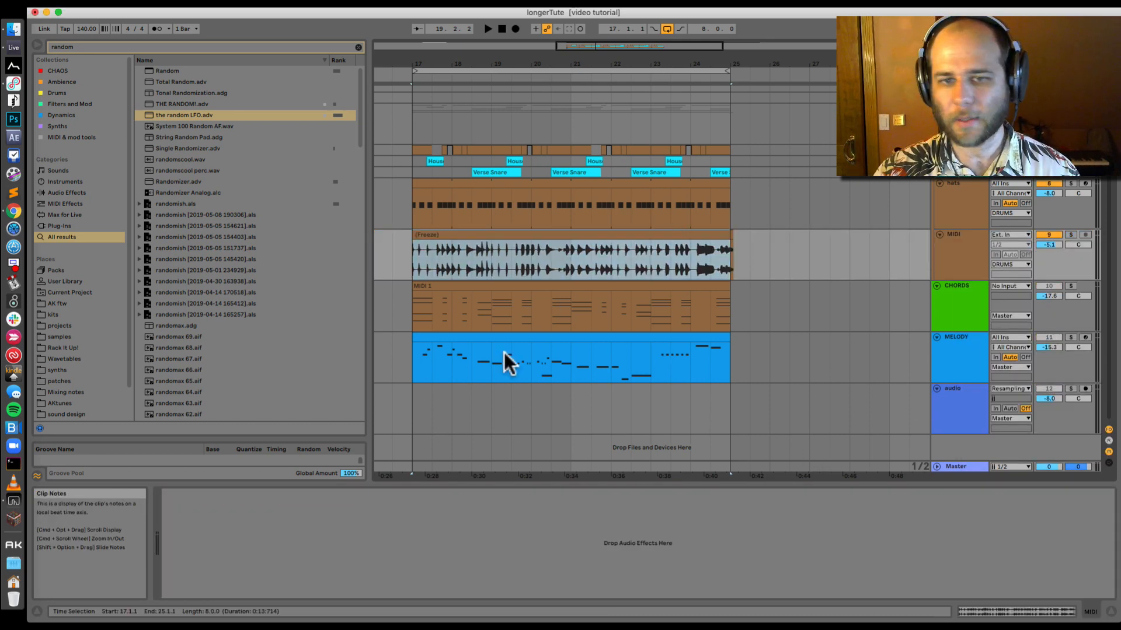
{"action": "key", "text": "space"}
{"action": "left_click_drag", "start_coordinate": [455, 65], "coordinate": [451, 92]}
{"action": "key", "text": "space"}
{"action": "left_click_drag", "start_coordinate": [604, 251], "coordinate": [632, 269]}
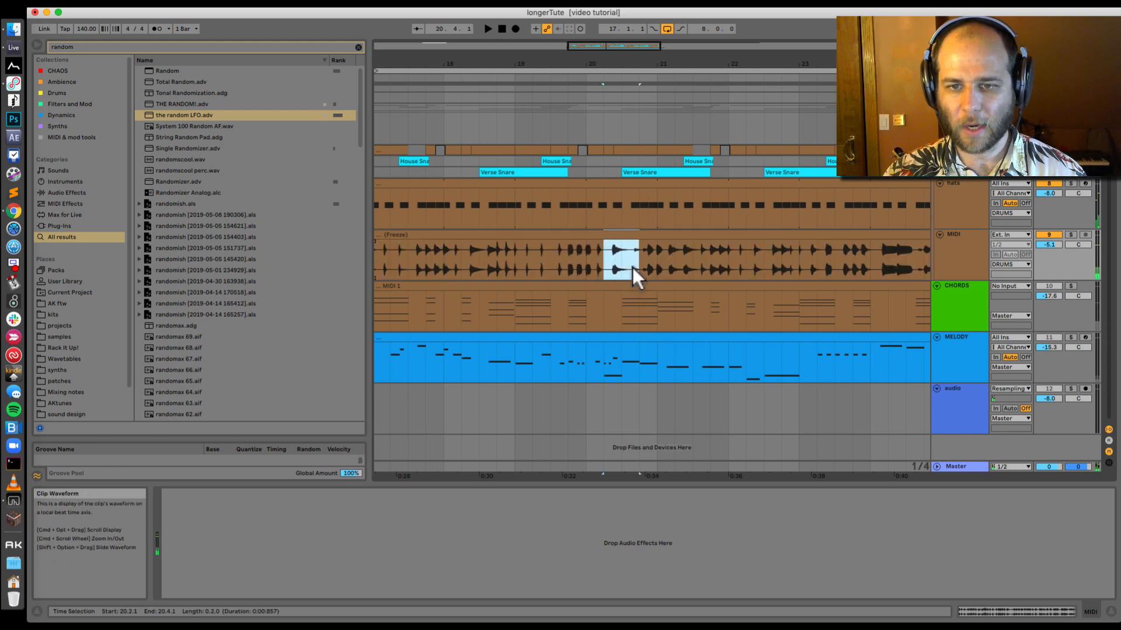
{"action": "key", "text": "space"}
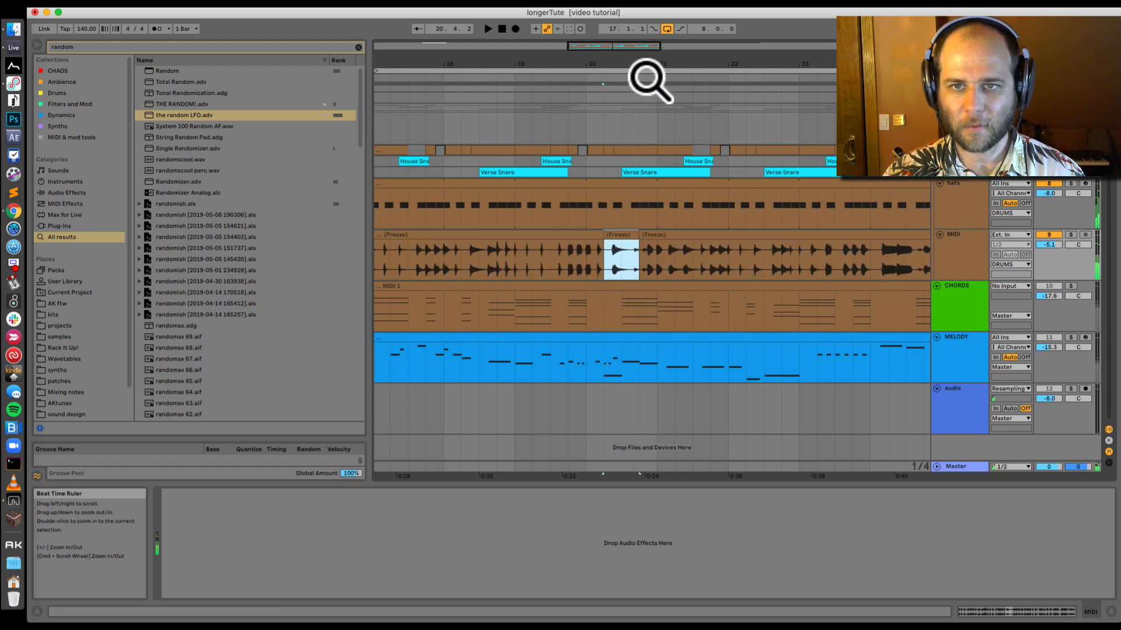
Cut a short gap into the percussion audio in bar 20 and split off a slice about two beats long in bar 22
{"action": "left_click_drag", "start_coordinate": [648, 78], "coordinate": [618, 251]}
{"action": "key", "text": "space"}
{"action": "key", "text": "space"}
{"action": "key", "text": "space"}
{"action": "left_click_drag", "start_coordinate": [704, 65], "coordinate": [626, 76]}
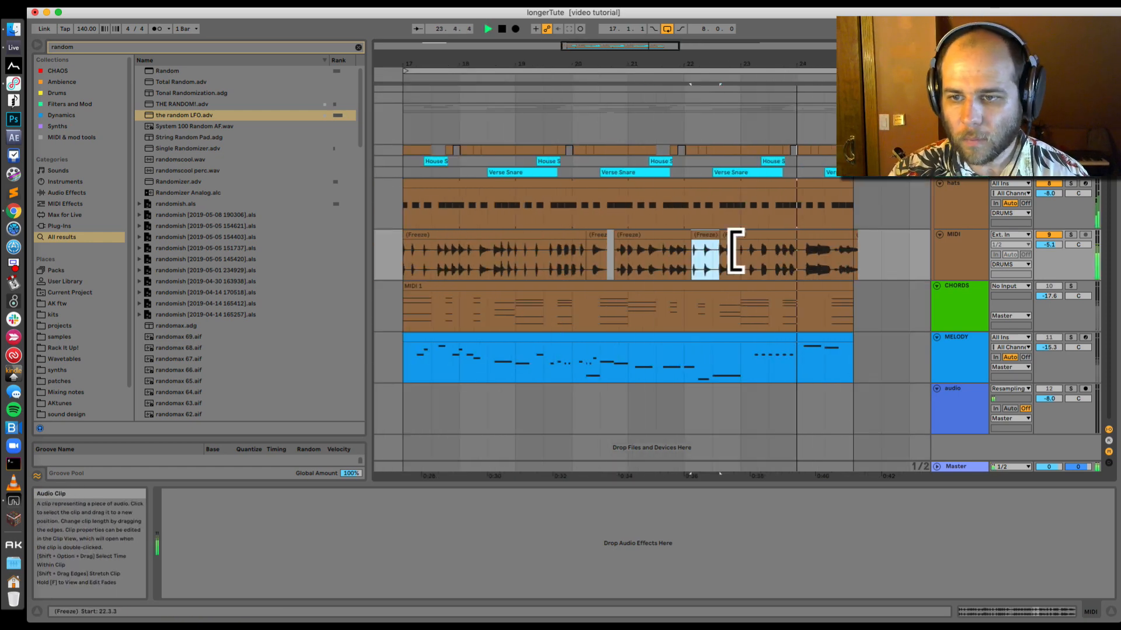
Chop and rearrange the percussion audio into short slices separated by gaps across bars 17 to 25
{"action": "left_click_drag", "start_coordinate": [408, 65], "coordinate": [415, 111]}
{"action": "key", "text": "super+v"}
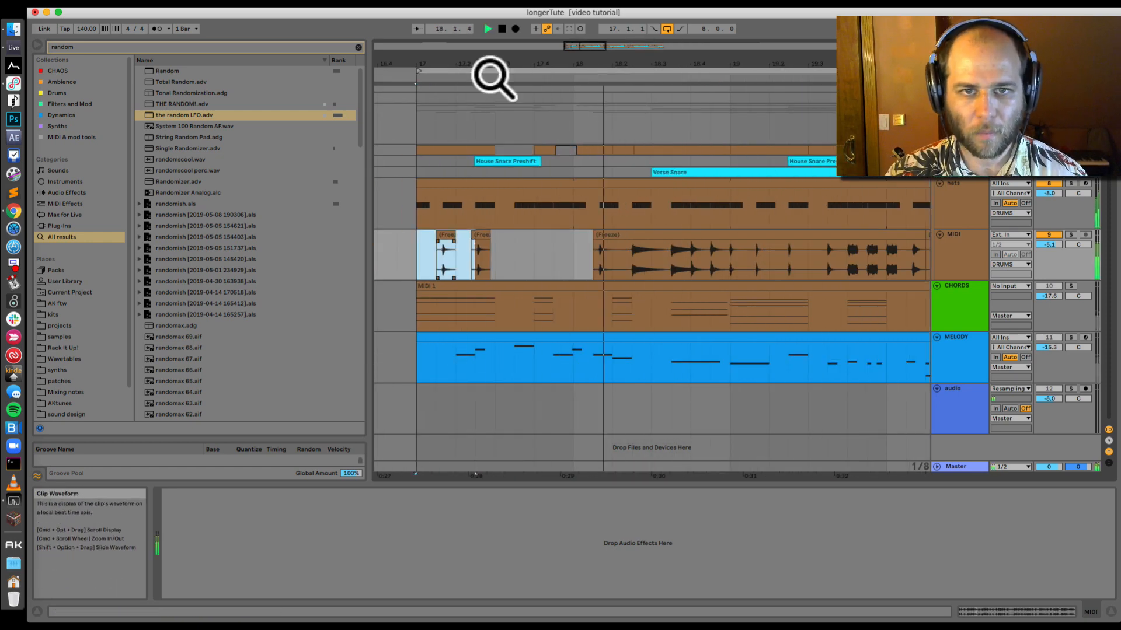
{"action": "left_click_drag", "start_coordinate": [493, 79], "coordinate": [645, 74]}
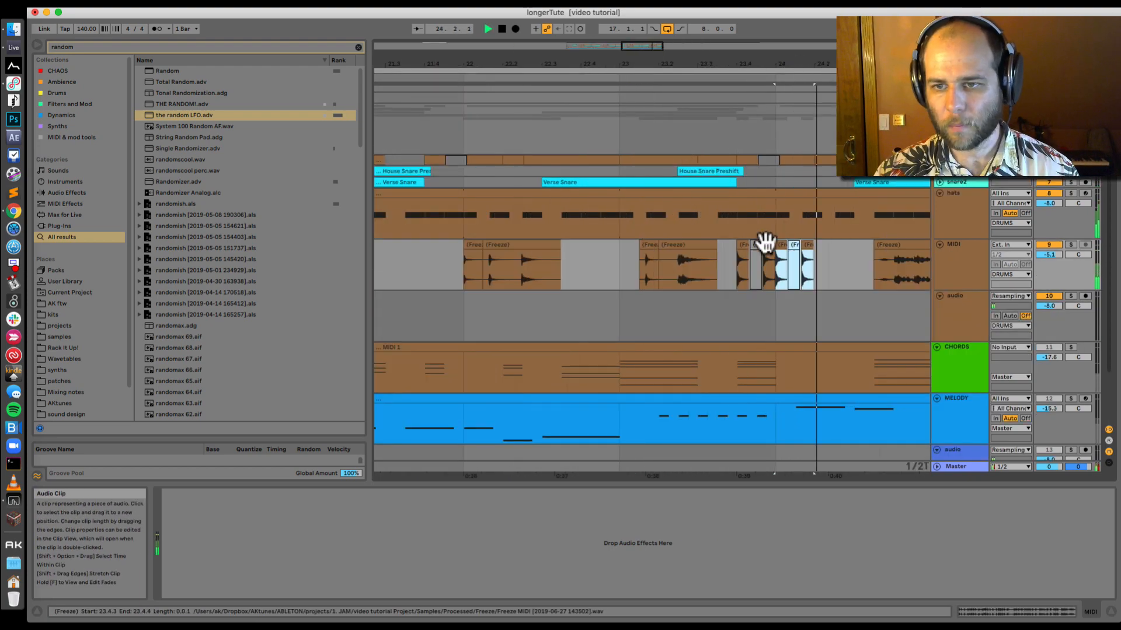
{"action": "left_click", "coordinate": [780, 263]}
{"action": "left_click_drag", "start_coordinate": [681, 58], "coordinate": [680, 71]}
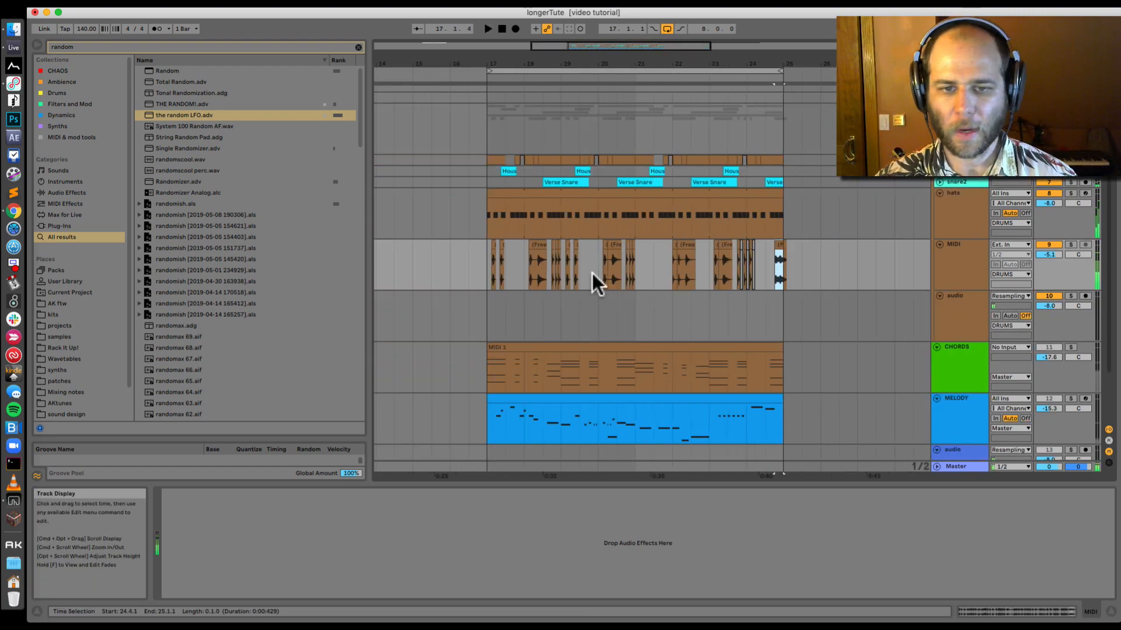
Play the percussion from 17.1.1 and duplicate a three-beat segment from bar 20 to 21.1.1
{"action": "left_click", "coordinate": [485, 268]}
{"action": "key", "text": "space"}
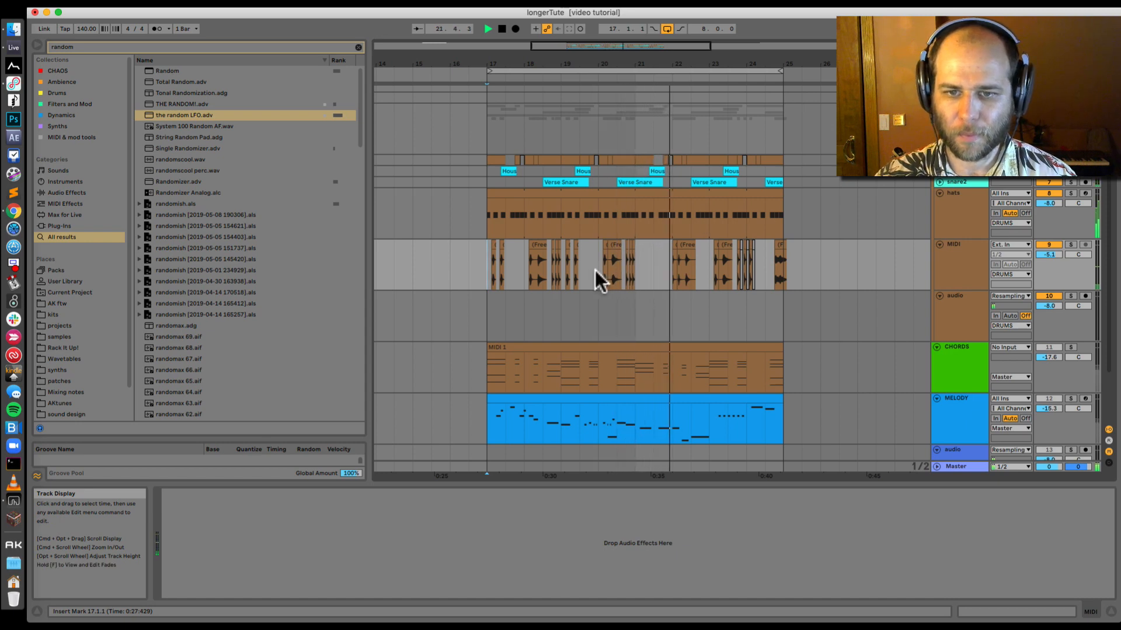
{"action": "left_click_drag", "start_coordinate": [595, 271], "coordinate": [626, 271]}
{"action": "key", "text": "super+d"}
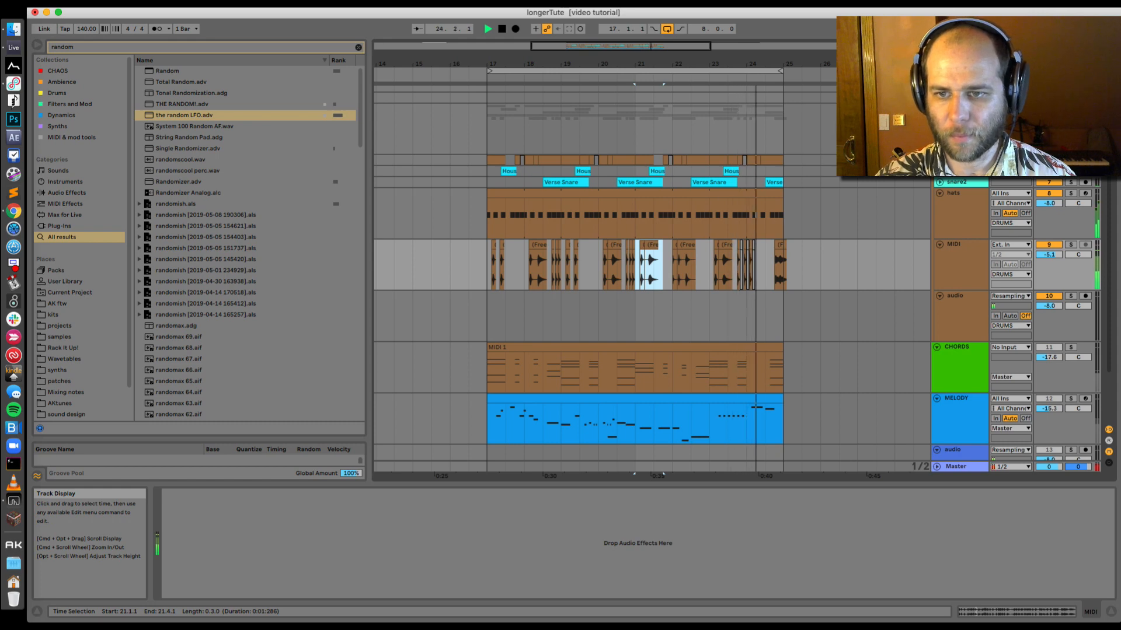
Copy the last short slice of the rapid percussion run to 24.2 and briefly play back the loop
{"action": "left_click", "coordinate": [736, 265]}
{"action": "left_click_drag", "start_coordinate": [762, 64], "coordinate": [753, 96]}
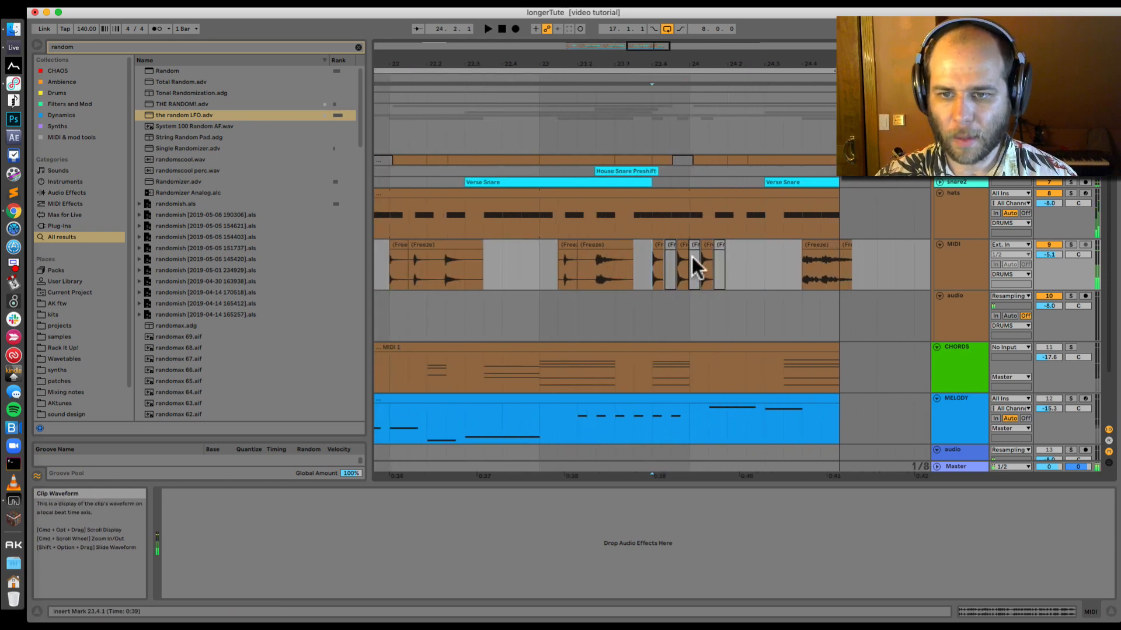
{"action": "left_click_drag", "start_coordinate": [707, 246], "coordinate": [732, 247]}
{"action": "left_click", "coordinate": [646, 278]}
{"action": "key", "text": "space"}
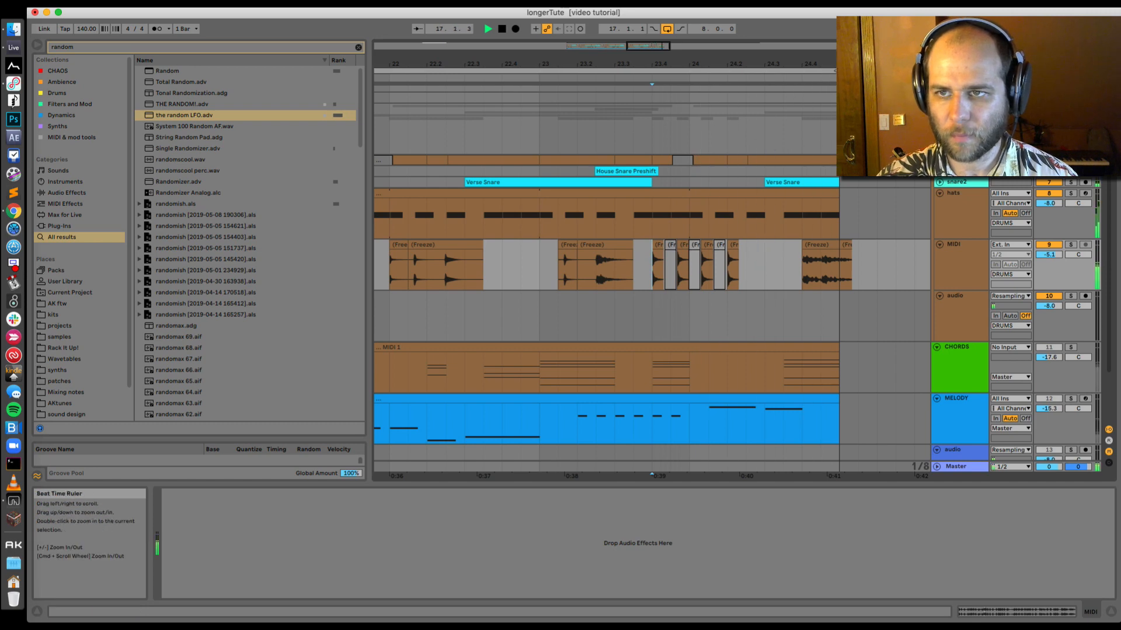
{"action": "left_click_drag", "start_coordinate": [831, 64], "coordinate": [830, 35]}
{"action": "key", "text": "space"}
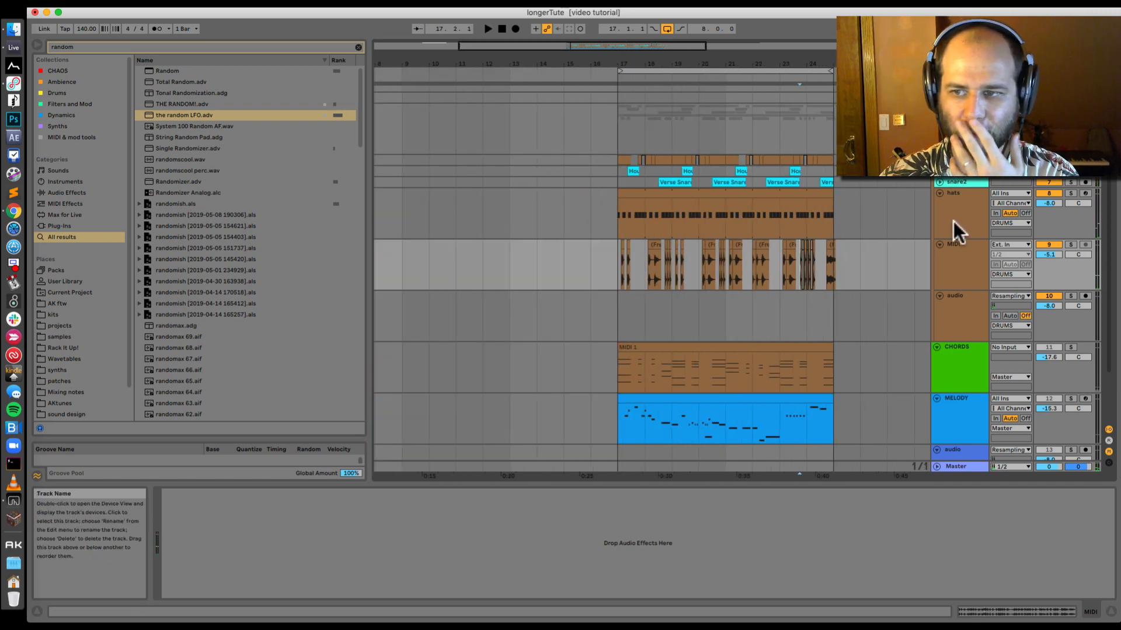
Delete the empty audio track below the percussion track and insert a new MIDI track in its place
{"action": "left_click", "coordinate": [956, 261]}
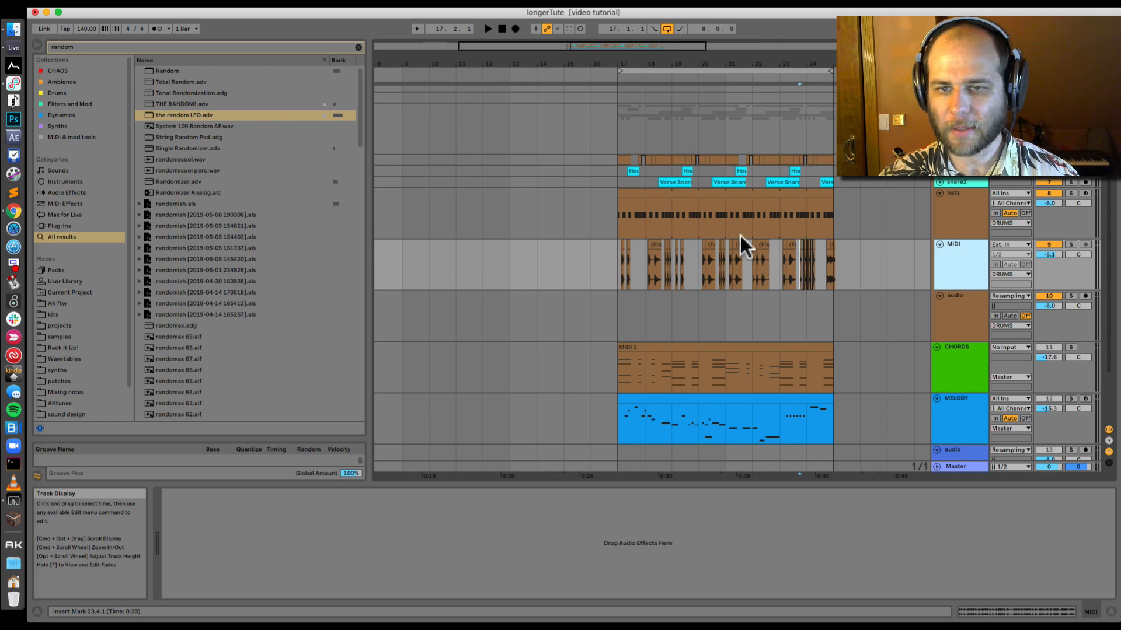
{"action": "left_click", "coordinate": [674, 193]}
{"action": "left_click", "coordinate": [944, 315]}
{"action": "key", "text": "Delete"}
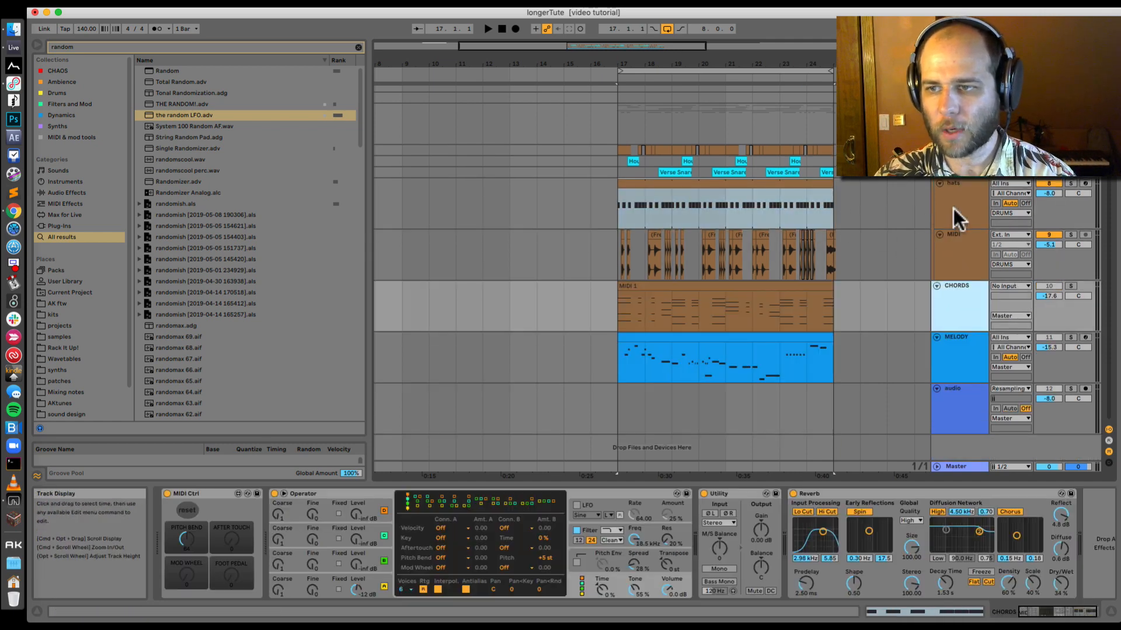
{"action": "left_click", "coordinate": [923, 198]}
{"action": "left_click", "coordinate": [955, 263]}
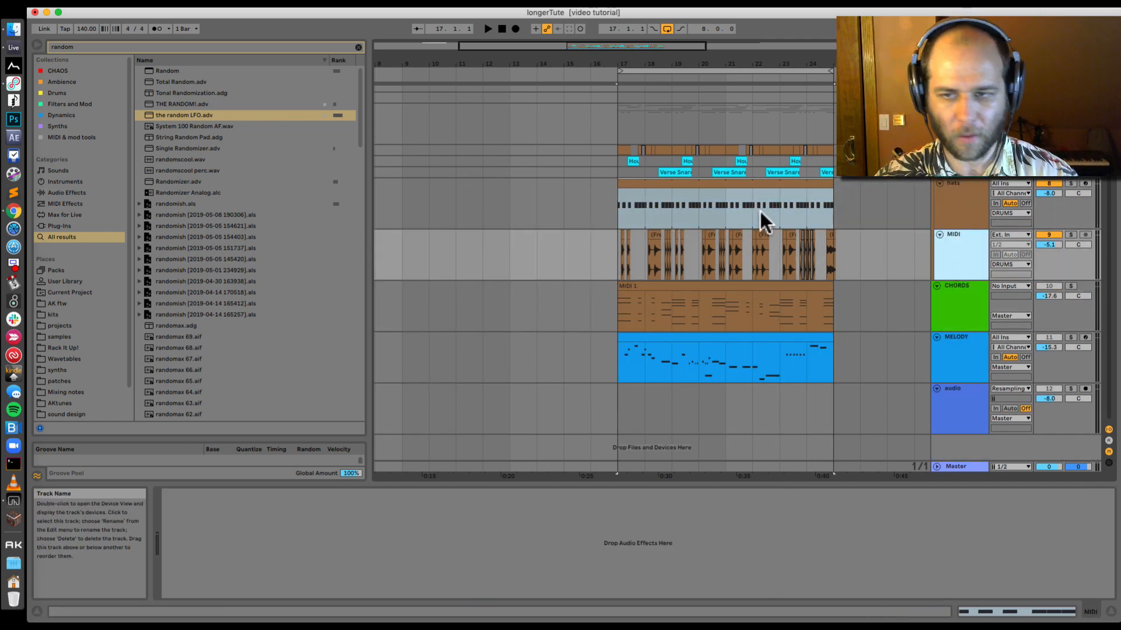
{"action": "key", "text": "super+shift+t"}
Copy the hats clips from 17.1.1 to 25.1.1 onto the new MIDI track
{"action": "left_click", "coordinate": [733, 195]}
{"action": "left_click", "coordinate": [733, 295]}
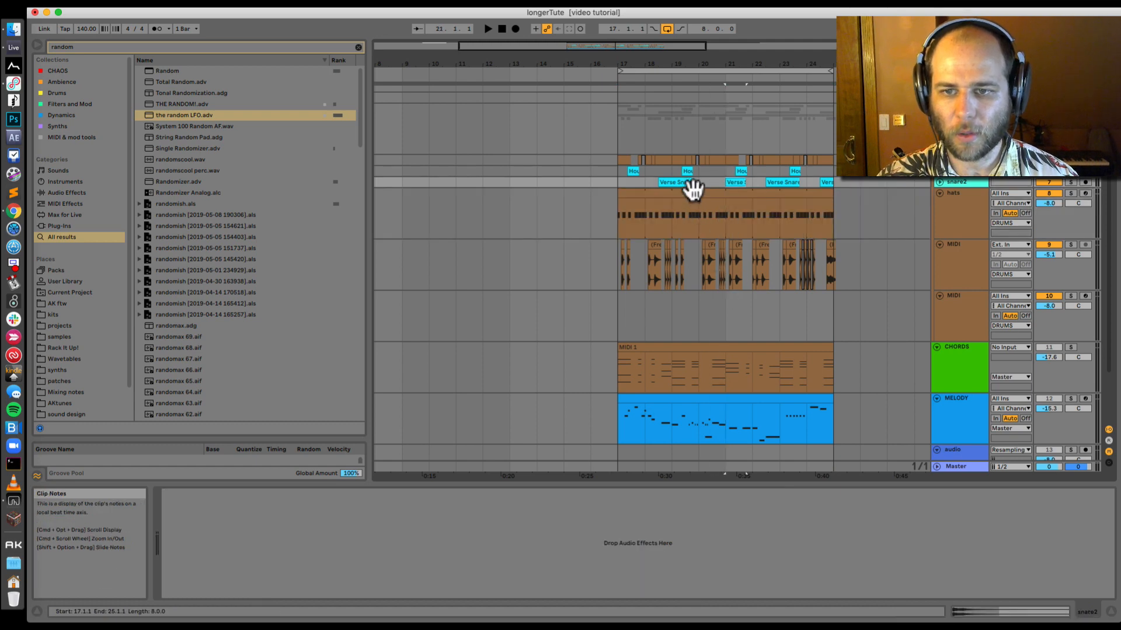
{"action": "left_click_drag", "start_coordinate": [694, 188], "coordinate": [716, 307]}
{"action": "left_click", "coordinate": [961, 314]}
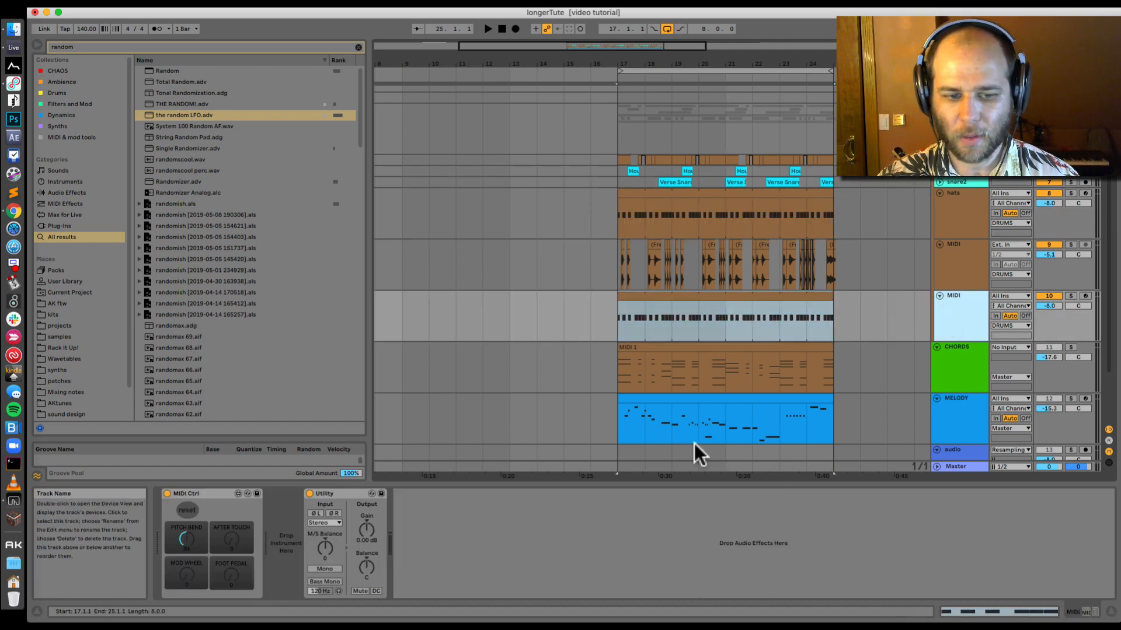
Open the copied clip's notes and transpose them all down an octave to G2–C3
{"action": "left_click", "coordinate": [981, 612]}
{"action": "left_click", "coordinate": [661, 517]}
{"action": "key", "text": "super+a"}
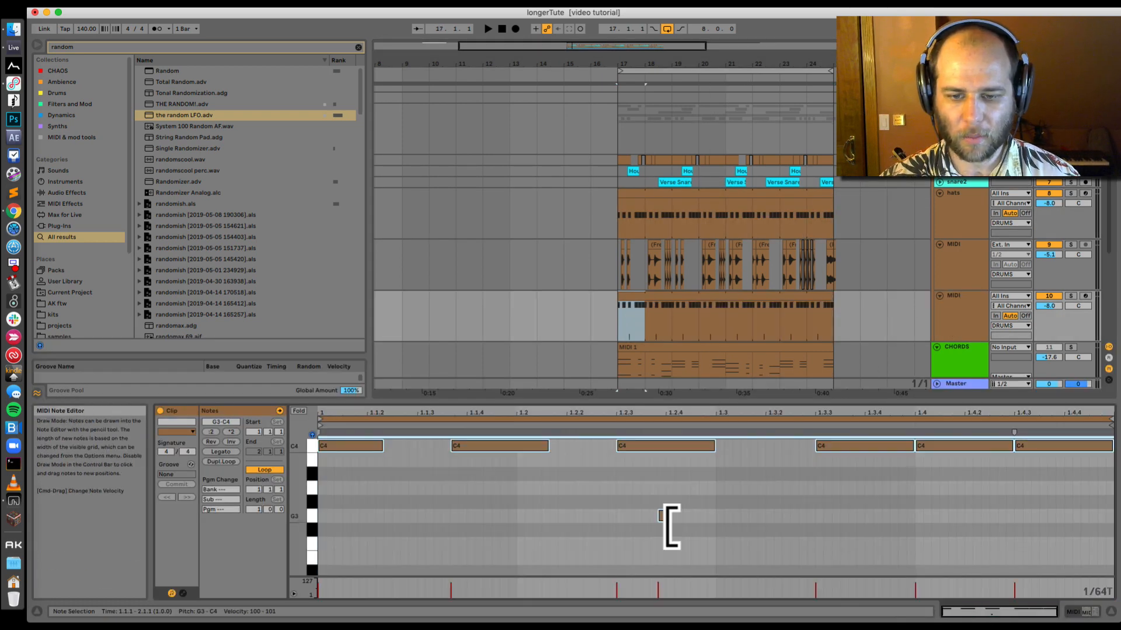
{"action": "scroll", "coordinate": [662, 519], "scroll_direction": "up", "scroll_amount": 3}
{"action": "left_click", "coordinate": [957, 315]}
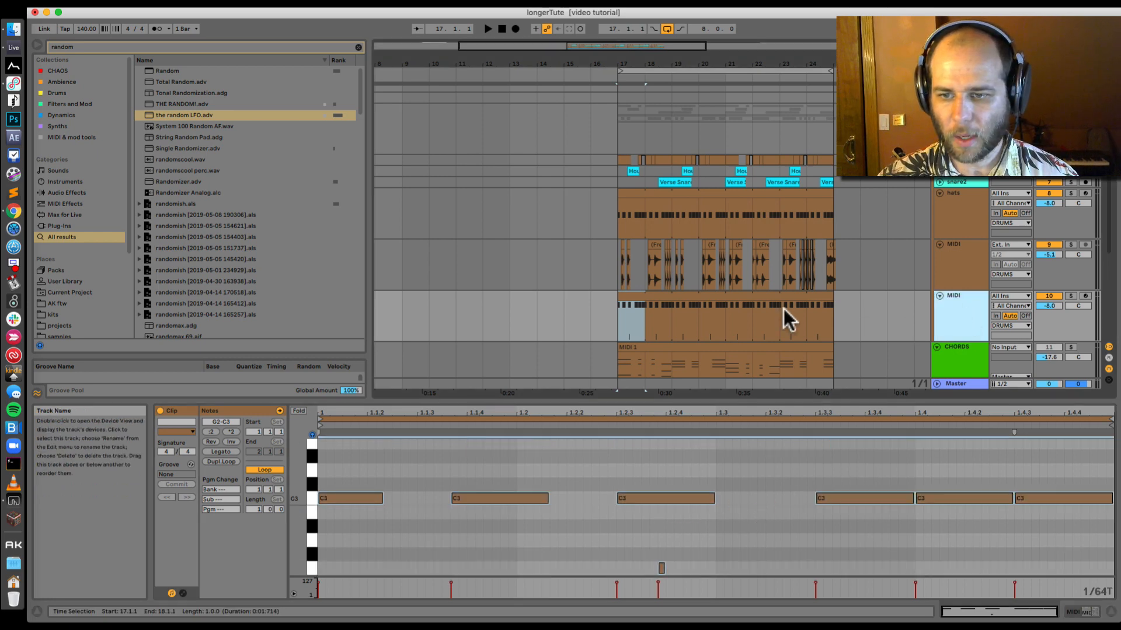
Halve the copied clip's note timing and shorten its loop to two beats, repeating across all eight bars
{"action": "scroll", "coordinate": [753, 310], "scroll_direction": "down", "scroll_amount": 2}
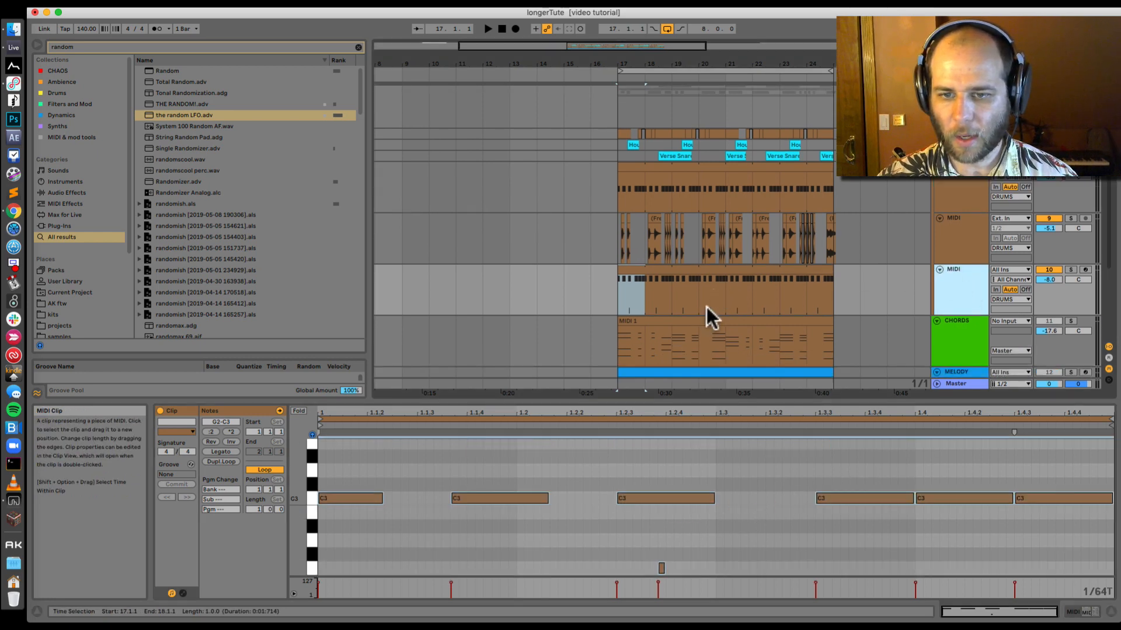
{"action": "left_click", "coordinate": [209, 432]}
{"action": "left_click", "coordinate": [763, 268]}
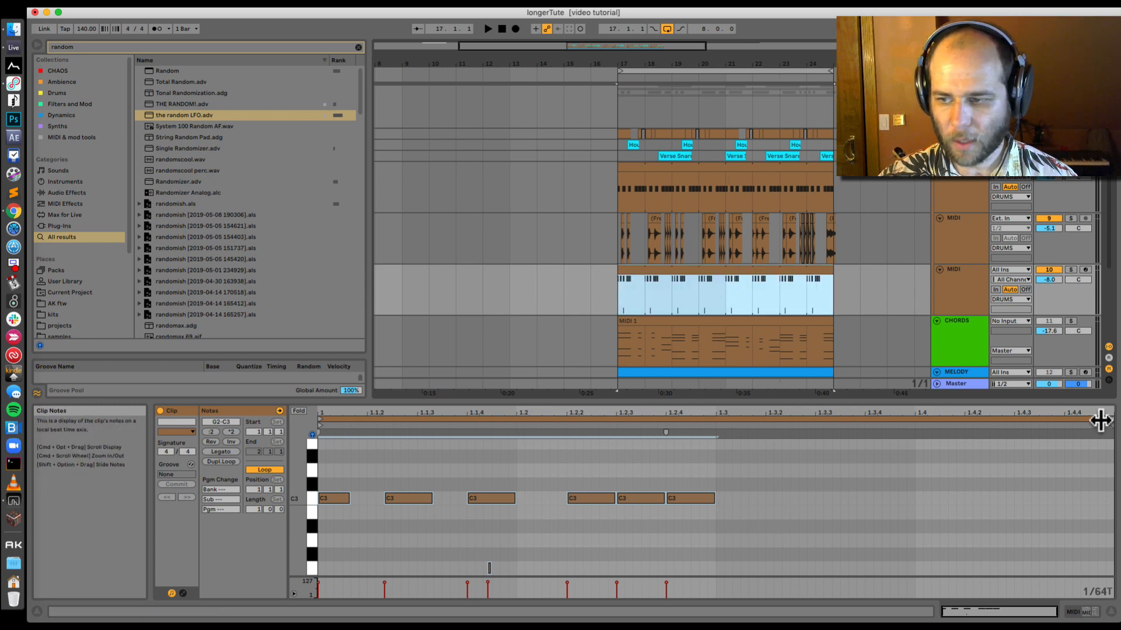
{"action": "left_click_drag", "start_coordinate": [1110, 419], "coordinate": [722, 392]}
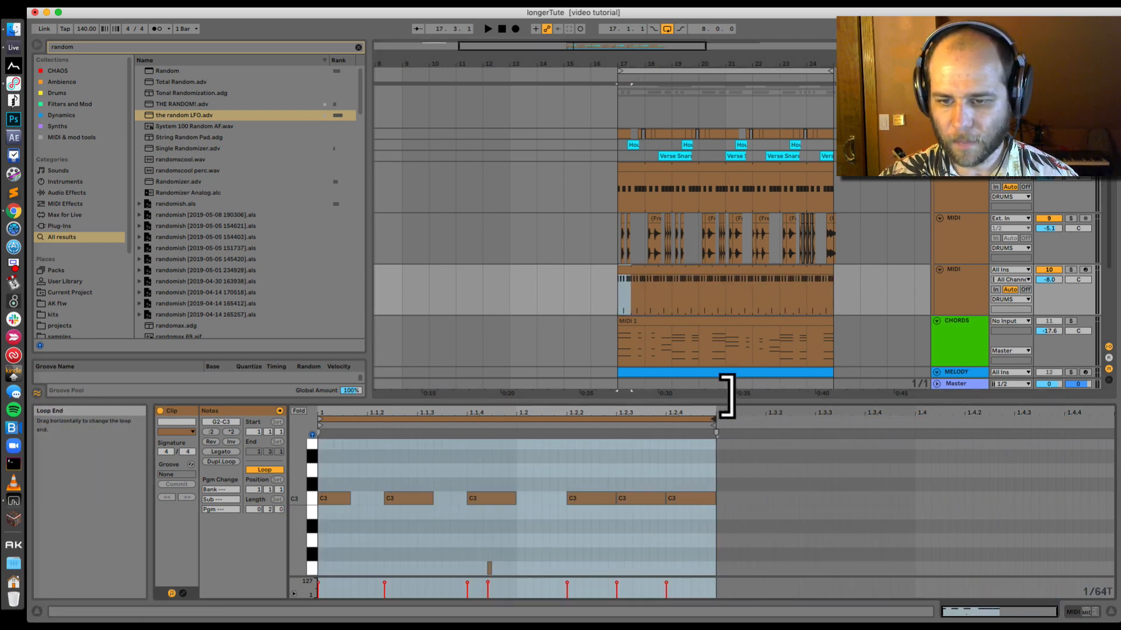
Raise the notes at 1.1.2 and 1.2.3 by an octave to C4
{"action": "scroll", "coordinate": [620, 499], "scroll_direction": "down", "scroll_amount": 3}
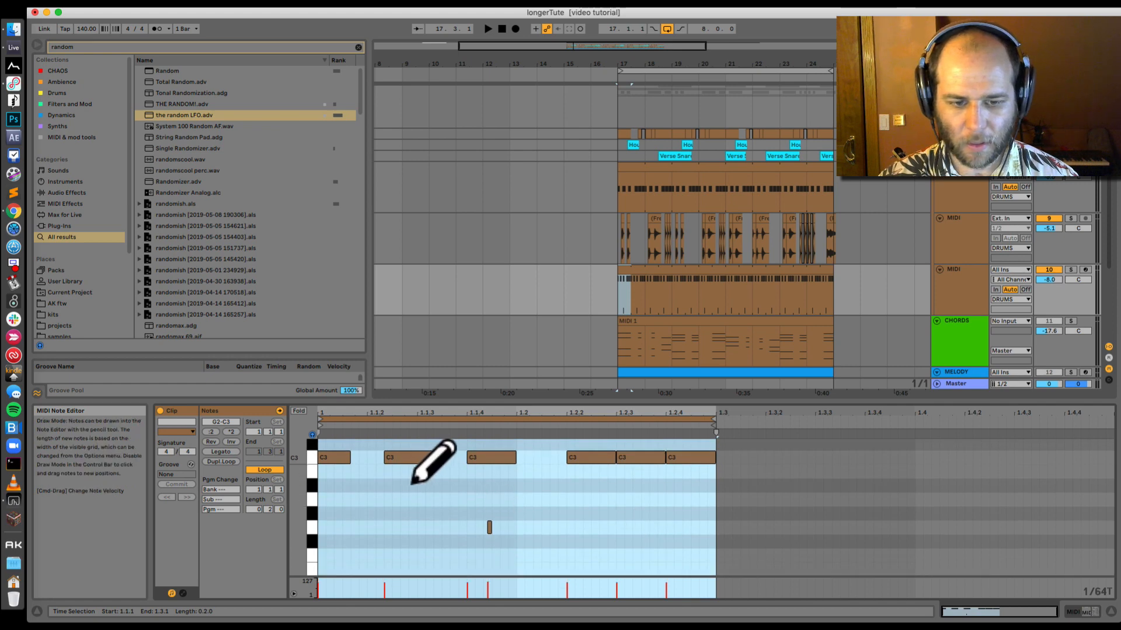
{"action": "left_click", "coordinate": [408, 454]}
{"action": "key", "text": "shift+Up"}
{"action": "scroll", "coordinate": [525, 502], "scroll_direction": "down", "scroll_amount": 3}
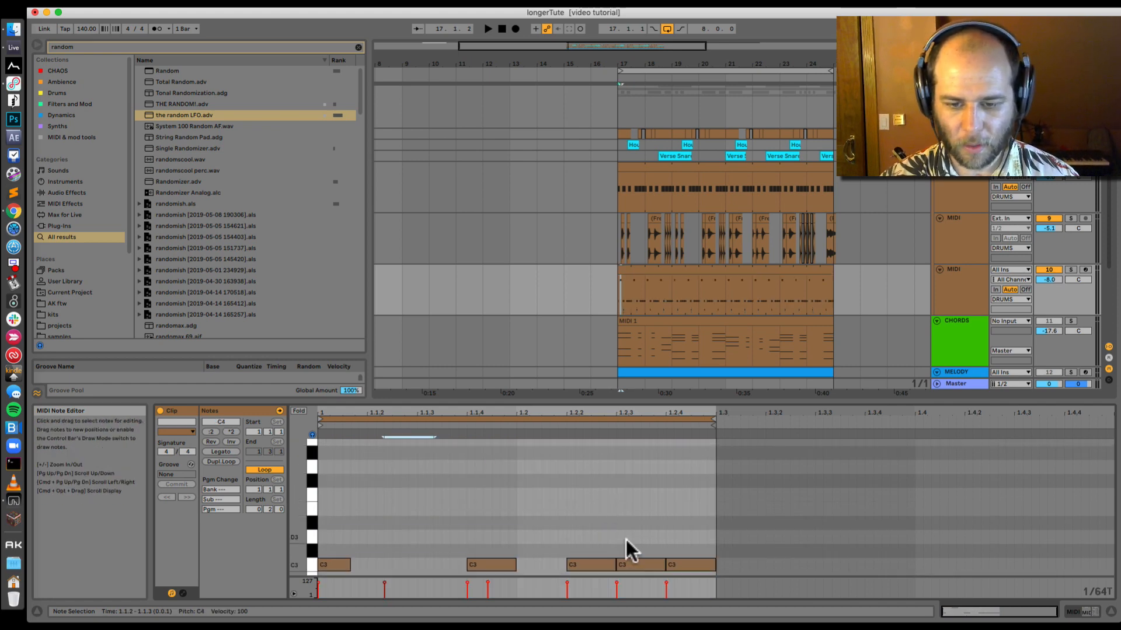
{"action": "left_click", "coordinate": [632, 558]}
{"action": "key", "text": "shift+Up"}
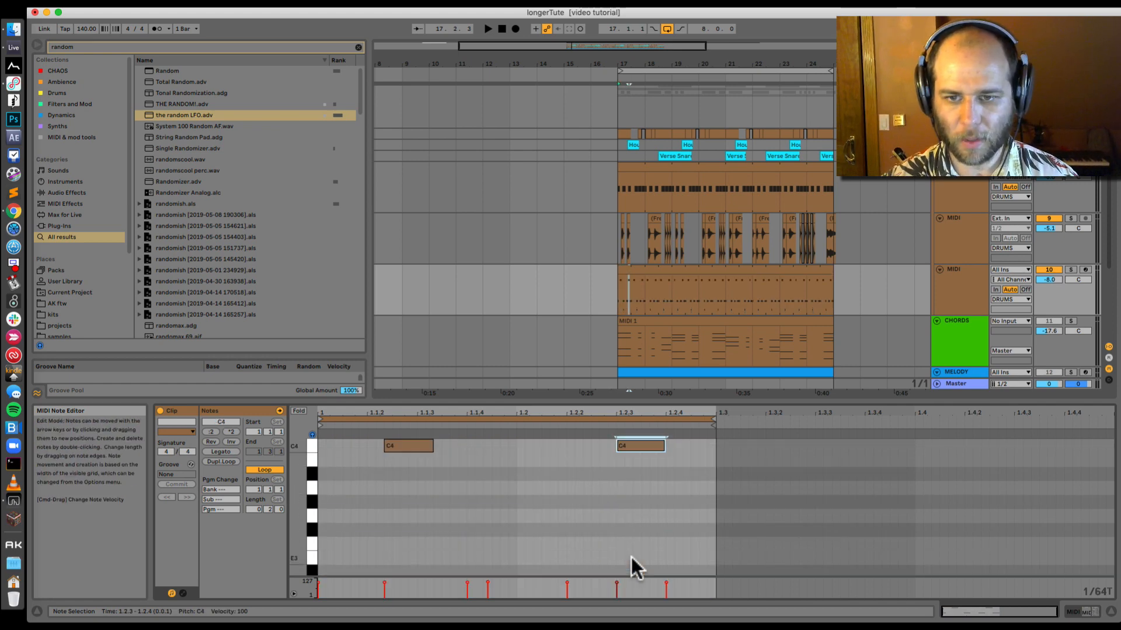
Show the new MIDI track's devices, launch AKs Get N Things and set it to select 128 files
{"action": "left_click", "coordinate": [1099, 610]}
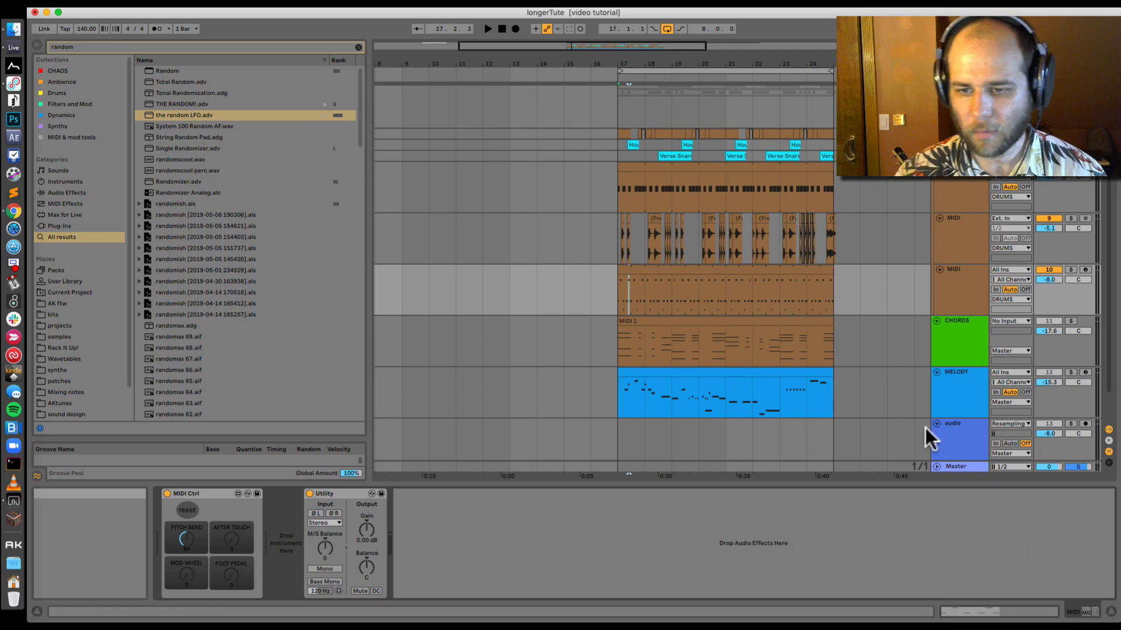
{"action": "left_click", "coordinate": [14, 521]}
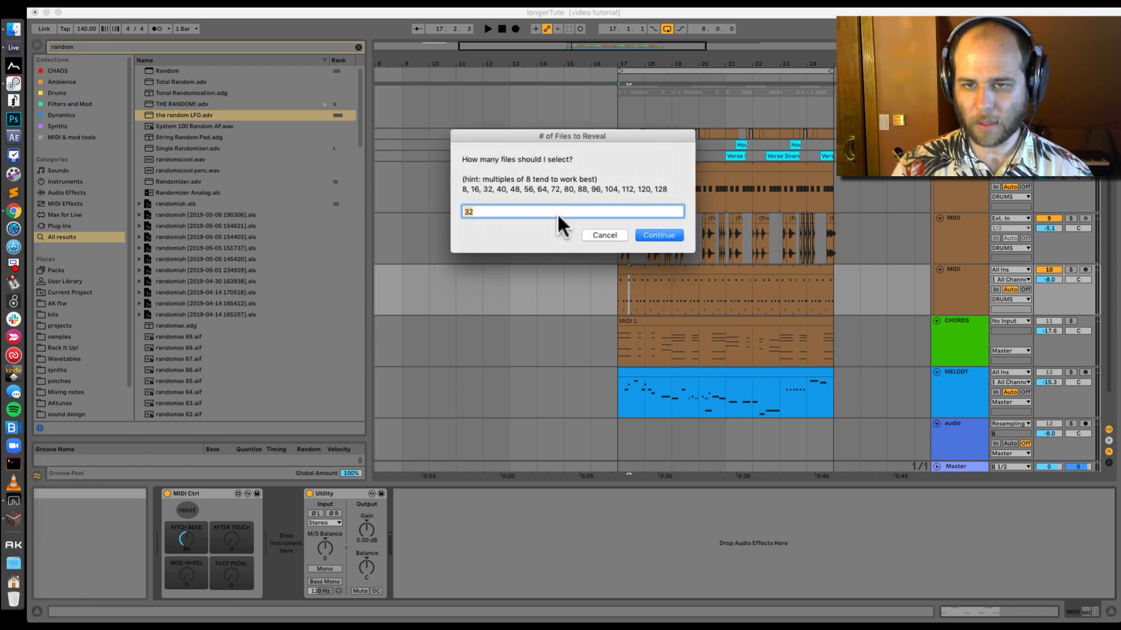
{"action": "type", "text": "128"}
{"action": "key", "text": "Return"}
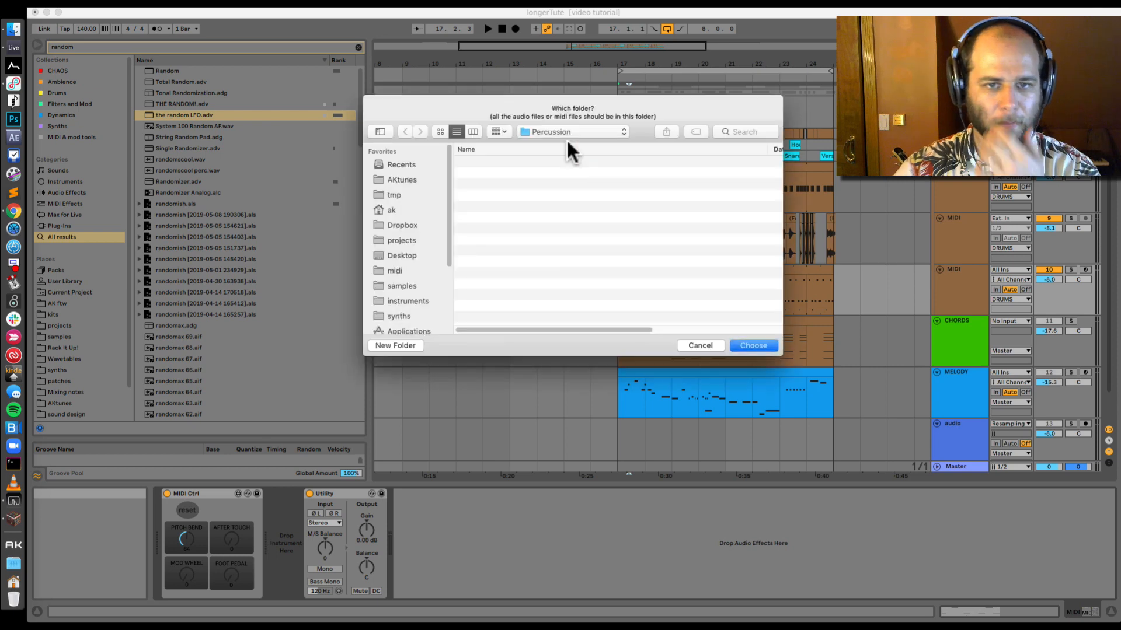
Choose the ambience folder inside samples as the source folder for the random file selection
{"action": "left_click", "coordinate": [560, 132]}
{"action": "left_click", "coordinate": [555, 146]}
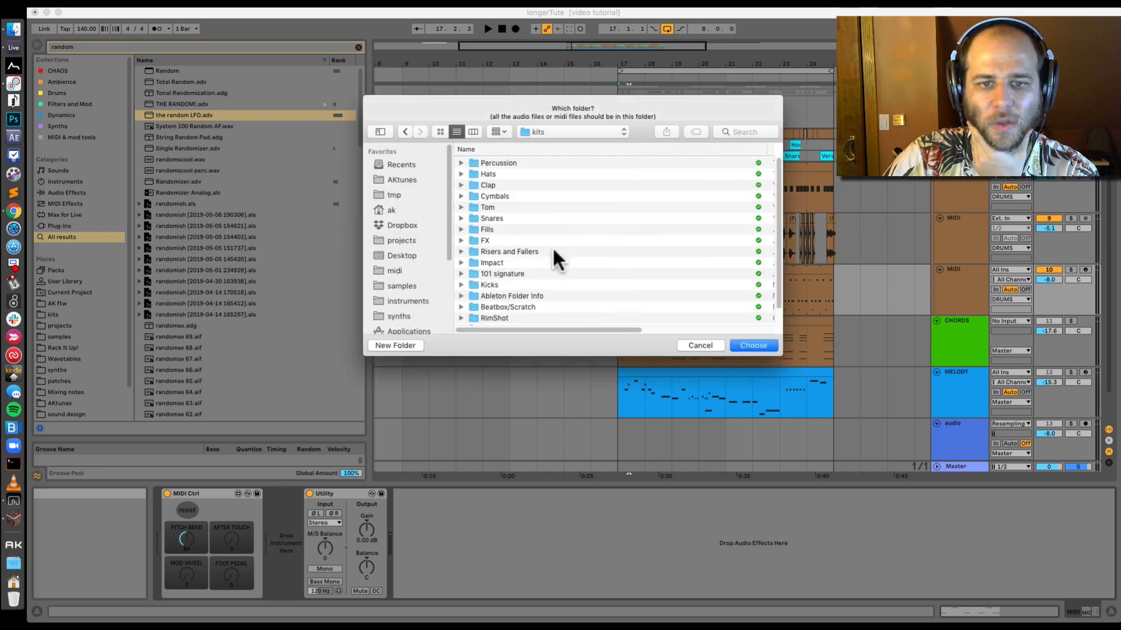
{"action": "scroll", "coordinate": [525, 278], "scroll_direction": "down", "scroll_amount": 2}
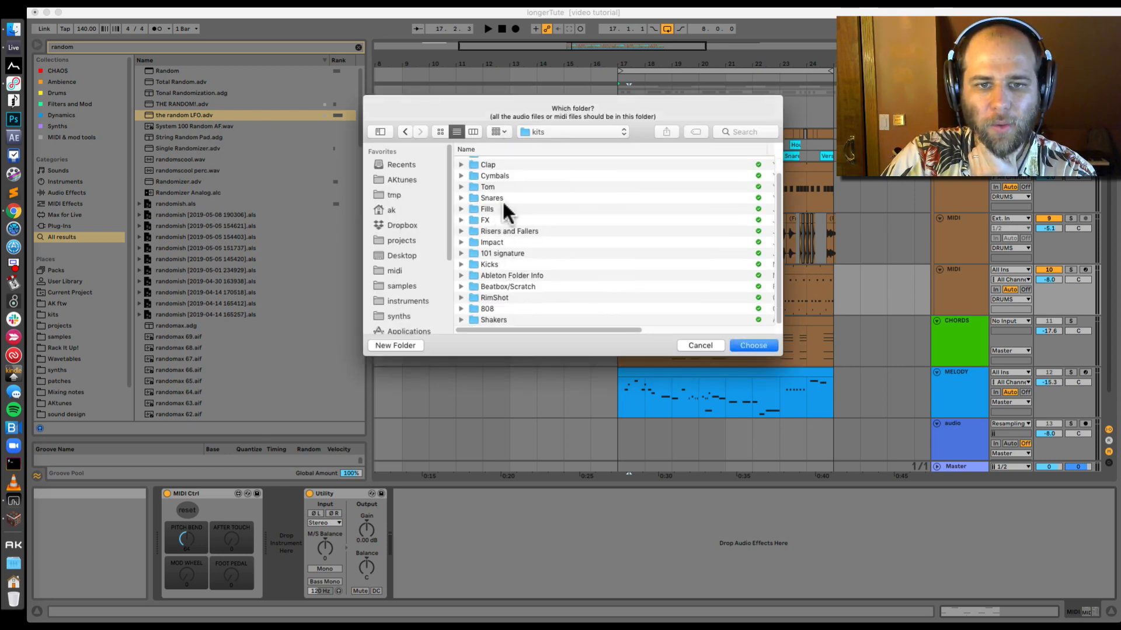
{"action": "scroll", "coordinate": [501, 251], "scroll_direction": "up", "scroll_amount": 2}
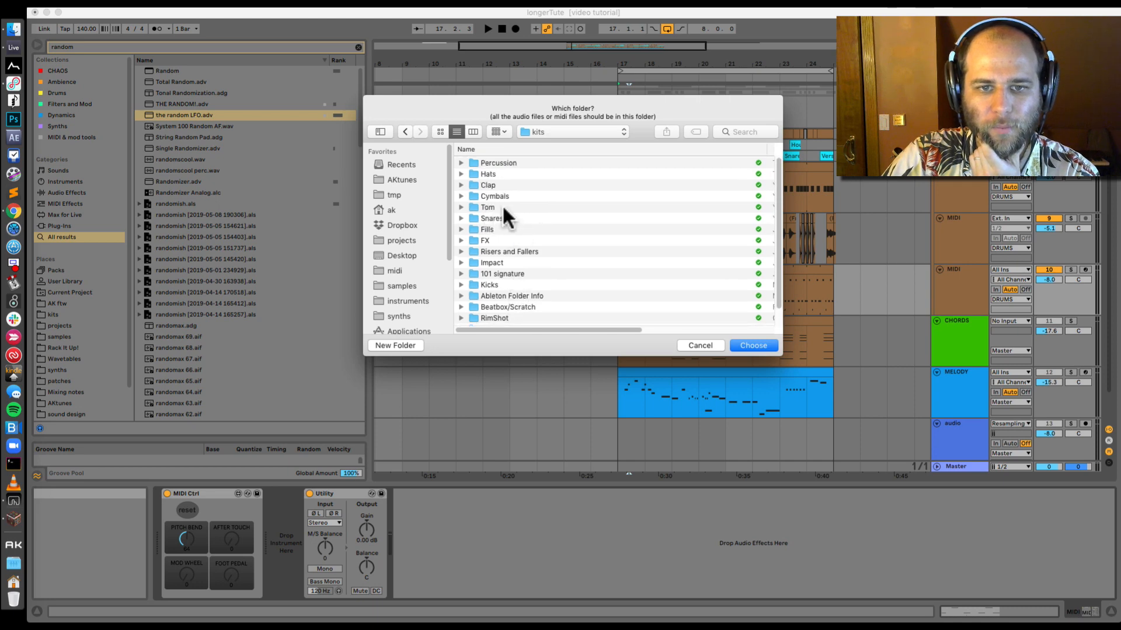
{"action": "left_click", "coordinate": [554, 132]}
{"action": "left_click", "coordinate": [541, 141]}
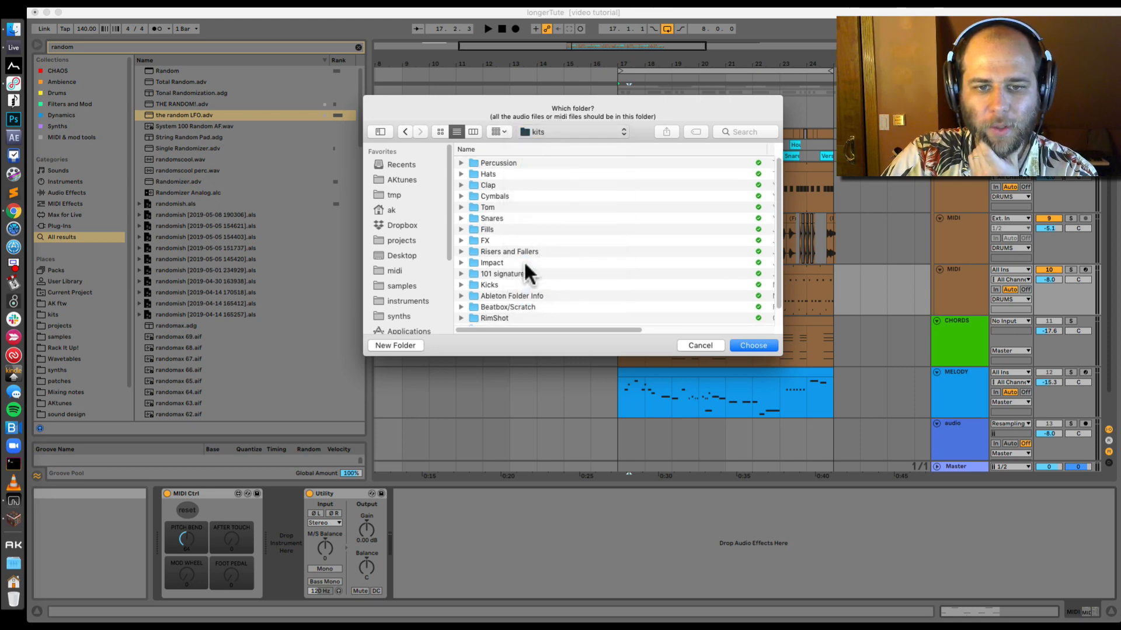
{"action": "key", "text": "super+Up"}
{"action": "left_click", "coordinate": [546, 133]}
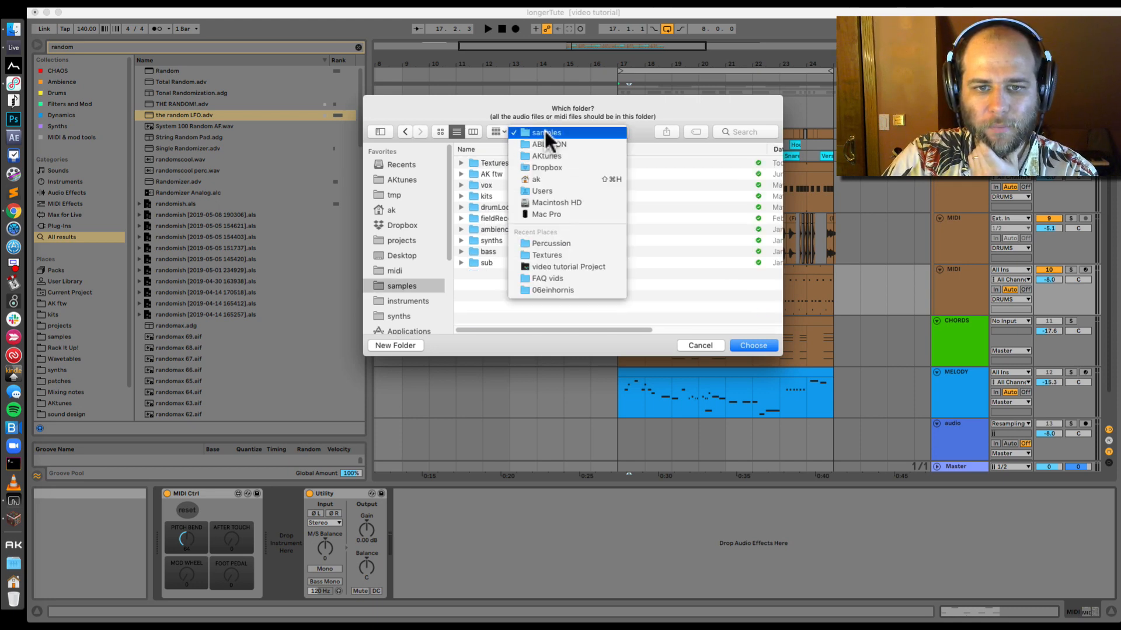
{"action": "left_click", "coordinate": [474, 228]}
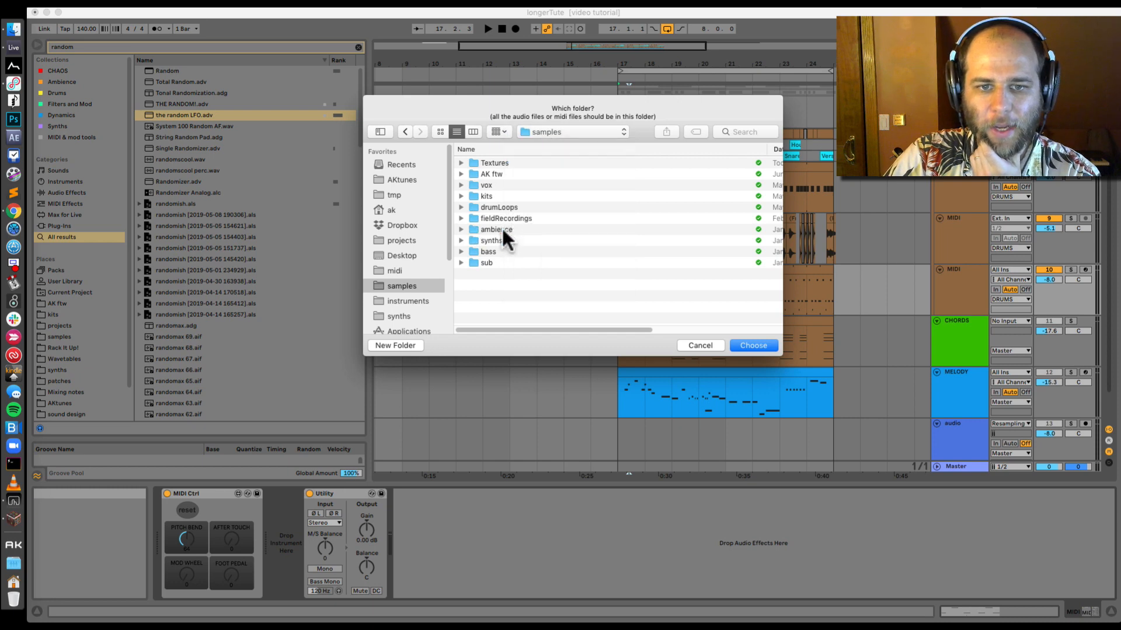
{"action": "double_click", "coordinate": [502, 228]}
{"action": "left_click", "coordinate": [753, 345]}
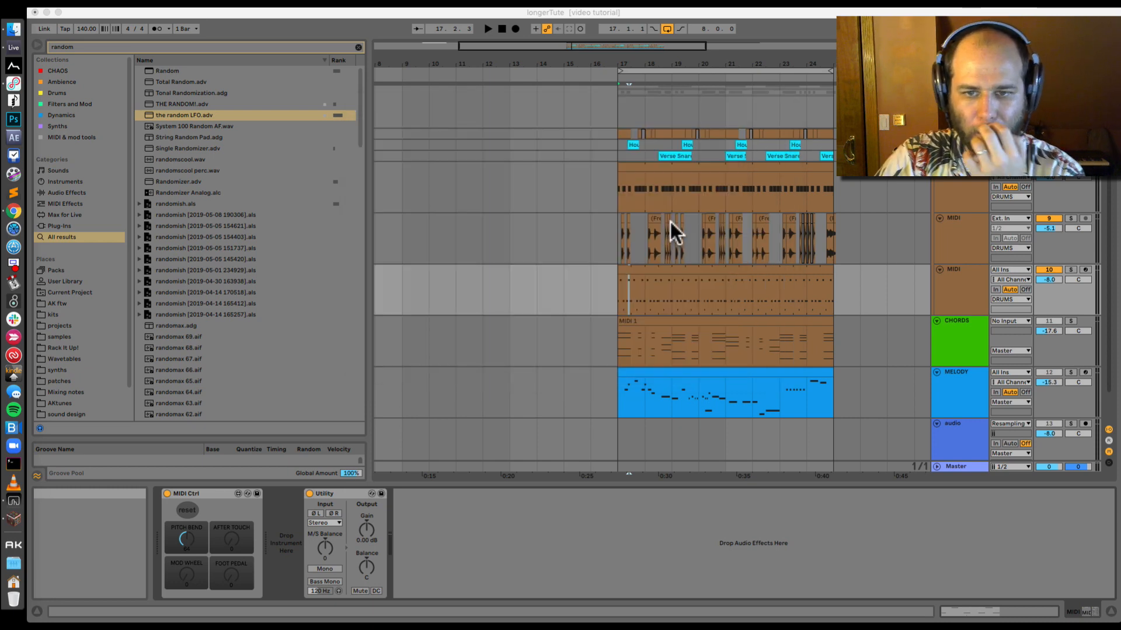
Return to Ableton Live, search the browser for "sam" and add Sampler before Utility on the MIDI track
{"action": "key", "text": "super+Tab"}
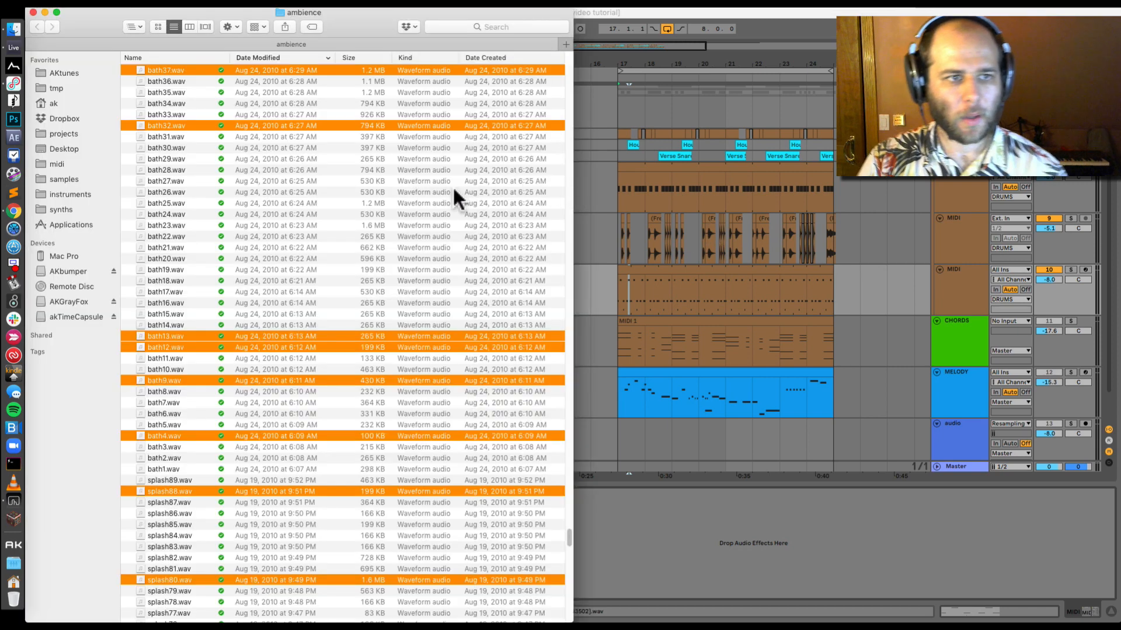
{"action": "left_click", "coordinate": [736, 290]}
{"action": "key", "text": "super+f"}
{"action": "type", "text": "sam"}
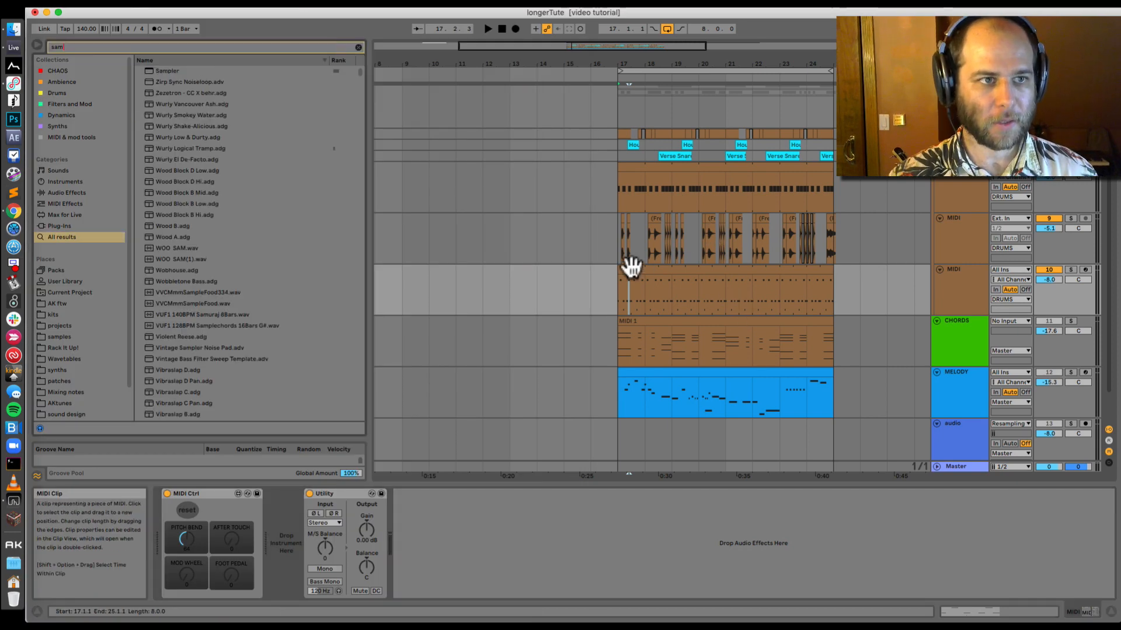
{"action": "left_click_drag", "start_coordinate": [159, 71], "coordinate": [263, 528]}
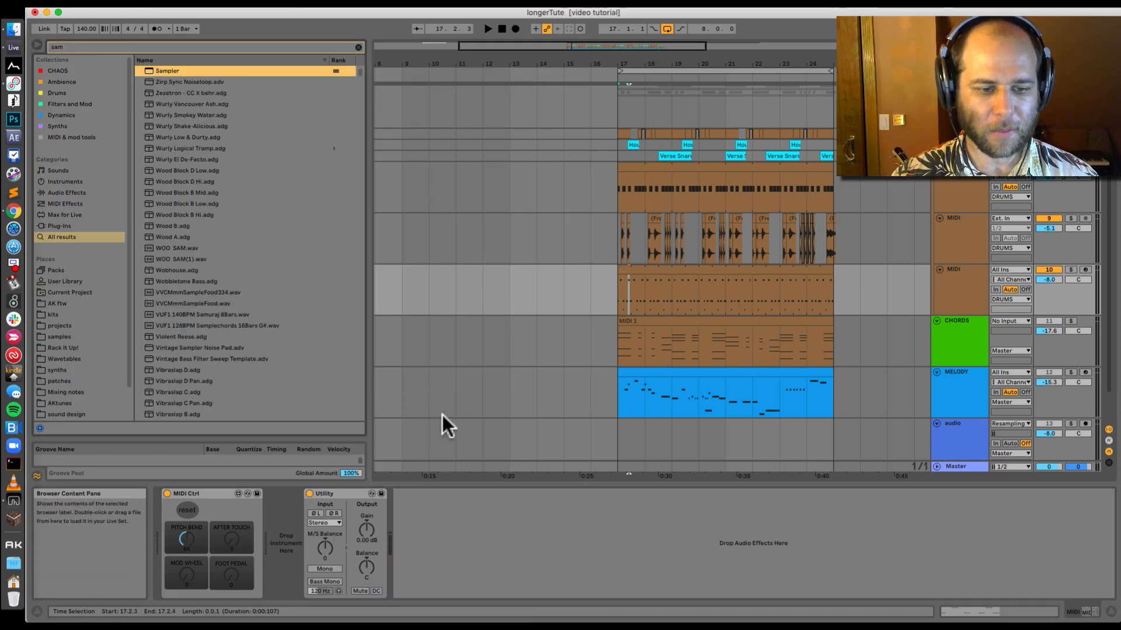
{"action": "left_click_drag", "start_coordinate": [177, 72], "coordinate": [303, 535]}
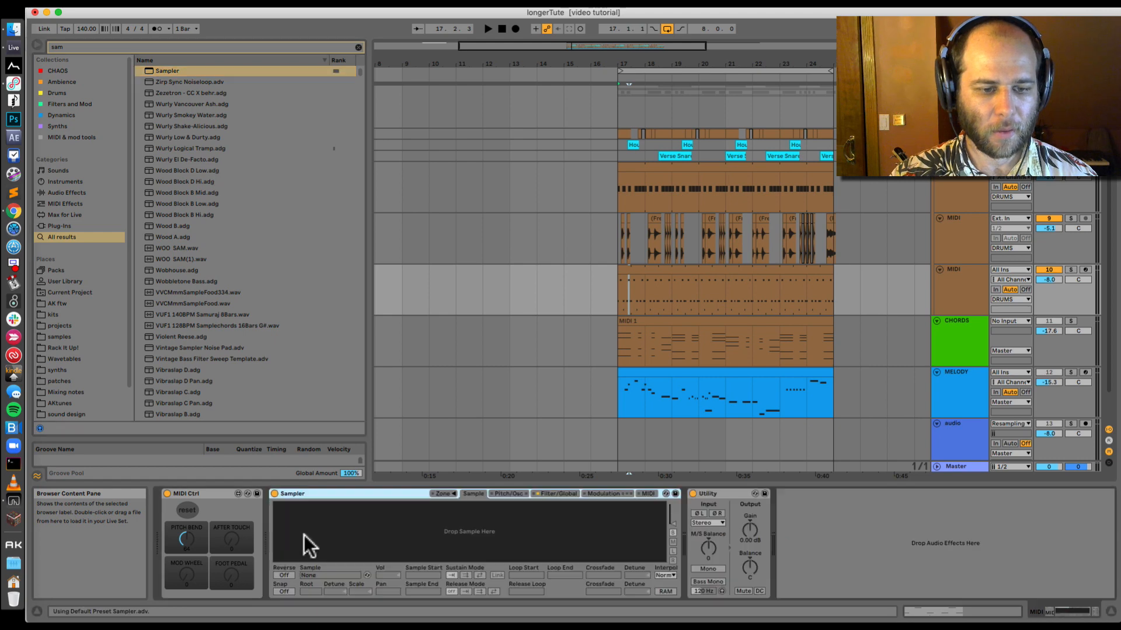
Show Sampler's zone editor and load the randomly selected ambience files from Finder into it
{"action": "left_click", "coordinate": [443, 494]}
{"action": "key", "text": "super+Tab"}
{"action": "left_click_drag", "start_coordinate": [254, 124], "coordinate": [627, 397]}
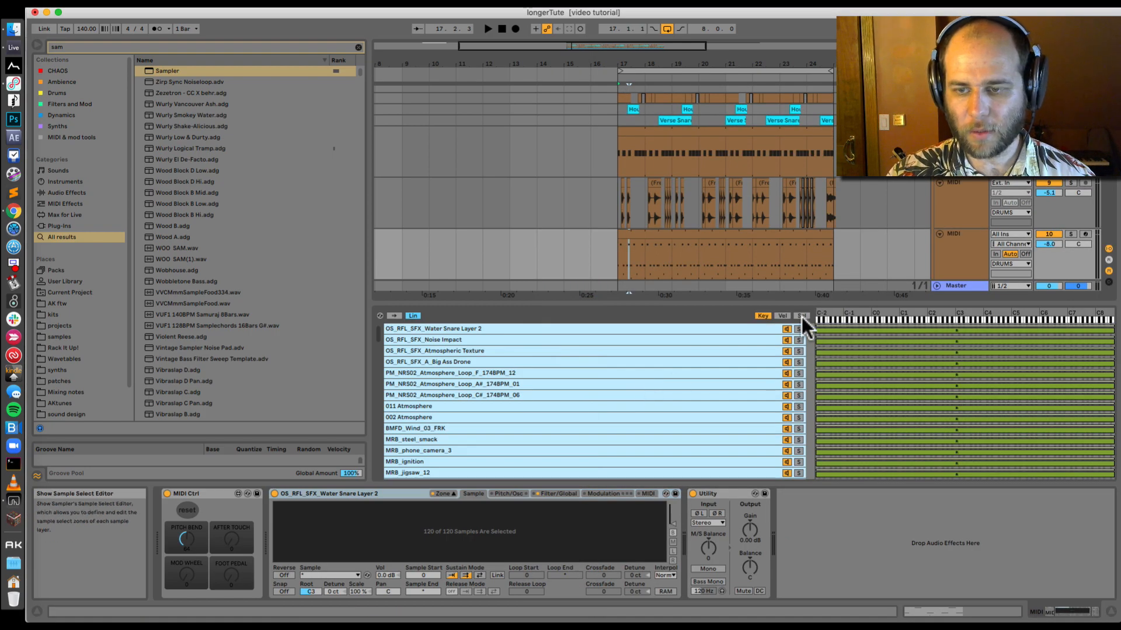
Distribute all samples equally across the sample select range and set the selector to 0
{"action": "left_click", "coordinate": [801, 317]}
{"action": "right_click", "coordinate": [852, 315]}
{"action": "left_click", "coordinate": [863, 322]}
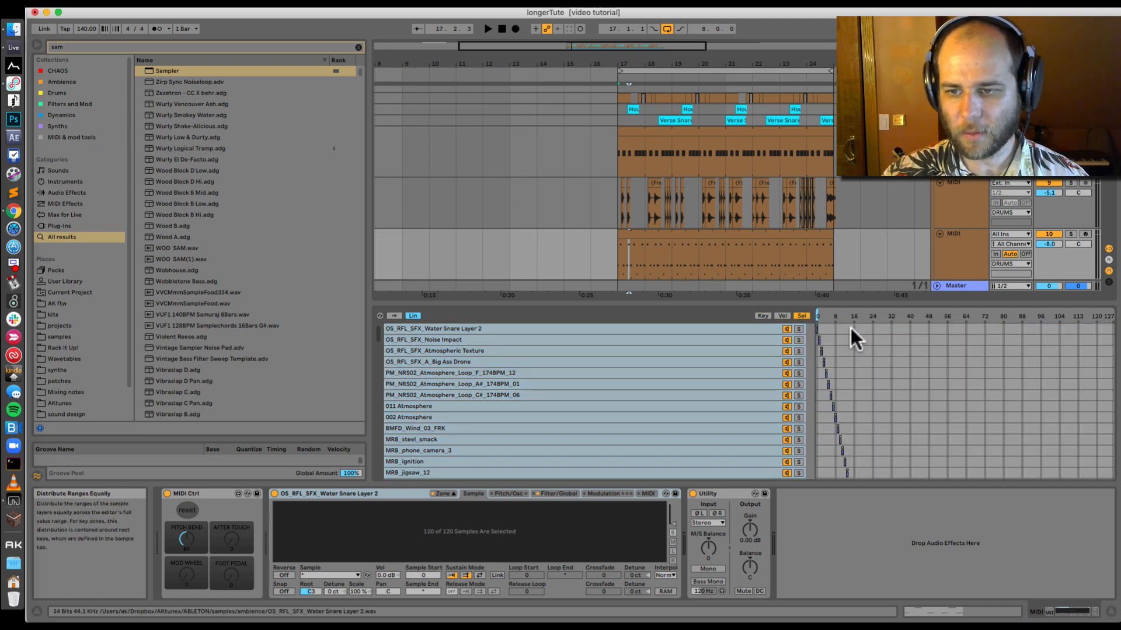
{"action": "scroll", "coordinate": [828, 419], "scroll_direction": "down", "scroll_amount": 15}
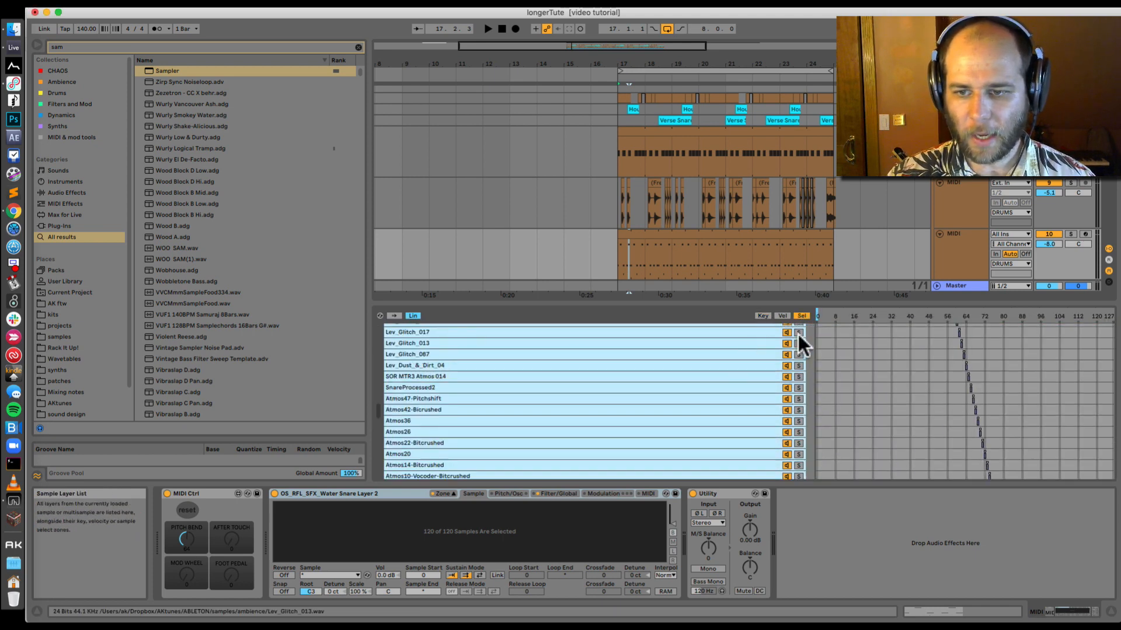
{"action": "left_click", "coordinate": [816, 316]}
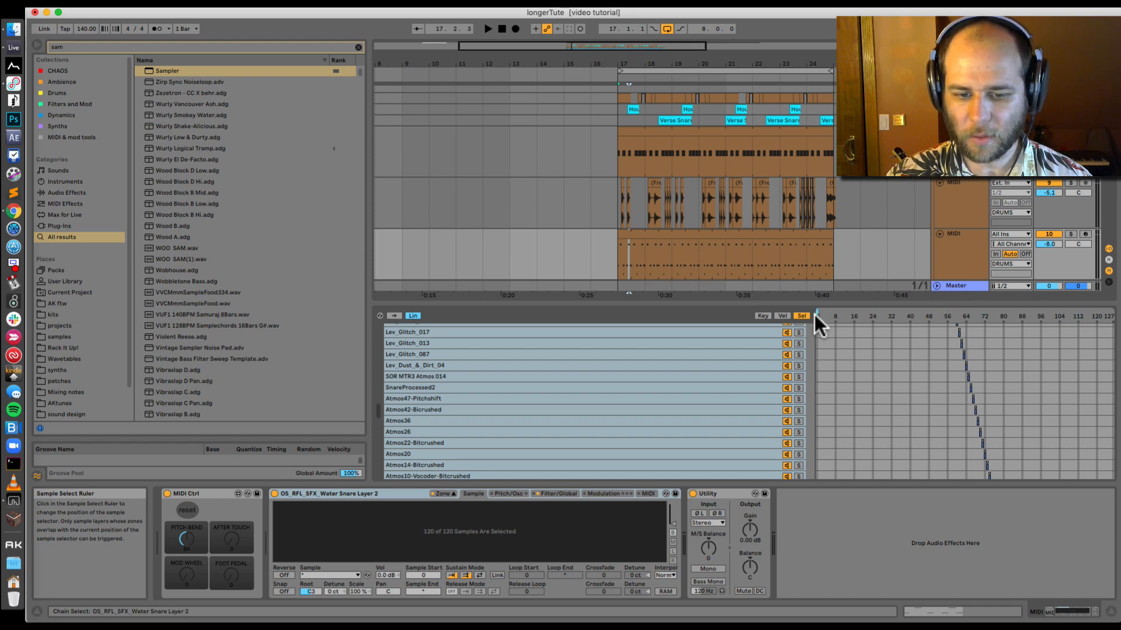
Group Sampler into an Instrument Rack and map its sample selector to Macro 1
{"action": "left_click", "coordinate": [565, 391]}
{"action": "key", "text": "super+a"}
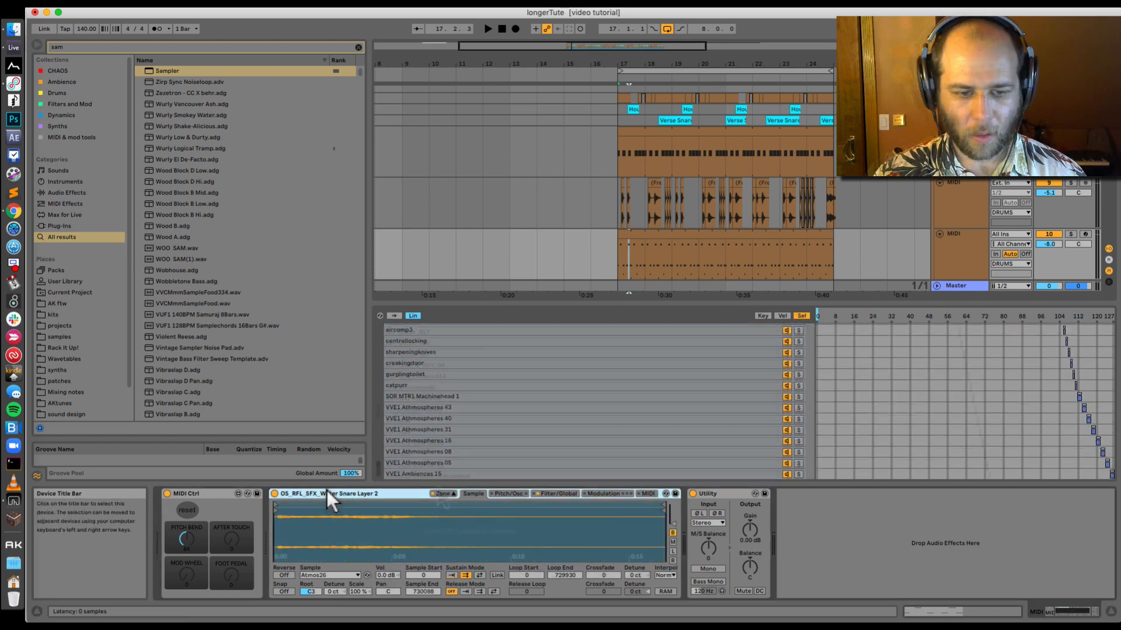
{"action": "key", "text": "super+g"}
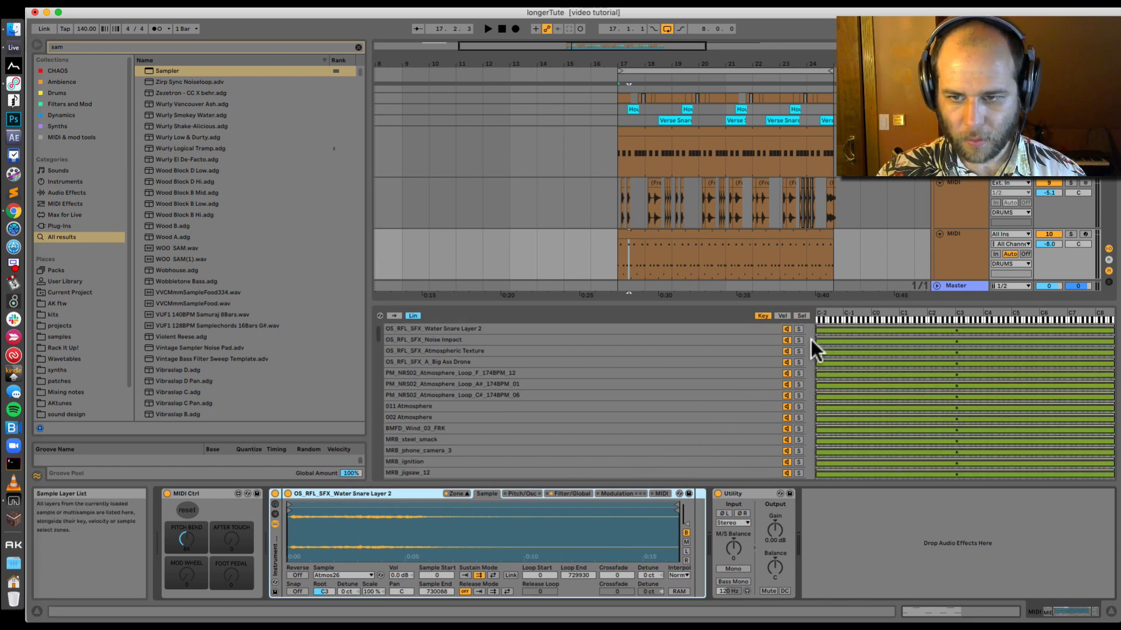
{"action": "left_click", "coordinate": [802, 315]}
{"action": "right_click", "coordinate": [818, 315]}
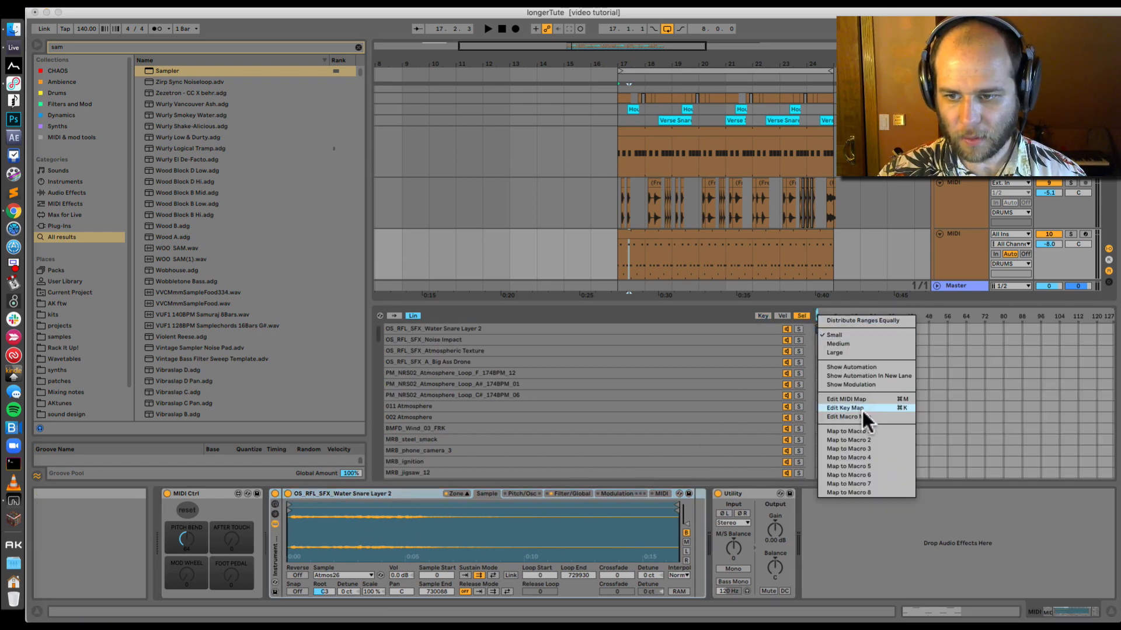
{"action": "left_click", "coordinate": [860, 430]}
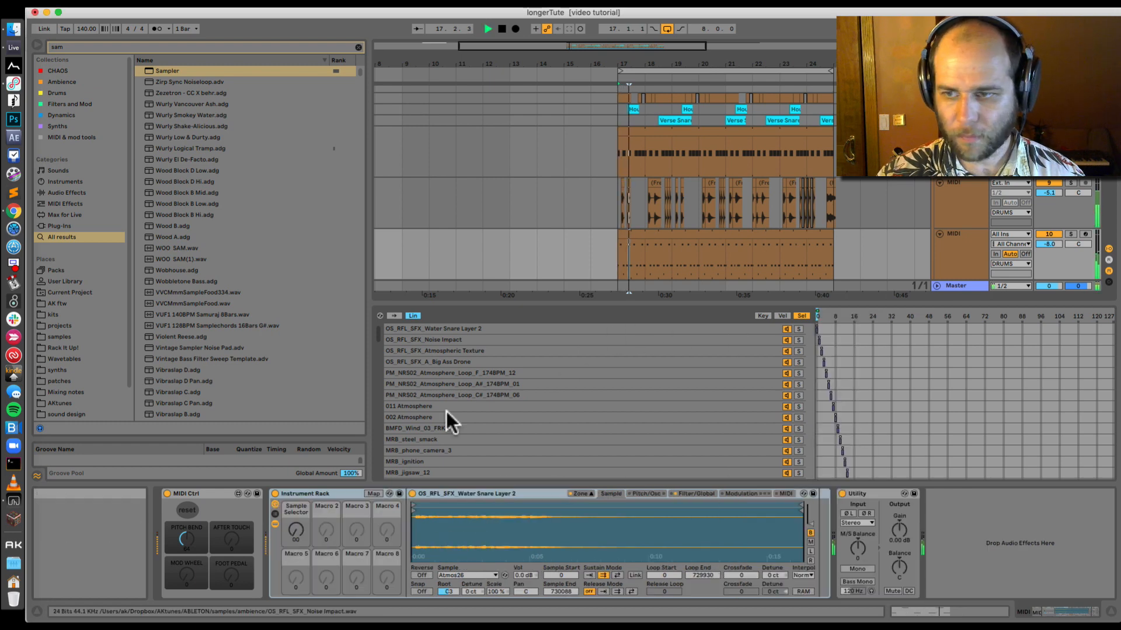
Play the loop, solo the Sampler's MIDI track and listen to it from near 17.2
{"action": "key", "text": "space"}
{"action": "left_click_drag", "start_coordinate": [296, 535], "coordinate": [297, 518]}
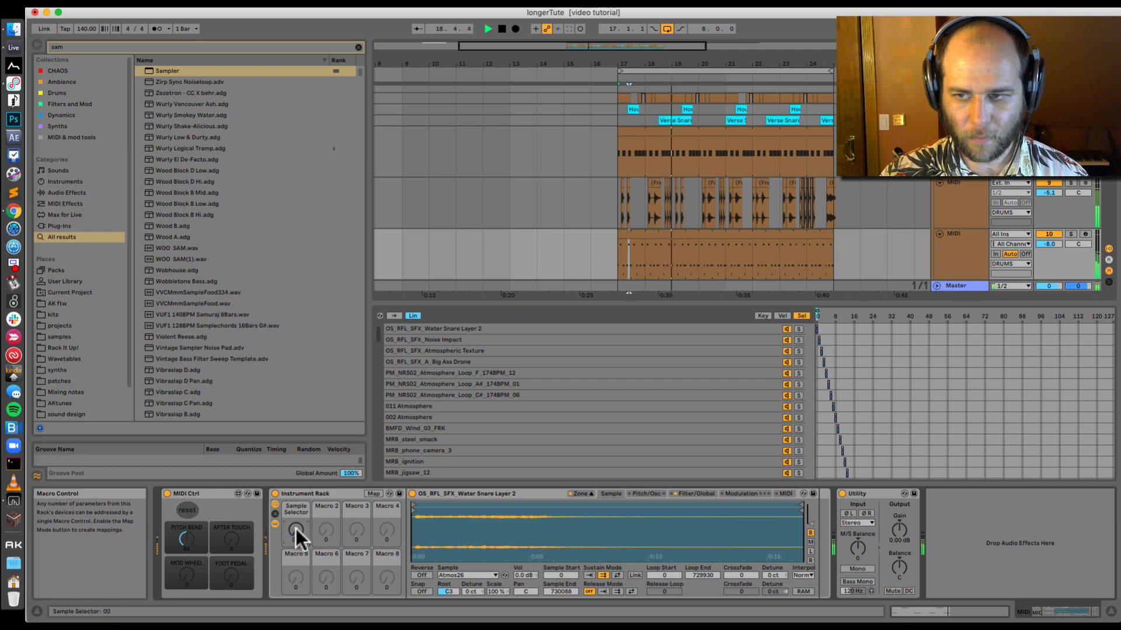
{"action": "left_click", "coordinate": [1070, 234]}
{"action": "left_click", "coordinate": [635, 220]}
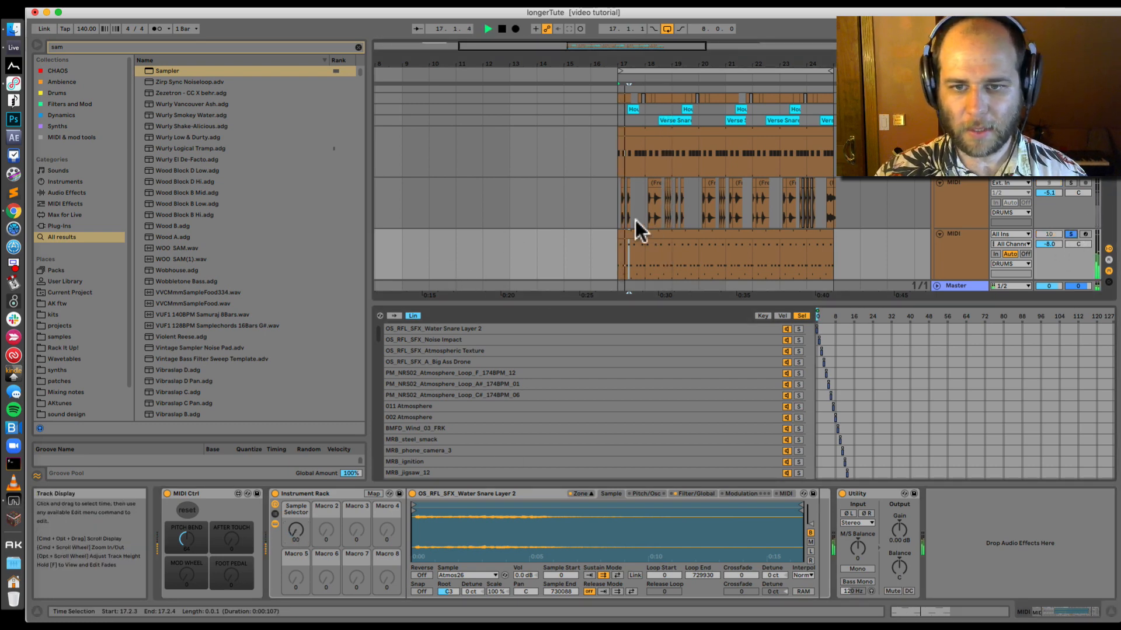
{"action": "key", "text": "space"}
Normalize the volumes of all samples in Sampler's layer list
{"action": "left_click", "coordinate": [548, 385]}
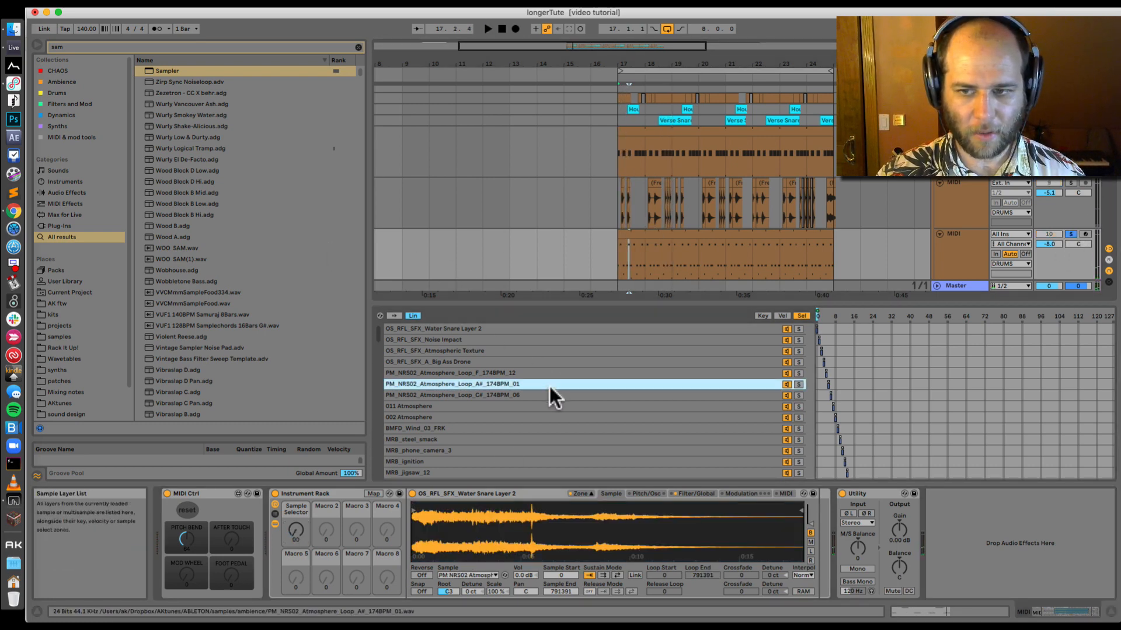
{"action": "key", "text": "super+a"}
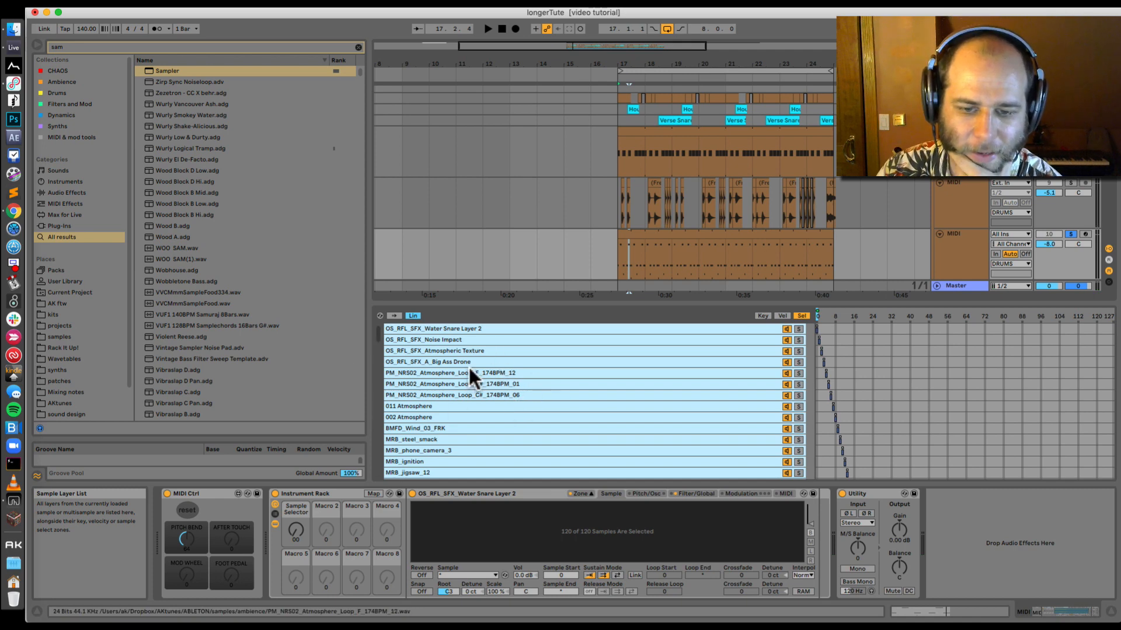
{"action": "left_click", "coordinate": [561, 384]}
{"action": "key", "text": "Down"}
{"action": "key", "text": "Down"}
{"action": "key", "text": "Down"}
{"action": "key", "text": "Down"}
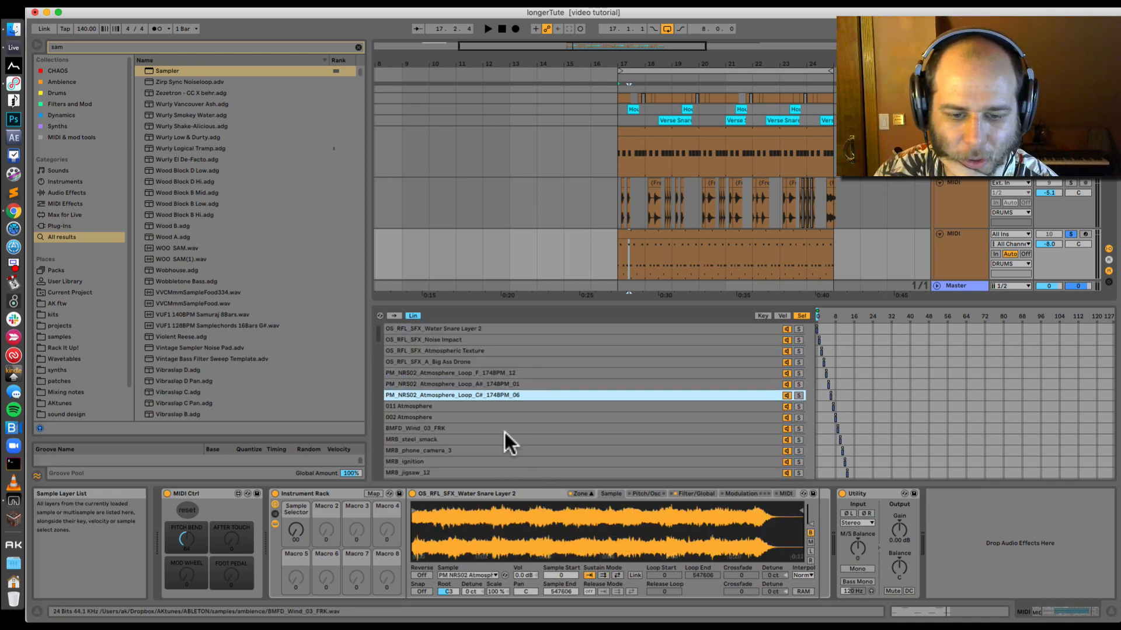
{"action": "key", "text": "super+a"}
{"action": "right_click", "coordinate": [519, 392]}
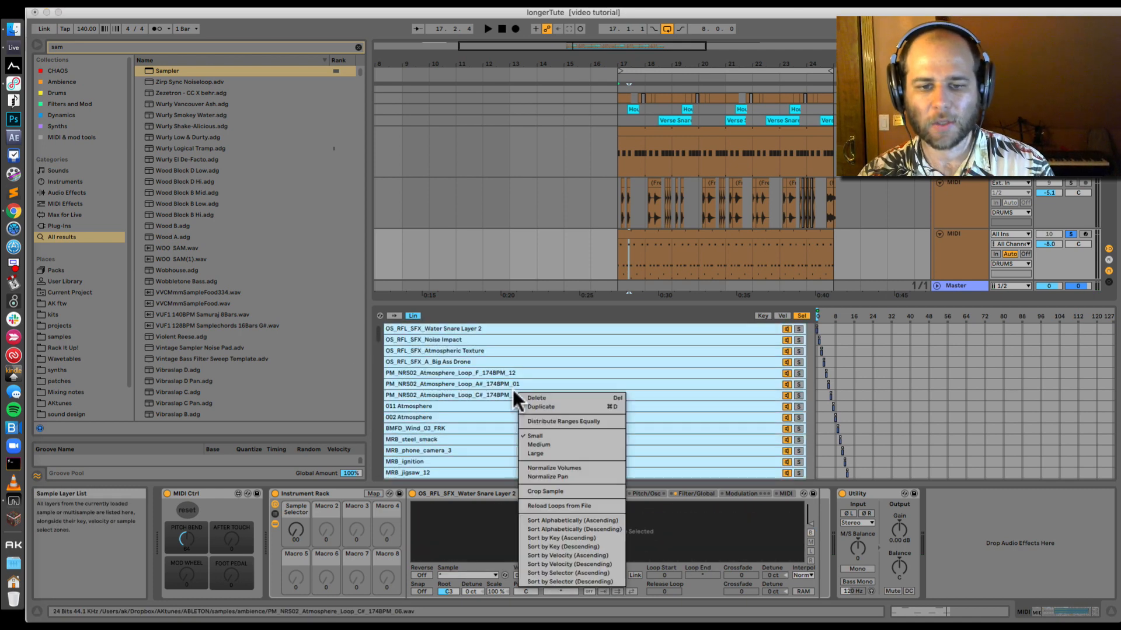
{"action": "left_click", "coordinate": [553, 468]}
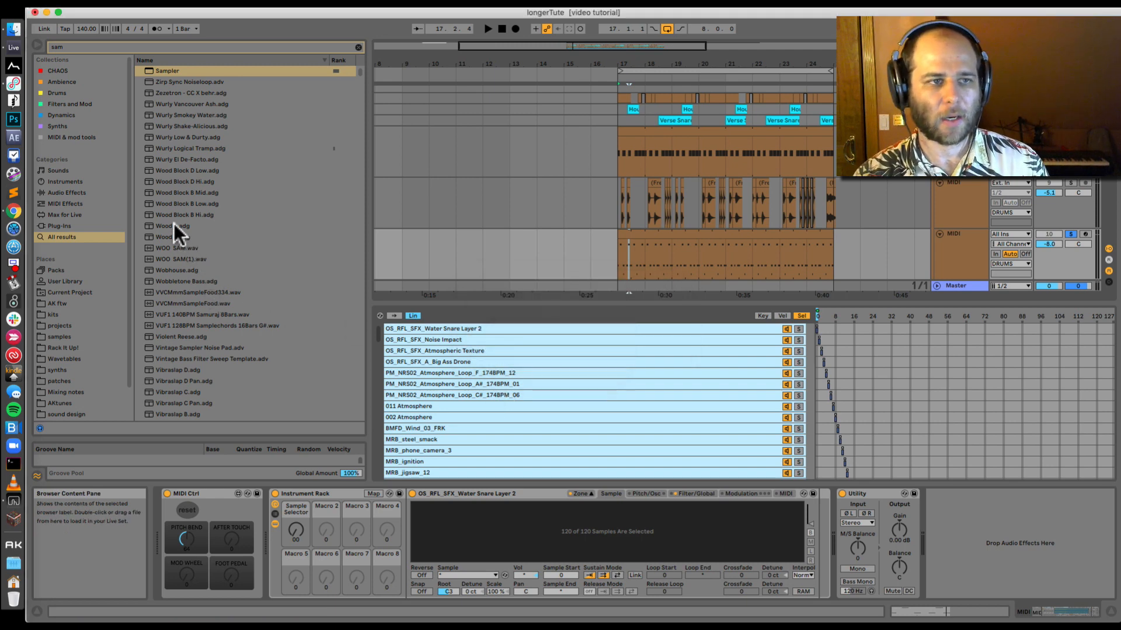
Search the browser for "satur" and add Saturator after Utility on the MIDI track
{"action": "key", "text": "super+f"}
{"action": "type", "text": "satu"}
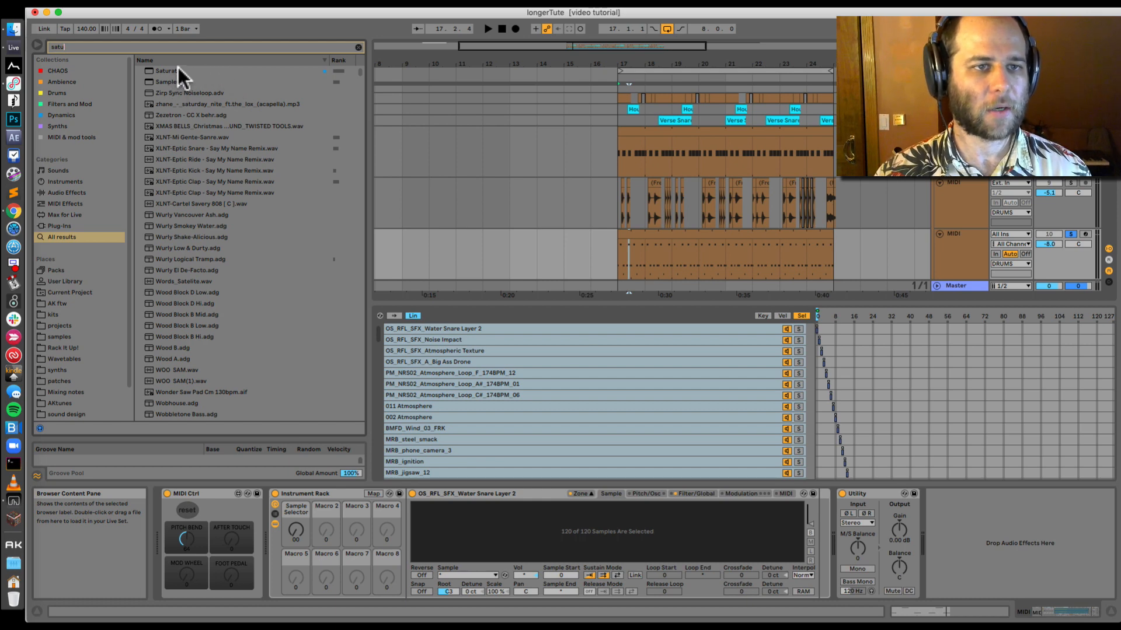
{"action": "type", "text": "rt"}
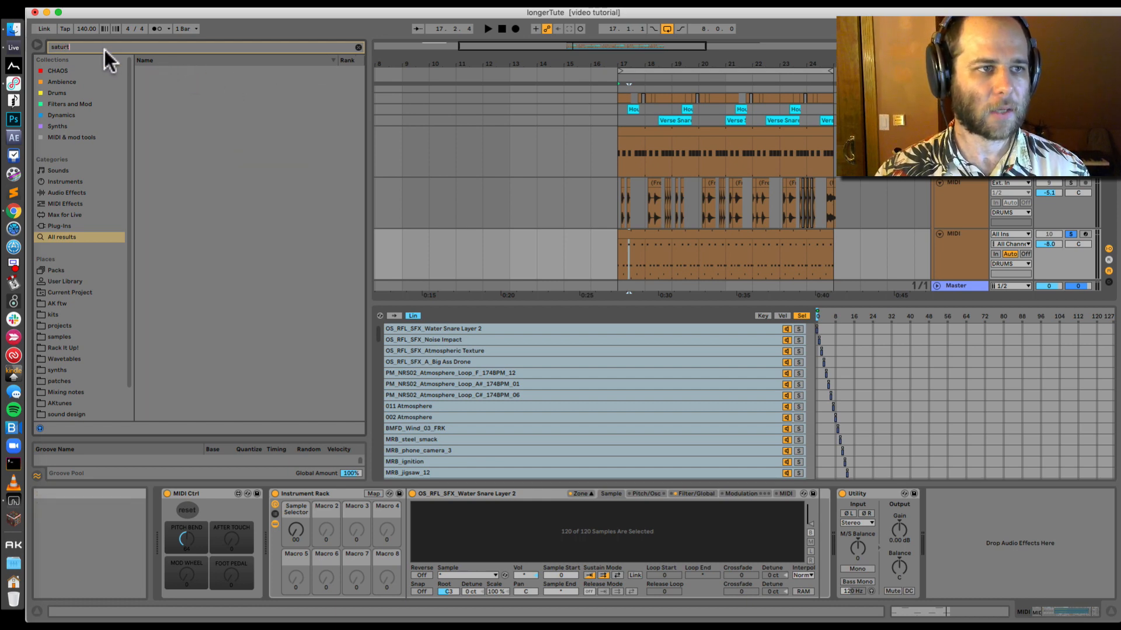
{"action": "key", "text": "BackSpace"}
{"action": "left_click", "coordinate": [185, 70]}
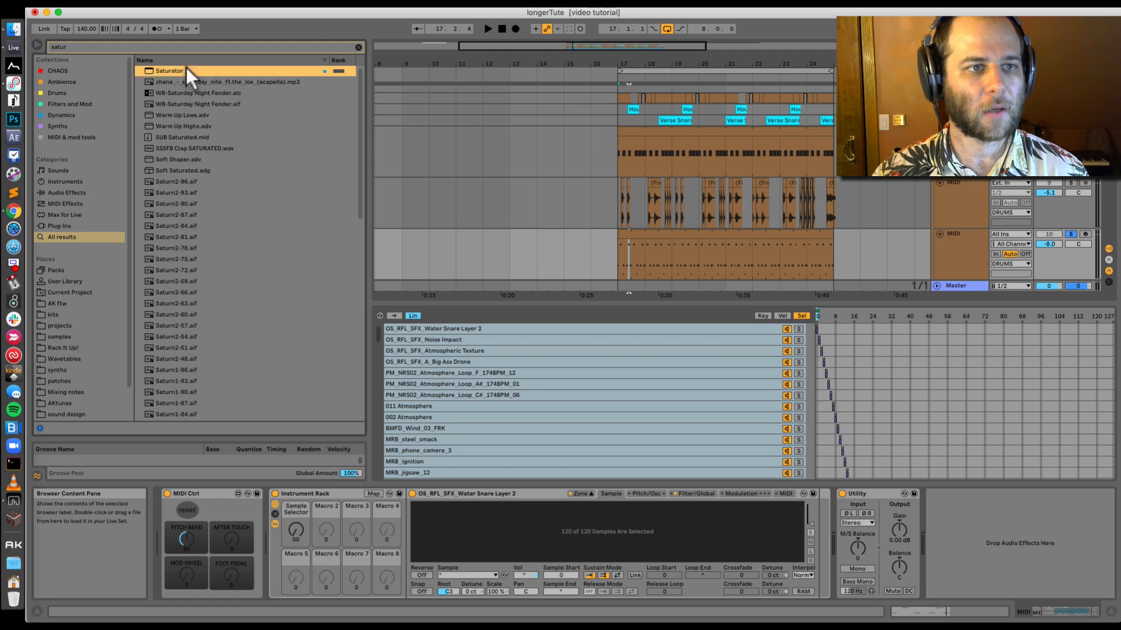
{"action": "double_click", "coordinate": [186, 71]}
Search the browser for "glue" and add Glue Compressor after Saturator
{"action": "key", "text": "super+f"}
{"action": "type", "text": "glue"}
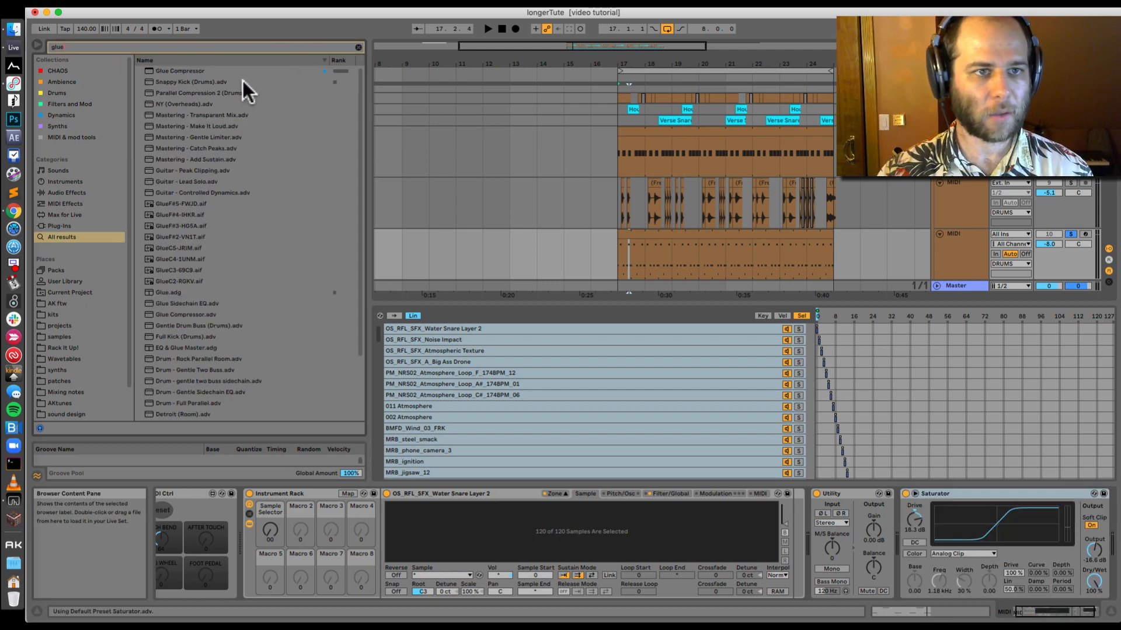
{"action": "double_click", "coordinate": [229, 71]}
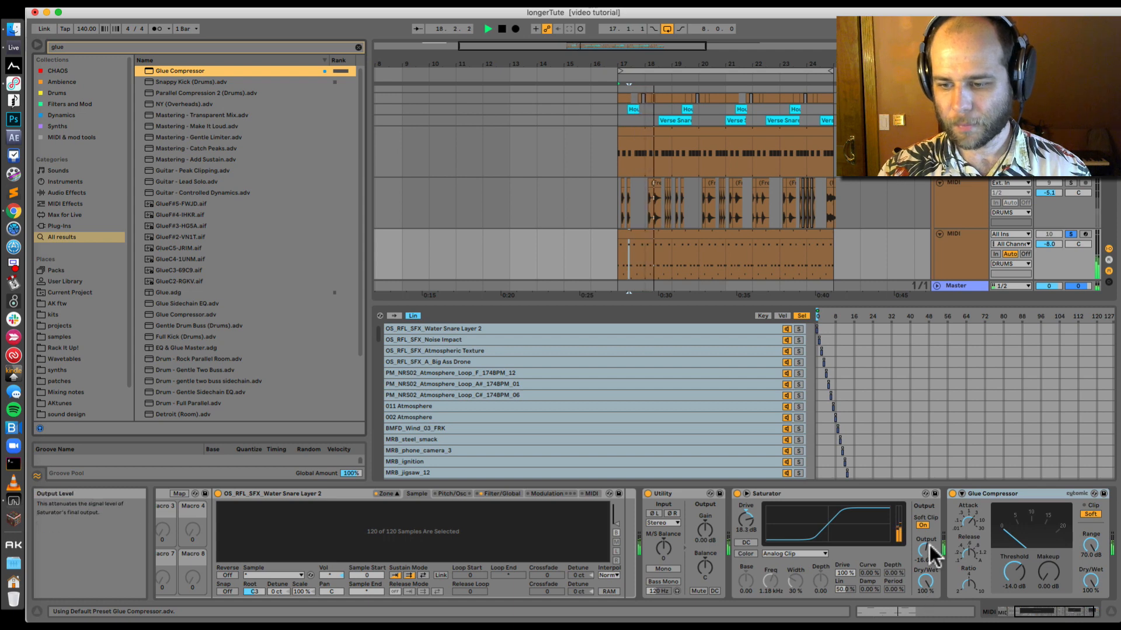
During playback, raise Saturator's output and set Glue Compressor's threshold to -17.4 dB and makeup to 2.10 dB
{"action": "left_click_drag", "start_coordinate": [930, 547], "coordinate": [929, 540]}
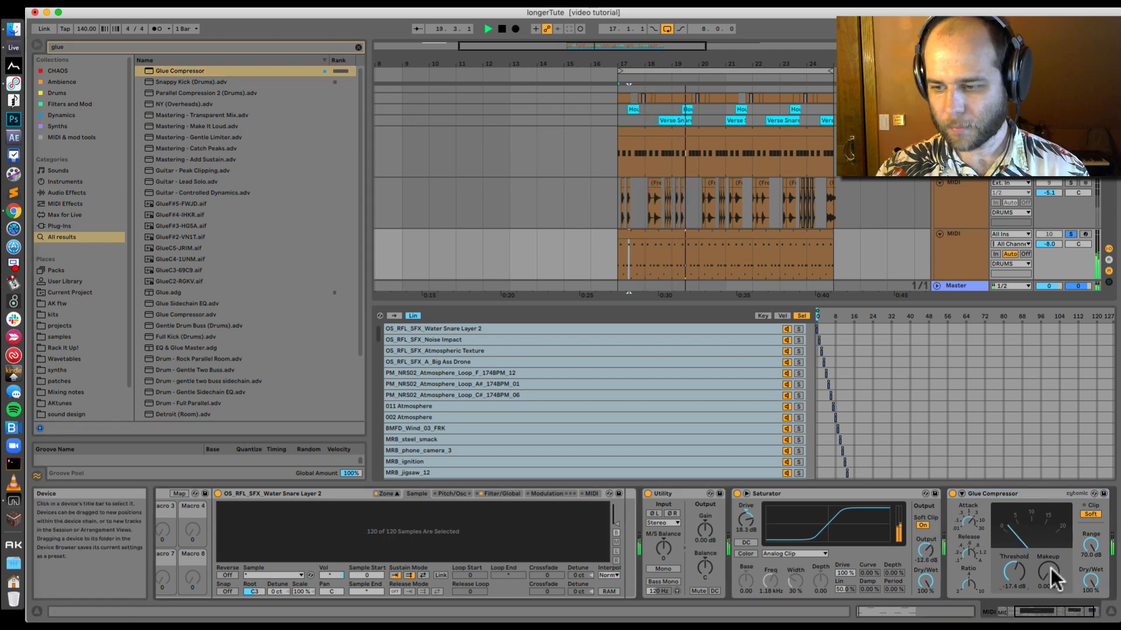
{"action": "left_click_drag", "start_coordinate": [1048, 575], "coordinate": [1049, 569]}
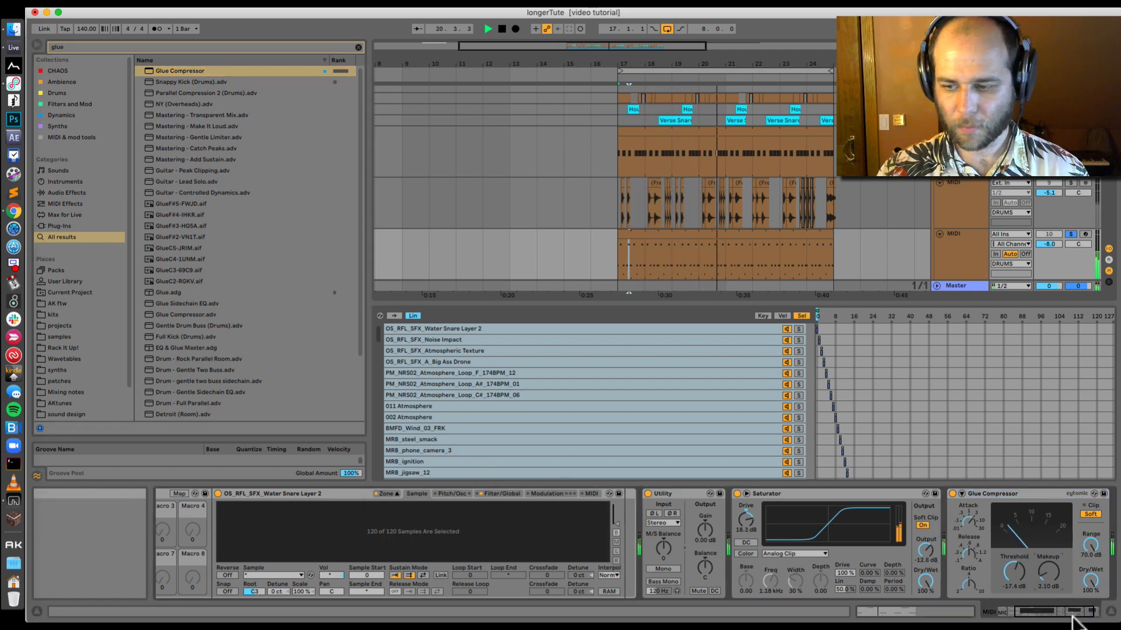
{"action": "left_click_drag", "start_coordinate": [1062, 611], "coordinate": [929, 592]}
{"action": "key", "text": "space"}
Search the browser for "random", add the random LFO before Utility with Sample Selector as its target, and set its smoothing to 22%
{"action": "key", "text": "super+f"}
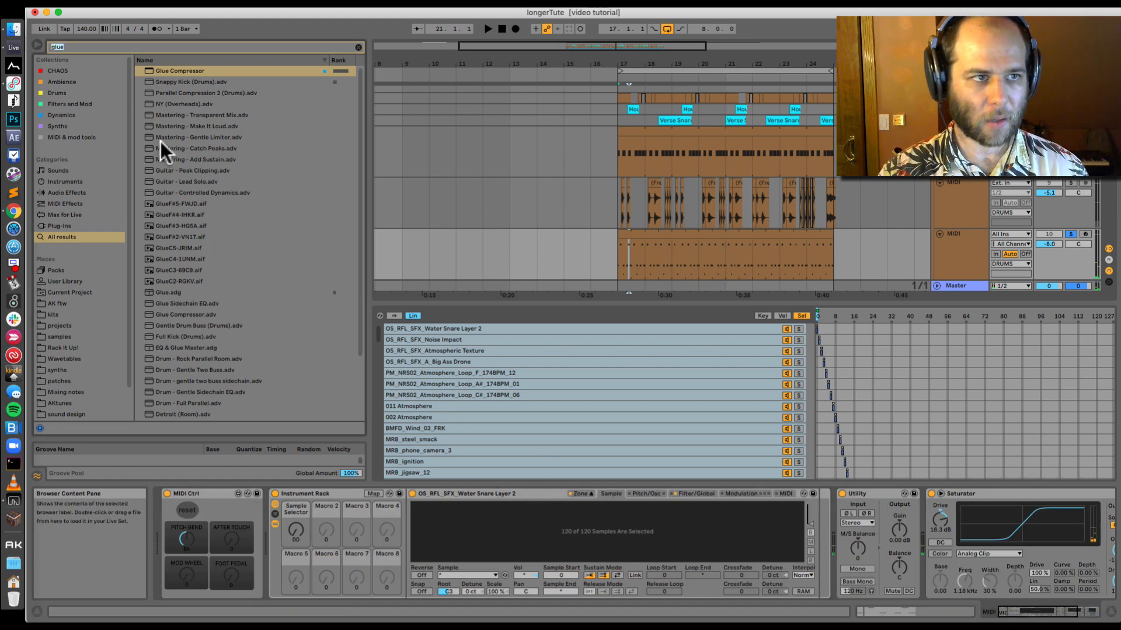
{"action": "type", "text": "random"}
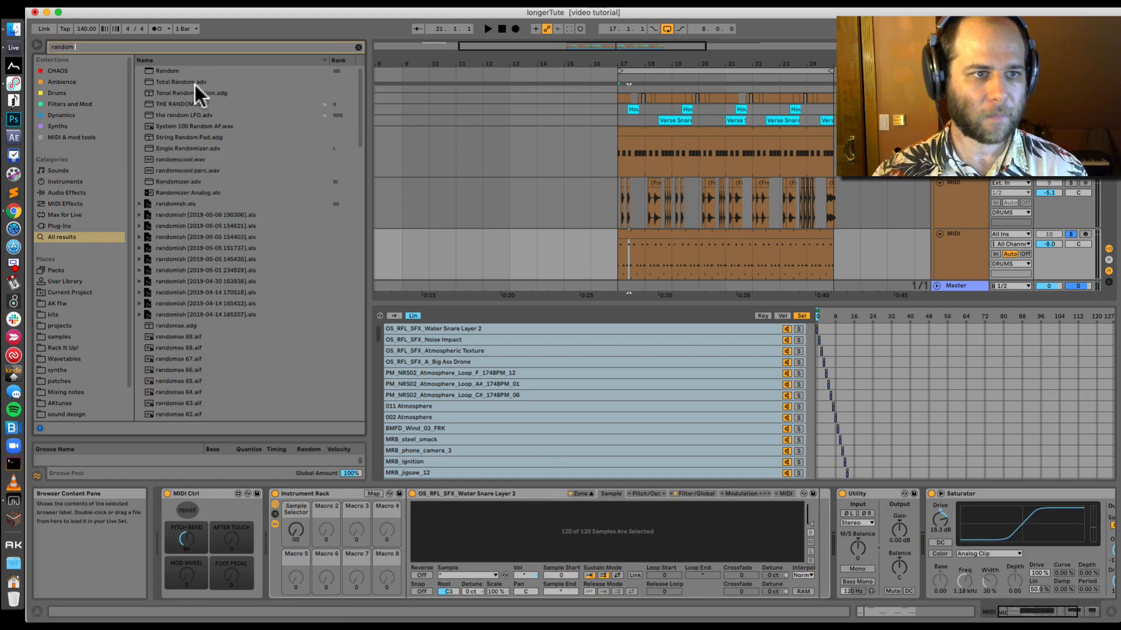
{"action": "left_click_drag", "start_coordinate": [210, 115], "coordinate": [834, 531]}
{"action": "key", "text": "space"}
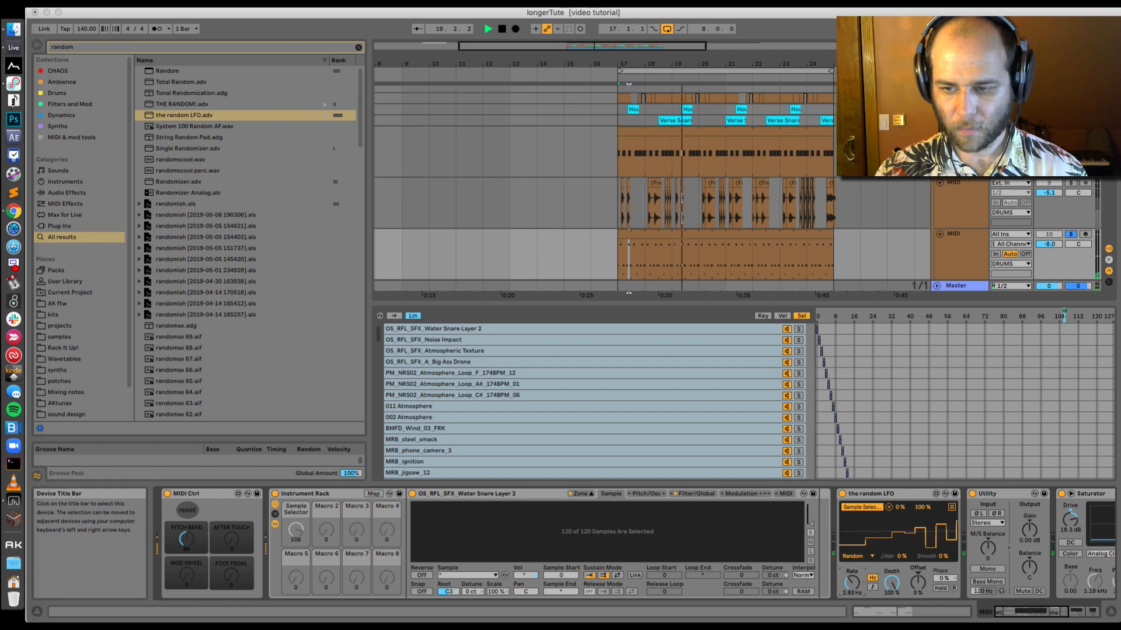
{"action": "left_click_drag", "start_coordinate": [941, 557], "coordinate": [941, 548]}
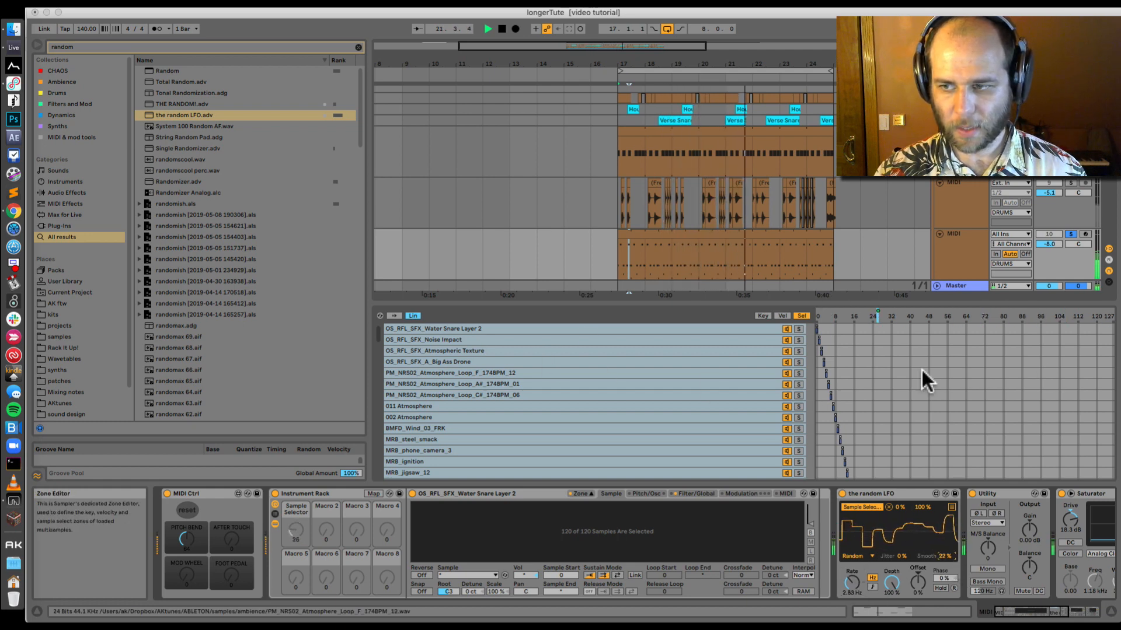
Set Sampler's voices to 3 and its volume envelope's release slope to -77%, and play the part back
{"action": "left_click", "coordinate": [686, 494]}
{"action": "left_click", "coordinate": [799, 591]}
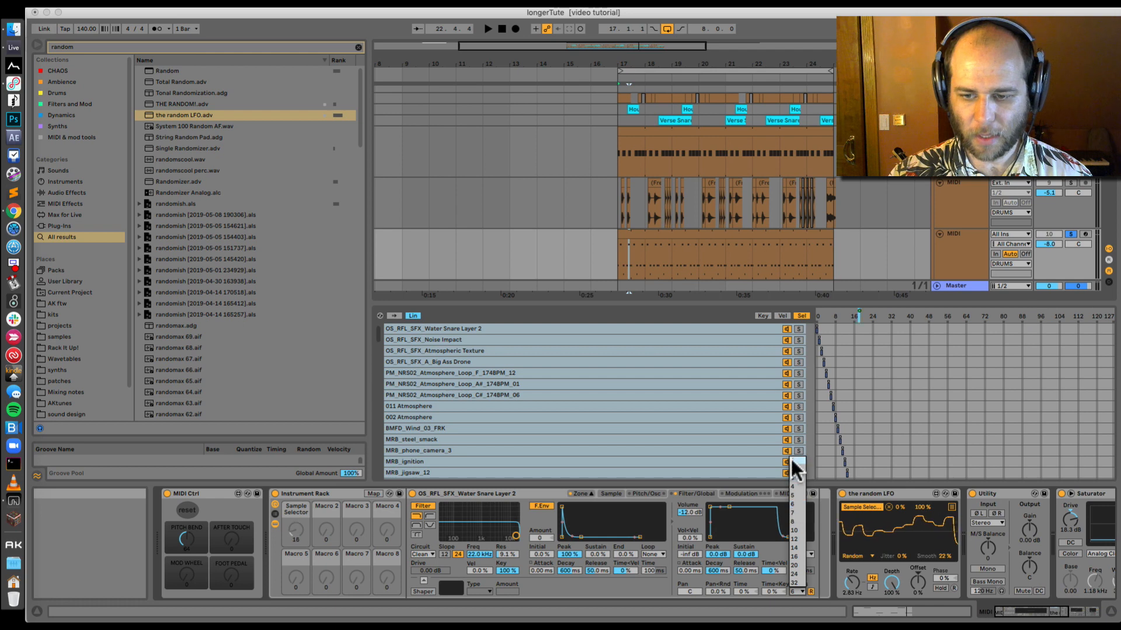
{"action": "left_click", "coordinate": [795, 478]}
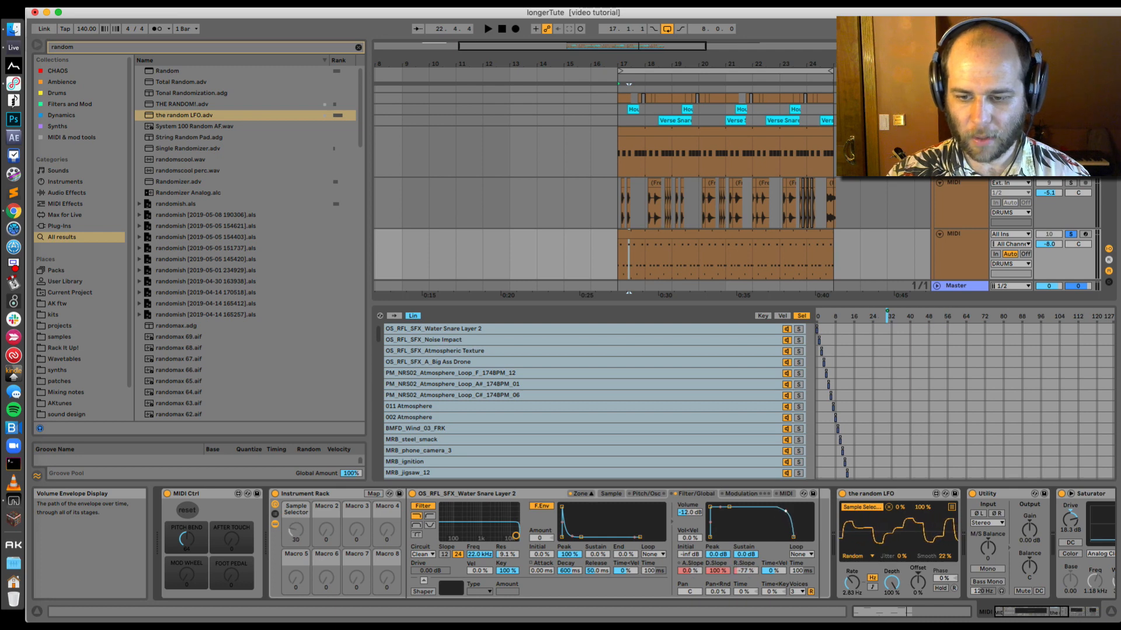
{"action": "key", "text": "space"}
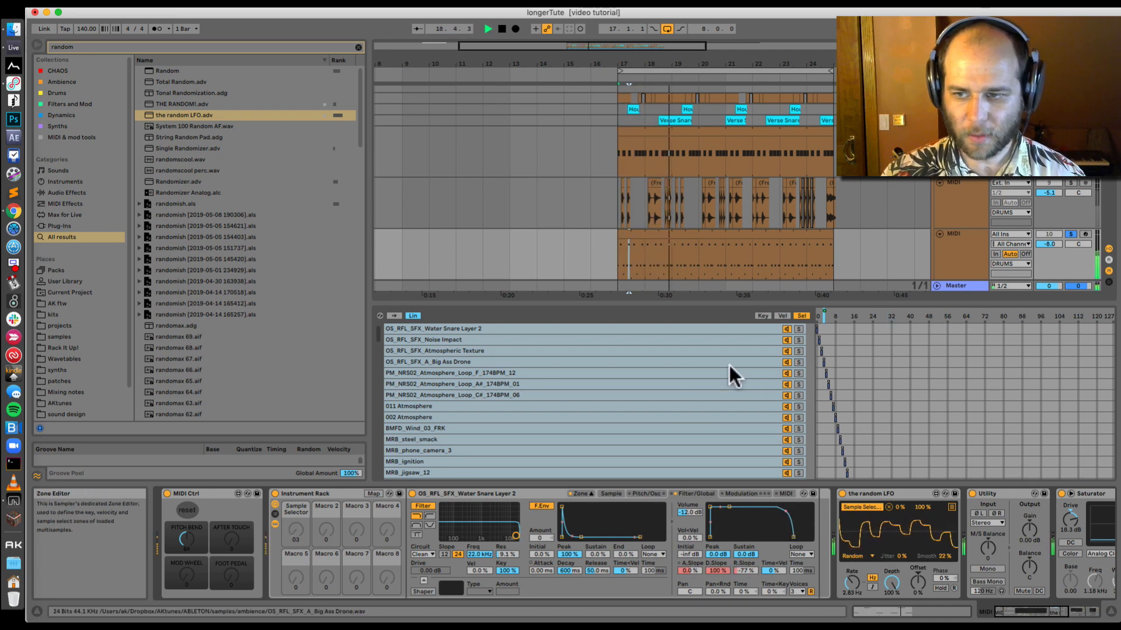
Freeze the ambience MIDI track and flatten it to audio
{"action": "right_click", "coordinate": [959, 240]}
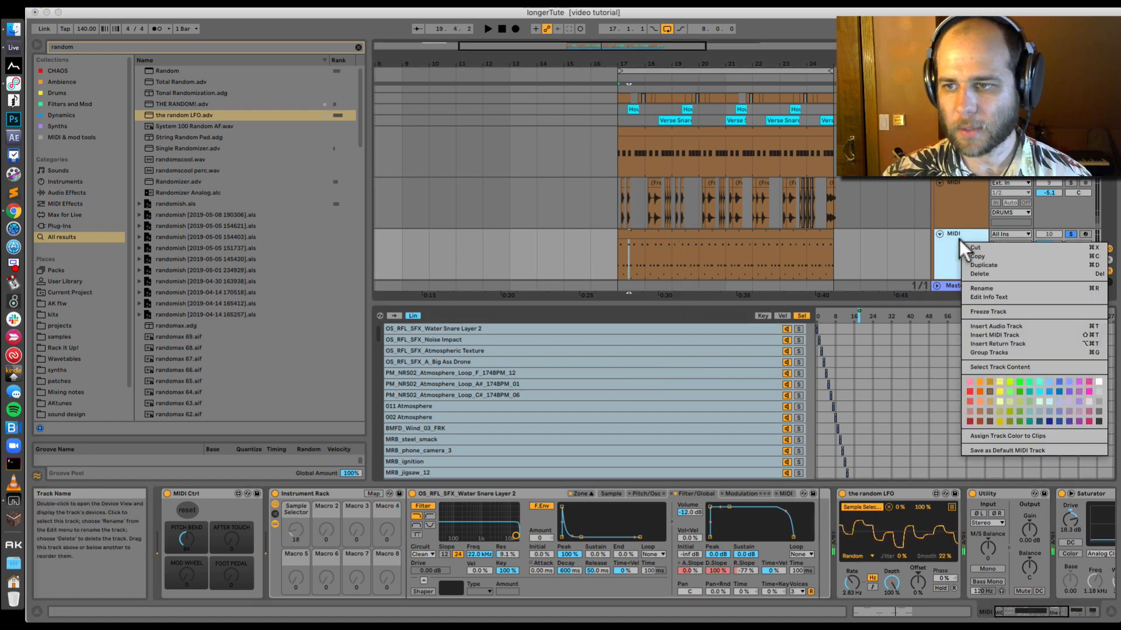
{"action": "left_click", "coordinate": [997, 312]}
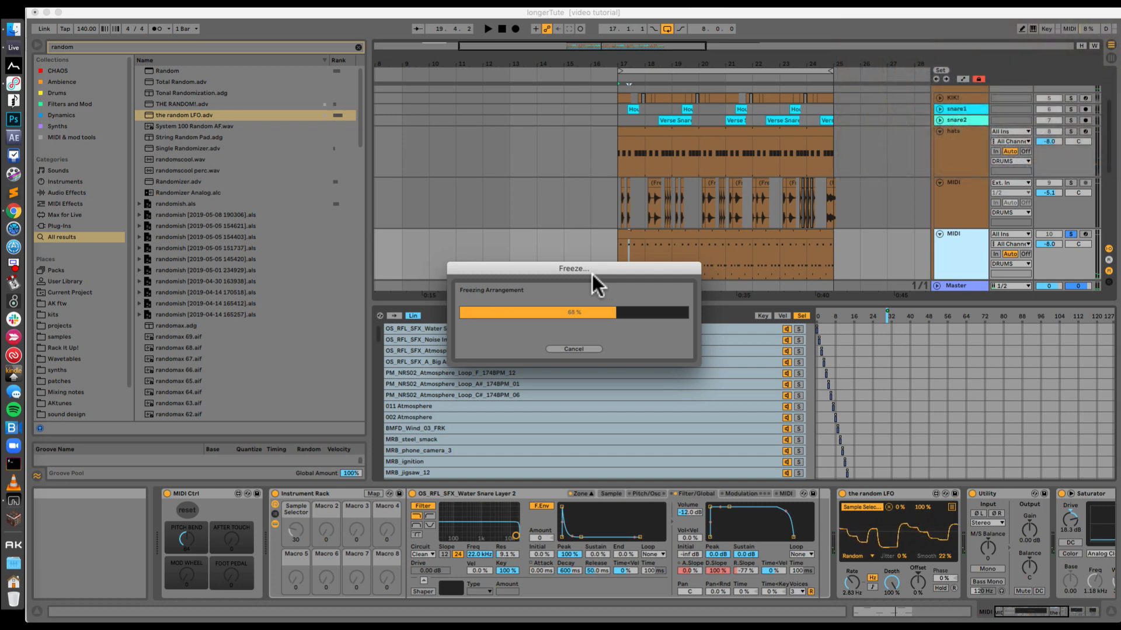
{"action": "right_click", "coordinate": [972, 251]}
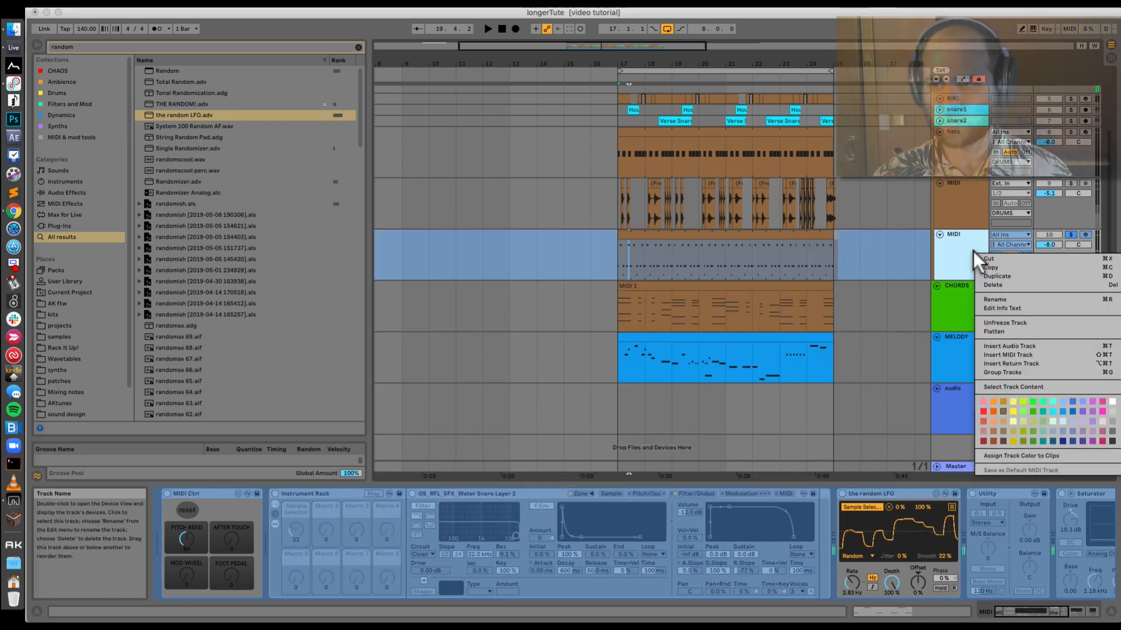
{"action": "left_click", "coordinate": [1018, 331]}
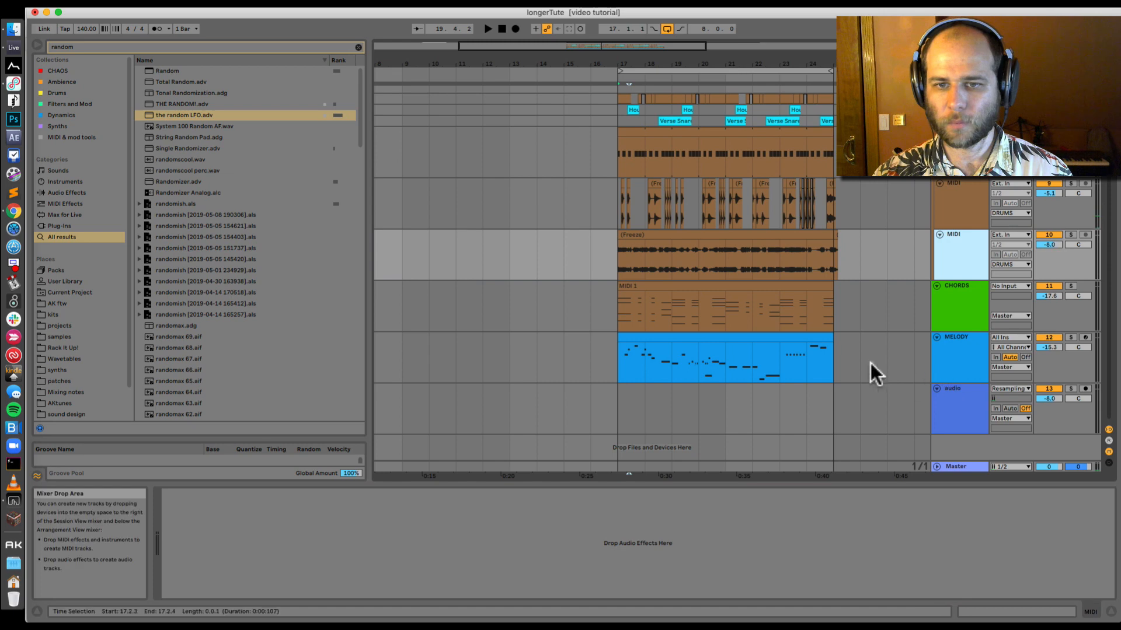
Raise the flattened ambience clip's gain to 4.50 dB, turn off Warp, and extend its end to about 25.2.1
{"action": "left_click", "coordinate": [691, 239]}
{"action": "key", "text": "shift+Tab"}
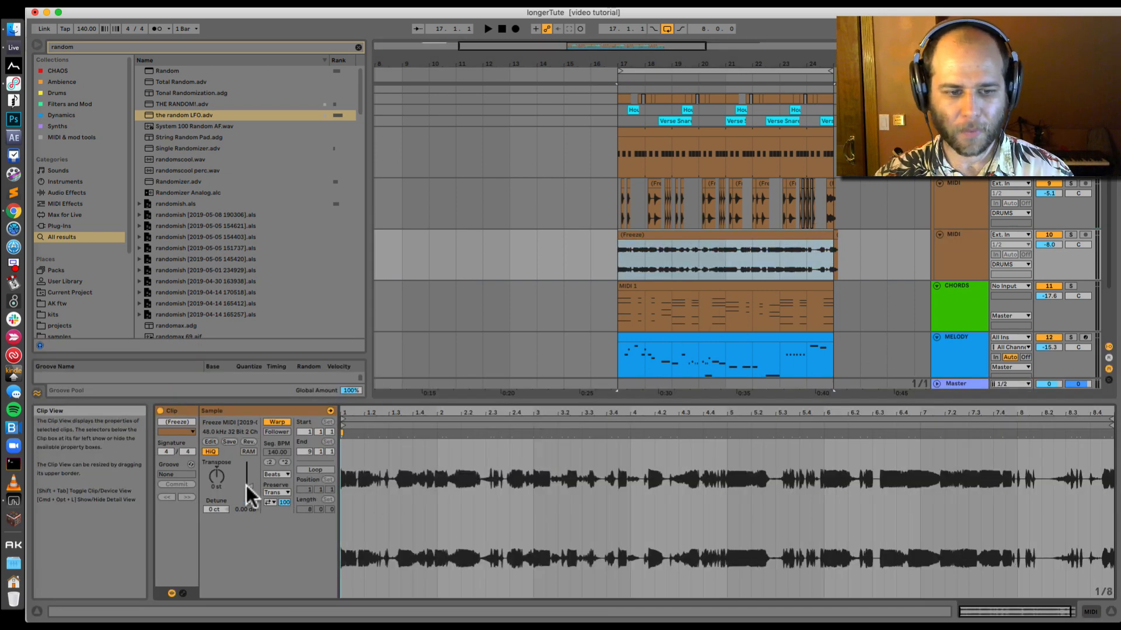
{"action": "left_click_drag", "start_coordinate": [248, 485], "coordinate": [247, 477]}
{"action": "left_click", "coordinate": [277, 422]}
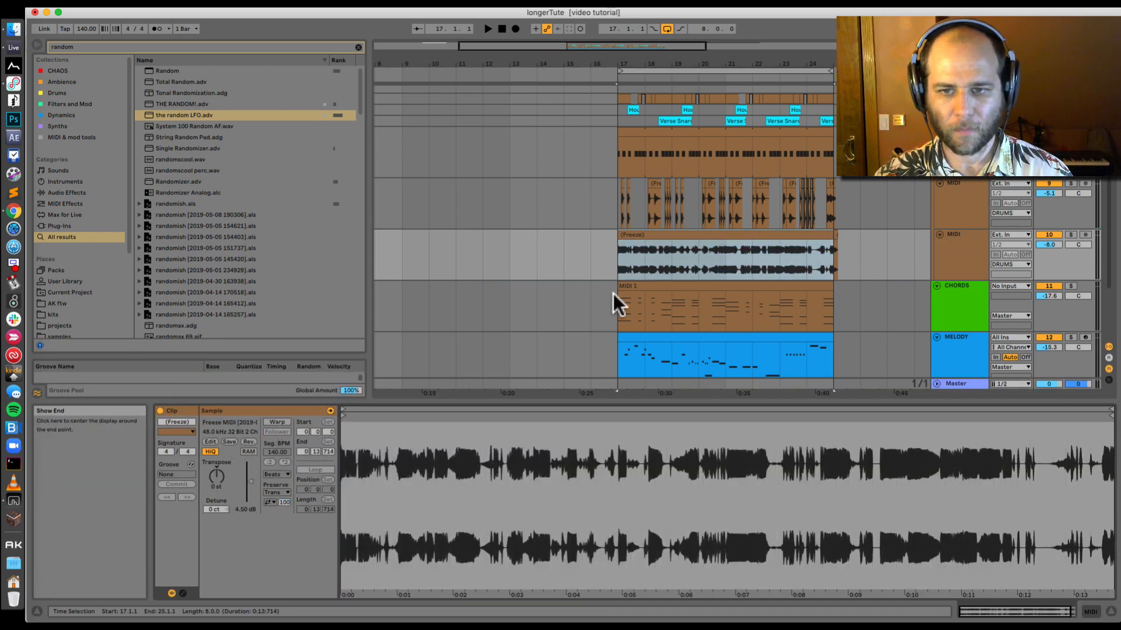
{"action": "left_click_drag", "start_coordinate": [838, 245], "coordinate": [860, 245]}
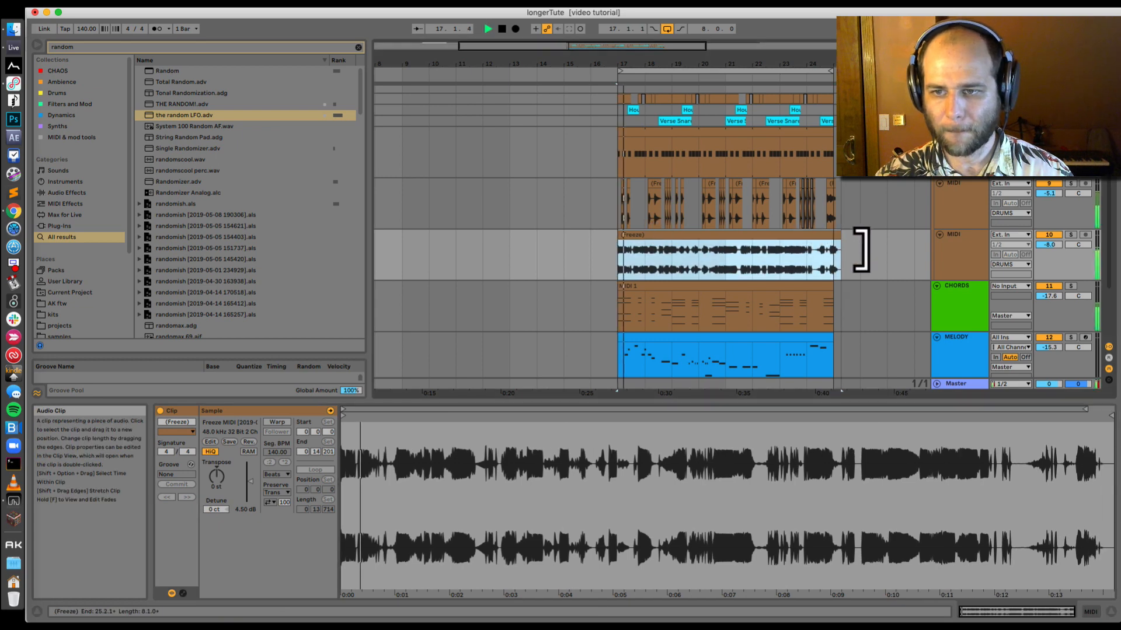
Mute the CHORDS track and trim the start of the flattened ambience clip to shortly after 17.1.1
{"action": "key", "text": "space"}
{"action": "left_click_drag", "start_coordinate": [656, 70], "coordinate": [650, 80]}
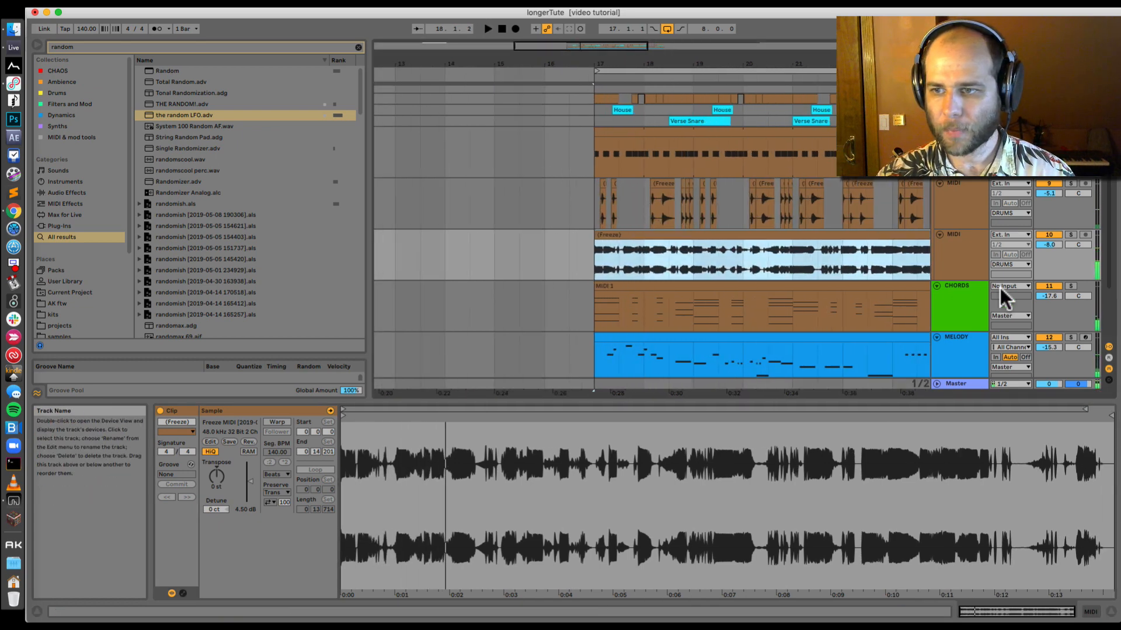
{"action": "left_click", "coordinate": [1054, 285]}
{"action": "left_click", "coordinate": [667, 228]}
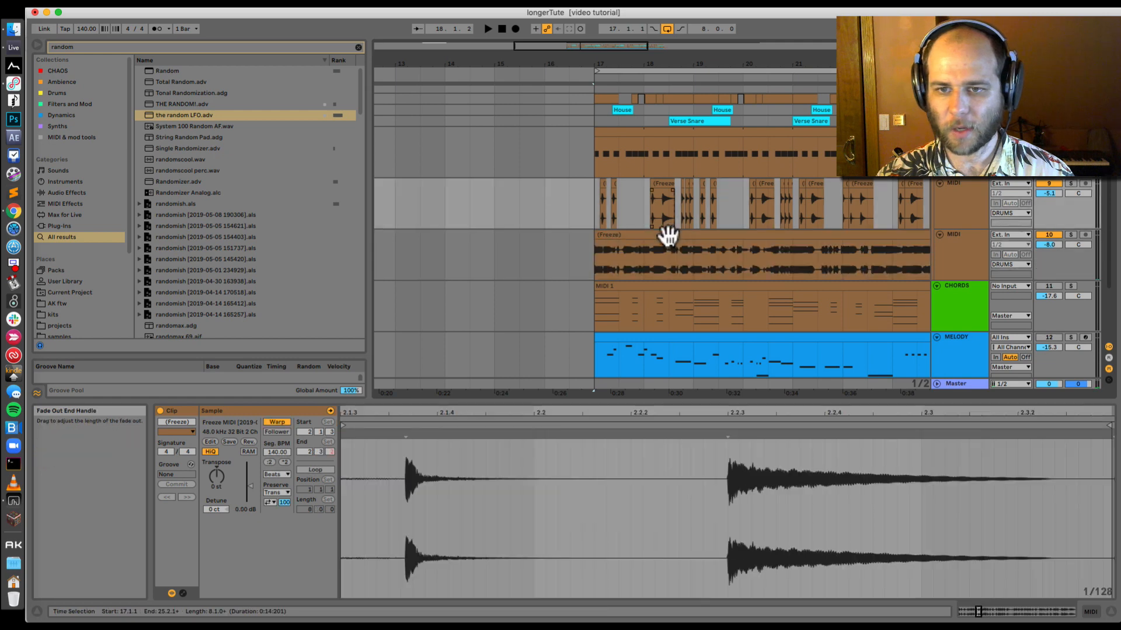
{"action": "left_click", "coordinate": [663, 235]}
{"action": "key", "text": "space"}
{"action": "left_click_drag", "start_coordinate": [650, 73], "coordinate": [607, 251]}
{"action": "left_click", "coordinate": [580, 257]}
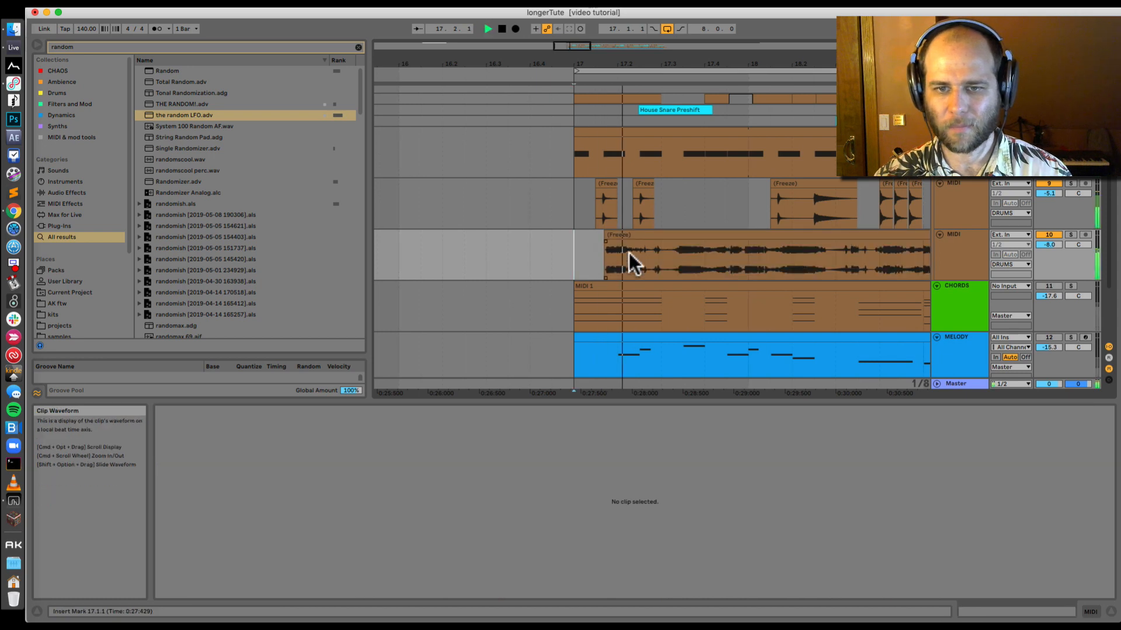
Split the ambience clip at 17.3.1 and trim the end of the first piece slightly before the split
{"action": "left_click", "coordinate": [656, 258]}
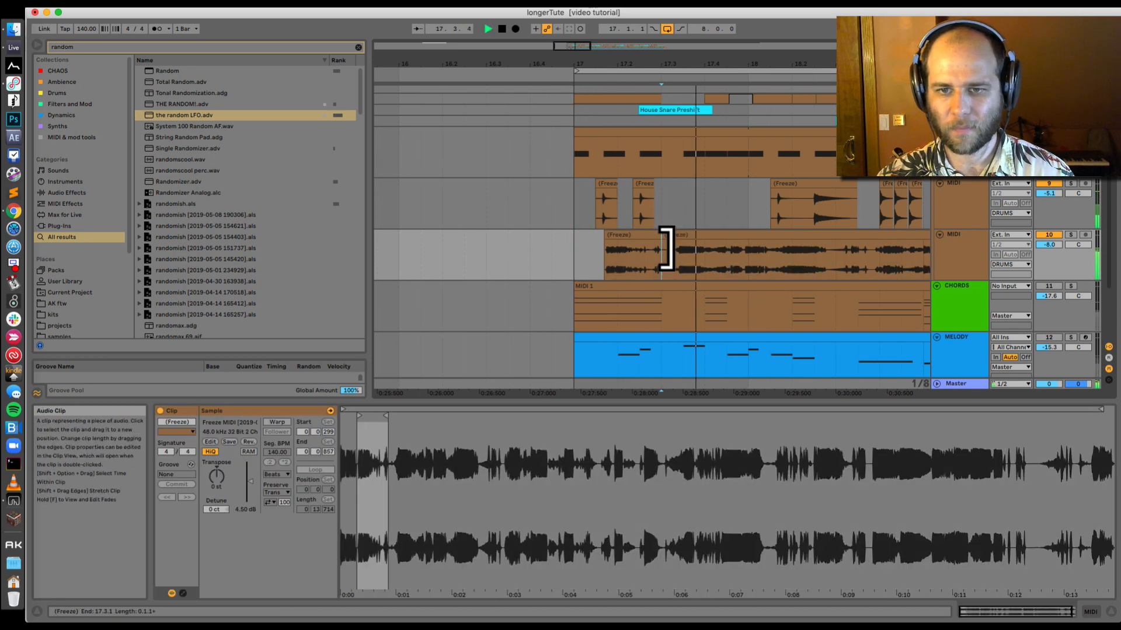
{"action": "key", "text": "cmd+e"}
{"action": "left_click", "coordinate": [670, 242]}
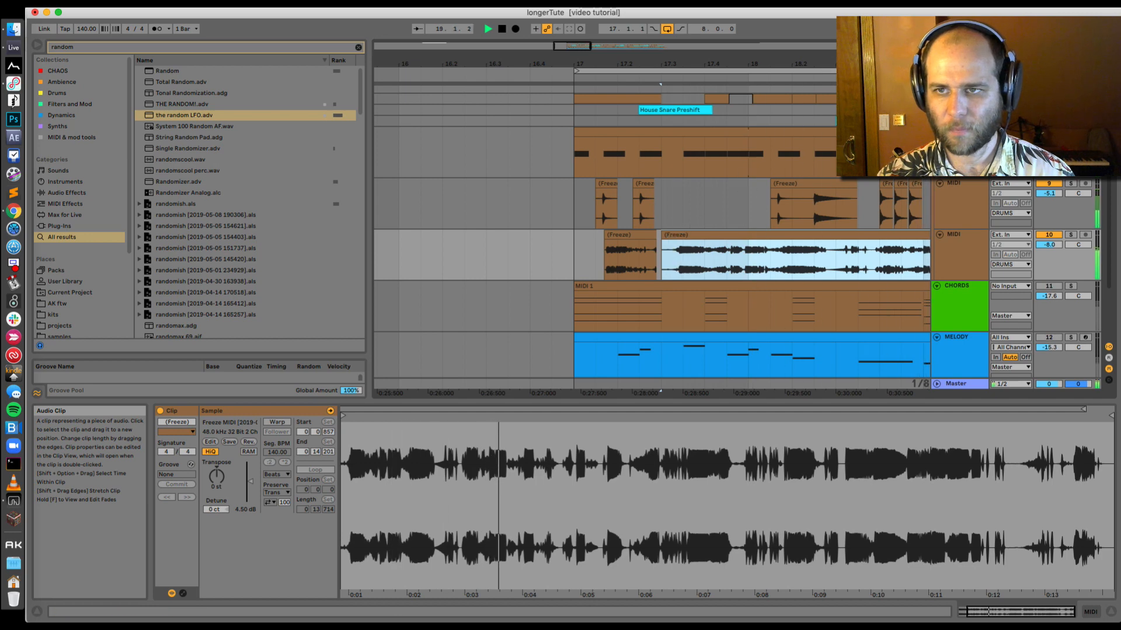
Play through the ambience clip and split out the section from 19.3.1 to 19.4.1
{"action": "left_click_drag", "start_coordinate": [663, 64], "coordinate": [553, 44]}
{"action": "left_click", "coordinate": [695, 260]}
{"action": "key", "text": "space"}
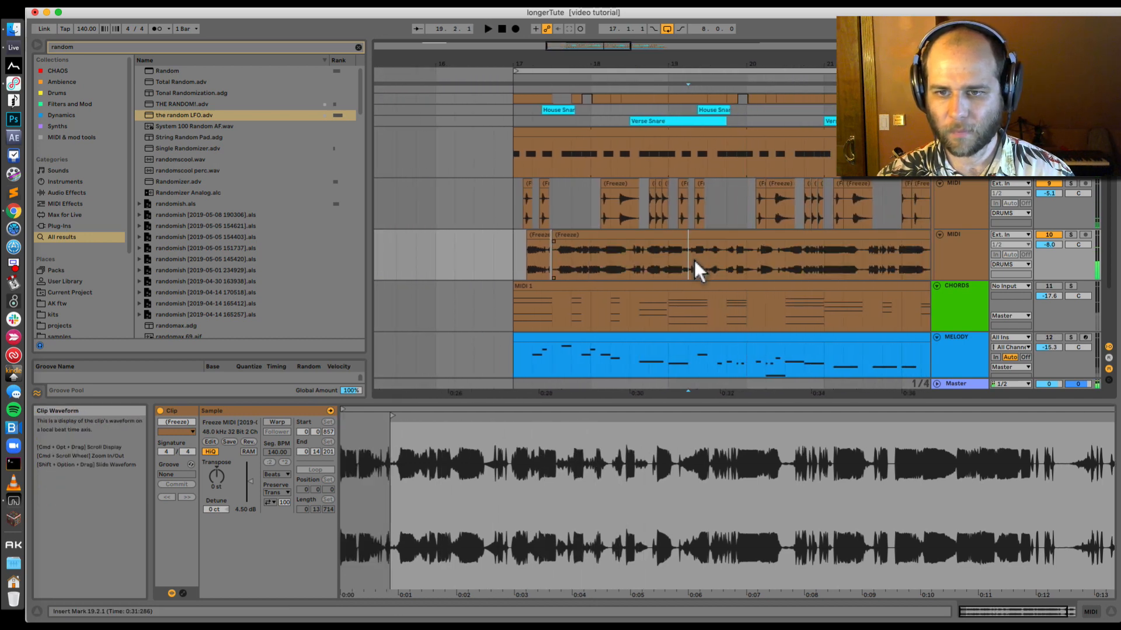
{"action": "key", "text": "space"}
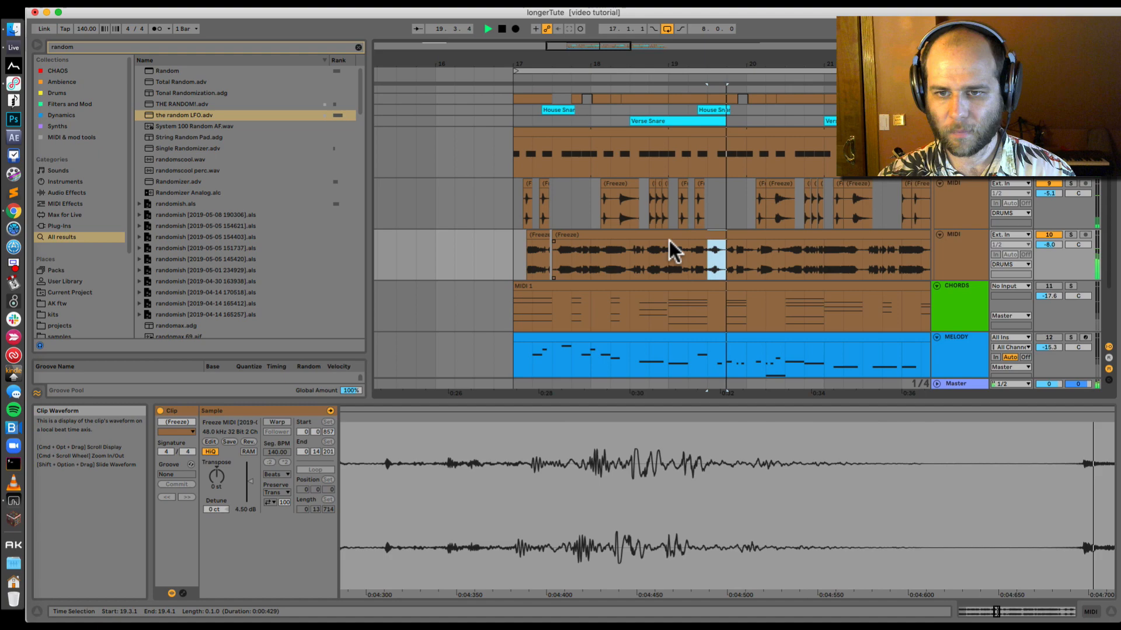
{"action": "left_click", "coordinate": [676, 237]}
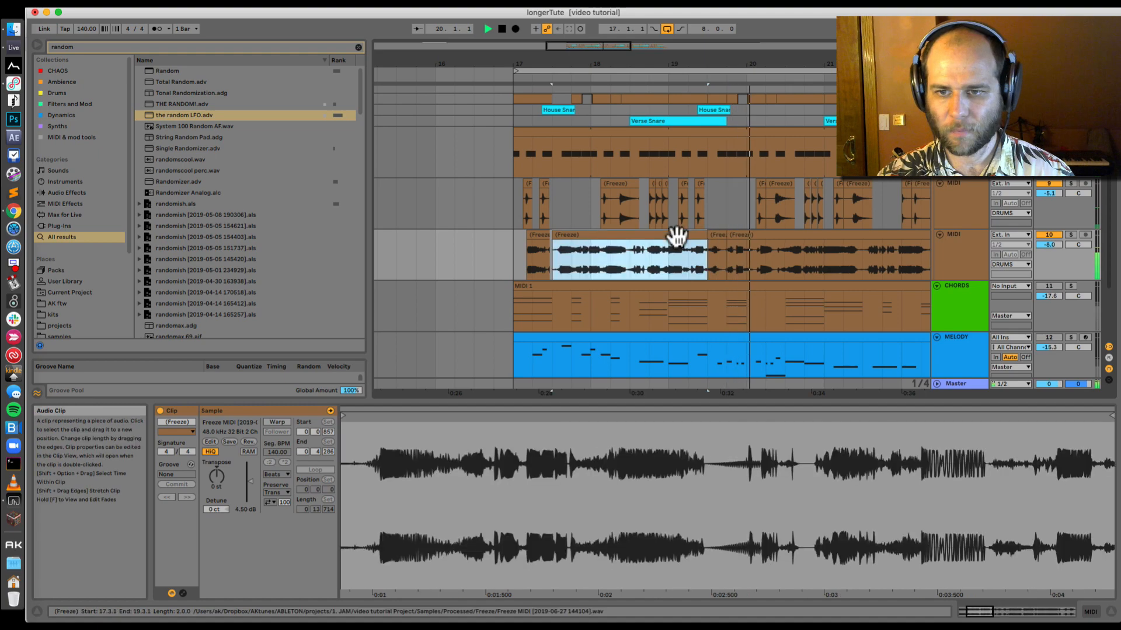
Cut away most of the ambience between bar 19 and 21.3.1, keeping short fragments near 19.3.1 and bar 20
{"action": "left_click_drag", "start_coordinate": [676, 236], "coordinate": [768, 256]}
{"action": "left_click", "coordinate": [805, 257]}
{"action": "key", "text": "super+e"}
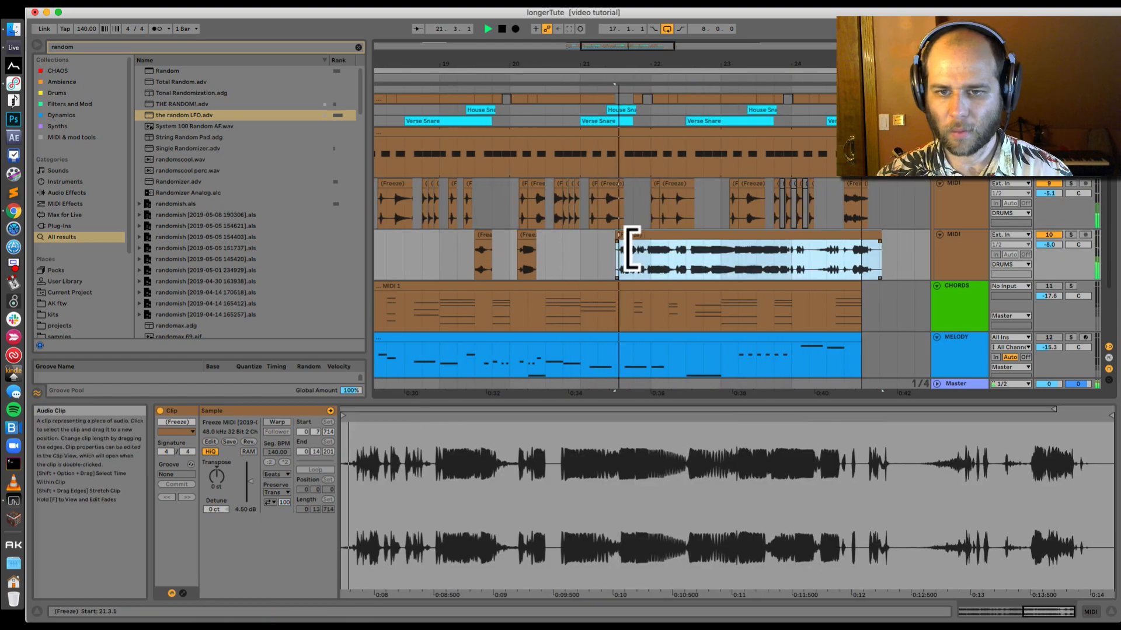
Deactivate the ambience piece from 22.1.4 to 22.2.3 and trim the remaining audio to start at 24.1.1
{"action": "left_click", "coordinate": [663, 233]}
{"action": "key", "text": "0"}
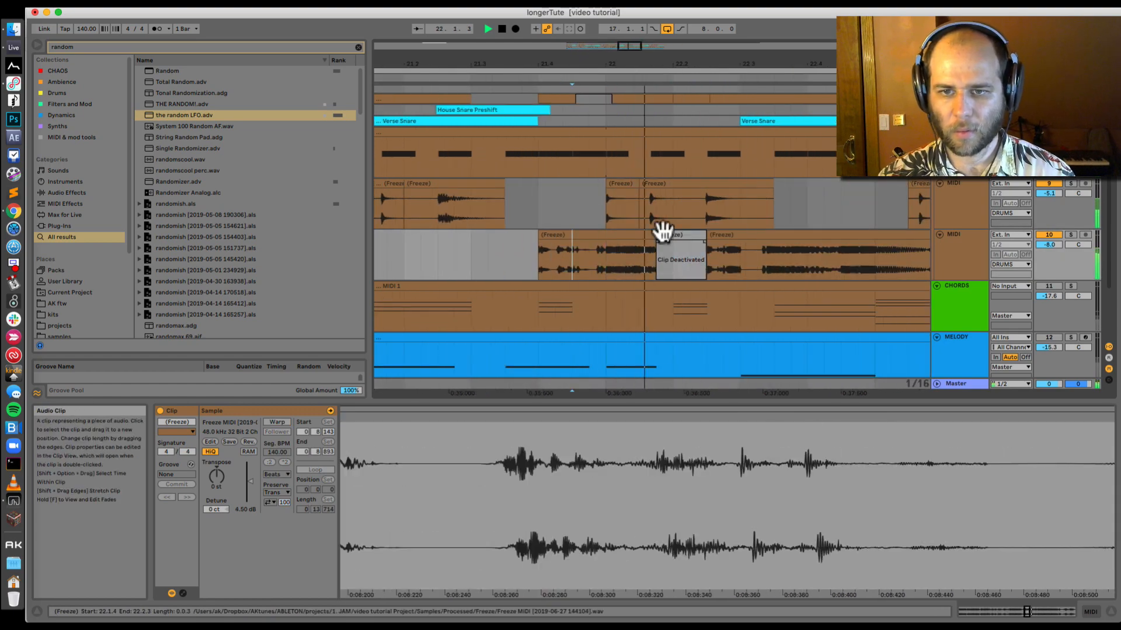
{"action": "left_click_drag", "start_coordinate": [740, 261], "coordinate": [877, 262]}
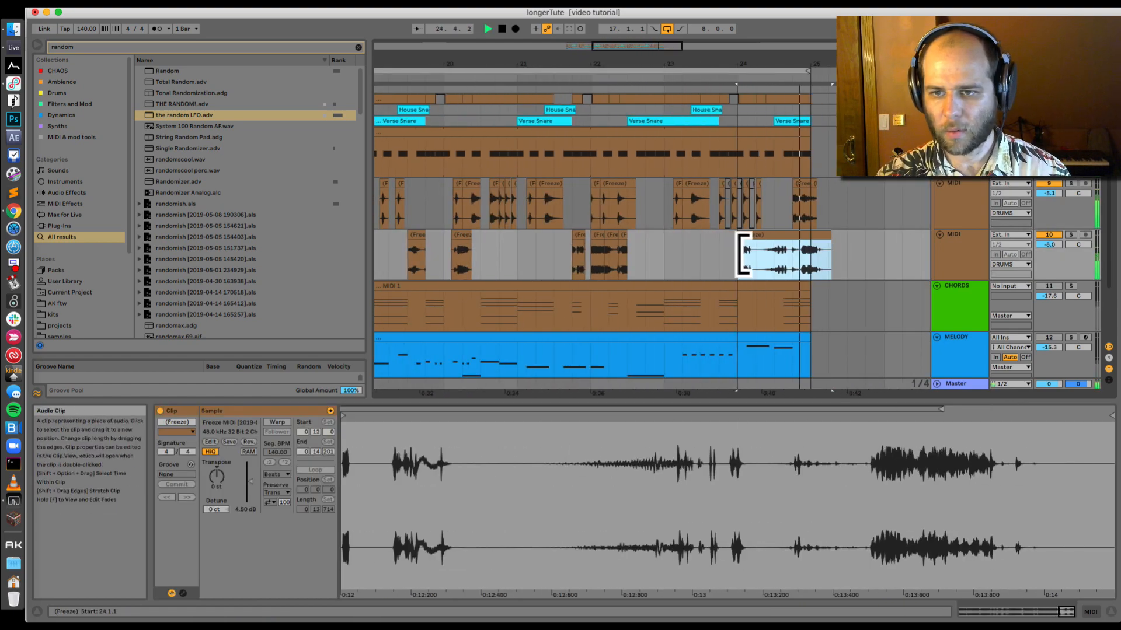
Copy the opening ambience fragment to just after bar 23 and shorten the last clip to end before bar 25
{"action": "left_click", "coordinate": [576, 237]}
{"action": "left_click_drag", "start_coordinate": [603, 93], "coordinate": [740, 93]}
{"action": "left_click", "coordinate": [623, 240]}
{"action": "left_click", "coordinate": [681, 254]}
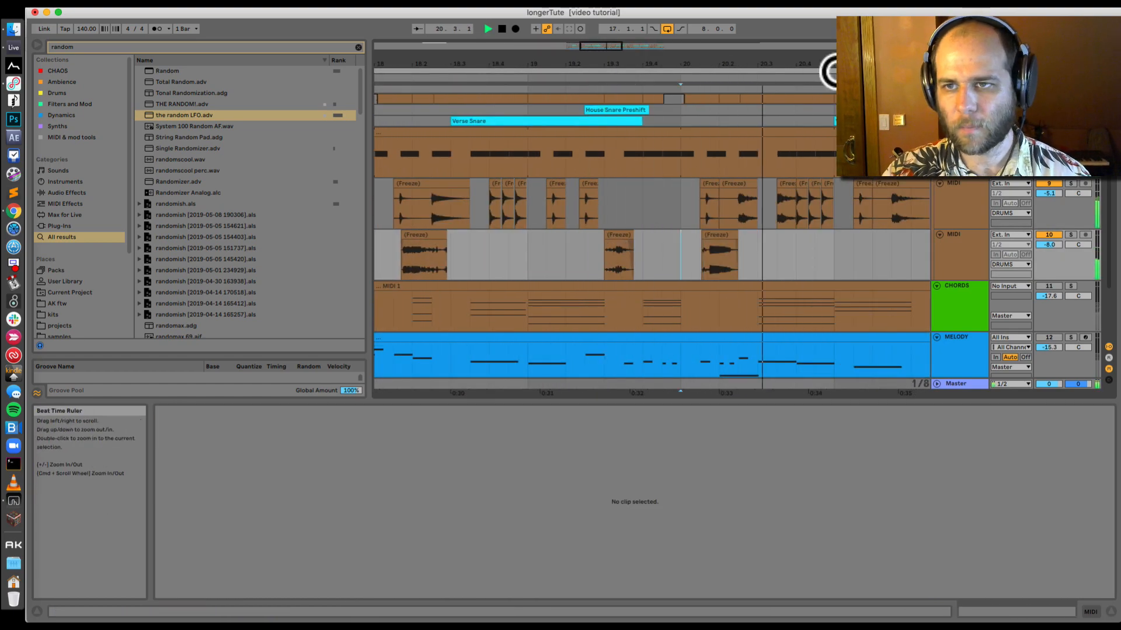
{"action": "left_click_drag", "start_coordinate": [836, 71], "coordinate": [835, 38]}
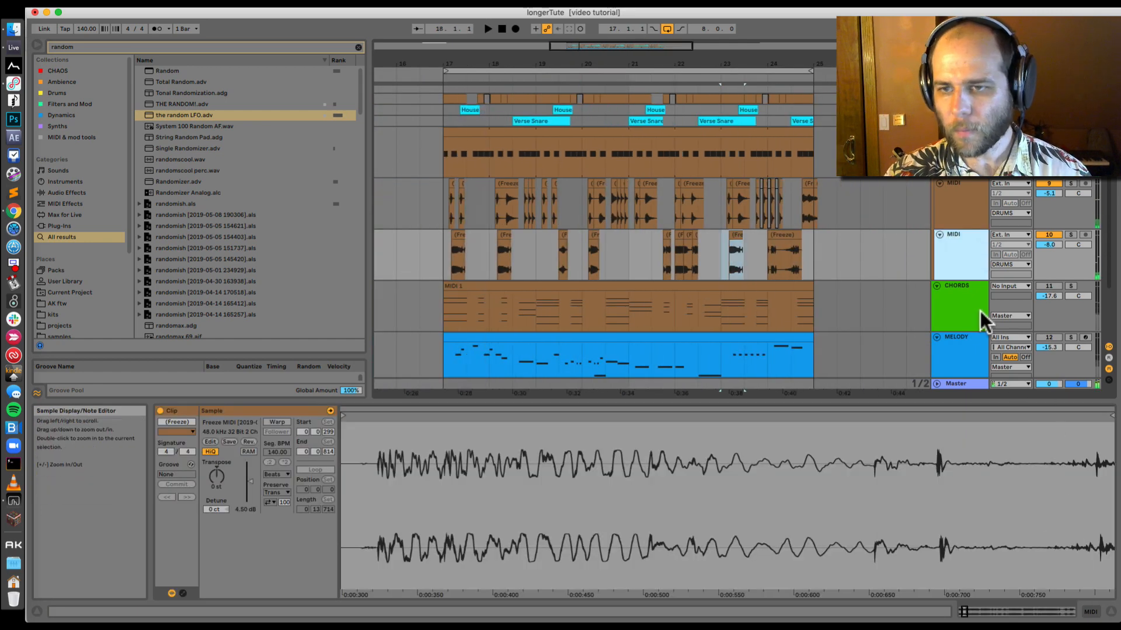
Solo the percussion MIDI track above and loop playback of its clips from 20.1.1 to 21.1.3
{"action": "scroll", "coordinate": [981, 313], "scroll_direction": "up", "scroll_amount": 2}
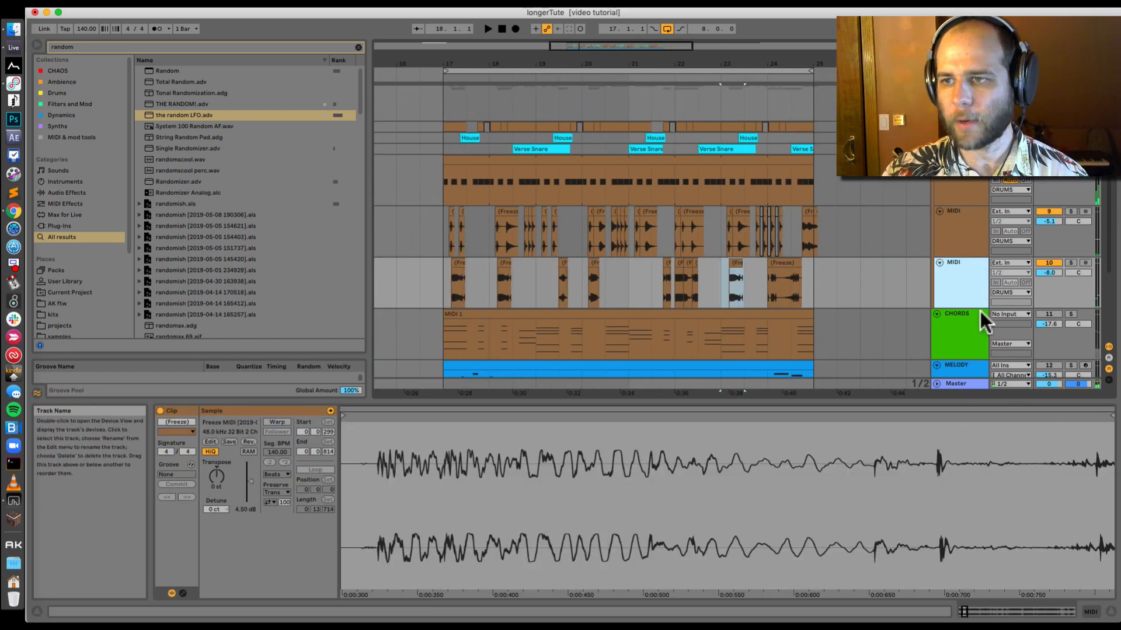
{"action": "left_click", "coordinate": [940, 229]}
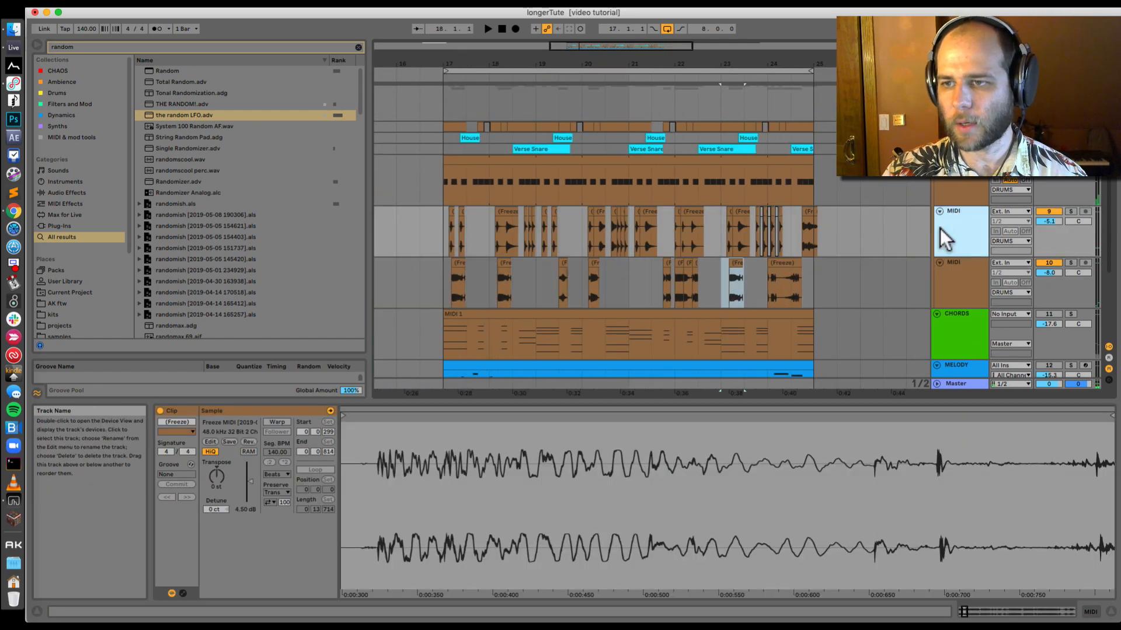
{"action": "left_click", "coordinate": [1070, 212]}
{"action": "left_click_drag", "start_coordinate": [583, 233], "coordinate": [632, 240]}
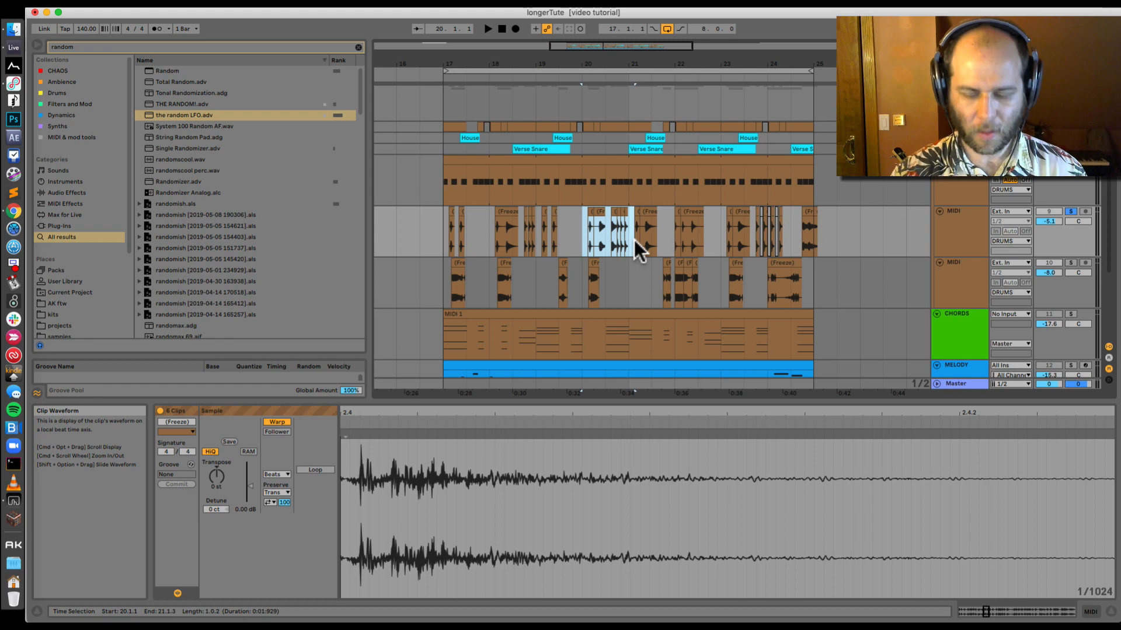
{"action": "key", "text": "super+l"}
{"action": "key", "text": "space"}
Show the percussion track's device chain and search the browser for "eq"
{"action": "left_click", "coordinate": [1089, 612]}
{"action": "key", "text": "super+f"}
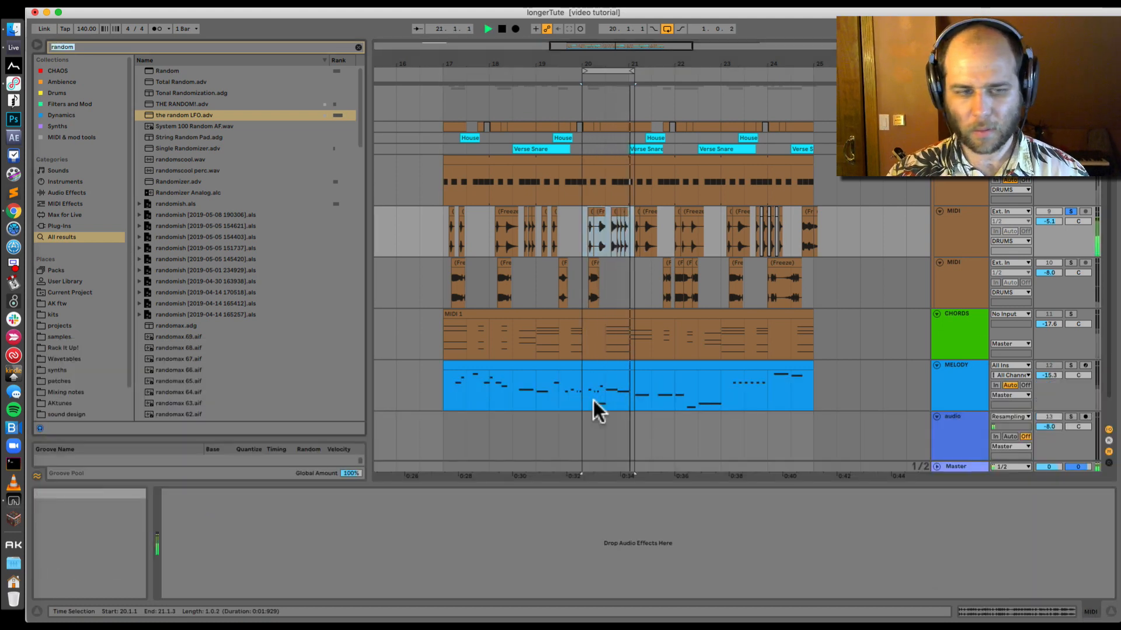
{"action": "type", "text": "eq"}
{"action": "double_click", "coordinate": [170, 71]}
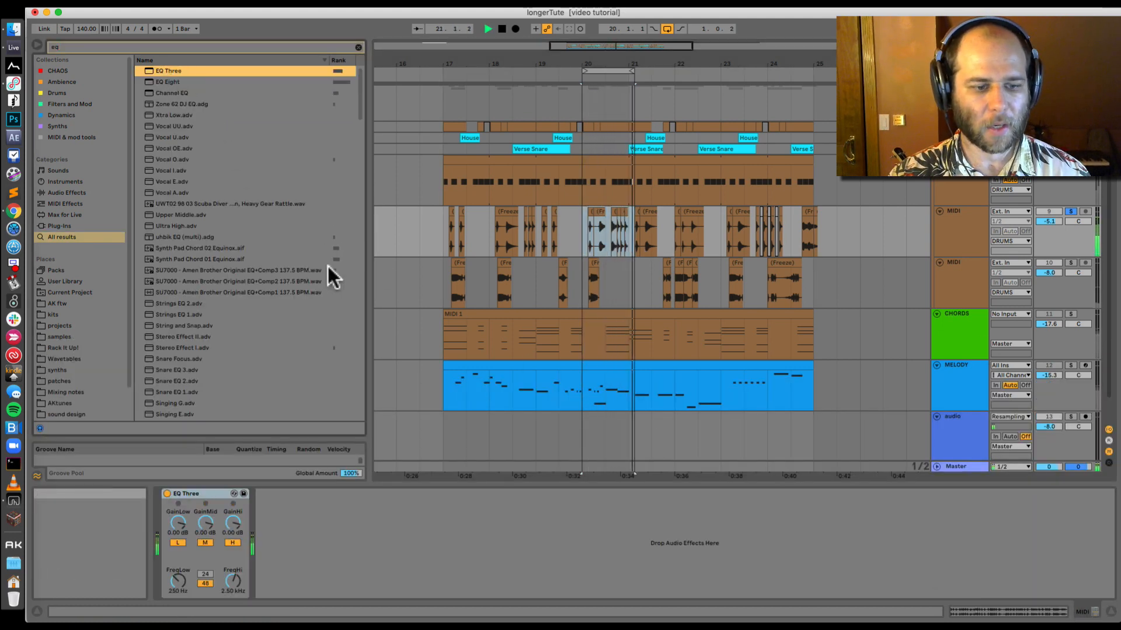
{"action": "left_click", "coordinate": [205, 494]}
{"action": "key", "text": "Delete"}
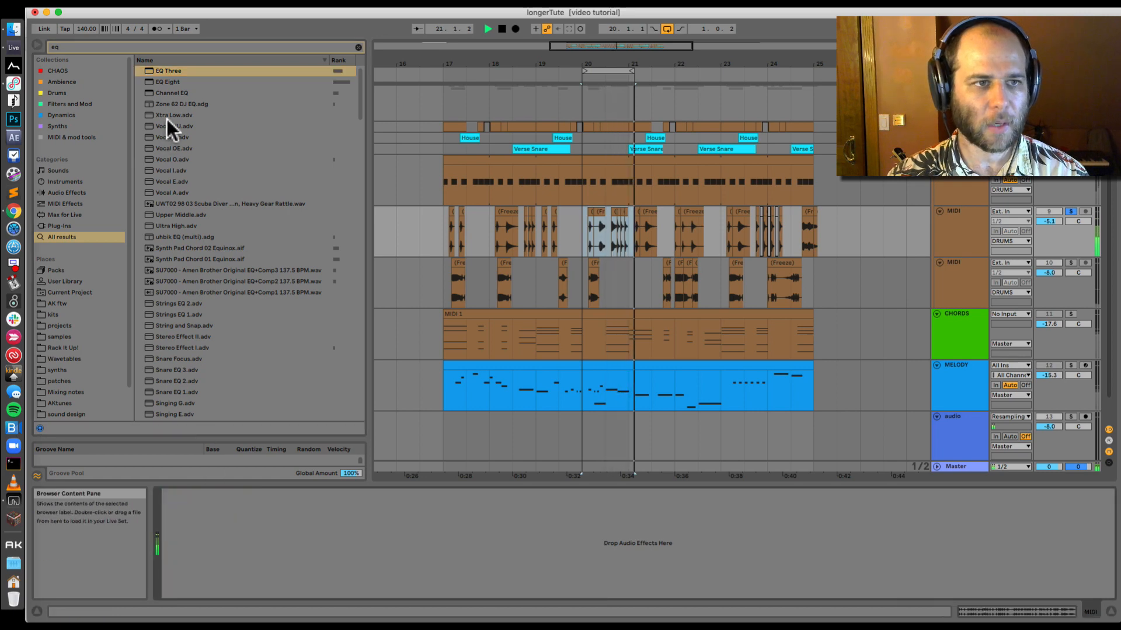
Add EQ Eight to the percussion track, search the browser for "ut", and add Utility after it
{"action": "double_click", "coordinate": [174, 82]}
{"action": "key", "text": "super+f"}
{"action": "type", "text": "ut"}
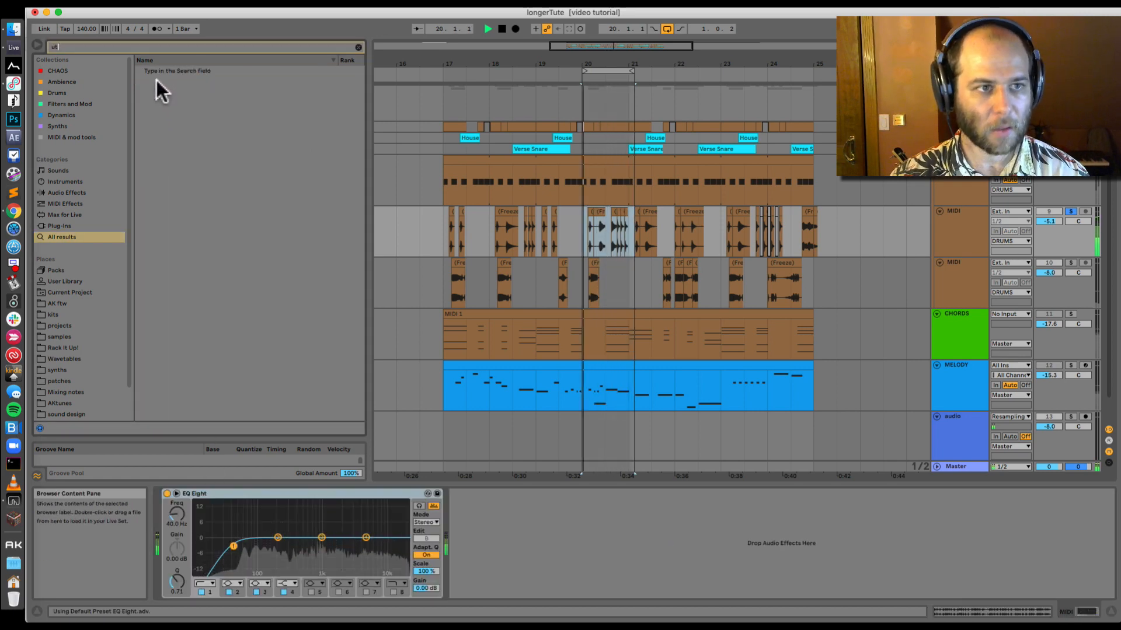
{"action": "double_click", "coordinate": [163, 70]}
Set Utility's balance to 12L and EQ Eight's first filter to 224 Hz with a Q of 0.78
{"action": "left_click_drag", "start_coordinate": [511, 567], "coordinate": [511, 579]}
{"action": "left_click_drag", "start_coordinate": [177, 513], "coordinate": [177, 488]}
{"action": "left_click_drag", "start_coordinate": [177, 582], "coordinate": [177, 580]}
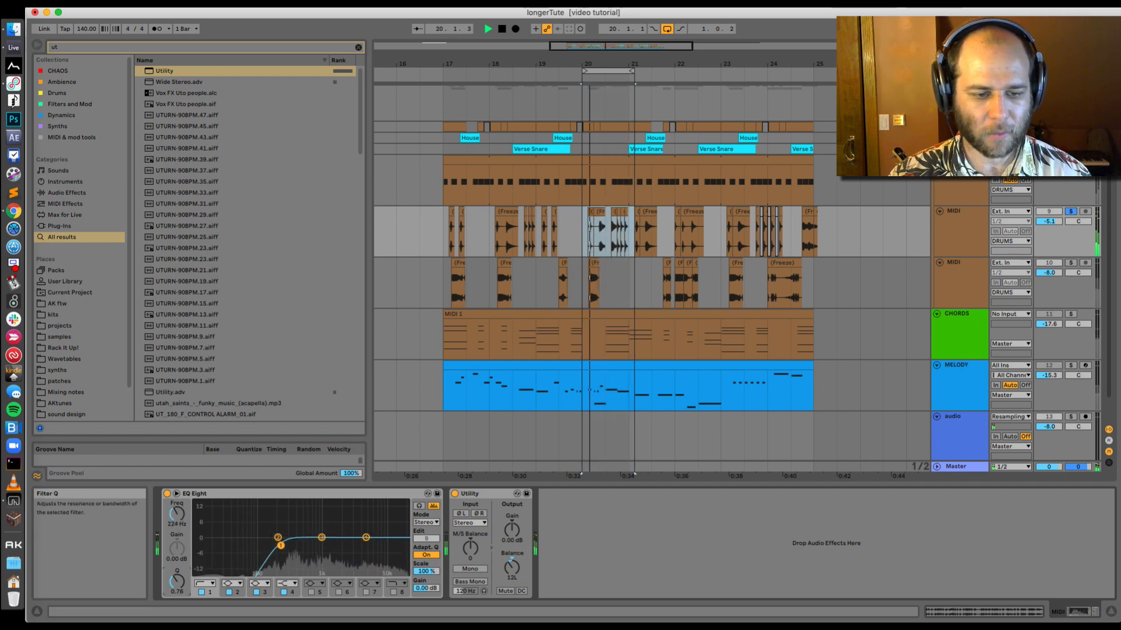
Boost EQ Eight's fourth filter by 4.59 dB at 4.85 kHz, dip the third filter slightly, and stop playback
{"action": "left_click_drag", "start_coordinate": [322, 537], "coordinate": [366, 527]}
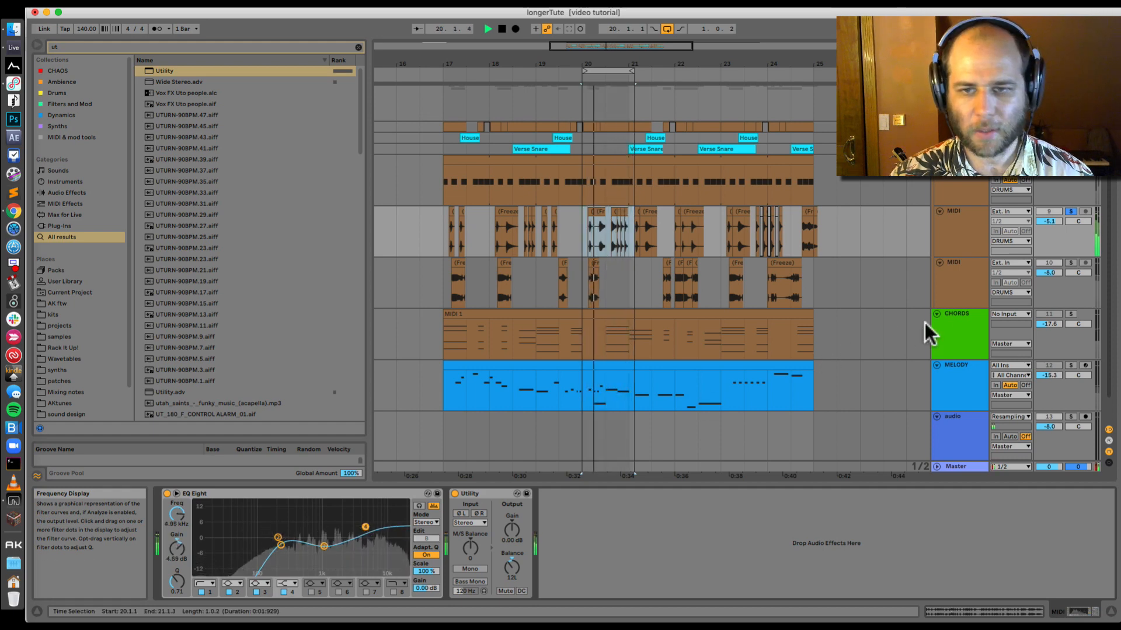
{"action": "key", "text": "space"}
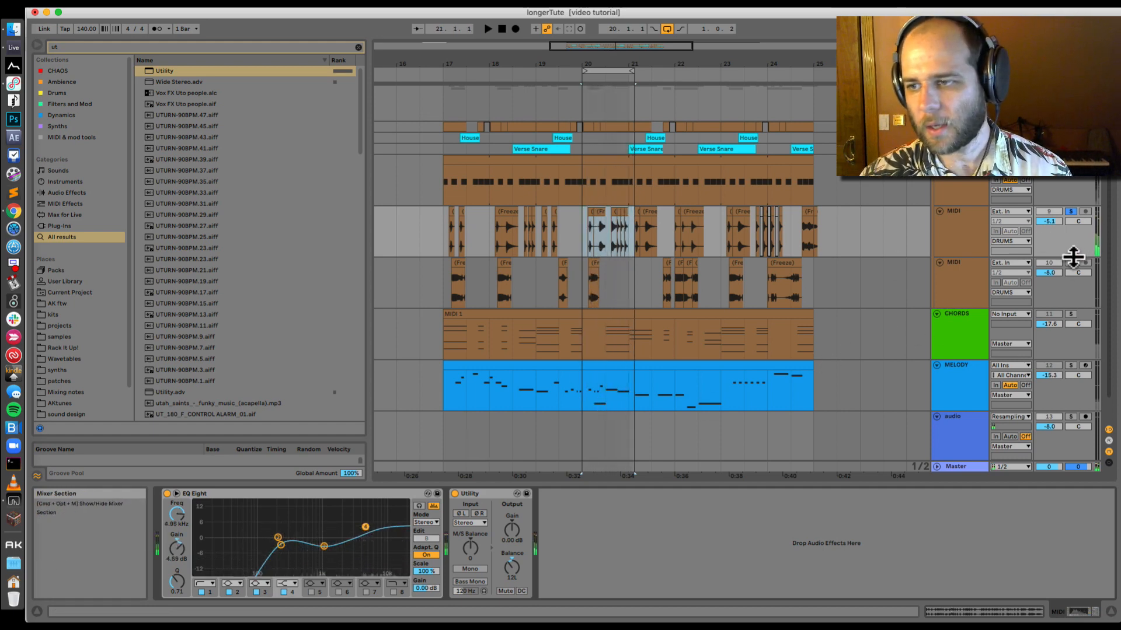
Solo the ambience MIDI track instead of the percussion track and audition it briefly from 20.1.1
{"action": "left_click", "coordinate": [1072, 263]}
{"action": "left_click", "coordinate": [580, 282]}
{"action": "key", "text": "space"}
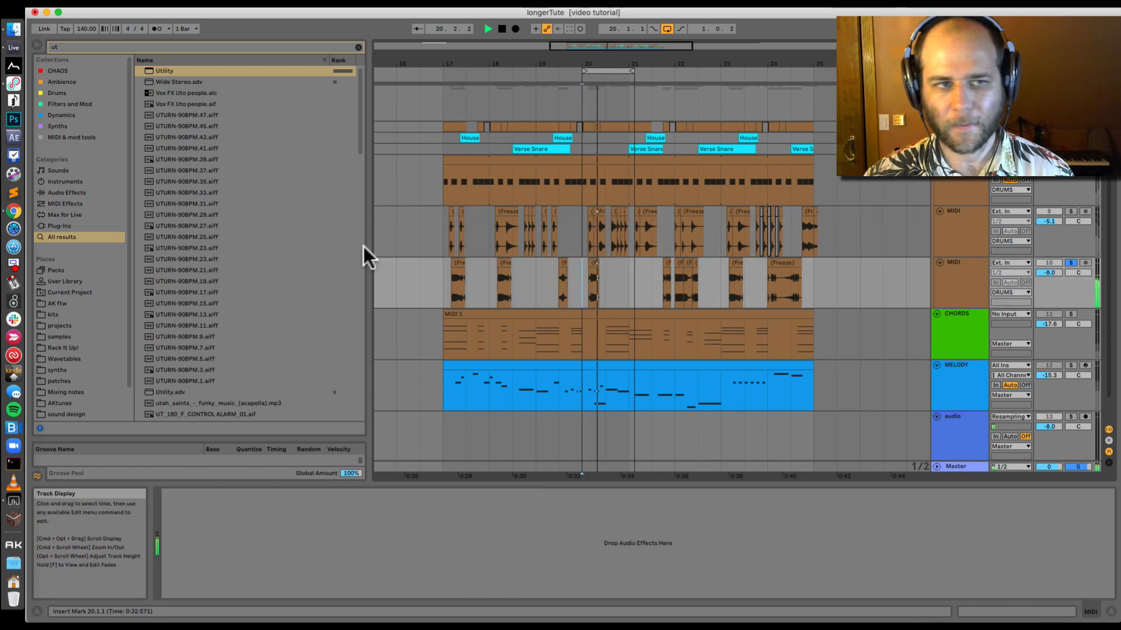
{"action": "key", "text": "space"}
Search the browser for "eq" and "ut" to add EQ Eight followed by Utility on the ambience track
{"action": "key", "text": "super+f"}
{"action": "type", "text": "eq"}
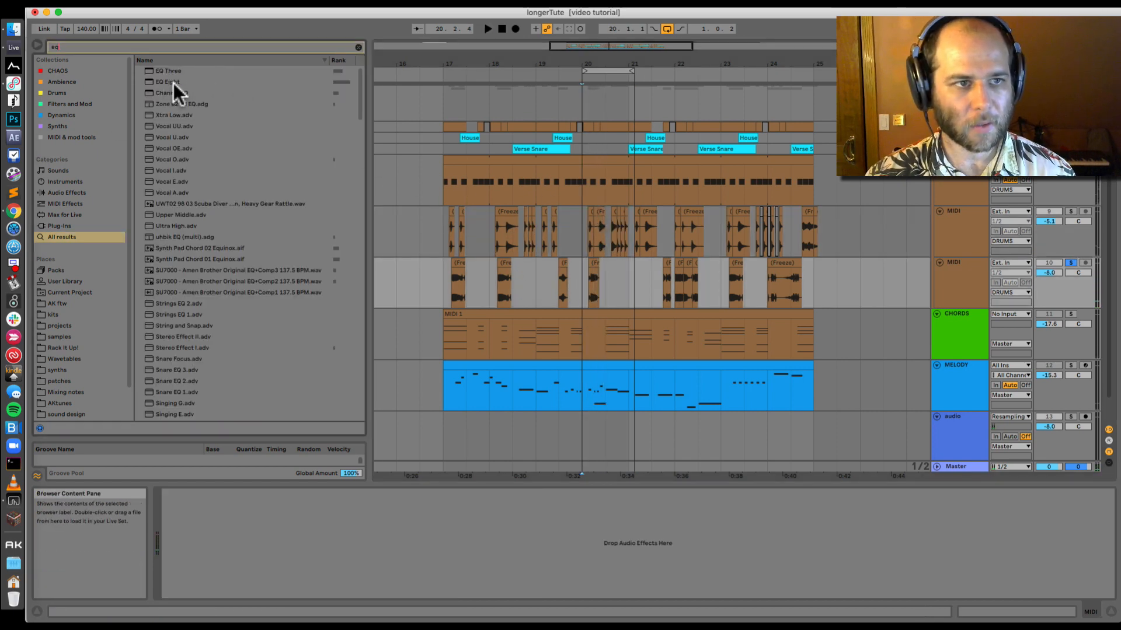
{"action": "left_click", "coordinate": [170, 81]}
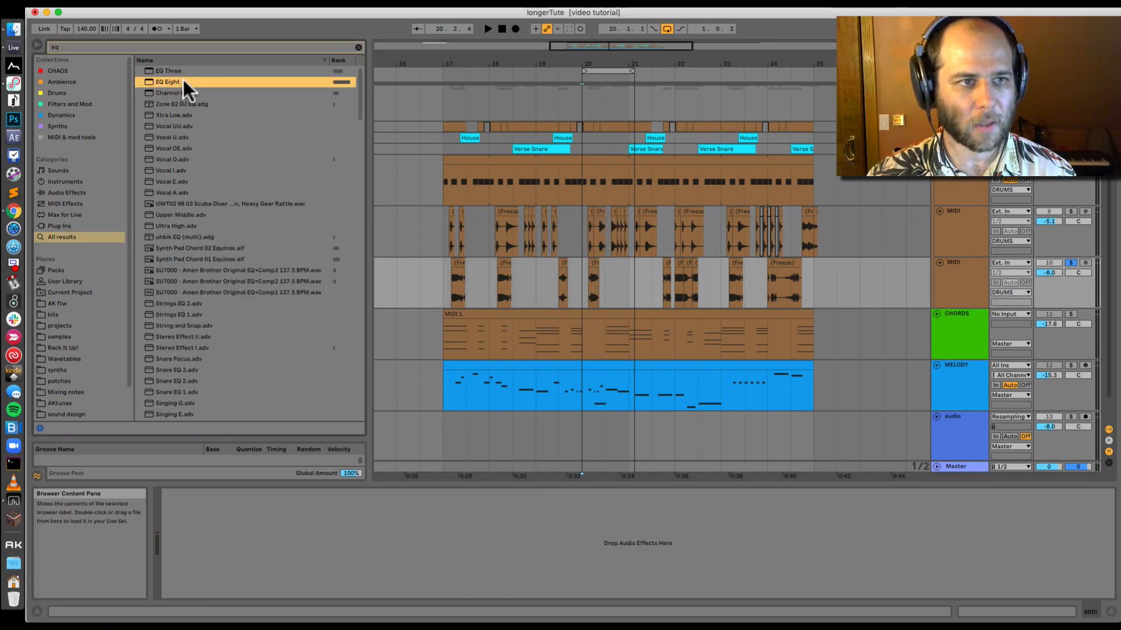
{"action": "double_click", "coordinate": [184, 82]}
{"action": "key", "text": "super+f"}
{"action": "type", "text": "ut"}
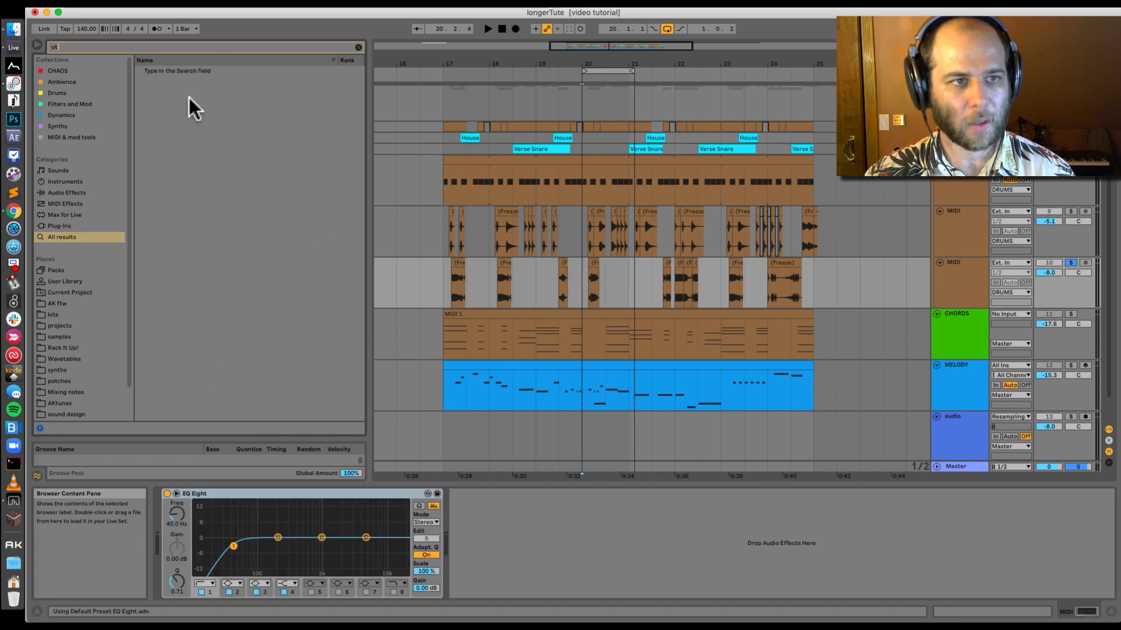
{"action": "double_click", "coordinate": [167, 71]}
Pan Utility to 10R and shape EQ Eight: raise the low cut, dip filter 2, boost filter 3 by 2.60 dB at 1.29 kHz, lower filter 4
{"action": "left_click_drag", "start_coordinate": [509, 567], "coordinate": [509, 557]}
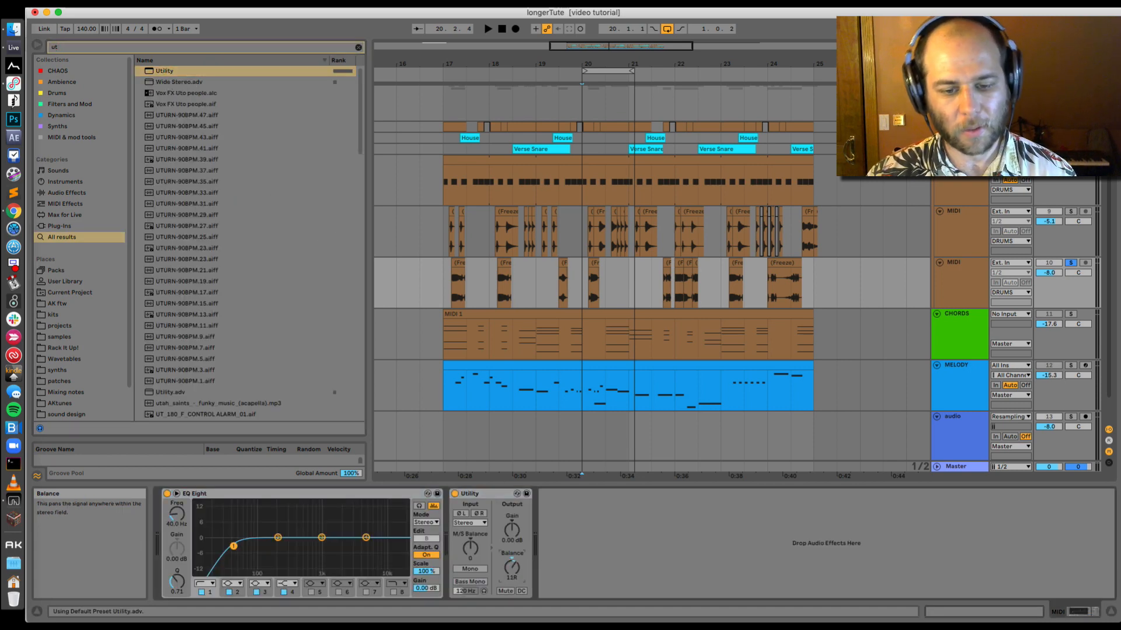
{"action": "key", "text": "space"}
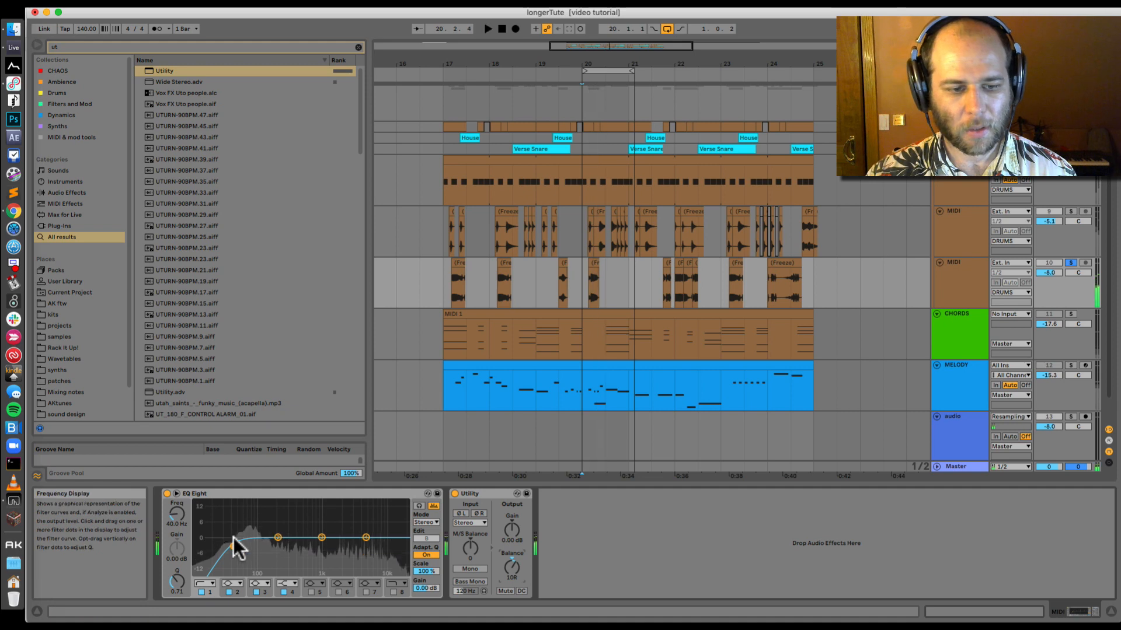
{"action": "mouse_move", "coordinate": [233, 547]}
{"action": "left_mouse_down"}
{"action": "mouse_move", "coordinate": [281, 533]}
{"action": "mouse_move", "coordinate": [251, 540]}
{"action": "left_mouse_up"}
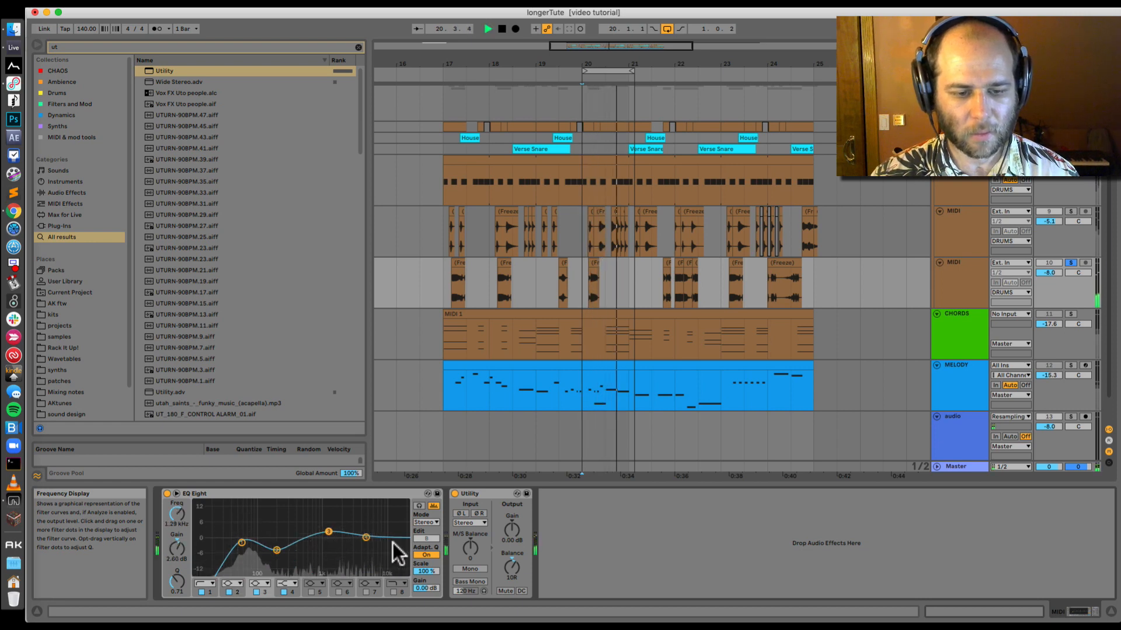
Unsolo the ambience track and play the full arrangement from 17.1.1 with looping turned off
{"action": "left_click", "coordinate": [454, 289]}
{"action": "key", "text": "space"}
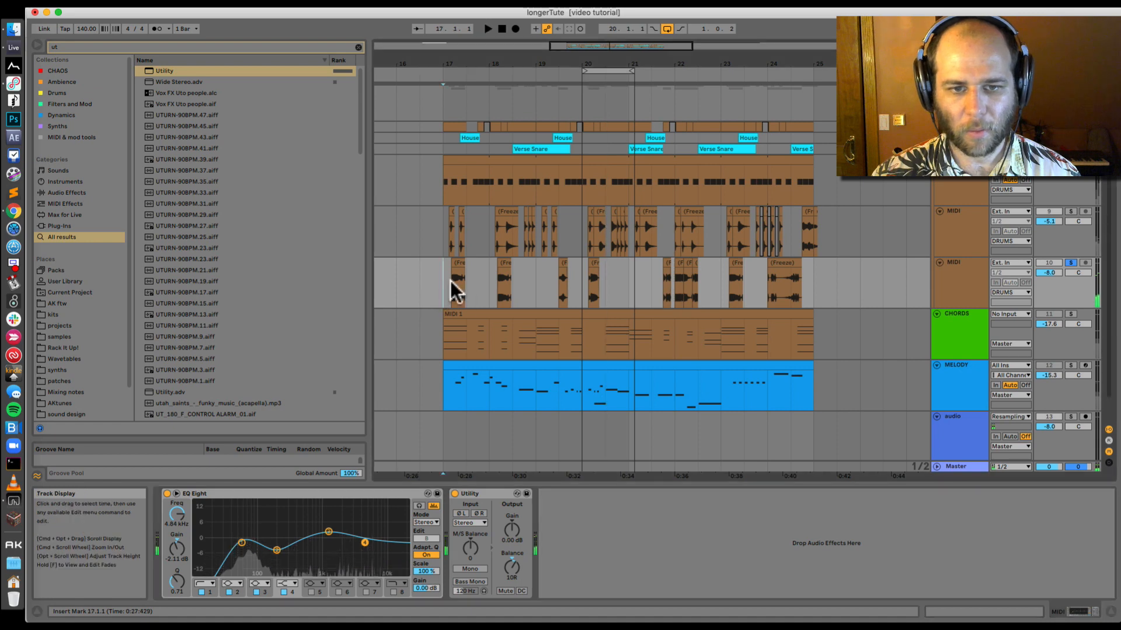
{"action": "scroll", "coordinate": [980, 283], "scroll_direction": "up", "scroll_amount": 3}
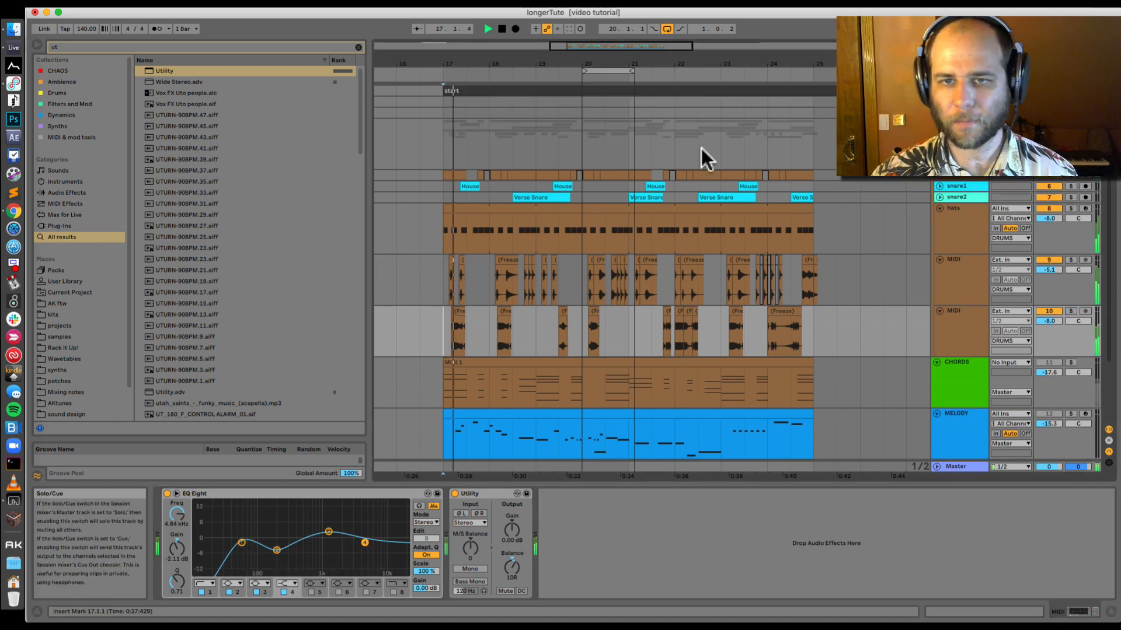
{"action": "left_click", "coordinate": [666, 29]}
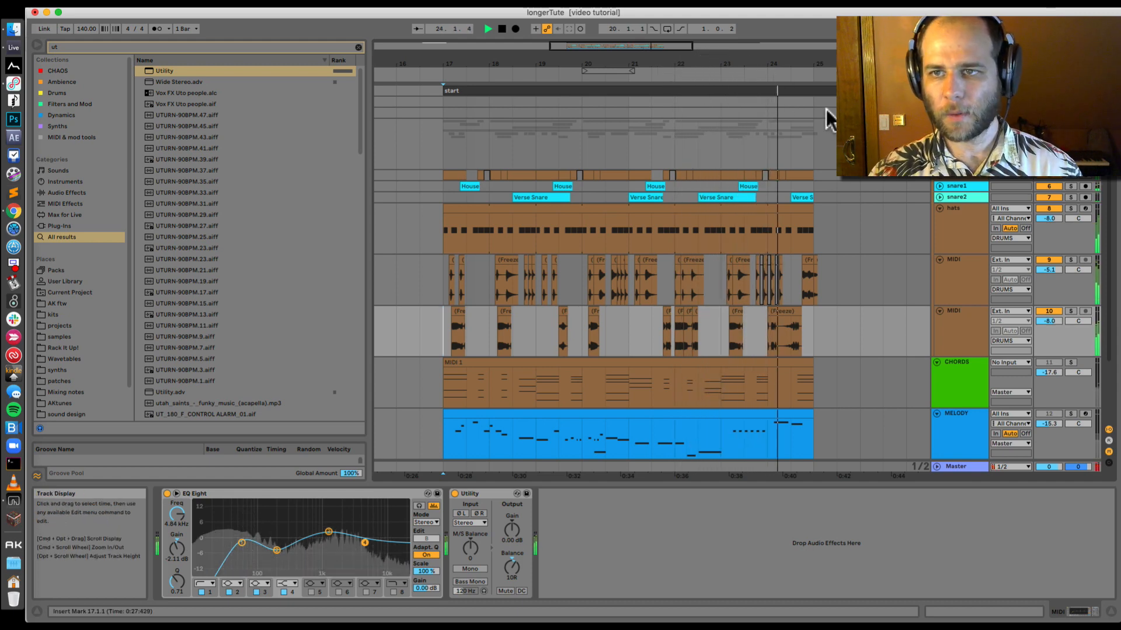
Shorten the last ambience clip from its right edge so it ends shortly after 24.3.1
{"action": "scroll", "coordinate": [810, 183], "scroll_direction": "up", "scroll_amount": 2}
{"action": "left_click", "coordinate": [752, 342]}
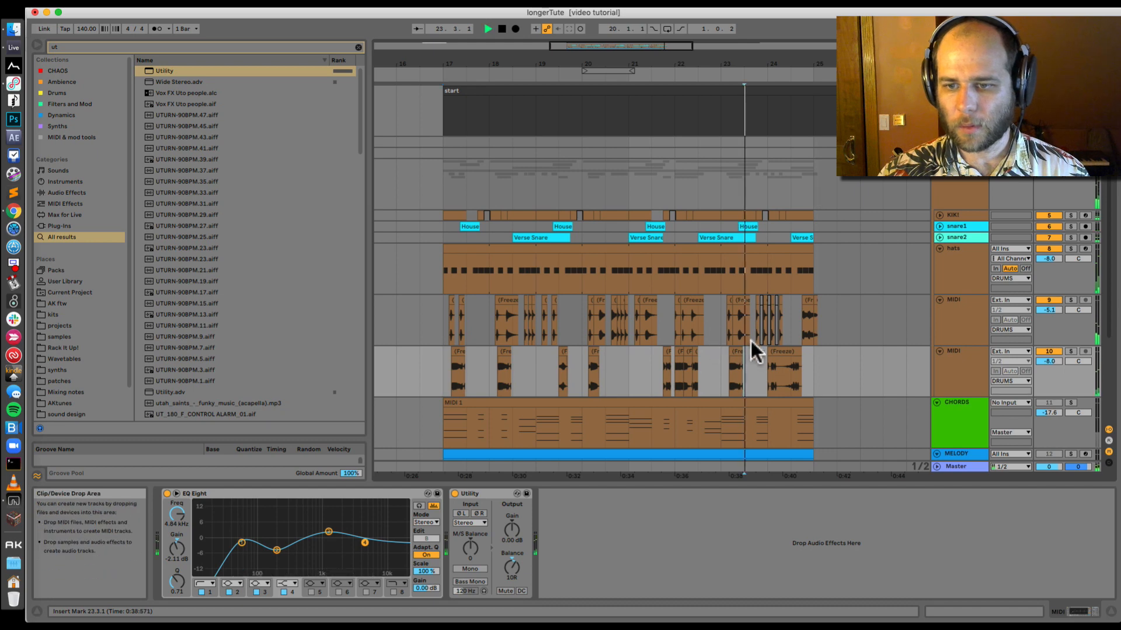
{"action": "left_click_drag", "start_coordinate": [825, 75], "coordinate": [818, 93]}
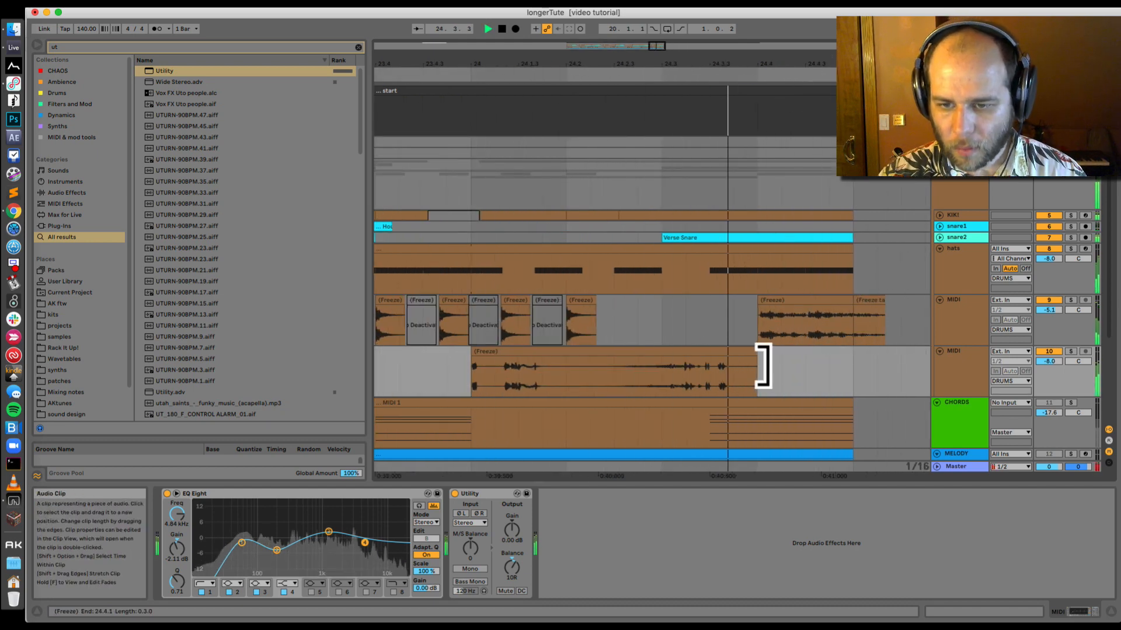
{"action": "left_click_drag", "start_coordinate": [762, 367], "coordinate": [703, 368]}
{"action": "left_click", "coordinate": [666, 337]}
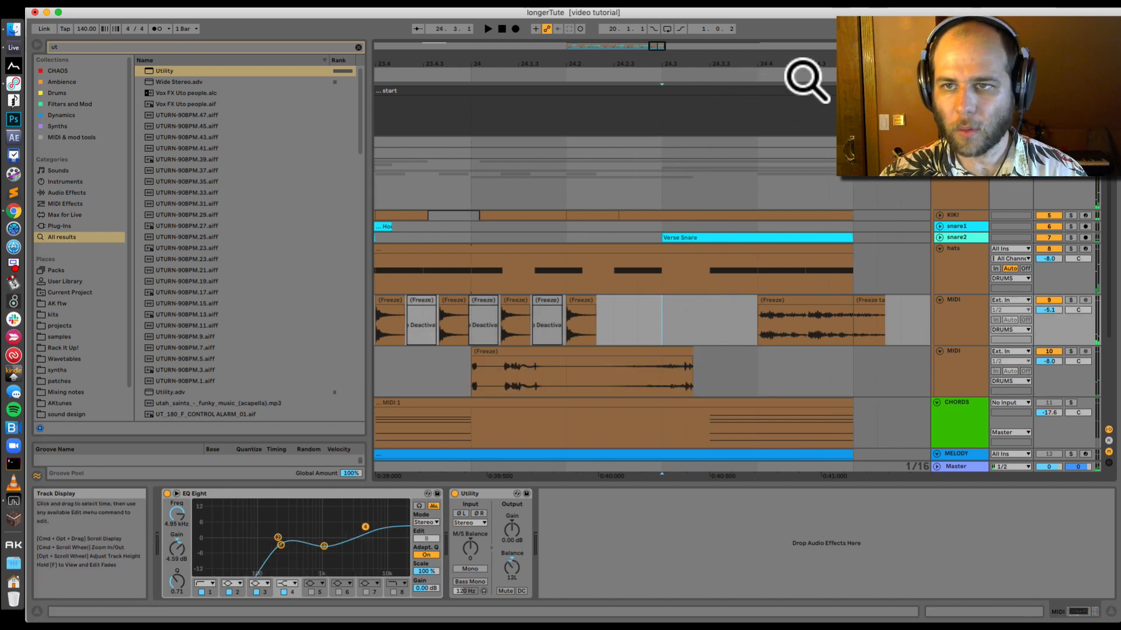
Split the "start" clip at 25.1.1 and loop its first eight bars from 17.1.1
{"action": "left_click_drag", "start_coordinate": [809, 74], "coordinate": [809, 29]}
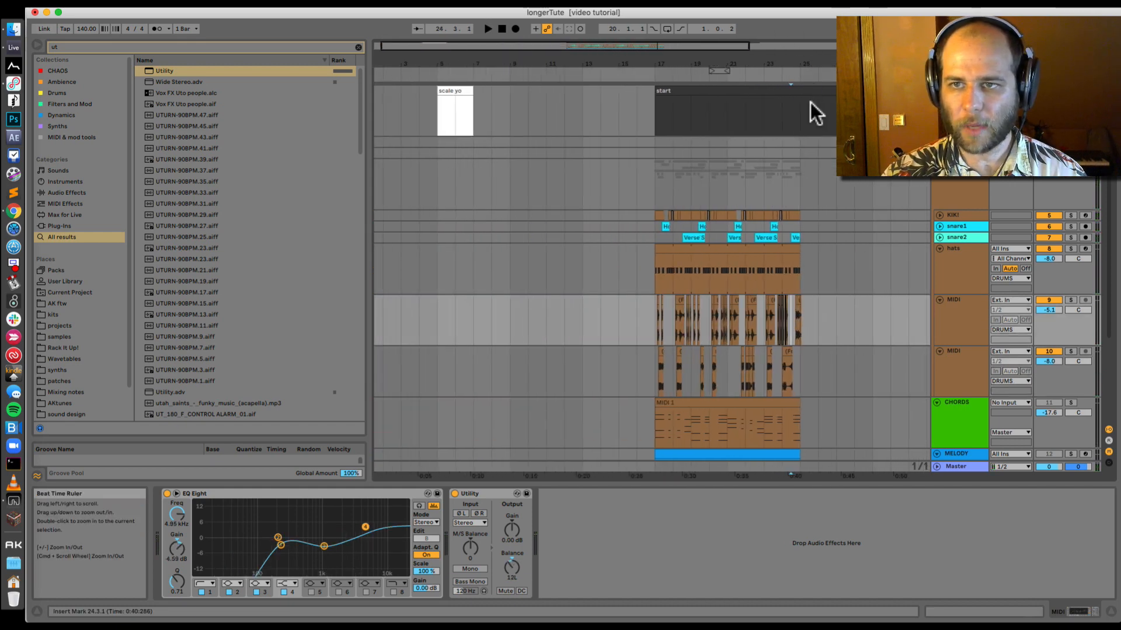
{"action": "left_click", "coordinate": [802, 104]}
{"action": "key", "text": "super+e"}
{"action": "left_click", "coordinate": [766, 90]}
{"action": "key", "text": "super+l"}
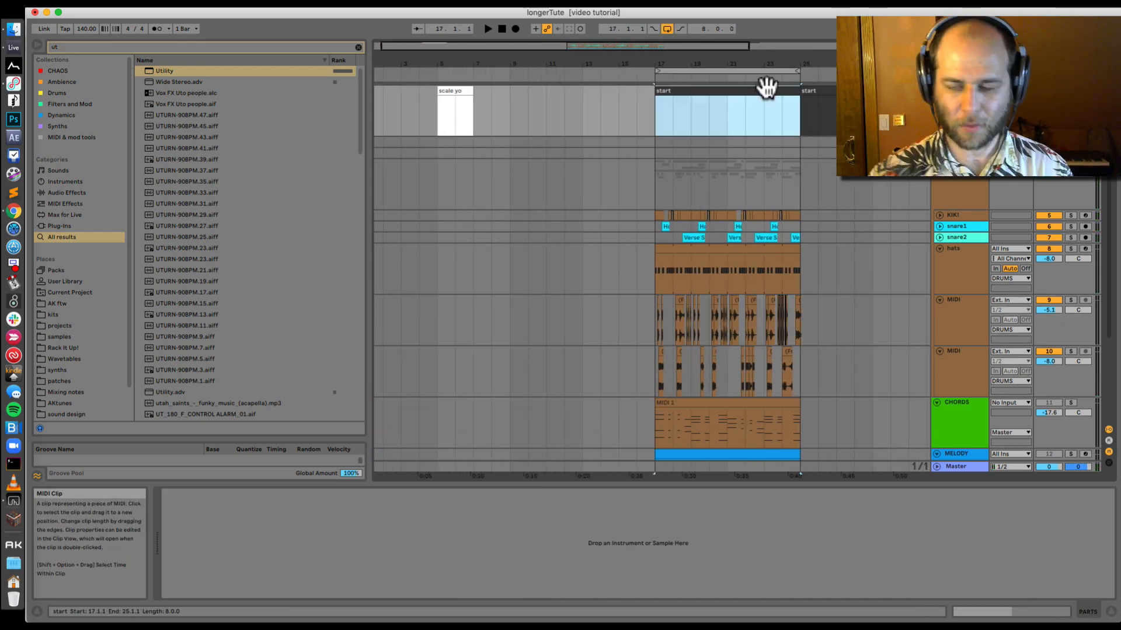
Activate the CHORDS, MELODY and audio tracks and audition the loop from 17.1.1
{"action": "scroll", "coordinate": [803, 229], "scroll_direction": "down", "scroll_amount": 5}
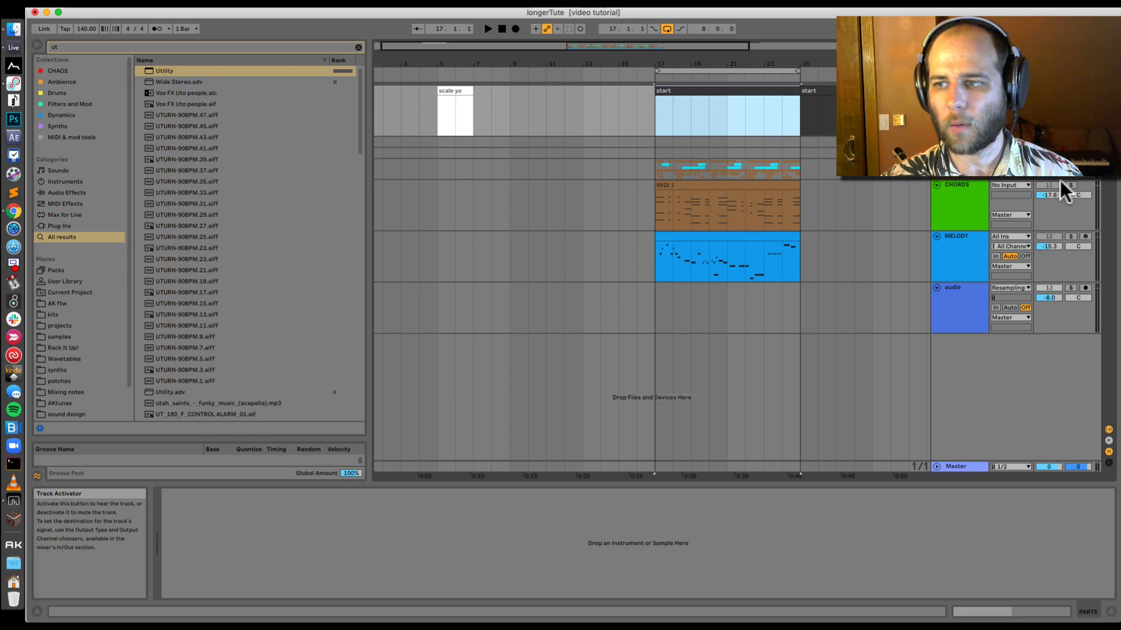
{"action": "left_click", "coordinate": [941, 248]}
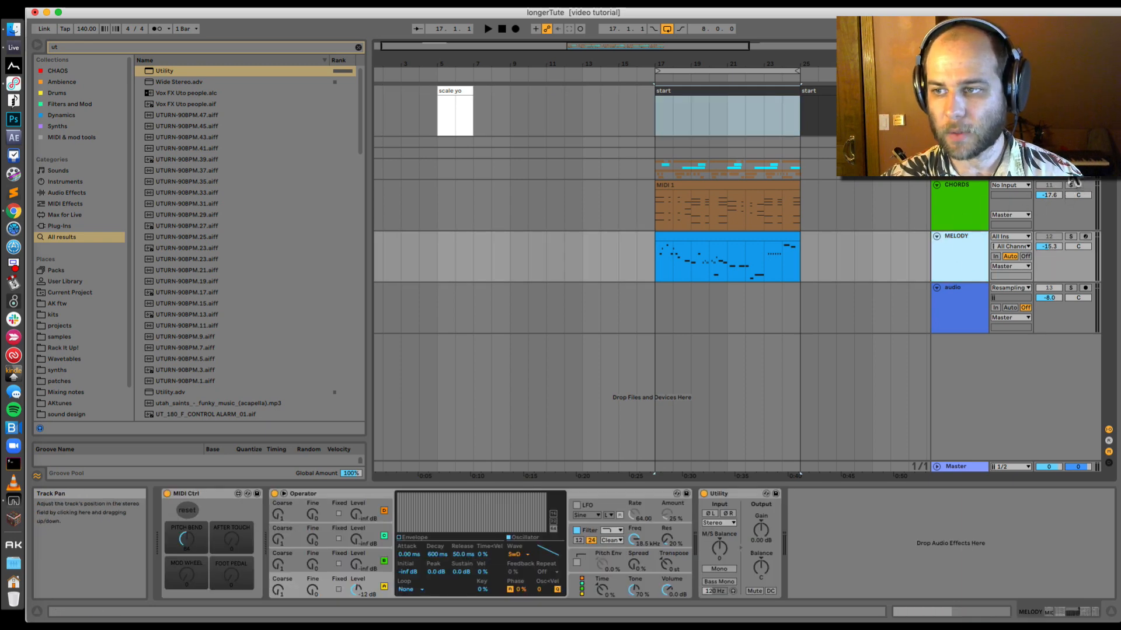
{"action": "left_click", "coordinate": [1048, 185]}
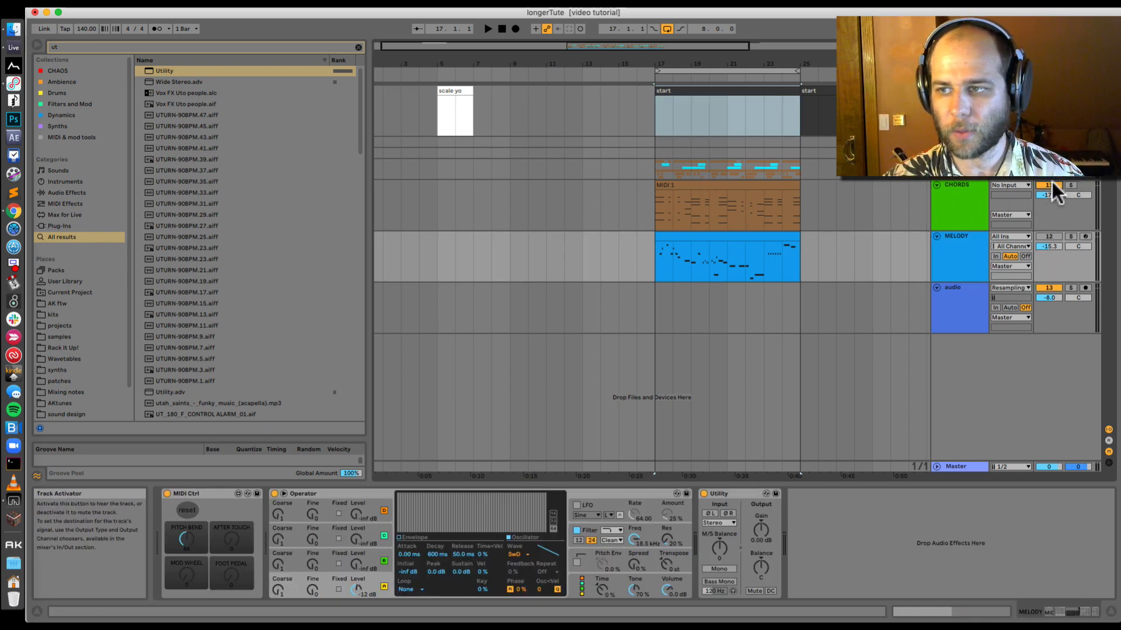
{"action": "left_click", "coordinate": [746, 232]}
{"action": "key", "text": "space"}
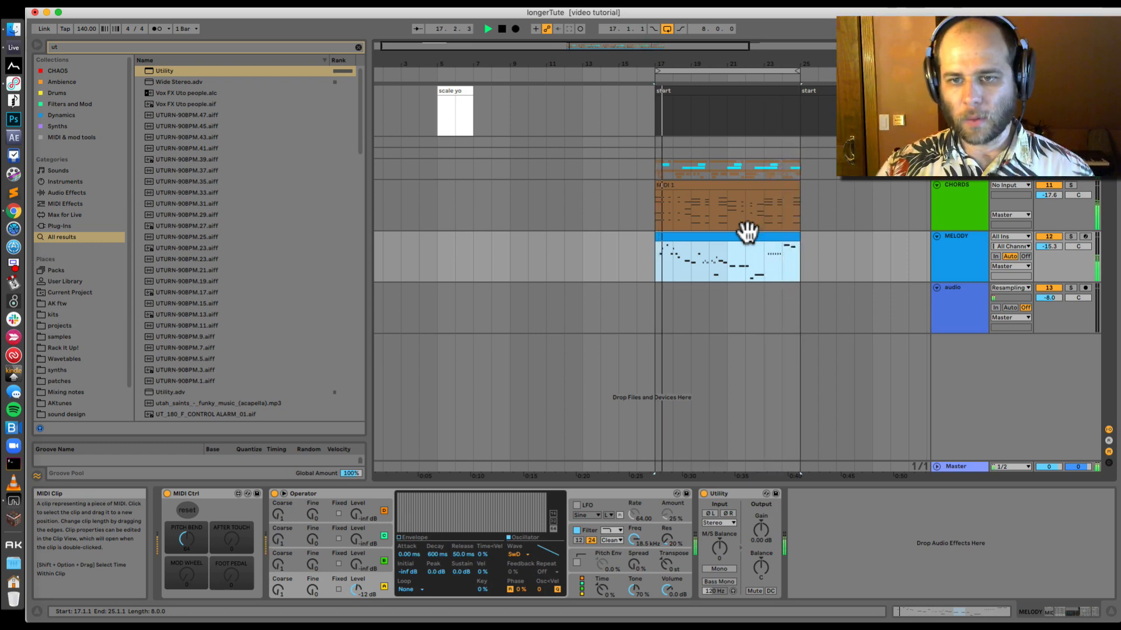
{"action": "key", "text": "space"}
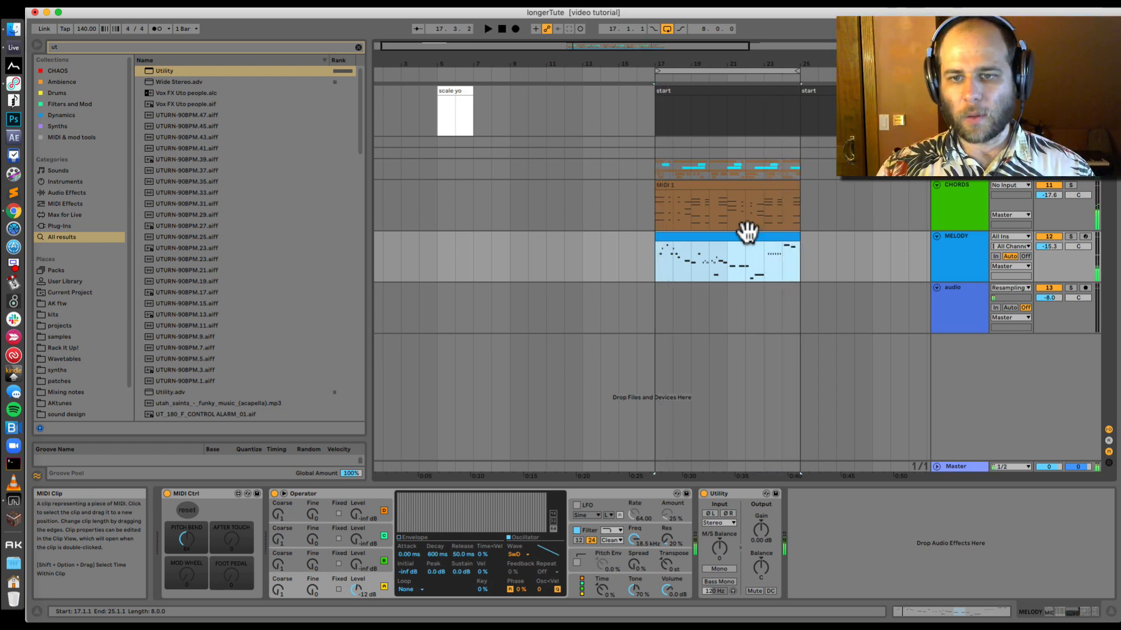
Insert a MIDI track below MELODY, search the browser for "sampl", and load an empty Sampler onto it
{"action": "left_click", "coordinate": [972, 268]}
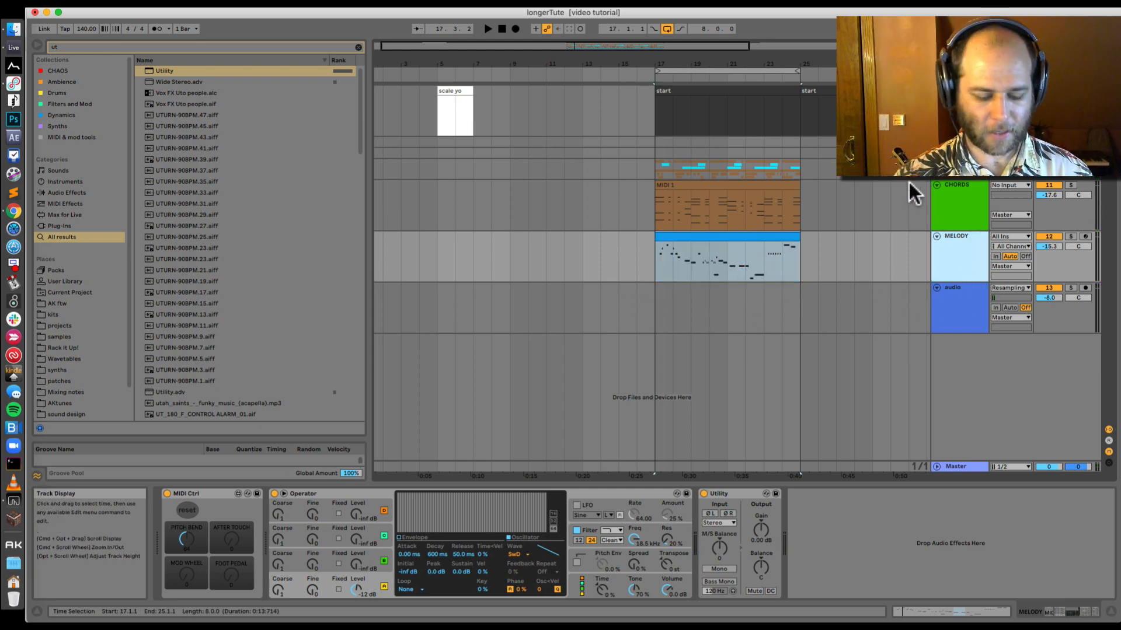
{"action": "key", "text": "super+shift+t"}
{"action": "key", "text": "super+f"}
{"action": "type", "text": "sampl"}
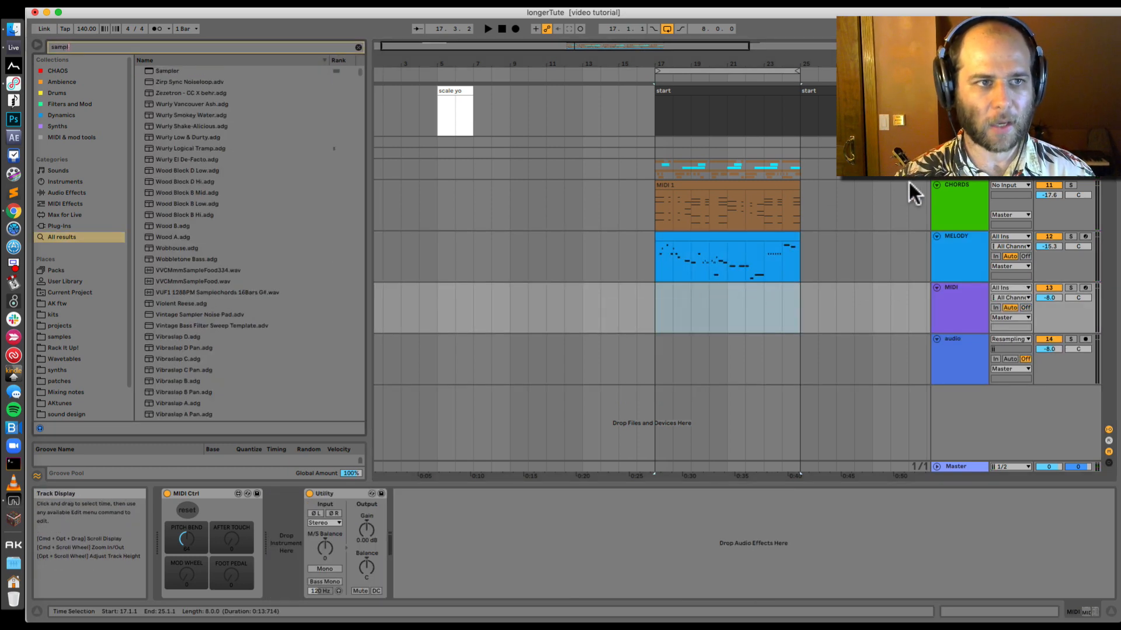
{"action": "double_click", "coordinate": [175, 72]}
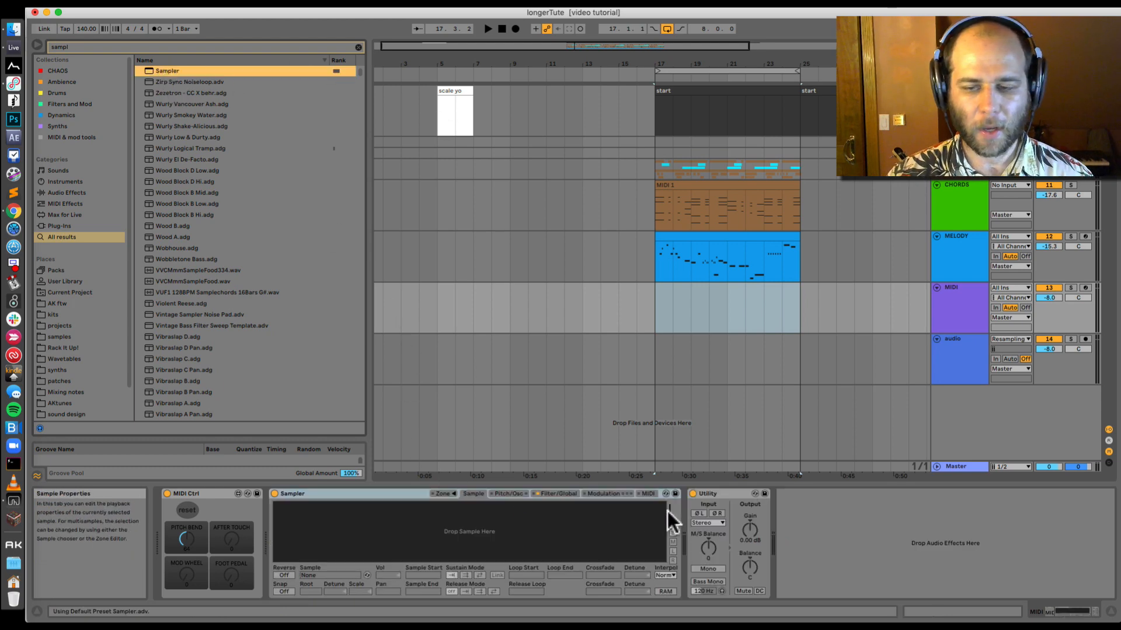
{"action": "left_click", "coordinate": [718, 304]}
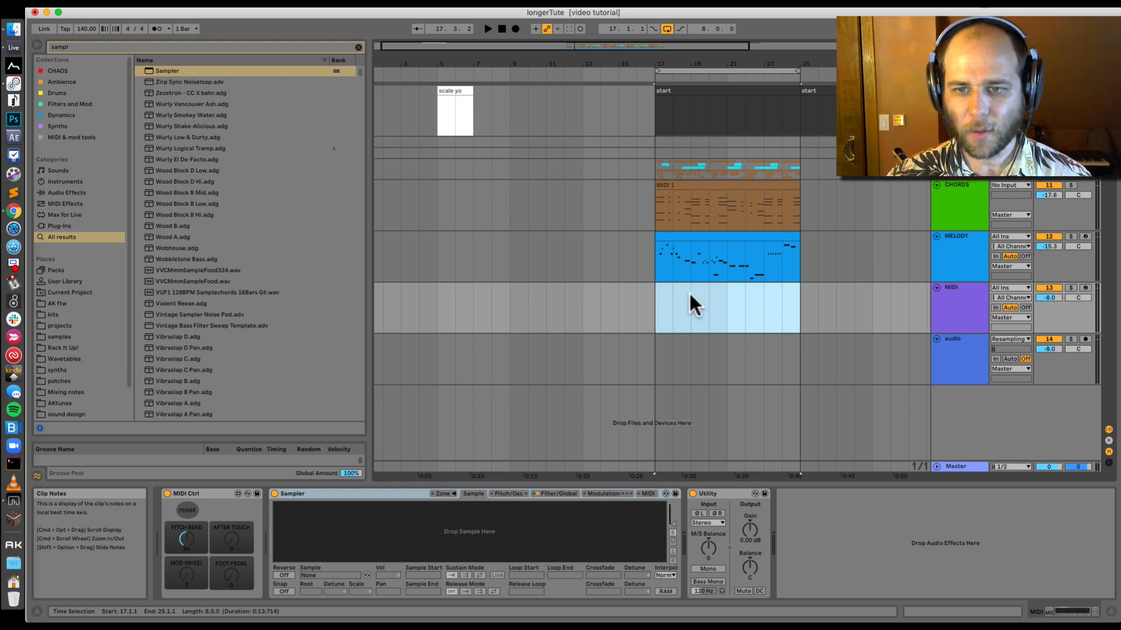
{"action": "left_click", "coordinate": [673, 314]}
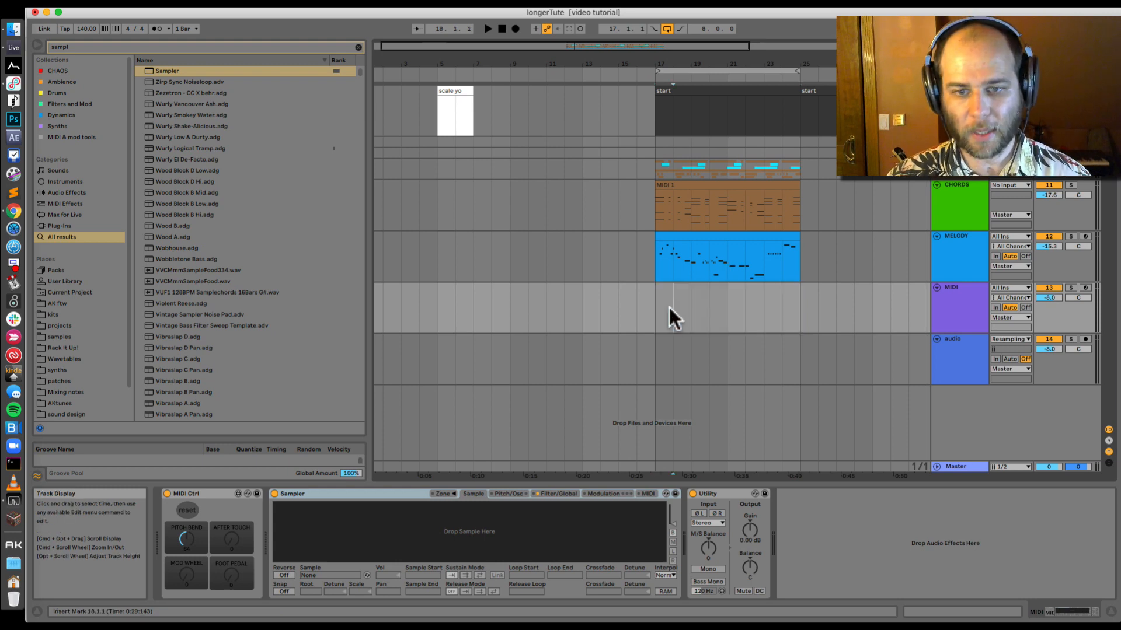
Launch the random file selector, request 104 files, and browse to the samples folder
{"action": "left_click", "coordinate": [14, 513]}
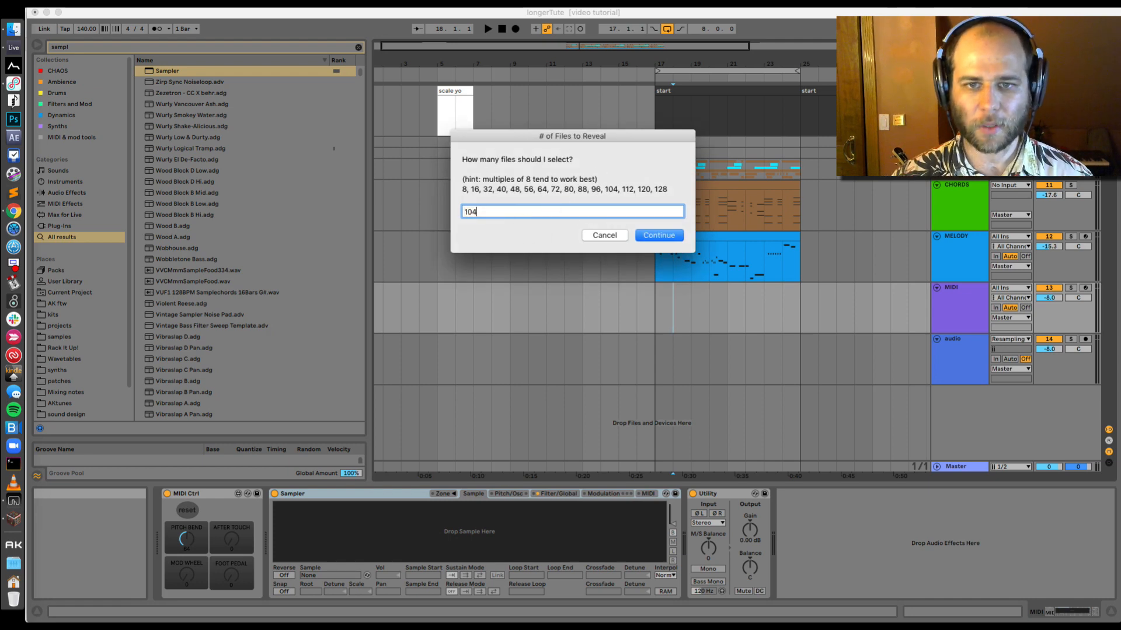
{"action": "key", "text": "Return"}
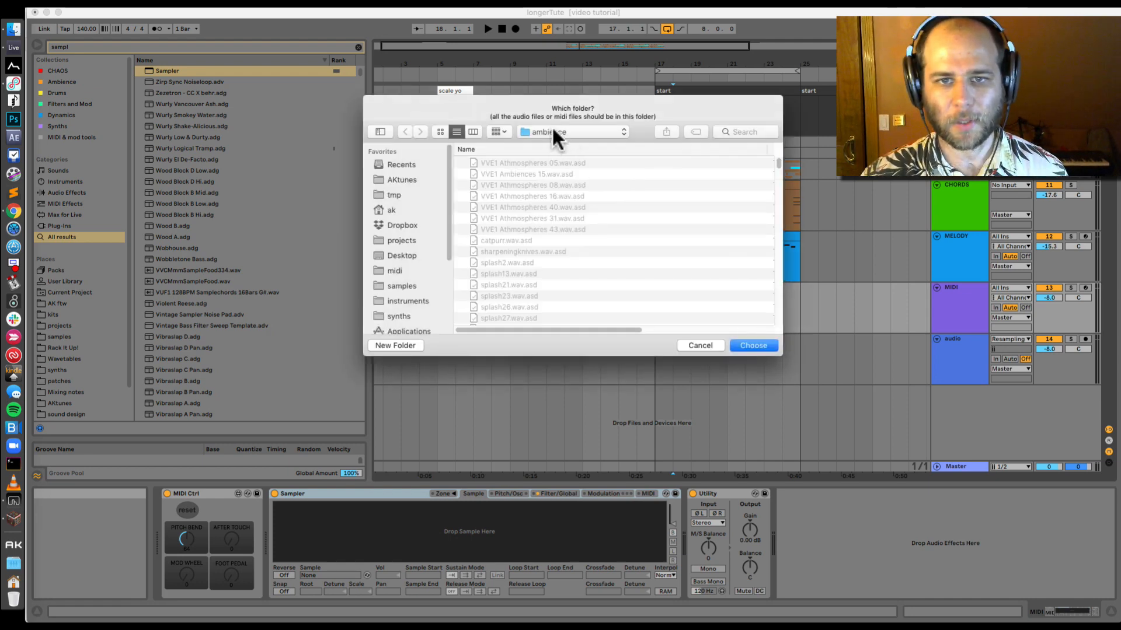
{"action": "left_click", "coordinate": [552, 130]}
{"action": "left_click", "coordinate": [565, 141]}
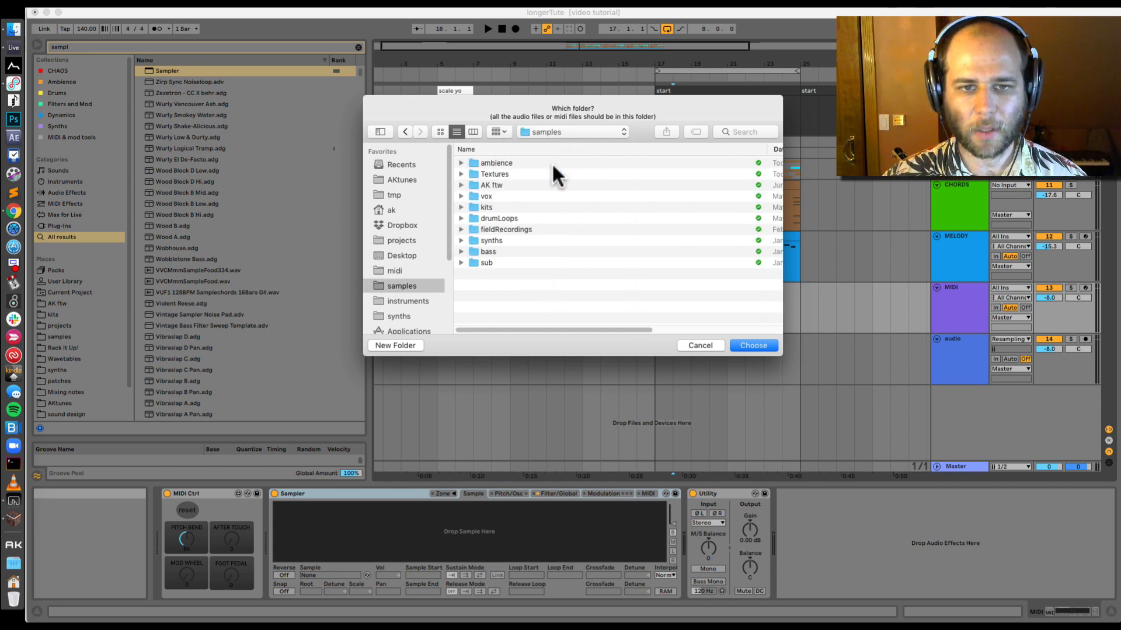
Choose the D# folder inside bass as the source for the random file selection
{"action": "left_click", "coordinate": [461, 252]}
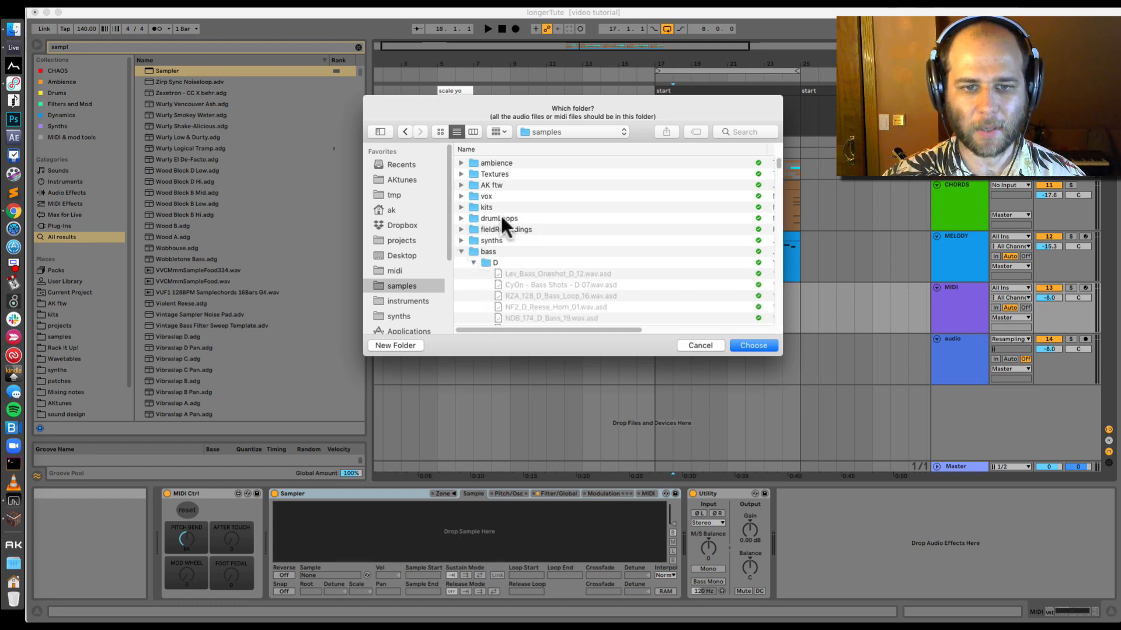
{"action": "left_click", "coordinate": [473, 261]}
{"action": "scroll", "coordinate": [508, 239], "scroll_direction": "down", "scroll_amount": 3}
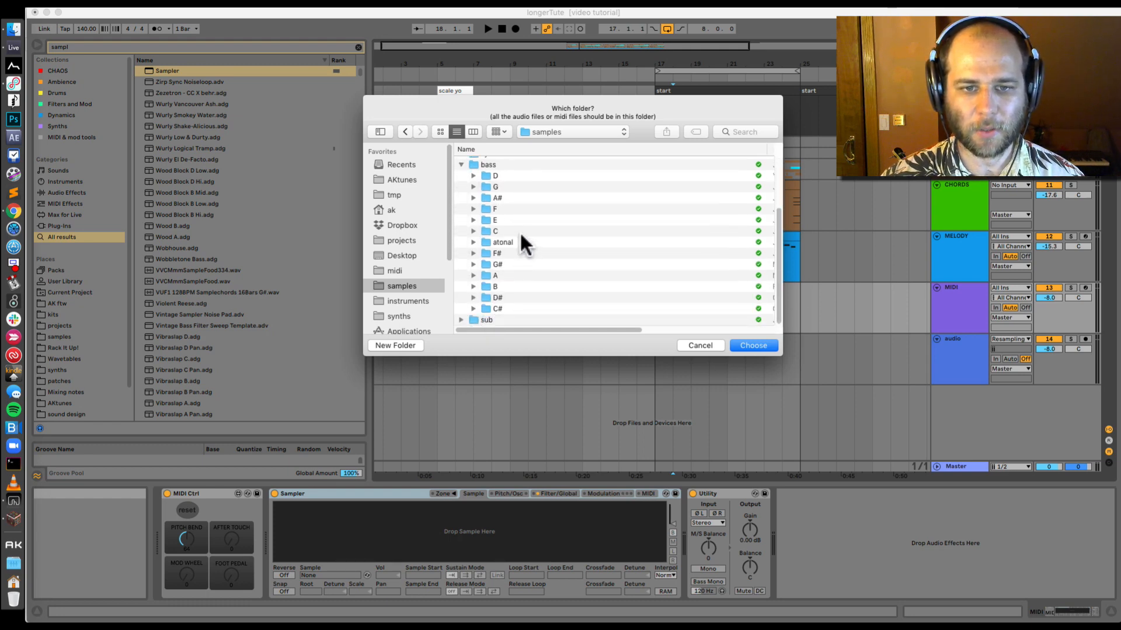
{"action": "left_click", "coordinate": [511, 233]}
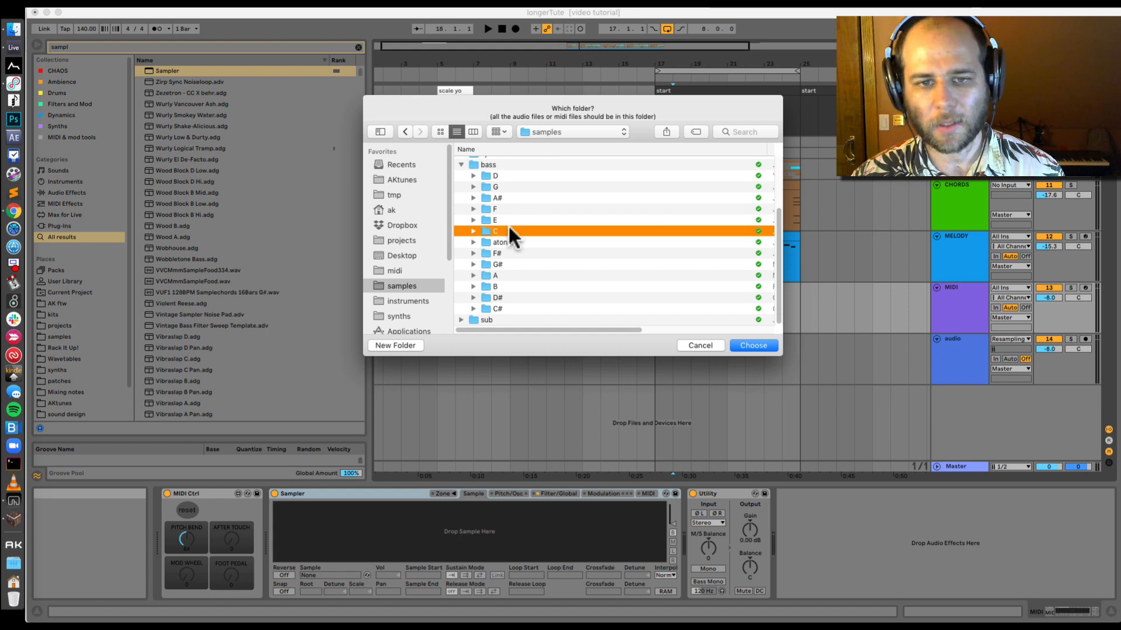
{"action": "double_click", "coordinate": [508, 298]}
{"action": "left_click", "coordinate": [555, 124]}
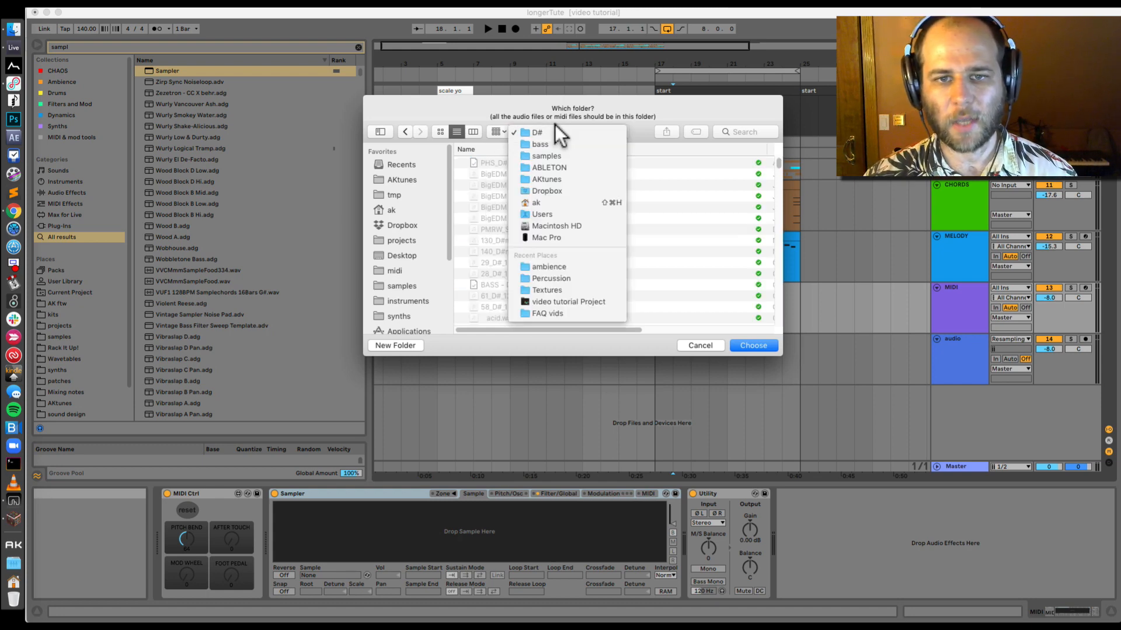
{"action": "left_click", "coordinate": [601, 107]}
{"action": "left_click", "coordinate": [762, 341]}
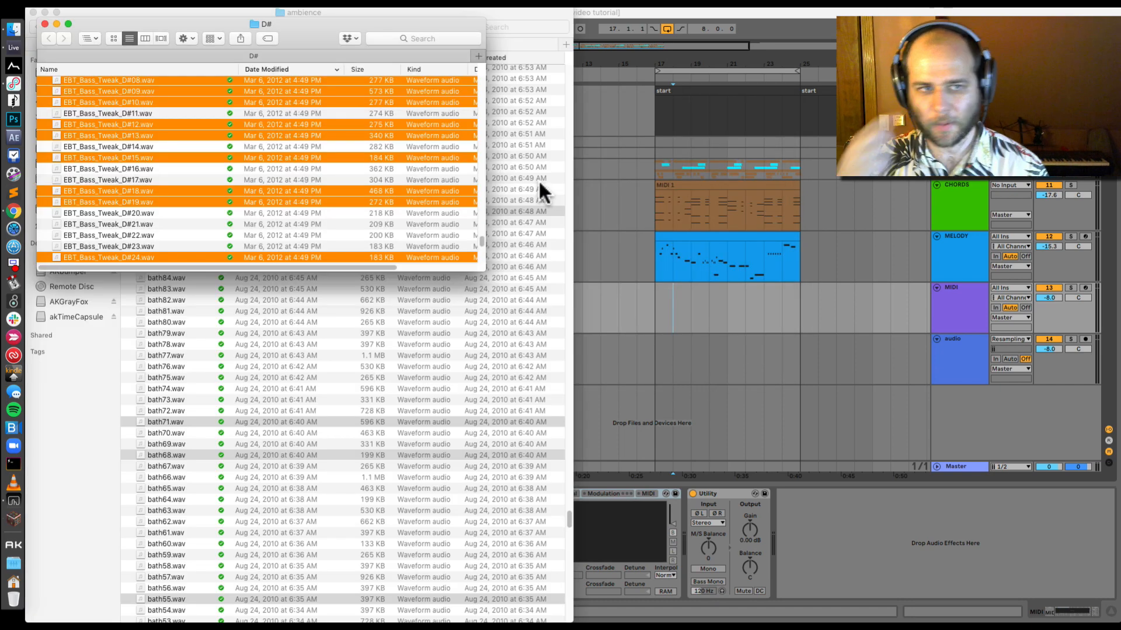
Open Sampler's zone editor and load the randomly selected D# bass files into its sample layer list
{"action": "left_click", "coordinate": [599, 522]}
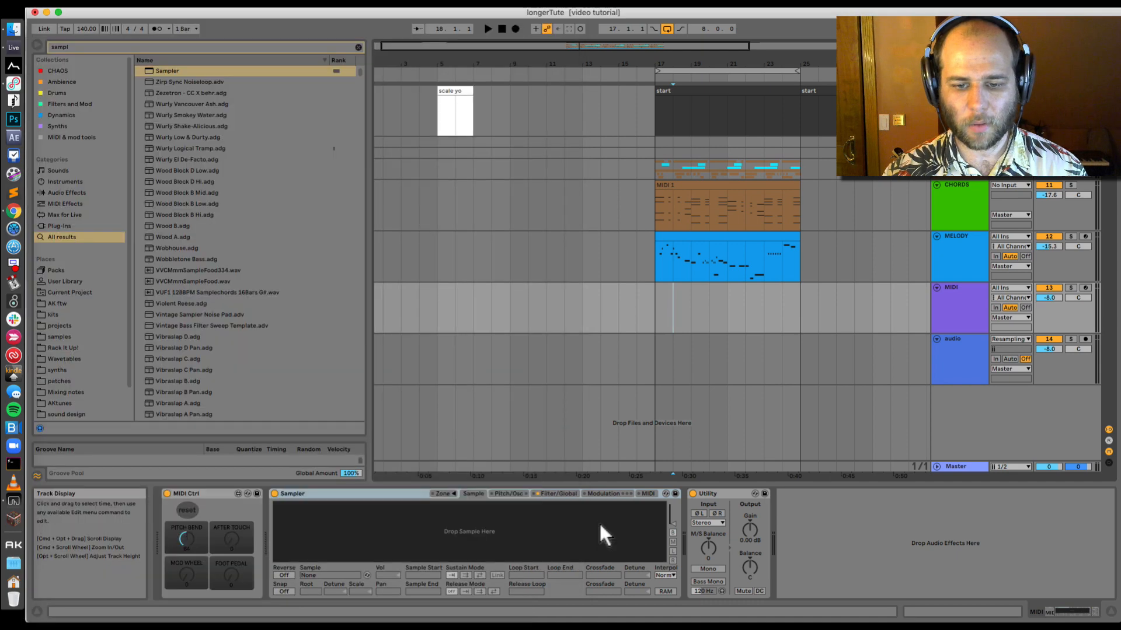
{"action": "left_click", "coordinate": [445, 492]}
{"action": "key", "text": "super+Tab"}
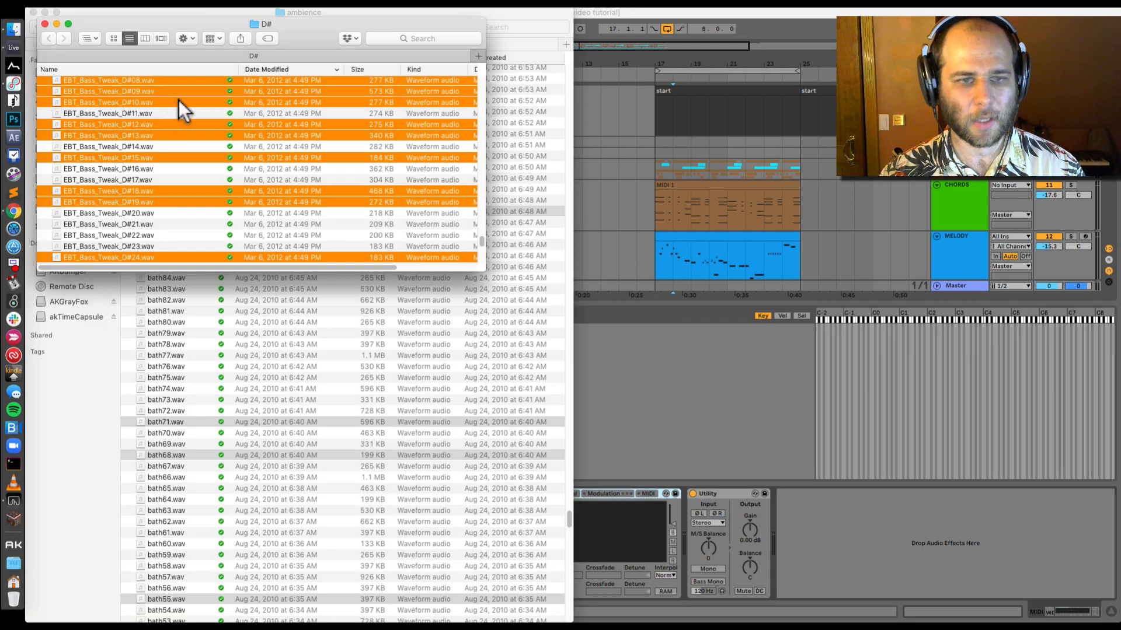
{"action": "left_click_drag", "start_coordinate": [178, 99], "coordinate": [658, 386]}
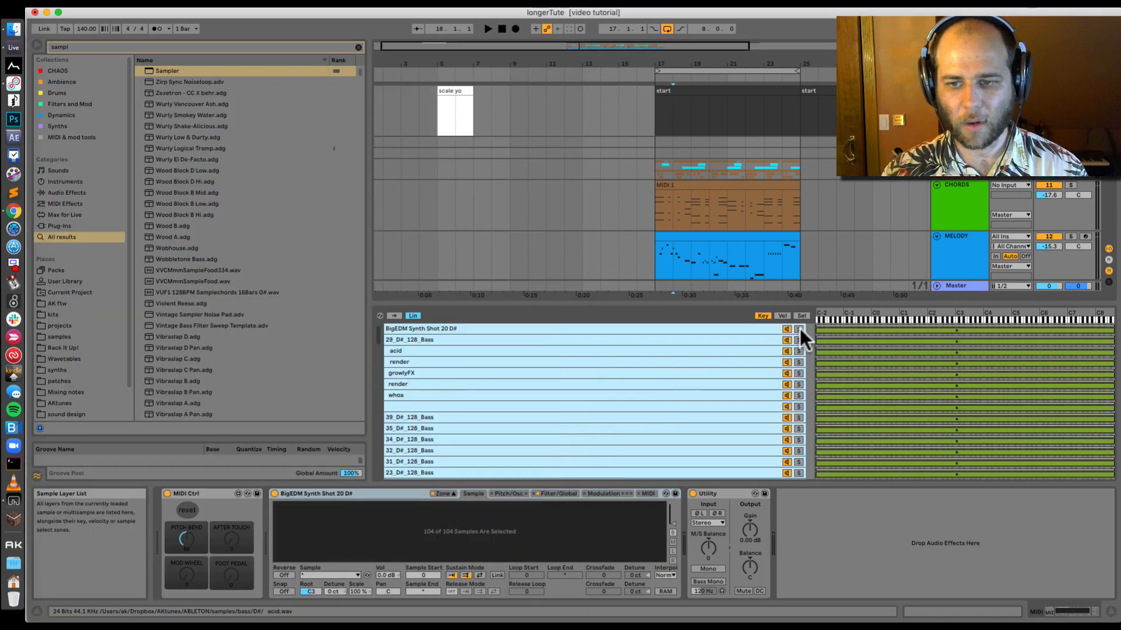
Distribute the key ranges of all loaded samples evenly, one note each, and set their root key to D#3
{"action": "right_click", "coordinate": [842, 310]}
{"action": "left_click", "coordinate": [867, 315]}
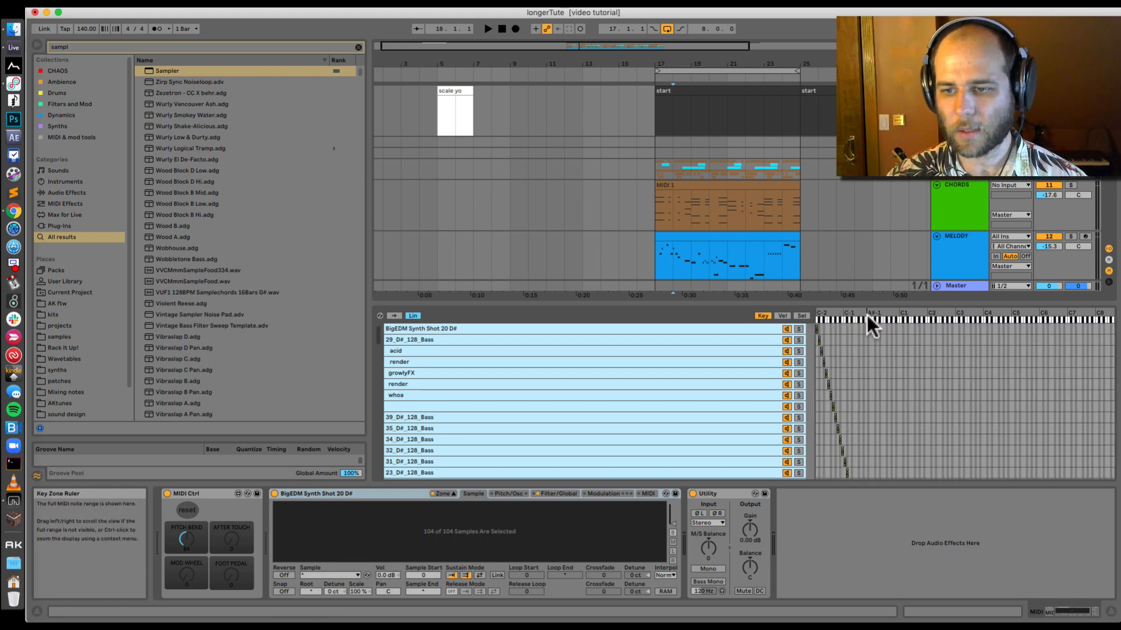
{"action": "left_click", "coordinate": [306, 593]}
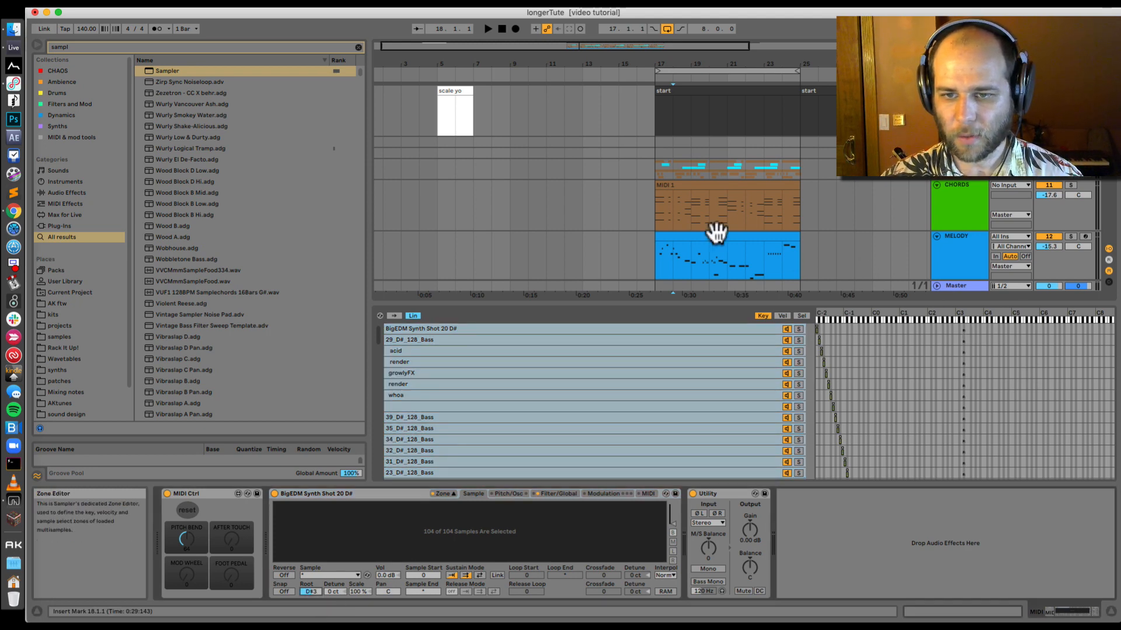
Copy the MELODY clip onto the MIDI track below it, starting at 17.1.1
{"action": "left_click", "coordinate": [658, 270]}
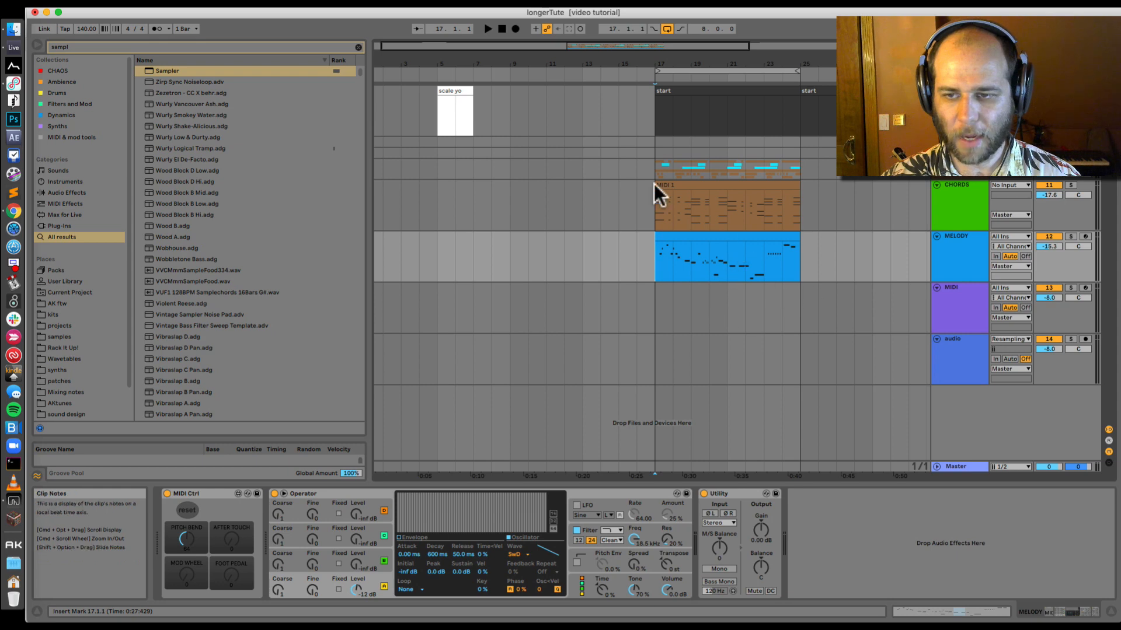
{"action": "left_click_drag", "start_coordinate": [691, 63], "coordinate": [698, 146]}
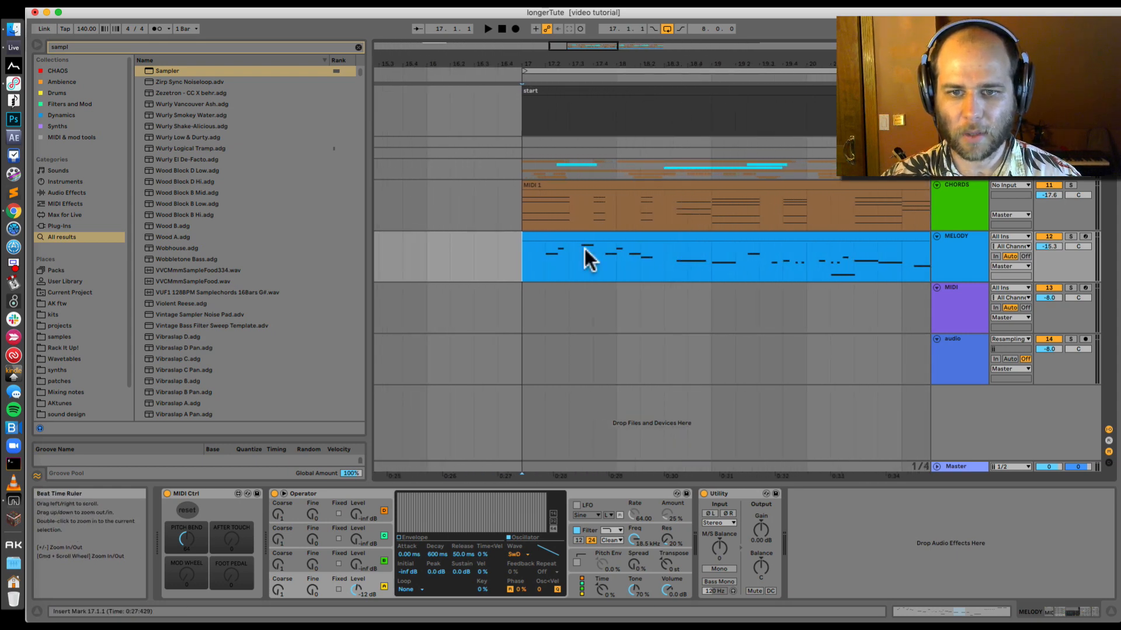
{"action": "left_click", "coordinate": [963, 301]}
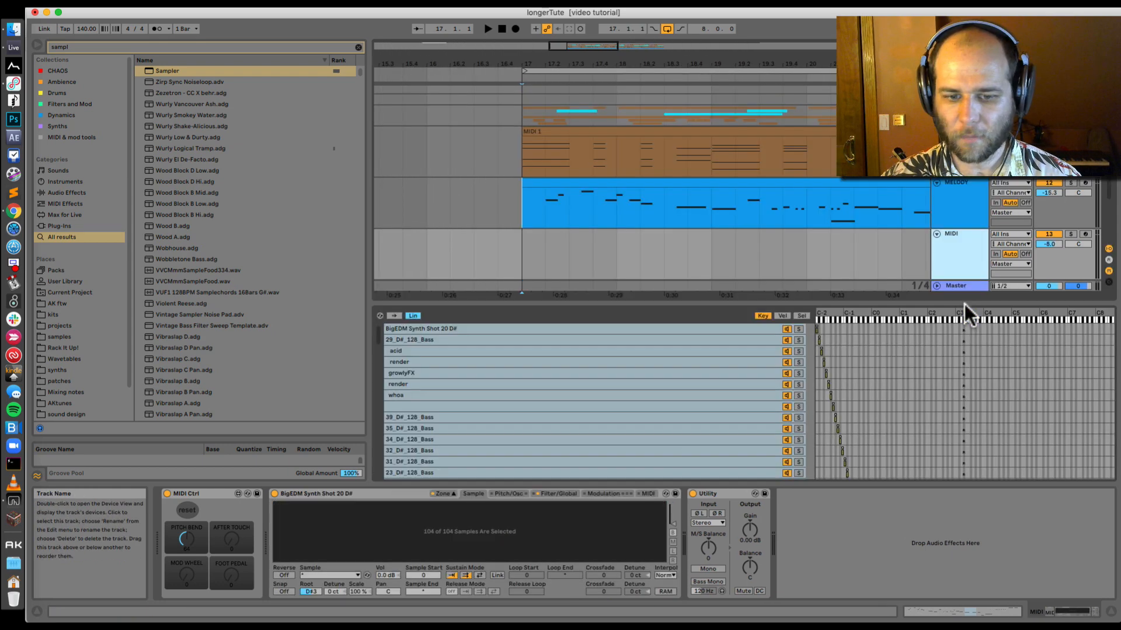
{"action": "left_click", "coordinate": [546, 210]}
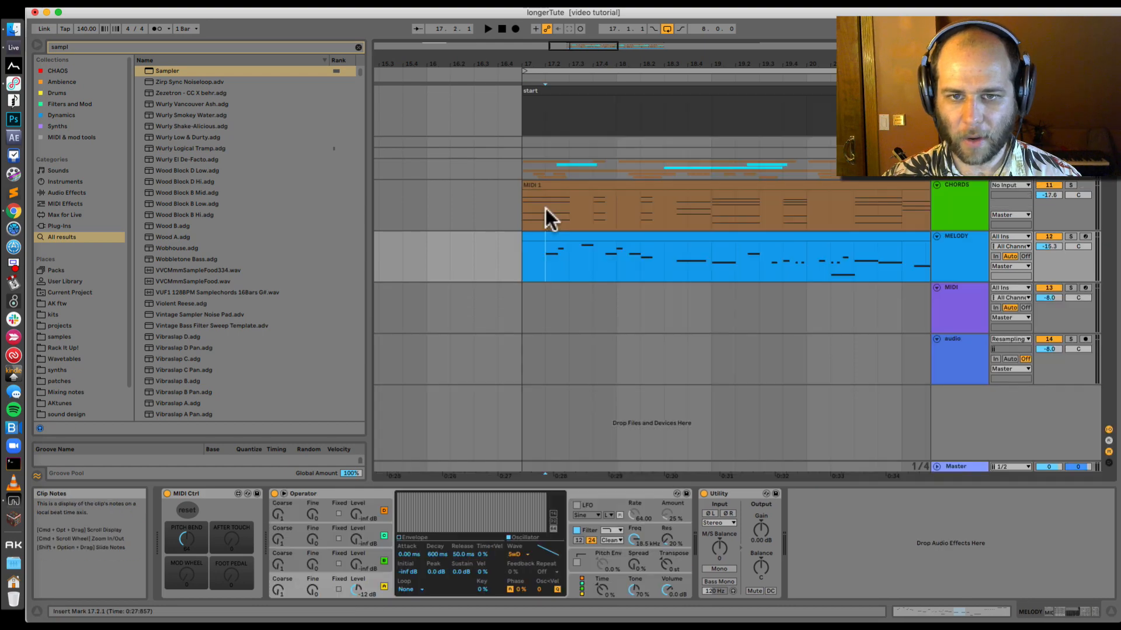
{"action": "left_click_drag", "start_coordinate": [626, 250], "coordinate": [637, 307]}
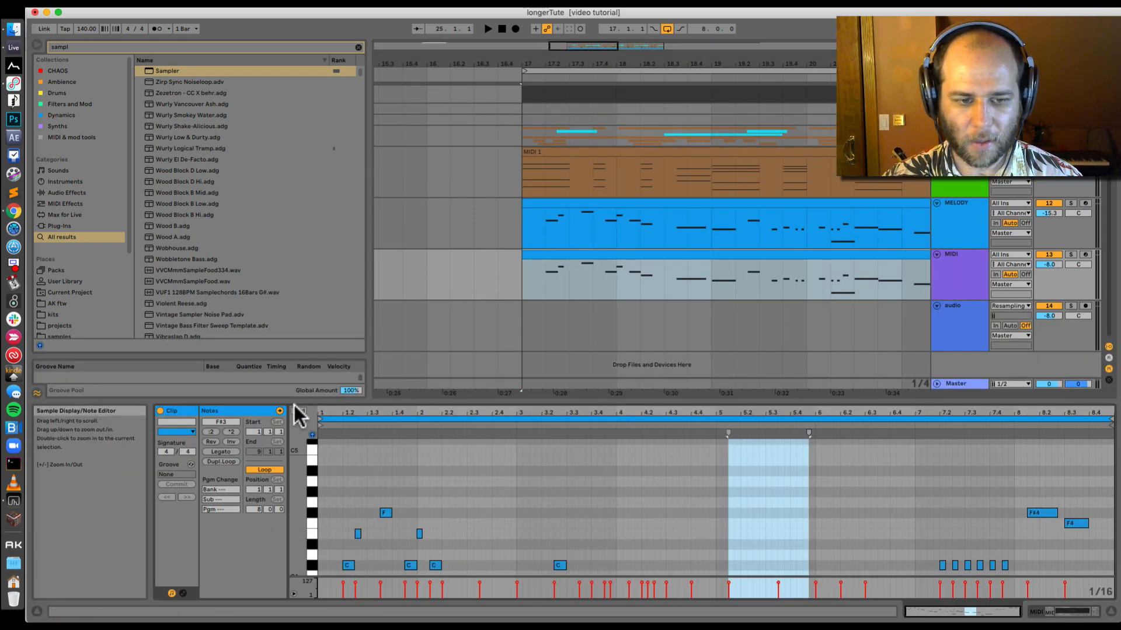
Fold the copied clip's note editor to its used notes and audition the first C#4, E4 and F#4 notes
{"action": "left_click", "coordinate": [299, 411]}
{"action": "left_click_drag", "start_coordinate": [358, 426], "coordinate": [359, 461]}
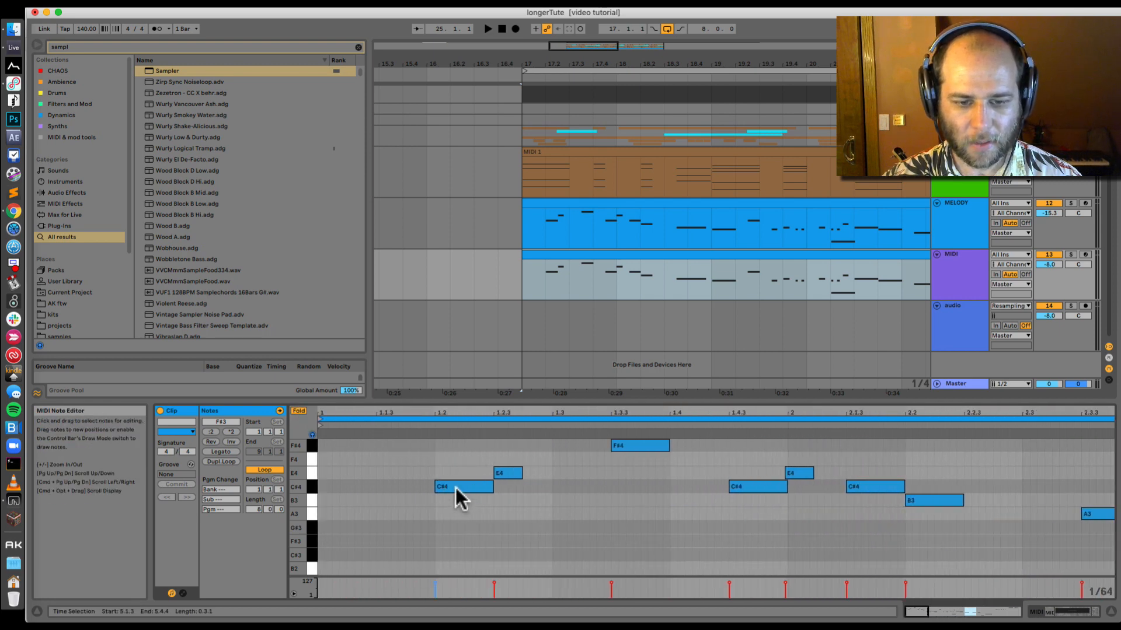
{"action": "left_click", "coordinate": [409, 458]}
{"action": "left_click_drag", "start_coordinate": [455, 456], "coordinate": [459, 515]}
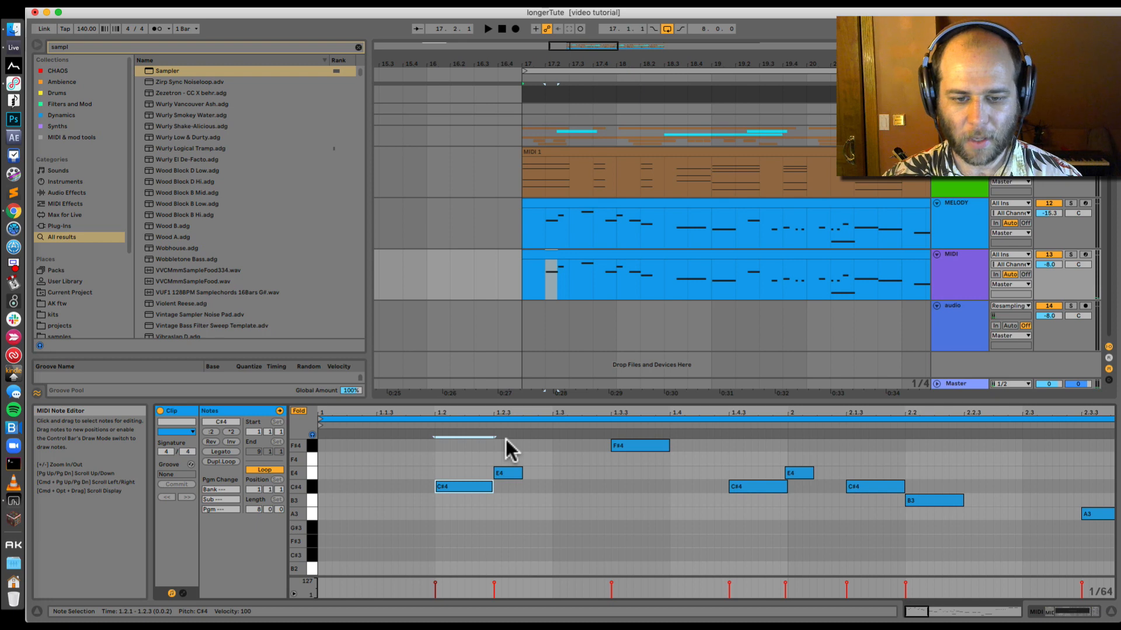
{"action": "left_click_drag", "start_coordinate": [509, 502], "coordinate": [510, 522]}
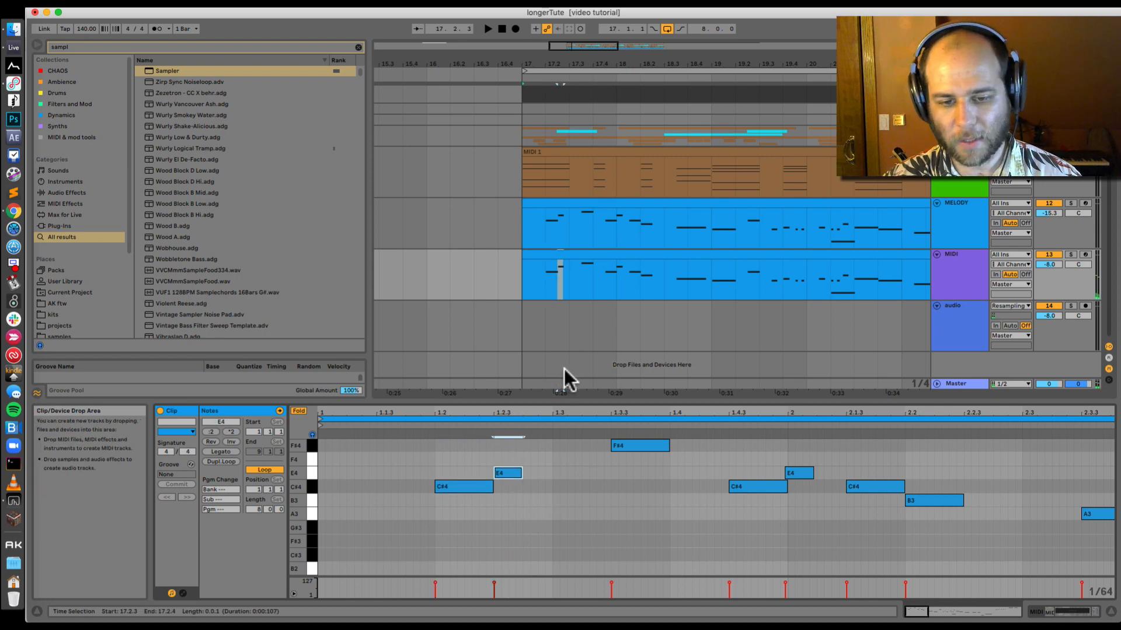
{"action": "left_click_drag", "start_coordinate": [630, 493], "coordinate": [646, 352]}
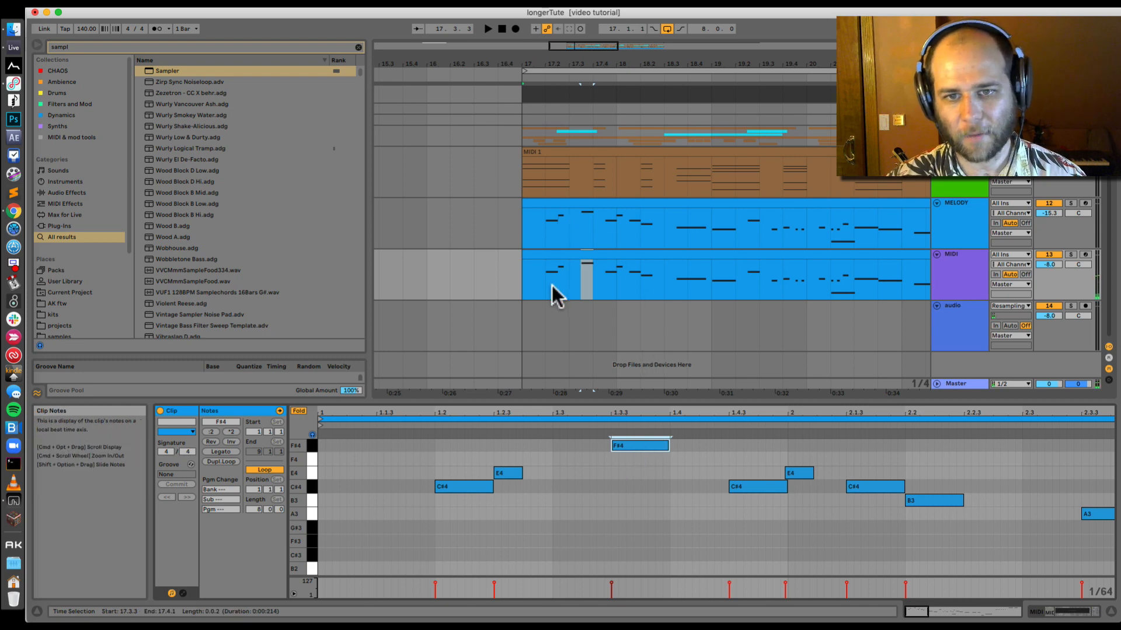
Solo the MIDI and MELODY tracks and play them together from 17.1.1
{"action": "left_click", "coordinate": [552, 289]}
{"action": "left_click", "coordinate": [1071, 254]}
{"action": "left_click", "coordinate": [1070, 202], "text": "super"}
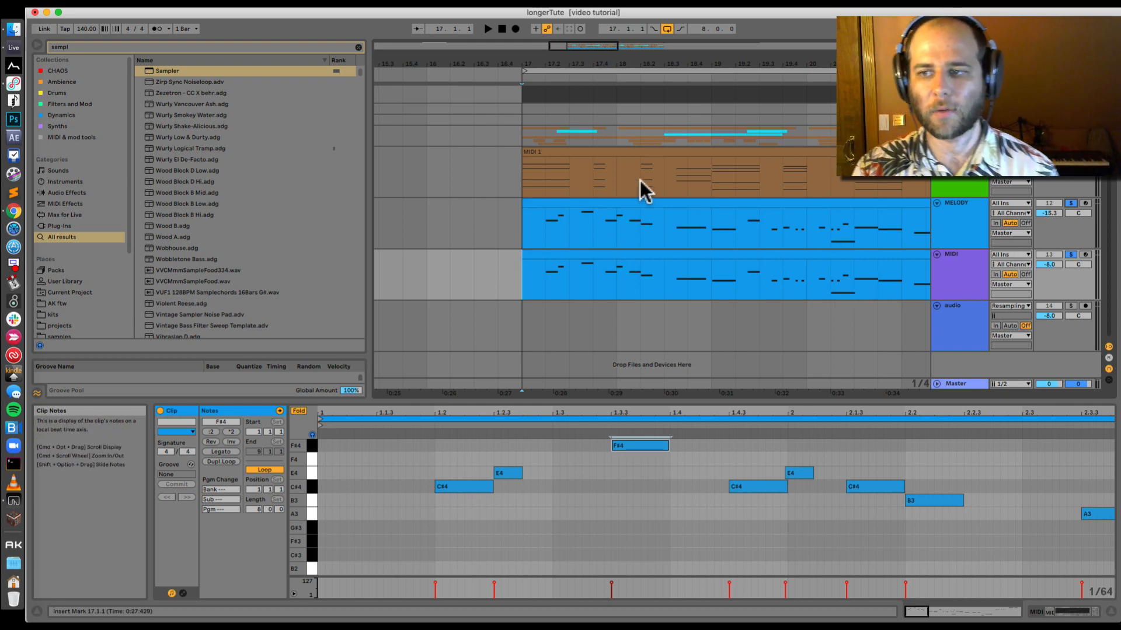
{"action": "key", "text": "space"}
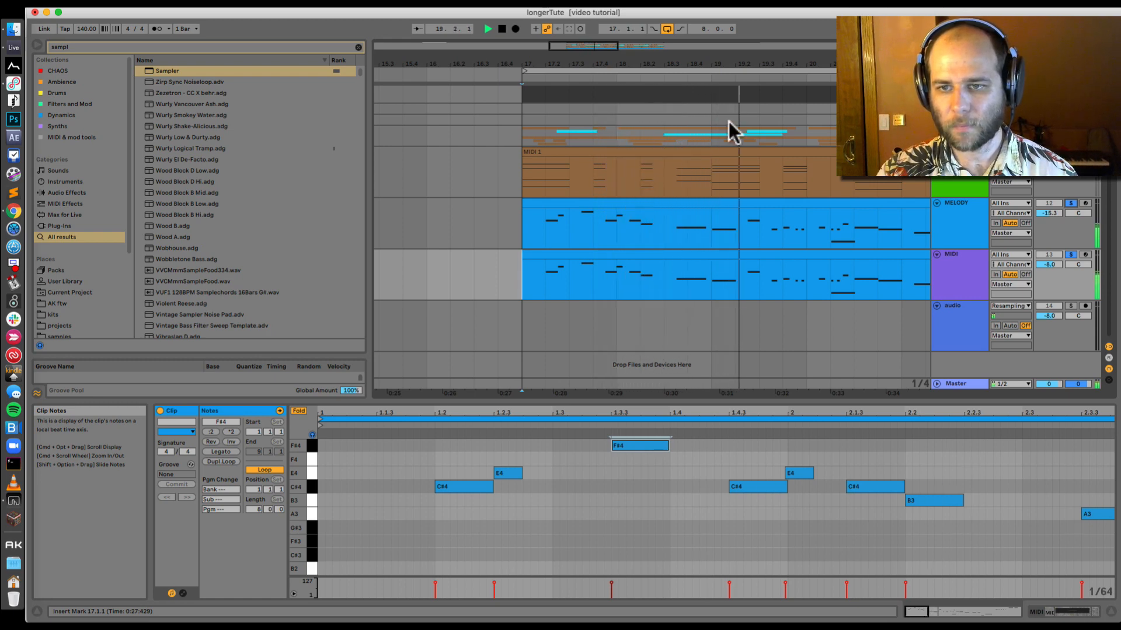
{"action": "left_click_drag", "start_coordinate": [817, 65], "coordinate": [594, 31]}
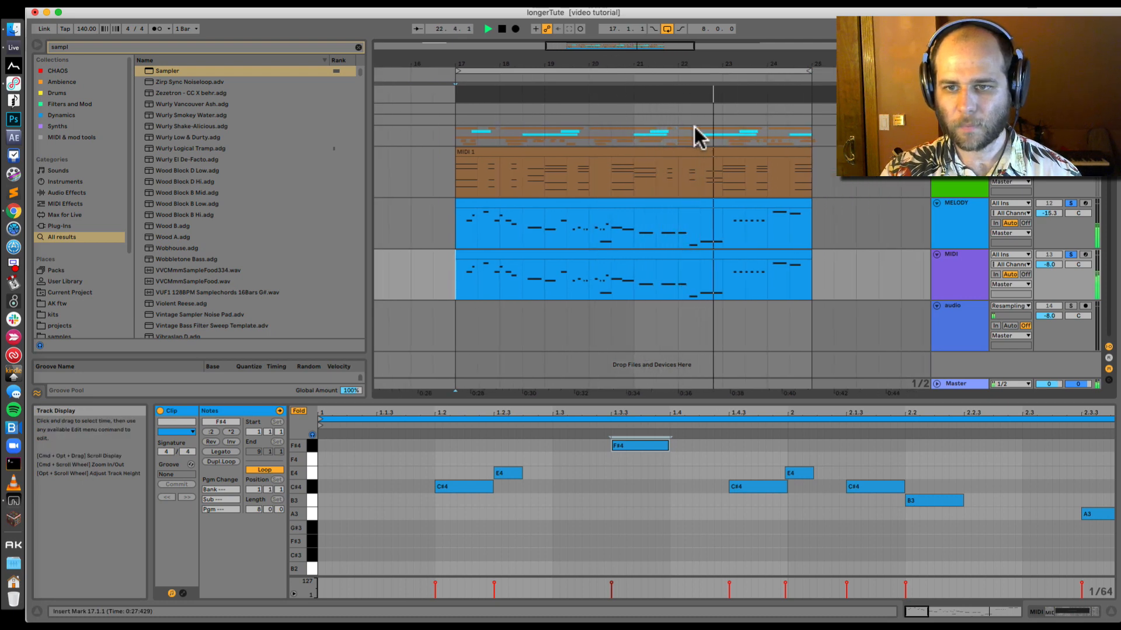
{"action": "key", "text": "space"}
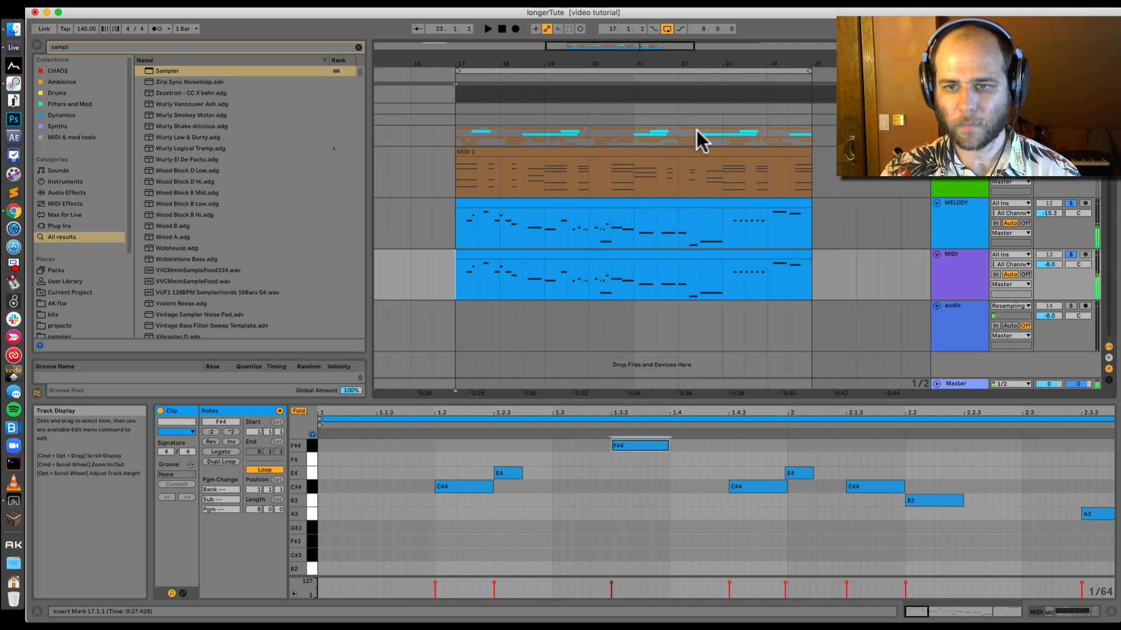
Remove the solo from the MELODY and MIDI tracks and deactivate MELODY
{"action": "left_click", "coordinate": [1070, 203]}
{"action": "left_click", "coordinate": [985, 217]}
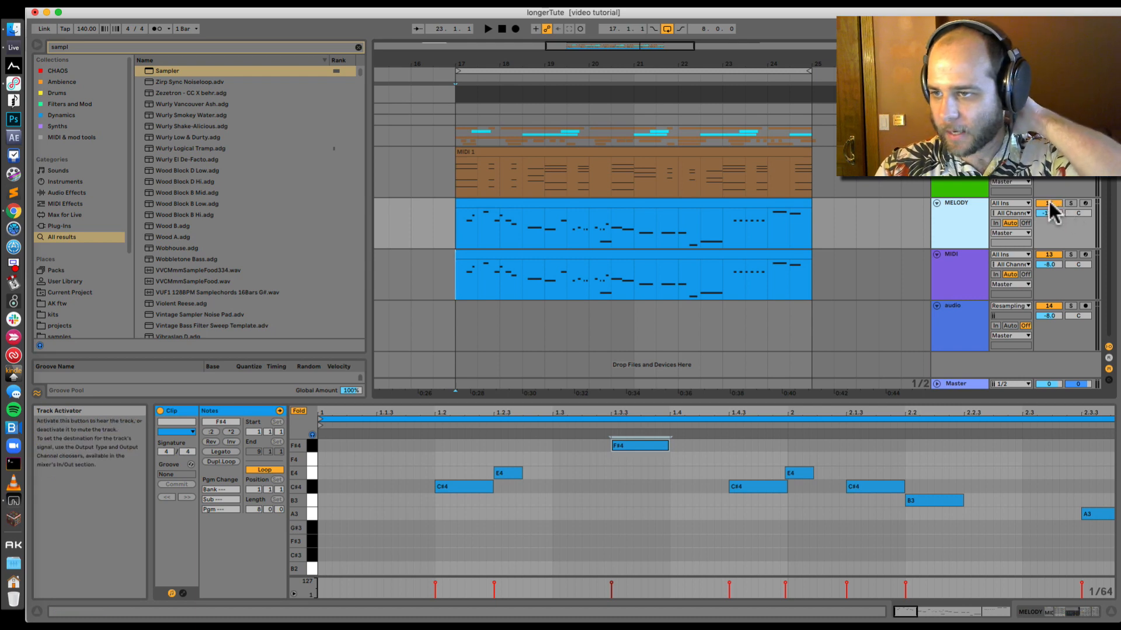
{"action": "left_click", "coordinate": [1049, 203]}
Display the pitch settings of the MIDI track's Sampler and play the loop
{"action": "left_click", "coordinate": [1073, 612]}
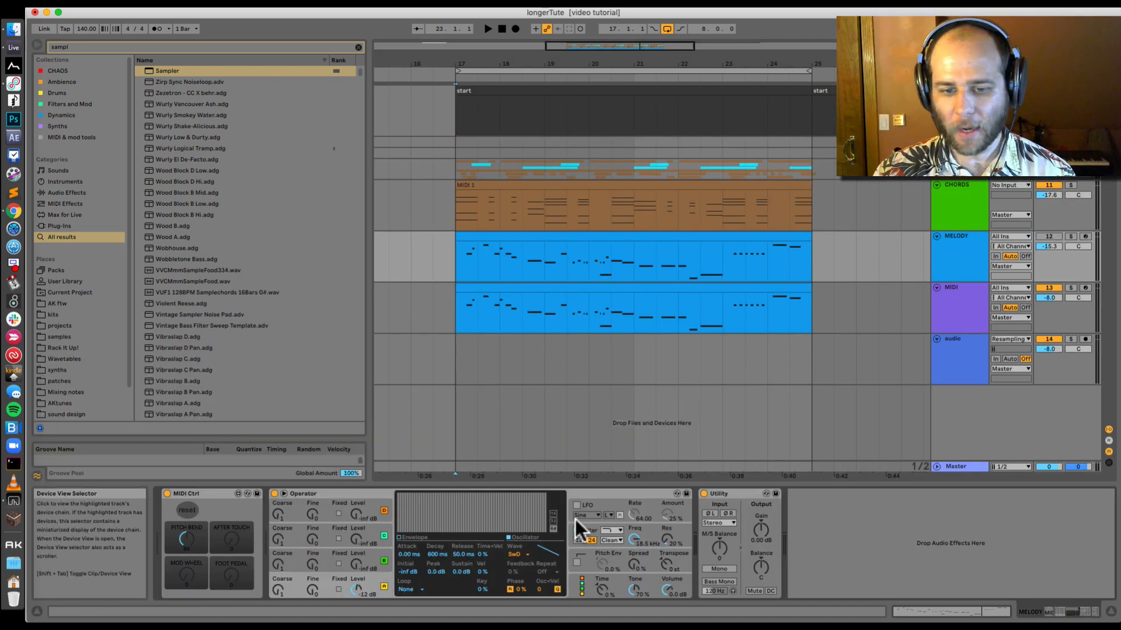
{"action": "left_click", "coordinate": [939, 300]}
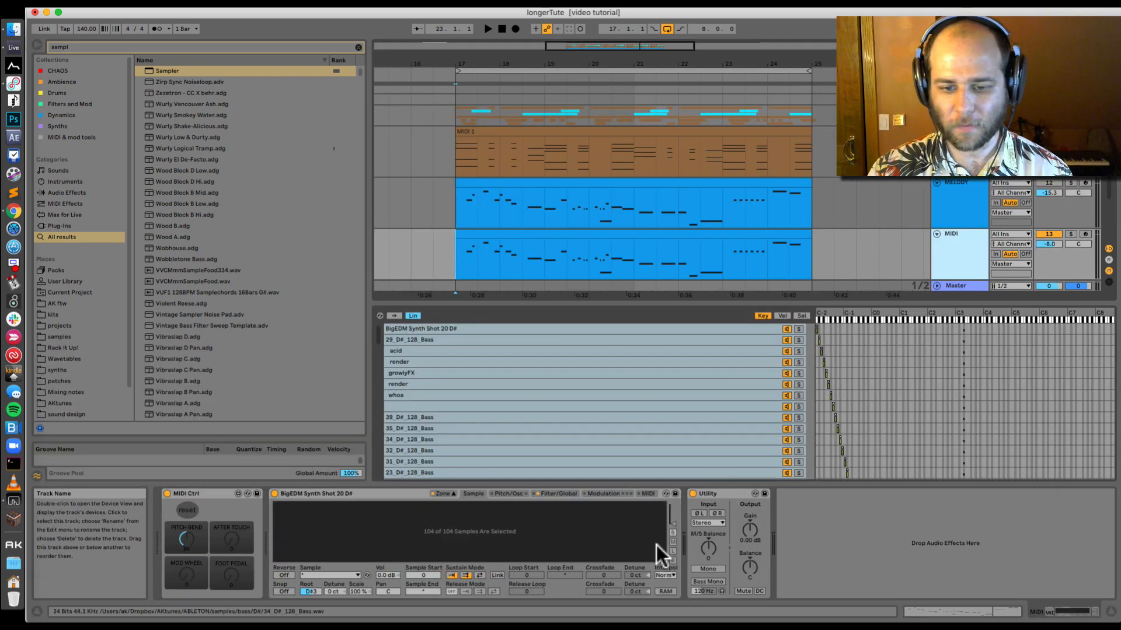
{"action": "left_click", "coordinate": [514, 493]}
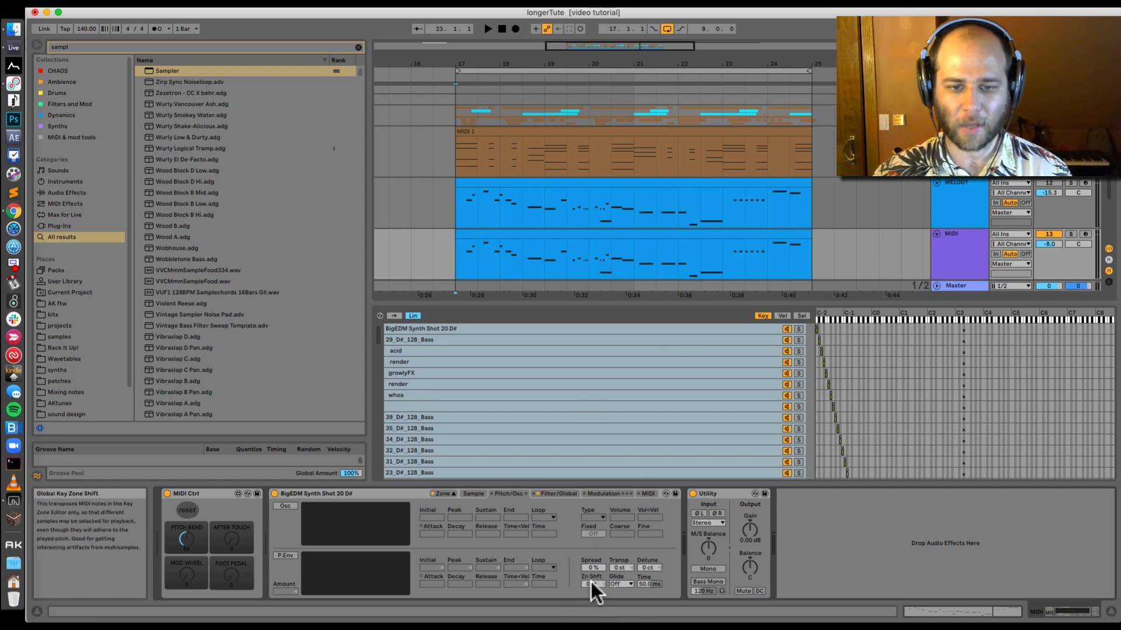
{"action": "key", "text": "space"}
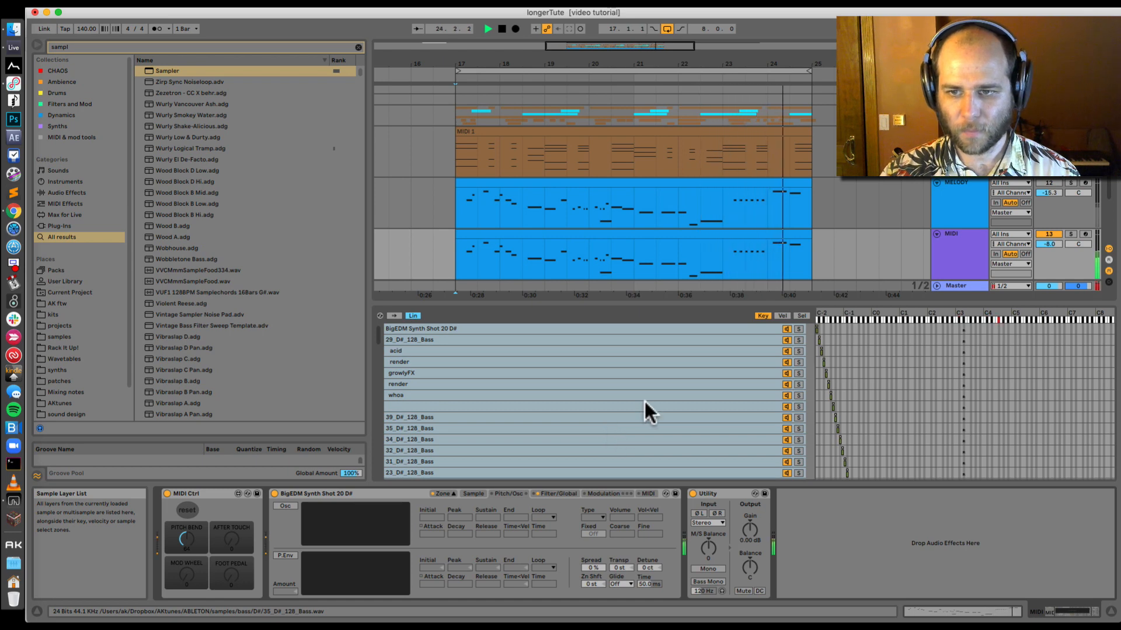
Set Sampler's key zone shift to +2 st and audition the repeated notes in bar 23
{"action": "left_click", "coordinate": [709, 259]}
{"action": "key", "text": "space"}
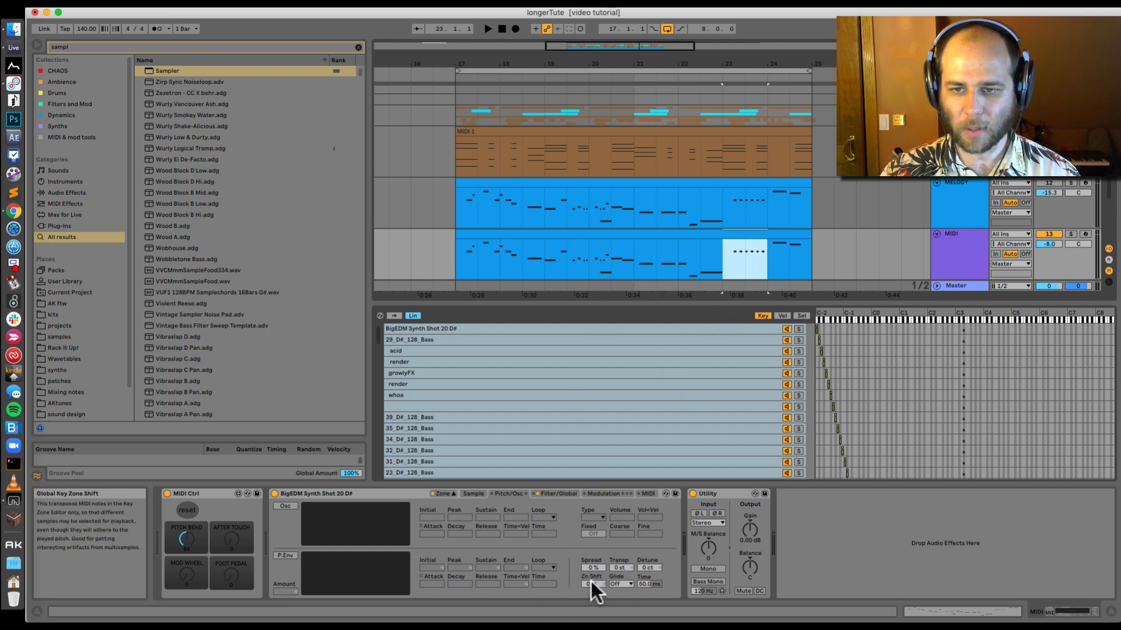
{"action": "key", "text": "space"}
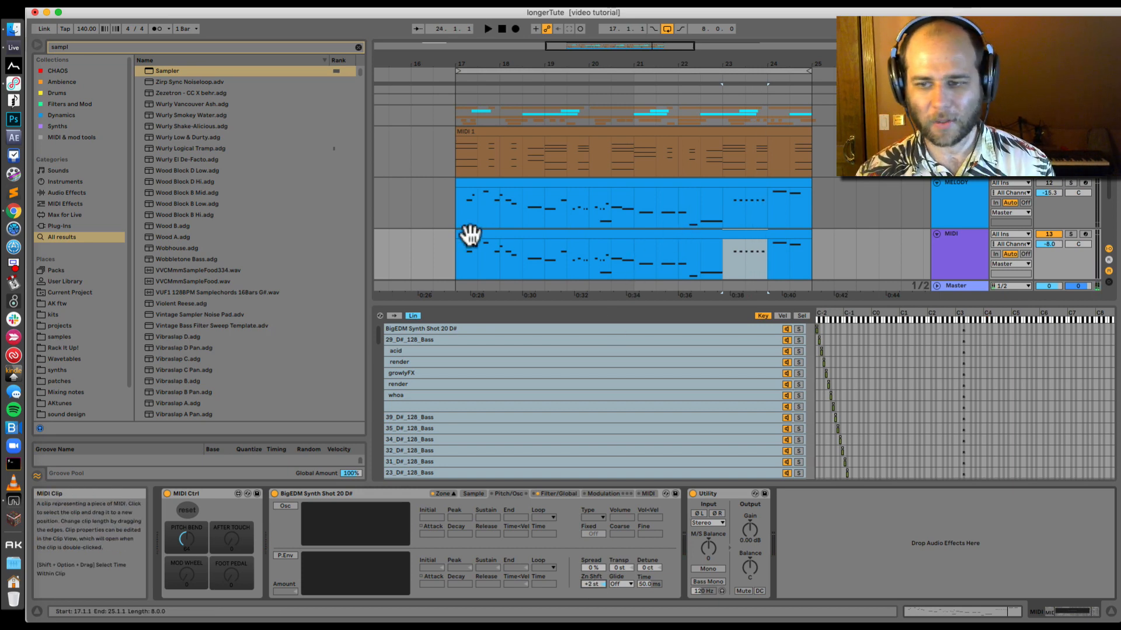
Search the browser for "lfo ran" and add the random LFO preset after Sampler on the MIDI track
{"action": "key", "text": "super+f"}
{"action": "type", "text": "l"}
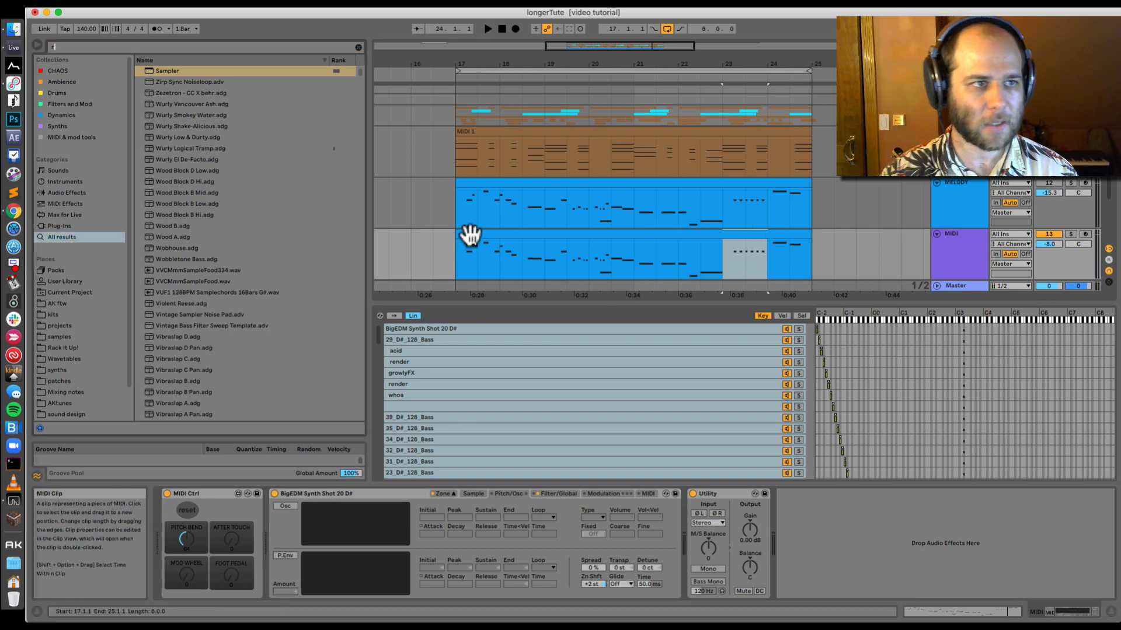
{"action": "type", "text": "fo ran"}
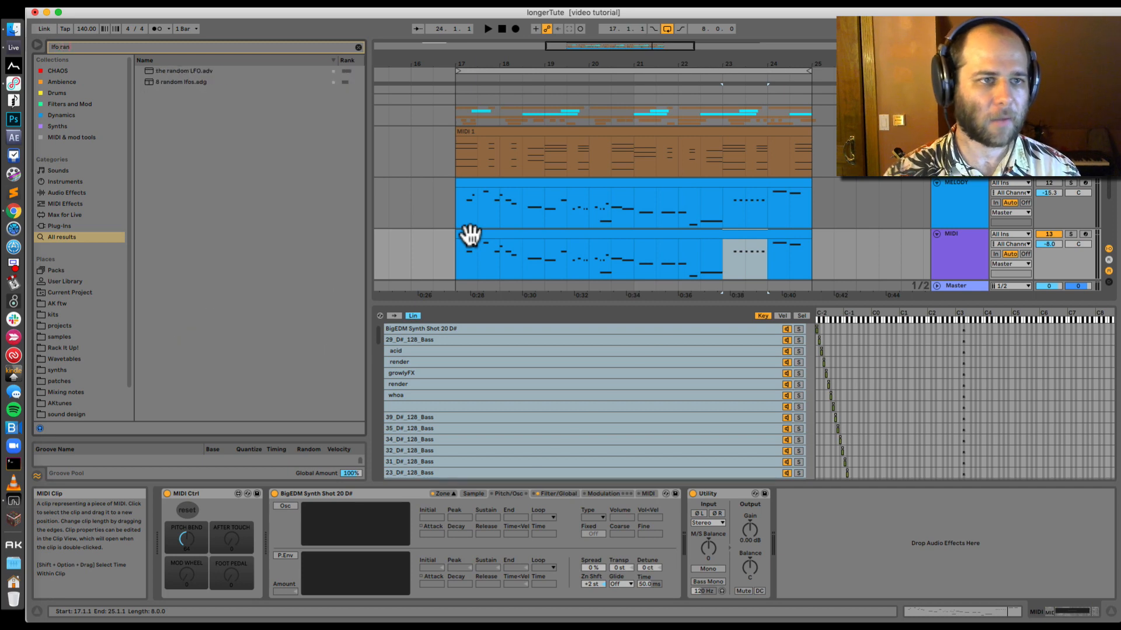
{"action": "left_click_drag", "start_coordinate": [163, 69], "coordinate": [676, 563]}
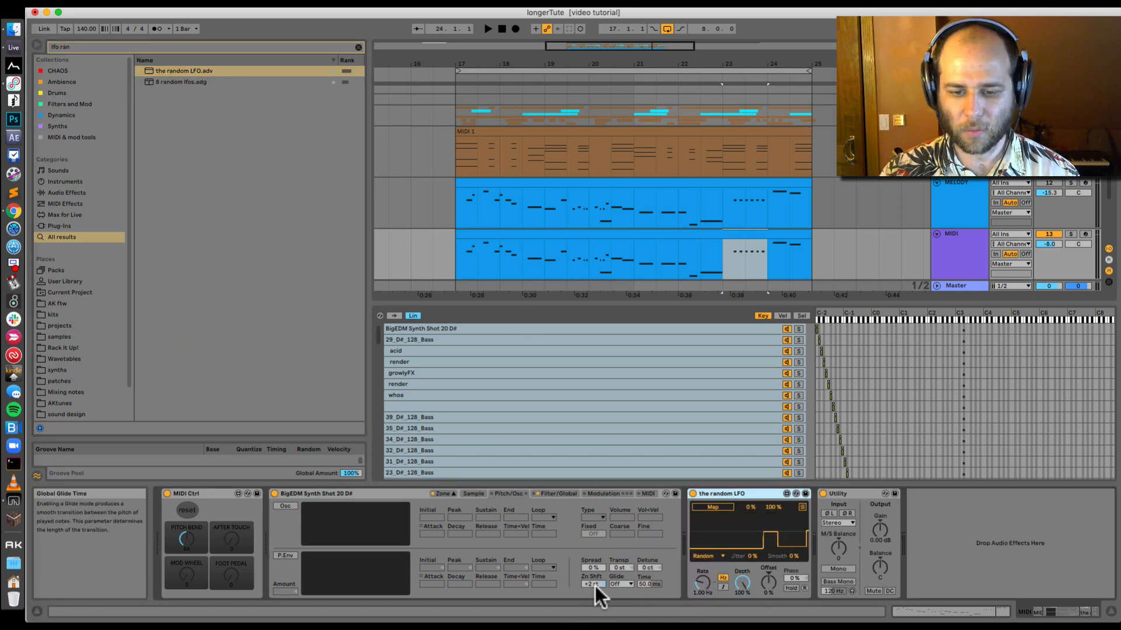
Set the random LFO's rate to 2.52 Hz and map it to Sampler's key zone shift
{"action": "left_click_drag", "start_coordinate": [702, 579], "coordinate": [702, 569]}
{"action": "left_click", "coordinate": [697, 503]}
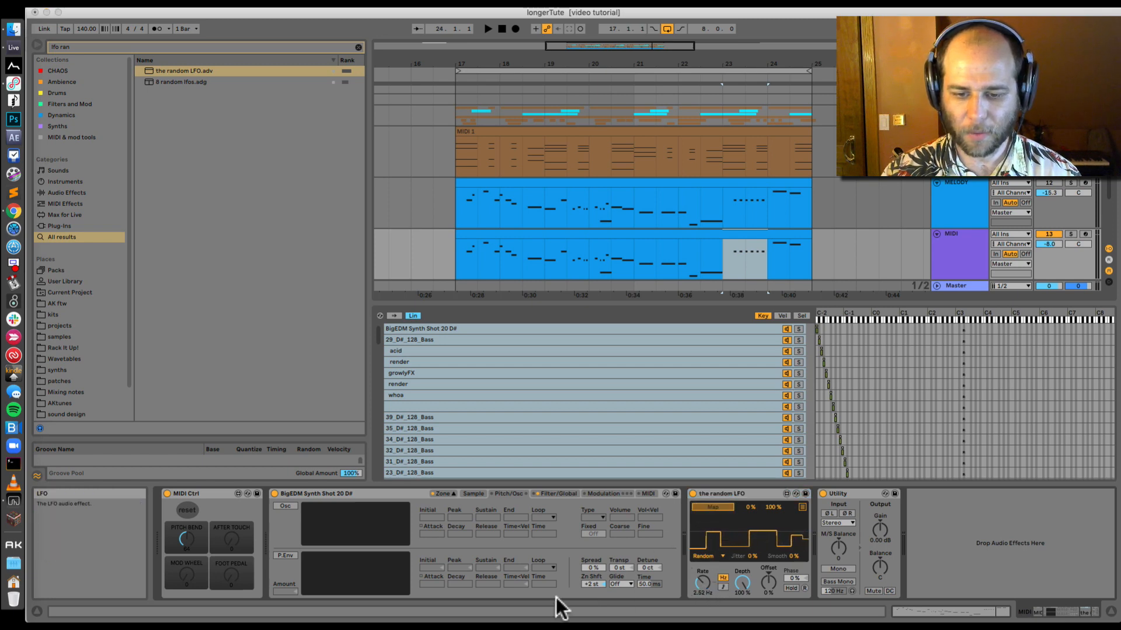
{"action": "left_click", "coordinate": [593, 584]}
Enable automatic selection of playing sample layers and audition the clip from 17.1.1 with Sampler's waveform displayed
{"action": "left_click", "coordinate": [451, 258]}
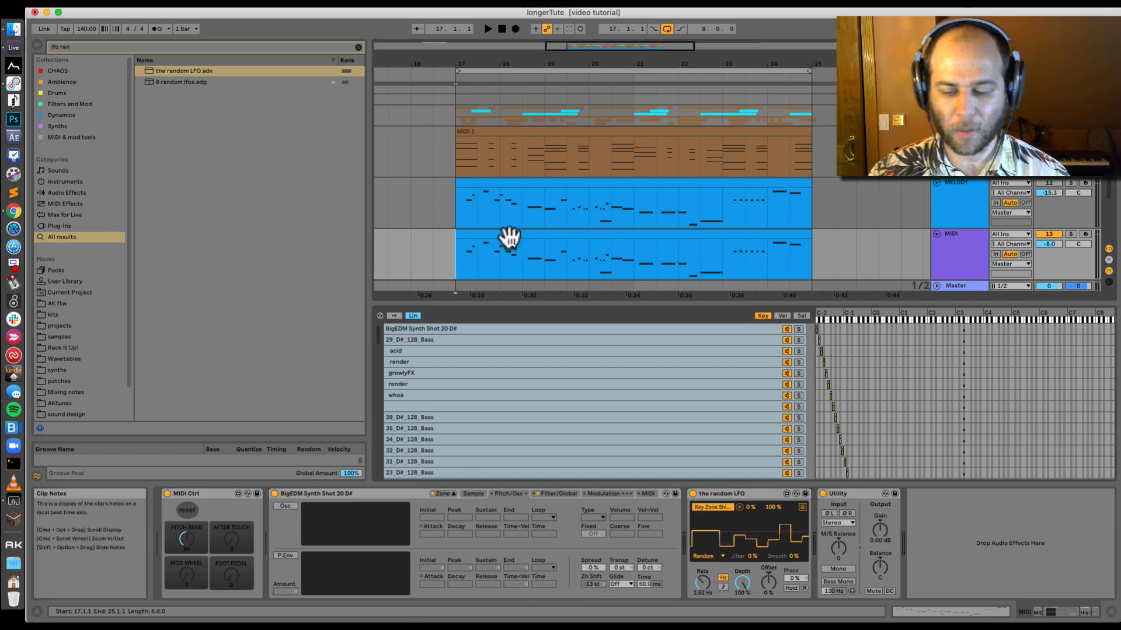
{"action": "left_click", "coordinate": [491, 373]}
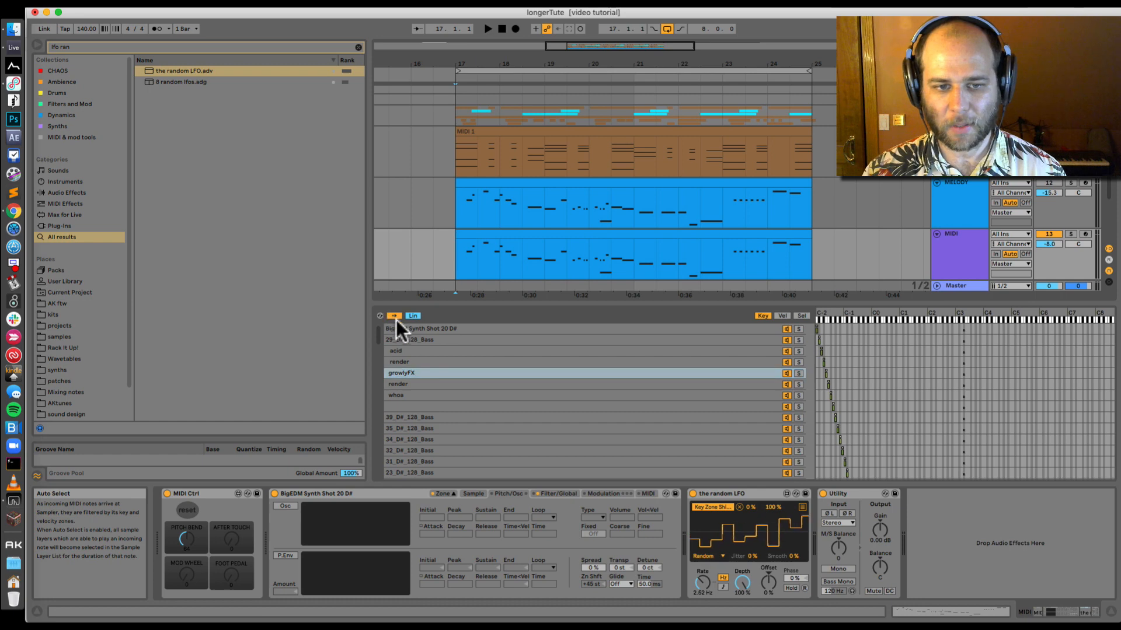
{"action": "left_click", "coordinate": [395, 316]}
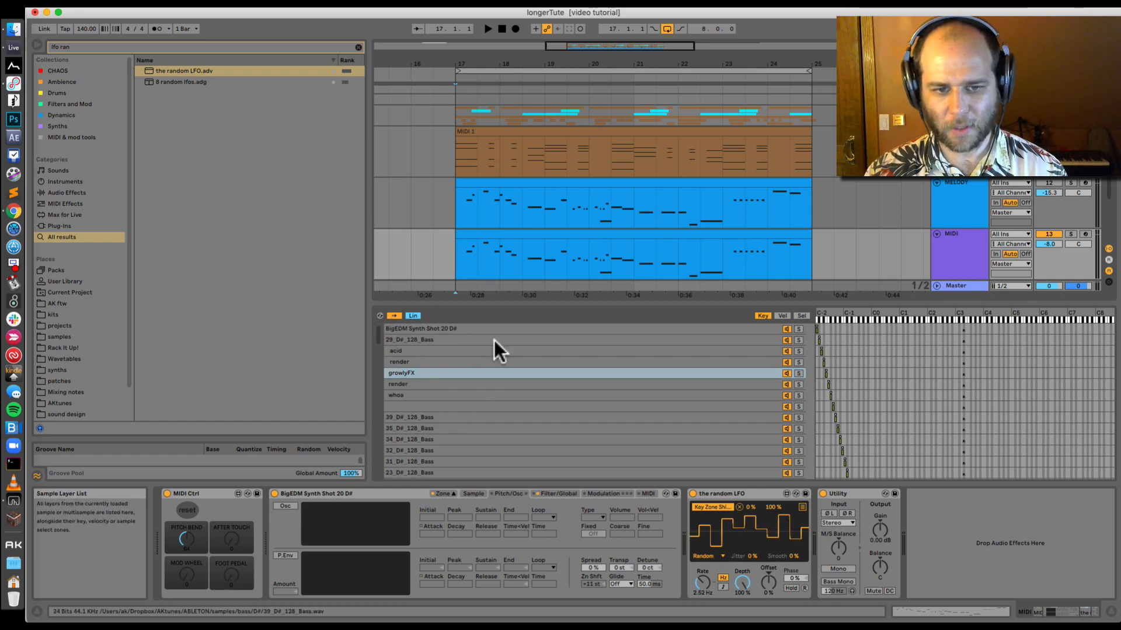
{"action": "key", "text": "space"}
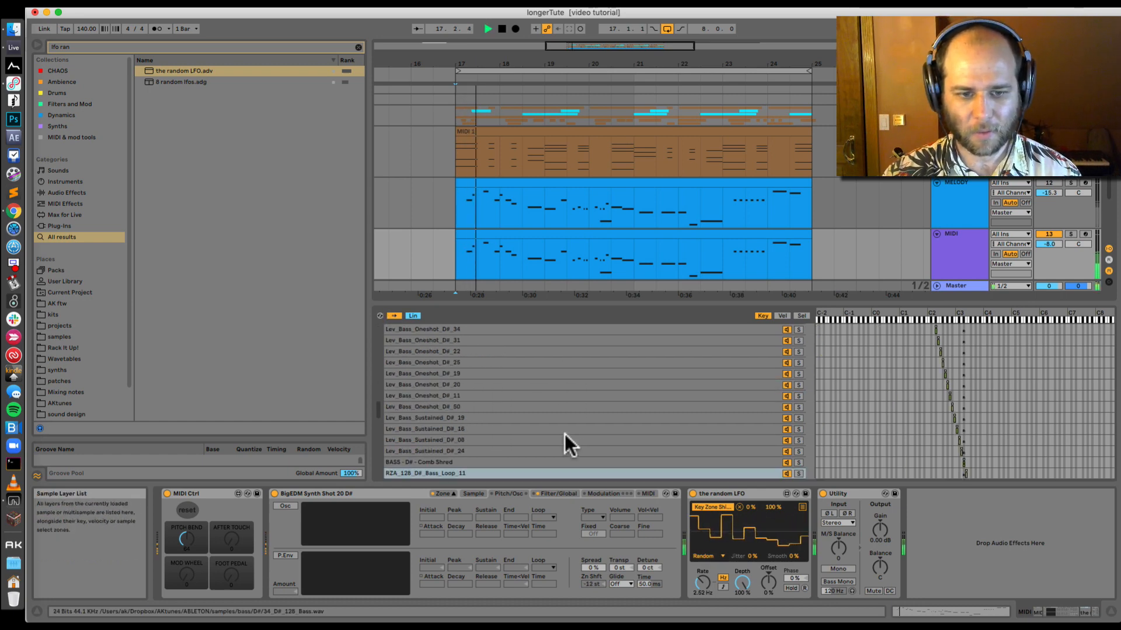
{"action": "left_click", "coordinate": [474, 493]}
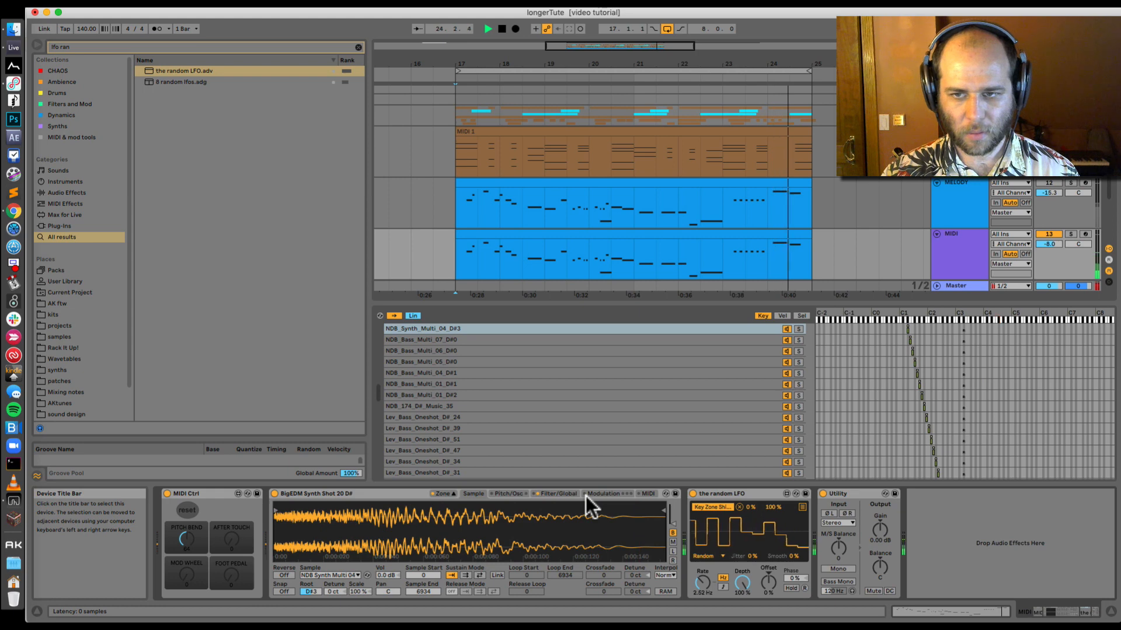
{"action": "key", "text": "space"}
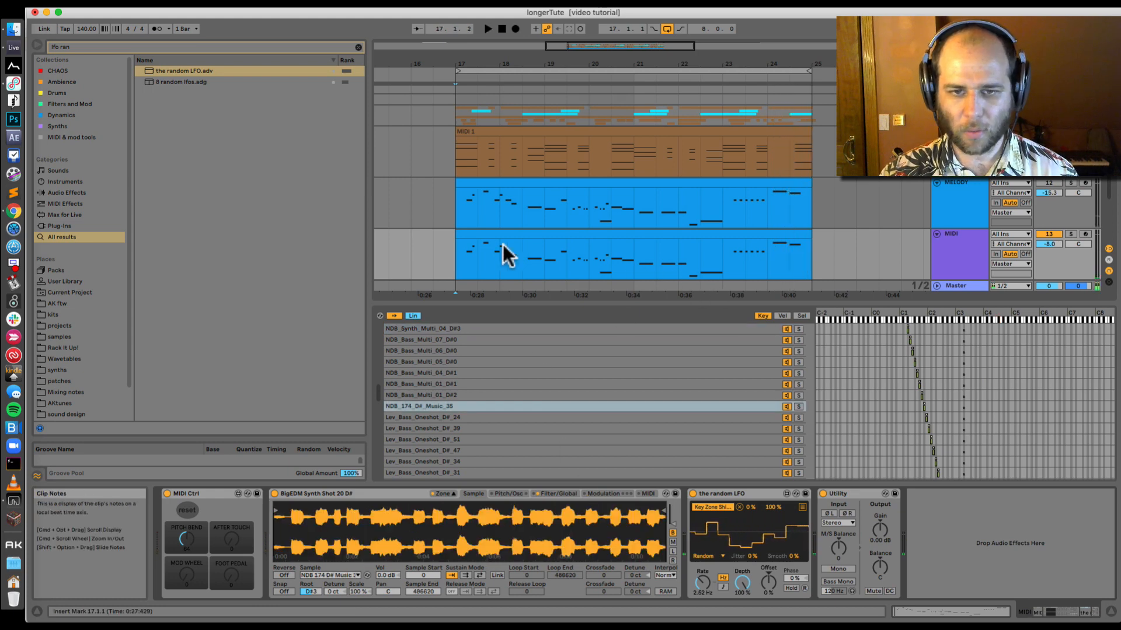
Set the release slope of Sampler's volume envelope to about -65% and limit its voices to 1
{"action": "left_click", "coordinate": [488, 233]}
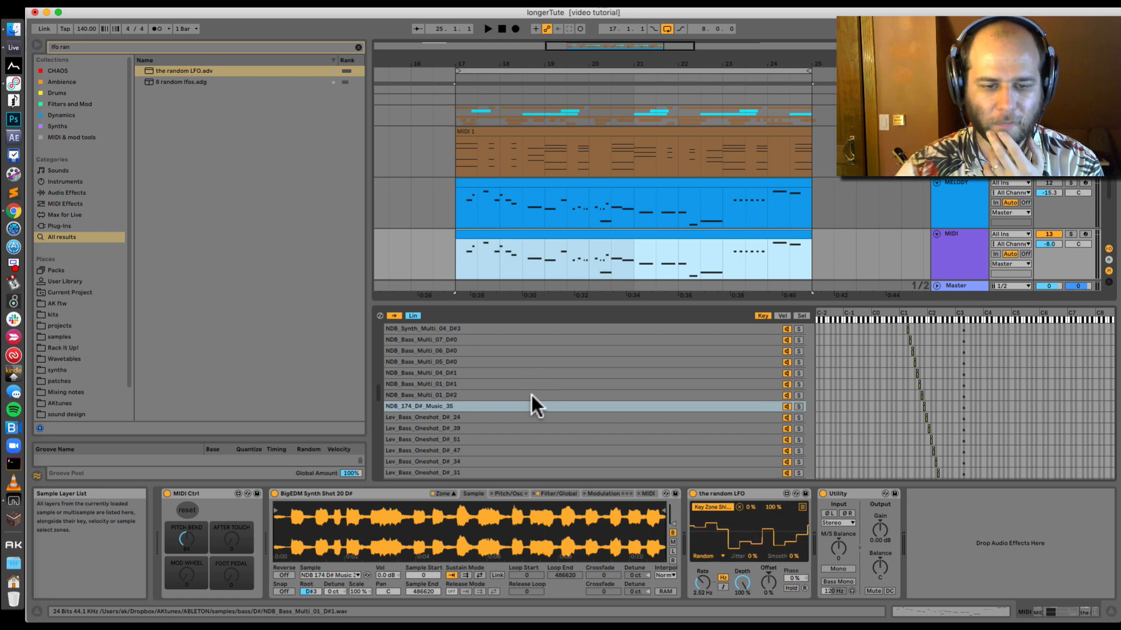
{"action": "left_click", "coordinate": [541, 490]}
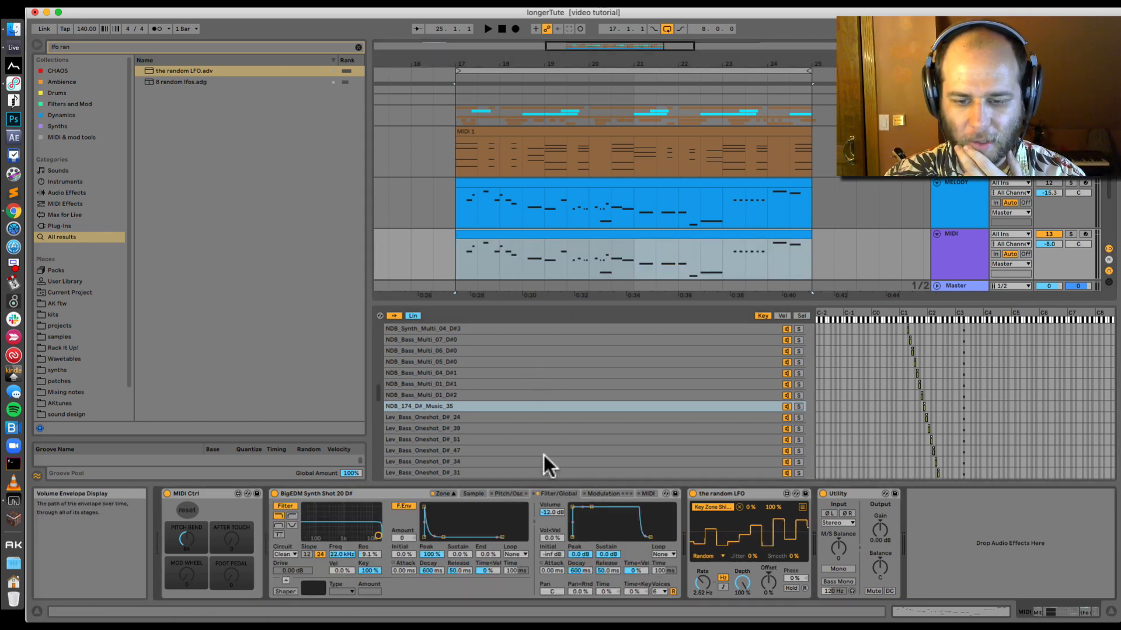
{"action": "left_click_drag", "start_coordinate": [603, 572], "coordinate": [647, 513]}
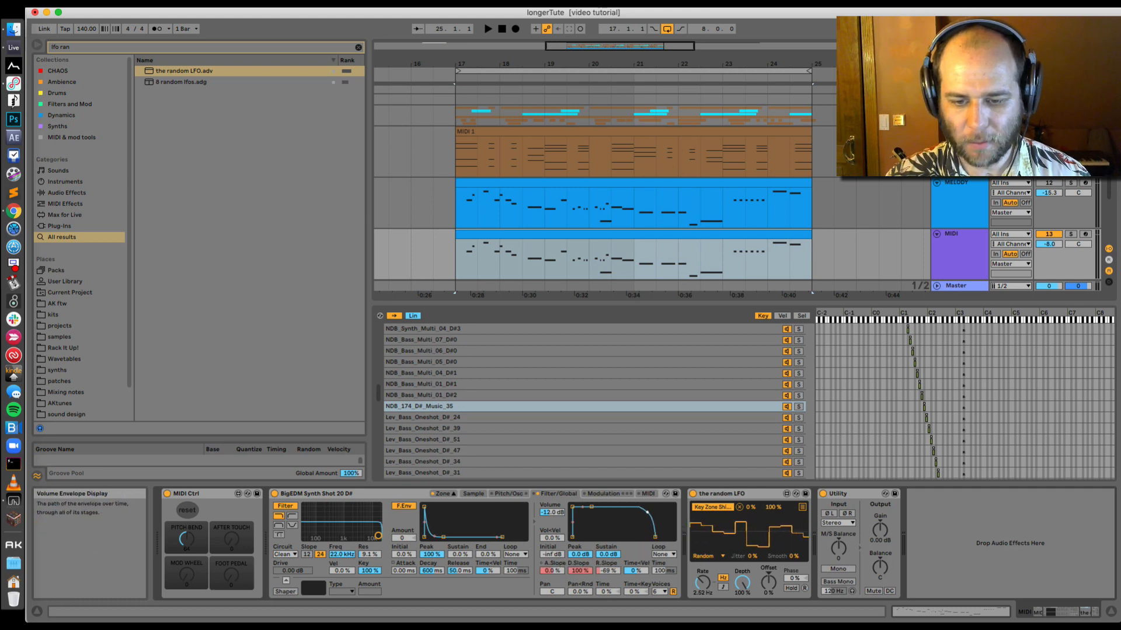
{"action": "left_click", "coordinate": [659, 590]}
{"action": "left_click", "coordinate": [655, 459]}
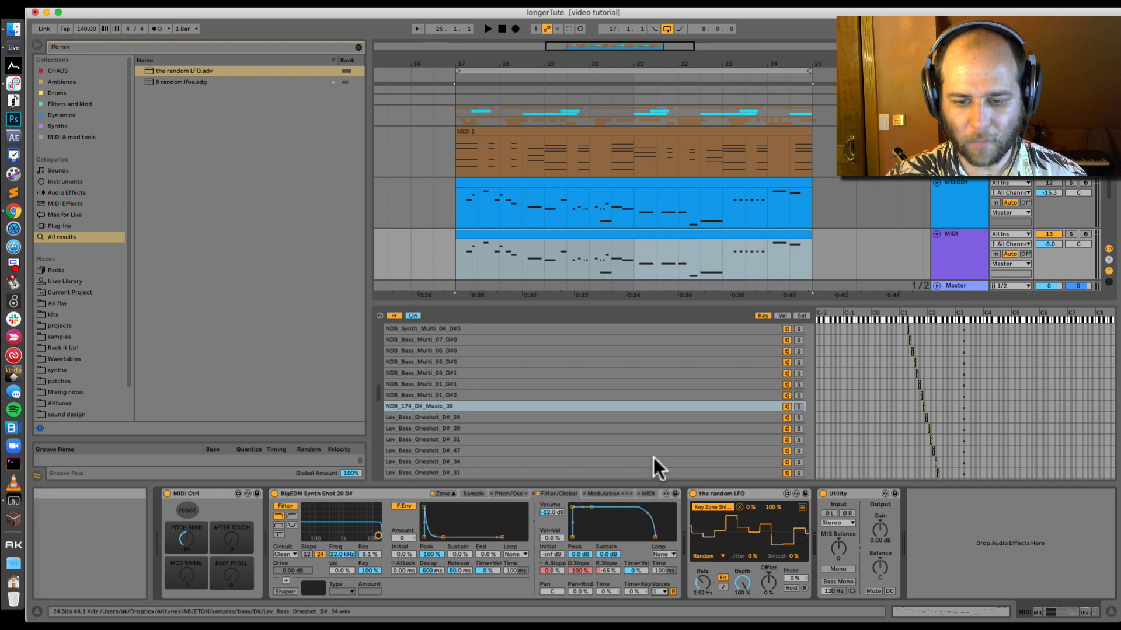
Turn off Sampler's filter, balance the levels with Sampler's volume at about -6.86 dB and the MIDI track at -8.8, auditioning the clip
{"action": "left_click", "coordinate": [296, 506]}
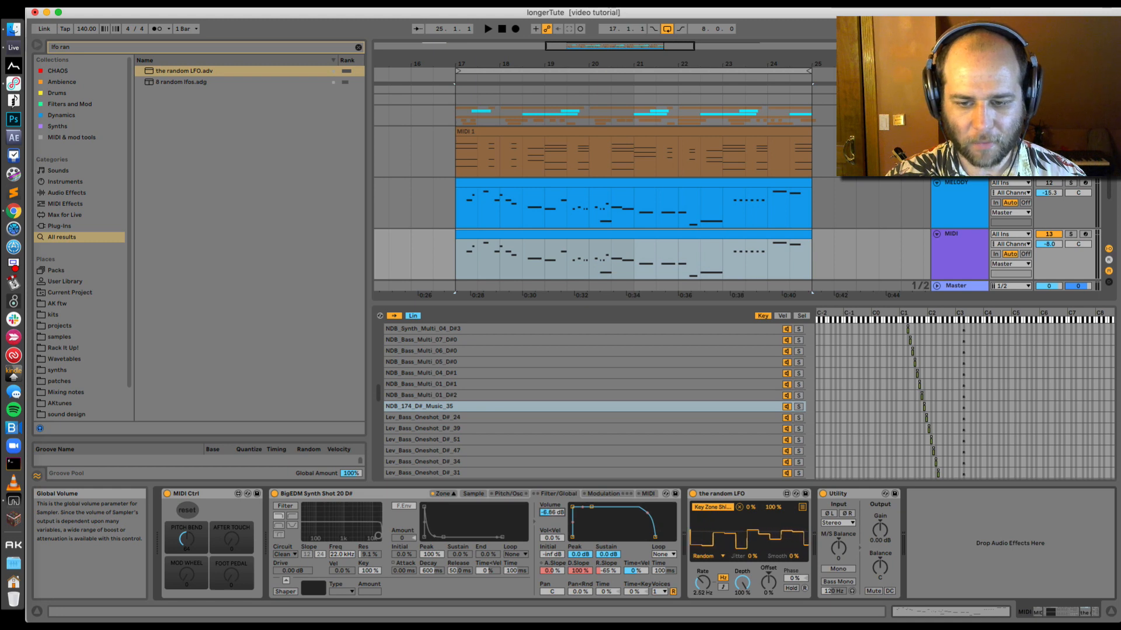
{"action": "left_click_drag", "start_coordinate": [1049, 244], "coordinate": [1049, 246]}
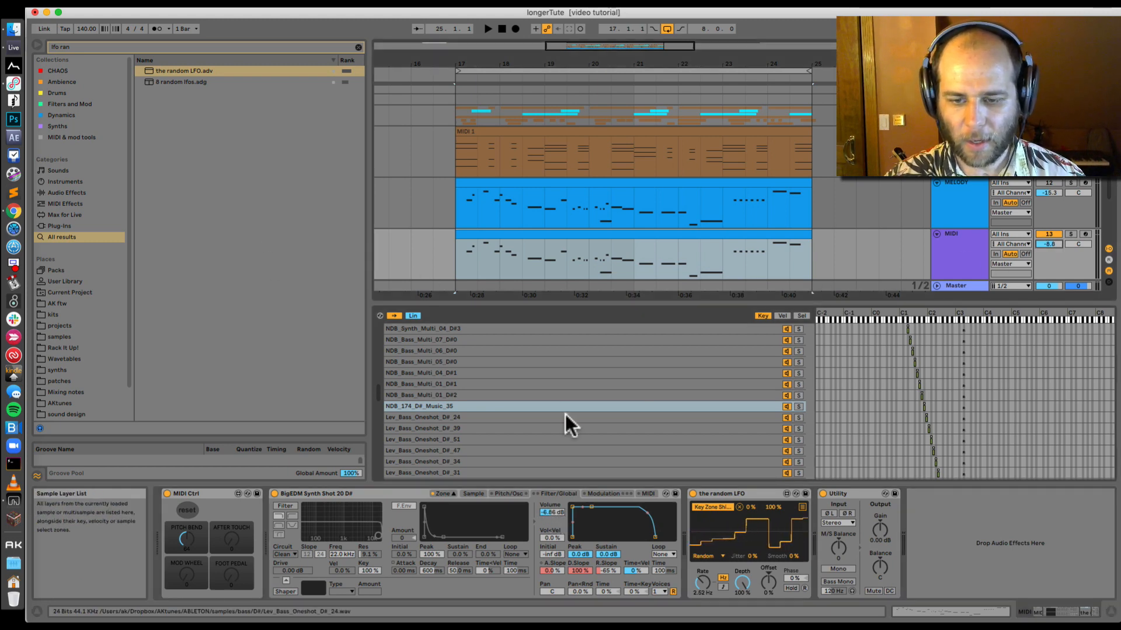
{"action": "key", "text": "space"}
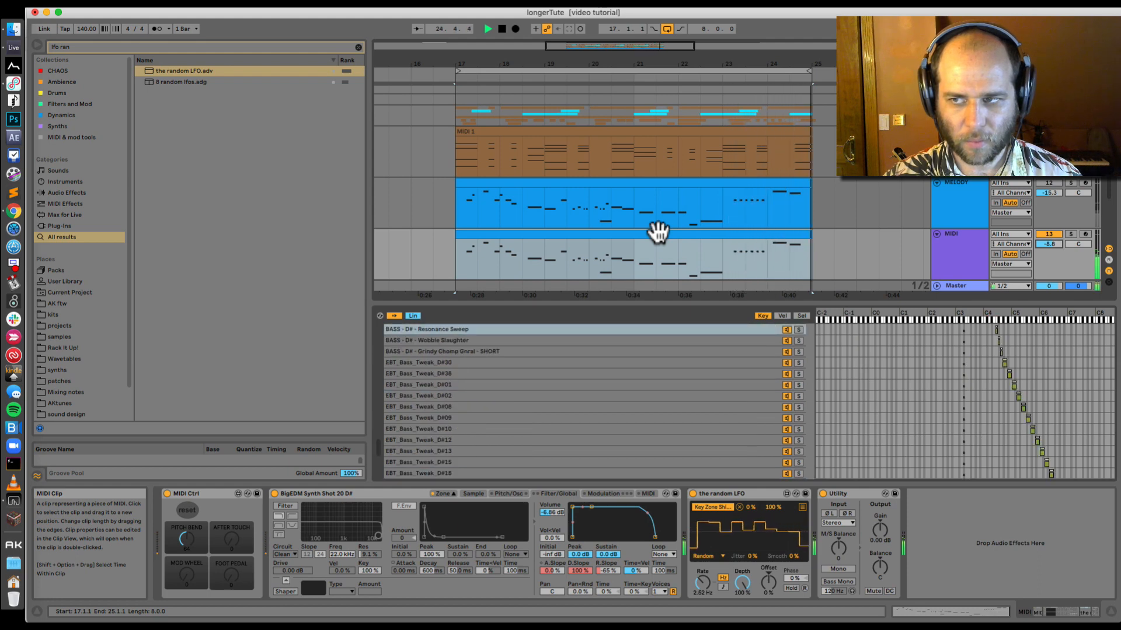
{"action": "key", "text": "space"}
Duplicate the MIDI track's clip so the copy spans bars 25 to 33
{"action": "scroll", "coordinate": [641, 189], "scroll_direction": "down", "scroll_amount": 1}
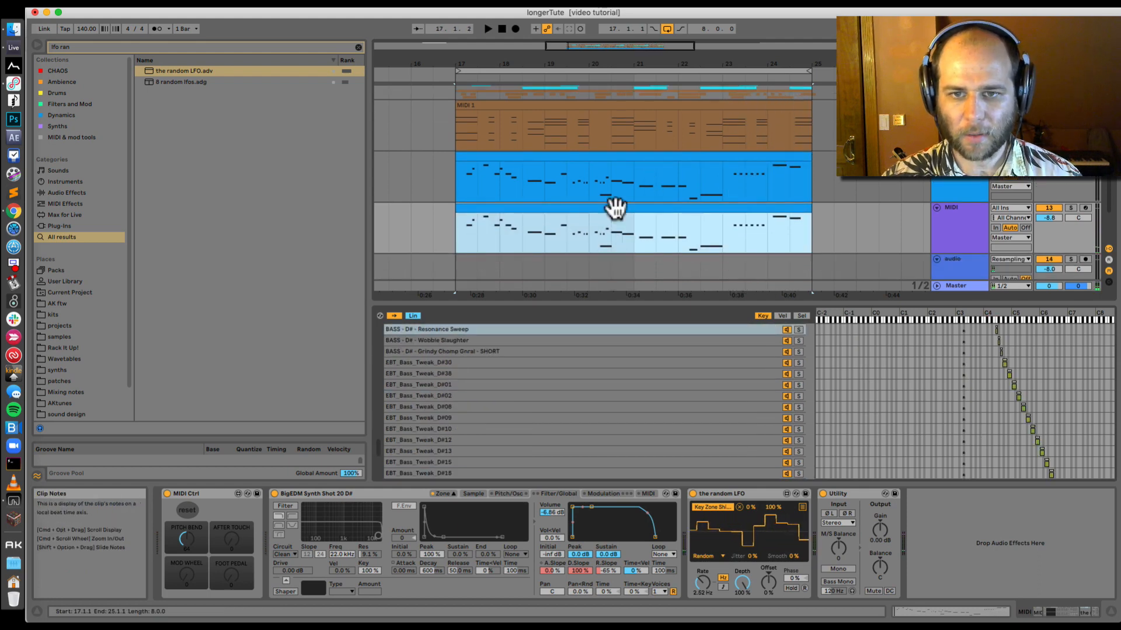
{"action": "key", "text": "super+d"}
{"action": "left_click_drag", "start_coordinate": [593, 90], "coordinate": [718, 80]}
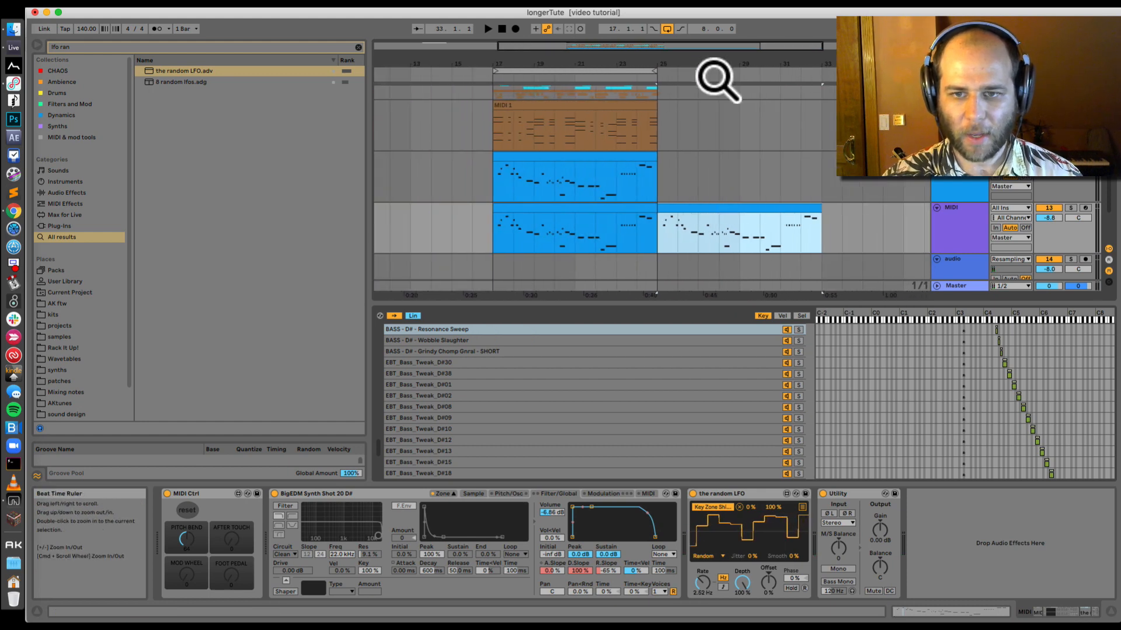
Search the browser for "pro-l" and insert FF Pro-L 2 before Utility on the MIDI track
{"action": "key", "text": "super+f"}
{"action": "type", "text": "g"}
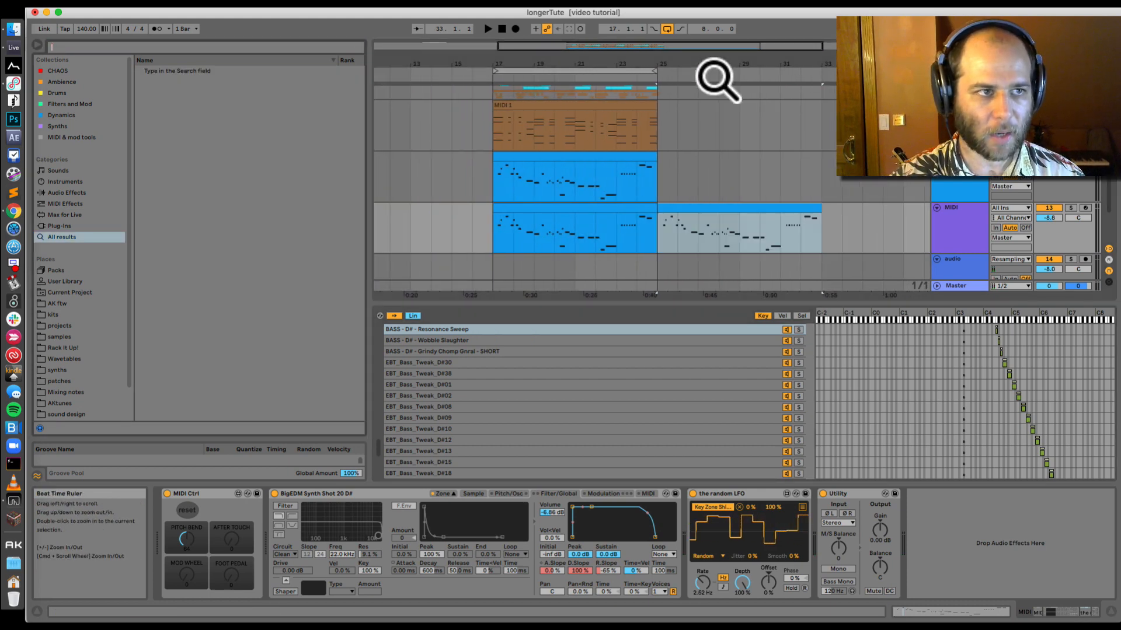
{"action": "type", "text": "pro-l"}
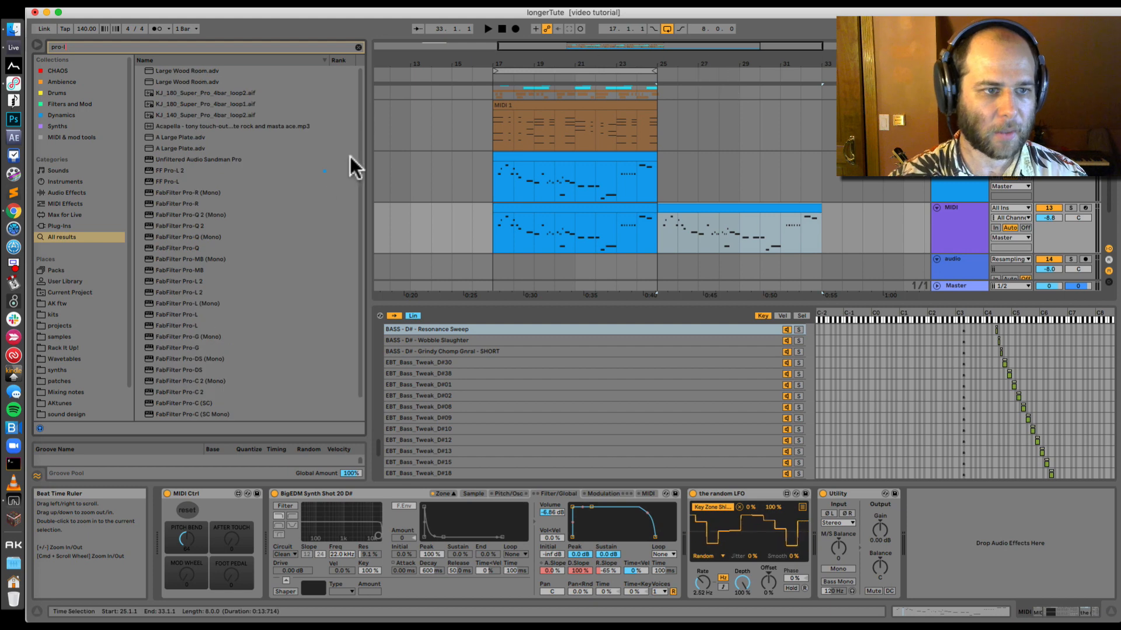
{"action": "left_click_drag", "start_coordinate": [674, 327], "coordinate": [833, 519]}
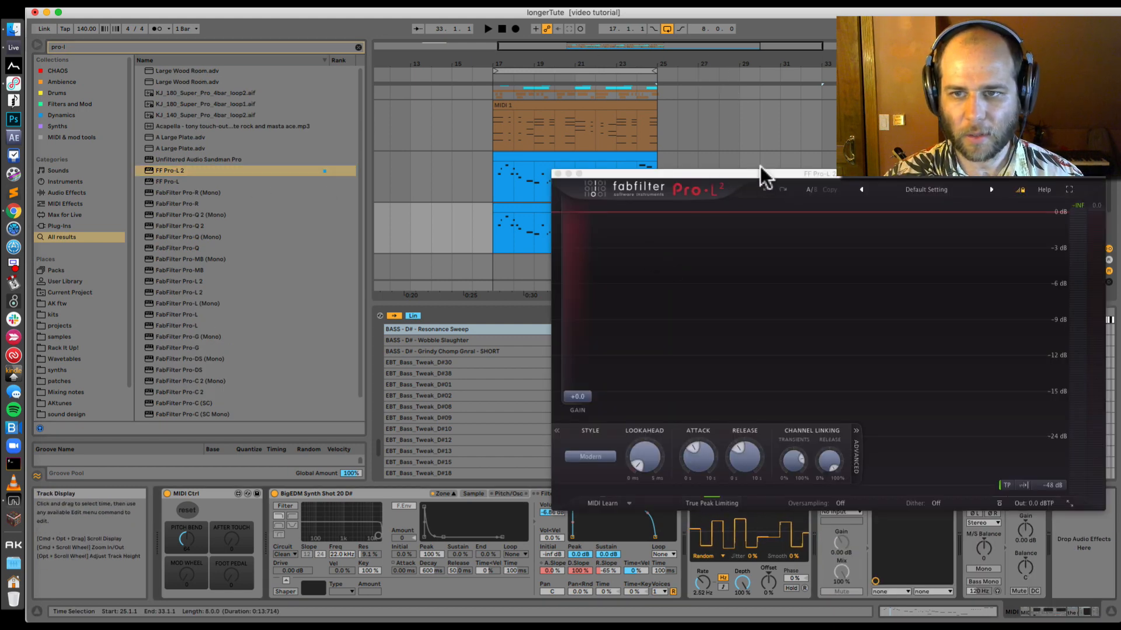
{"action": "left_click_drag", "start_coordinate": [740, 172], "coordinate": [457, 115]}
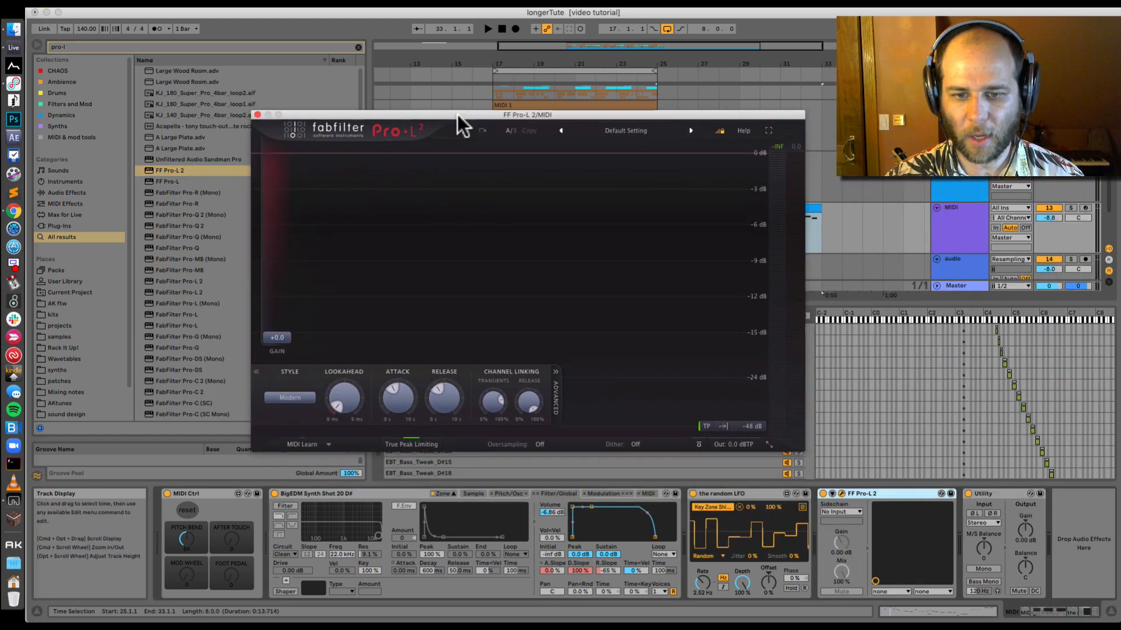
Set Pro-L 2's output level to -8 dB
{"action": "left_click", "coordinate": [751, 426]}
{"action": "left_click", "coordinate": [725, 399]}
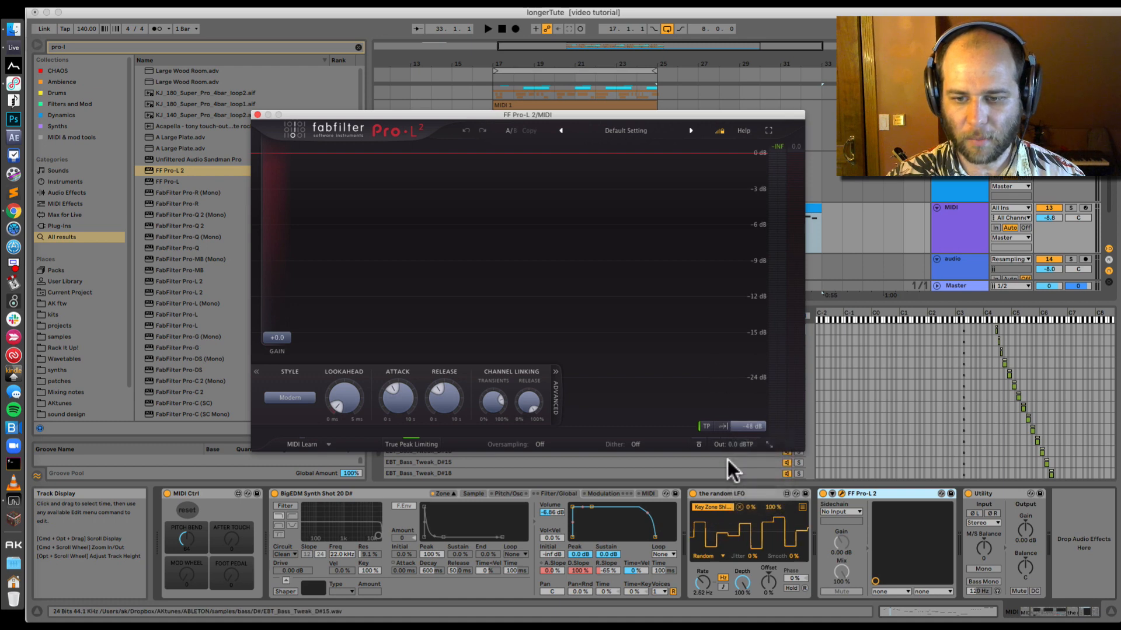
{"action": "double_click", "coordinate": [733, 444]}
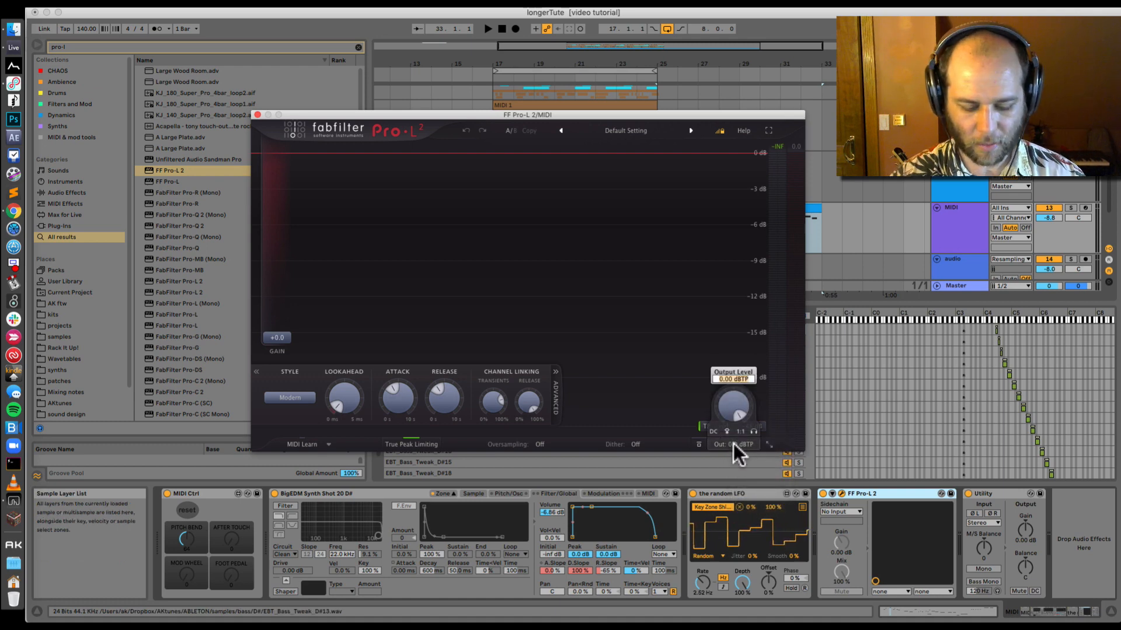
{"action": "type", "text": "-8"}
{"action": "key", "text": "Return"}
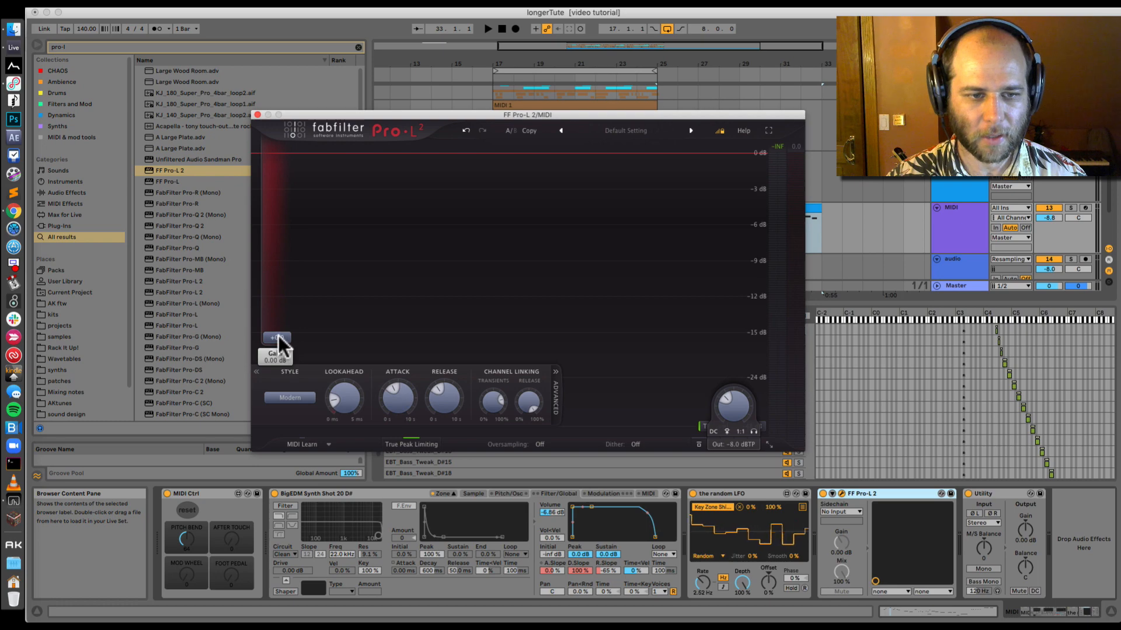
Audition the first MIDI clip from 17.1.1 while setting Pro-L 2's gain to +7.8 dB and shortening its attack
{"action": "key", "text": "super+w"}
{"action": "left_click", "coordinate": [498, 208]}
{"action": "key", "text": "space"}
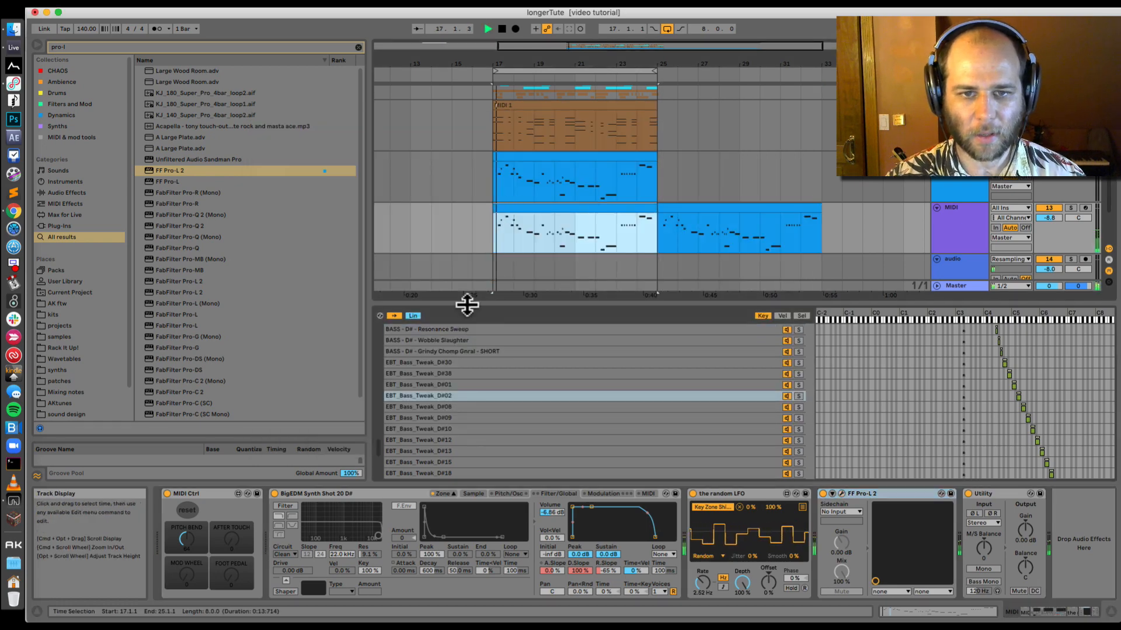
{"action": "key", "text": "super+Tab"}
{"action": "left_click", "coordinate": [840, 496]}
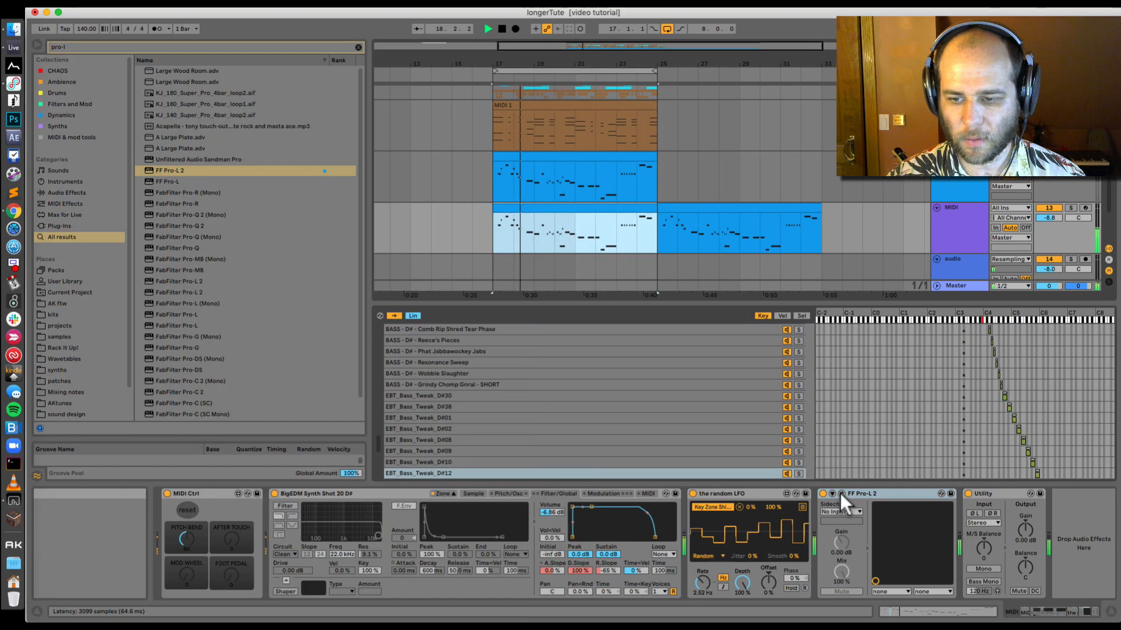
{"action": "left_click", "coordinate": [841, 494]}
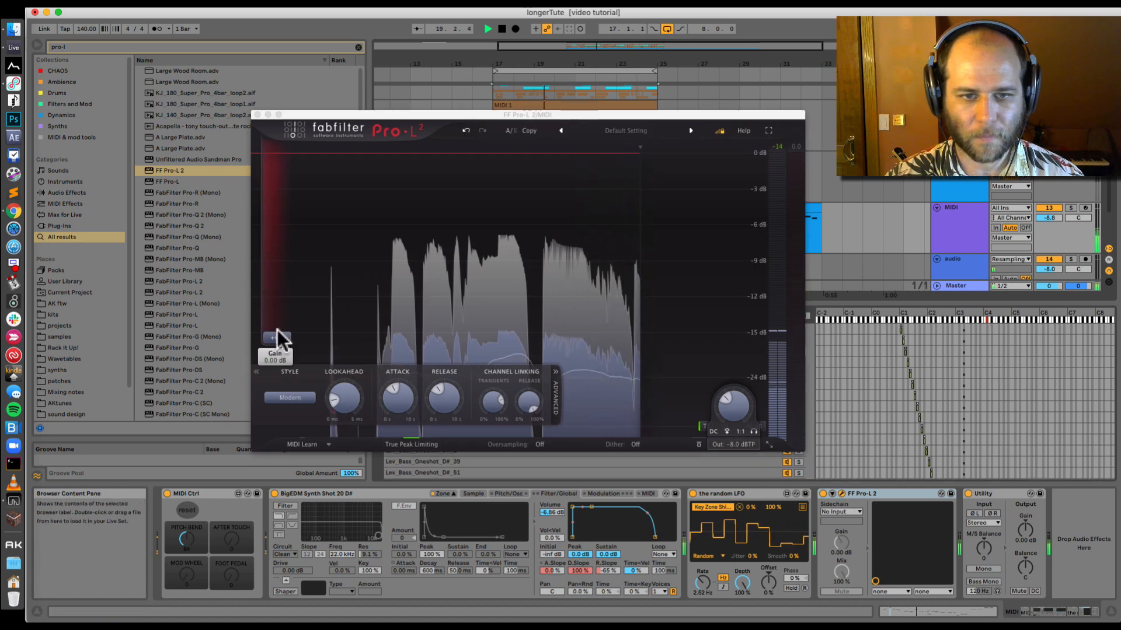
{"action": "left_click_drag", "start_coordinate": [280, 332], "coordinate": [268, 264]}
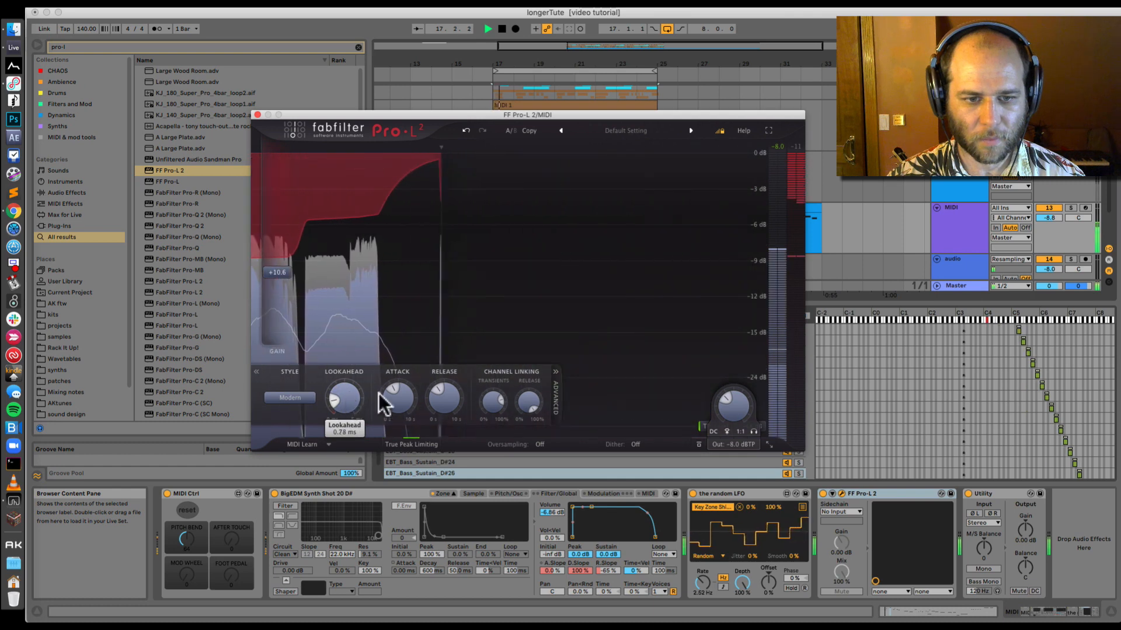
{"action": "left_click_drag", "start_coordinate": [397, 410], "coordinate": [395, 432]}
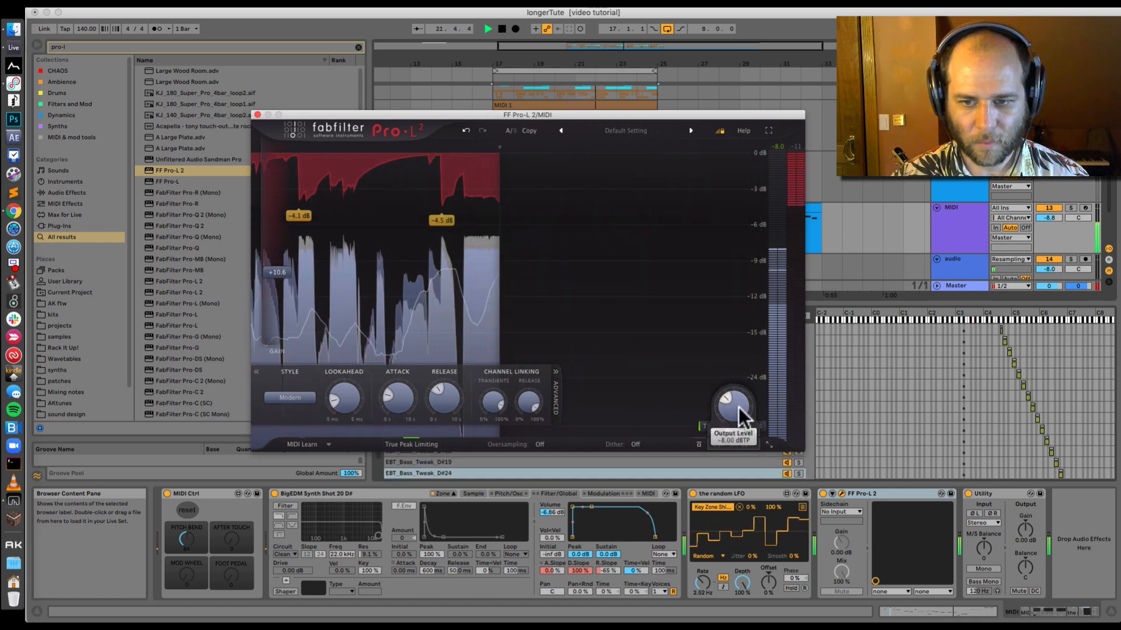
{"action": "left_click_drag", "start_coordinate": [275, 270], "coordinate": [274, 287]}
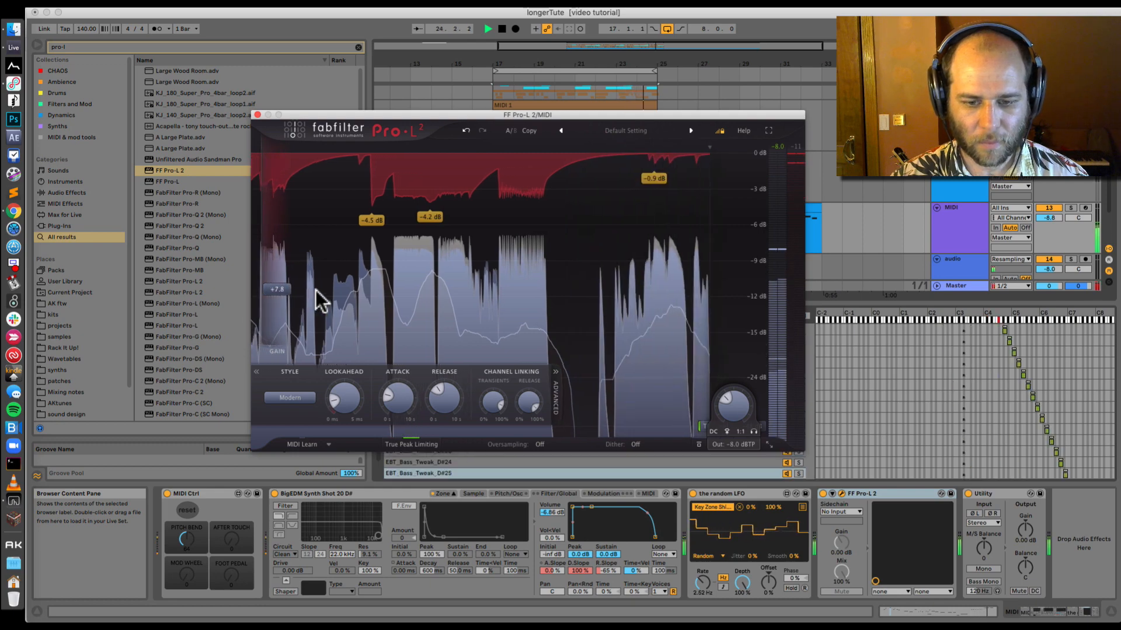
{"action": "key", "text": "super+alt+p"}
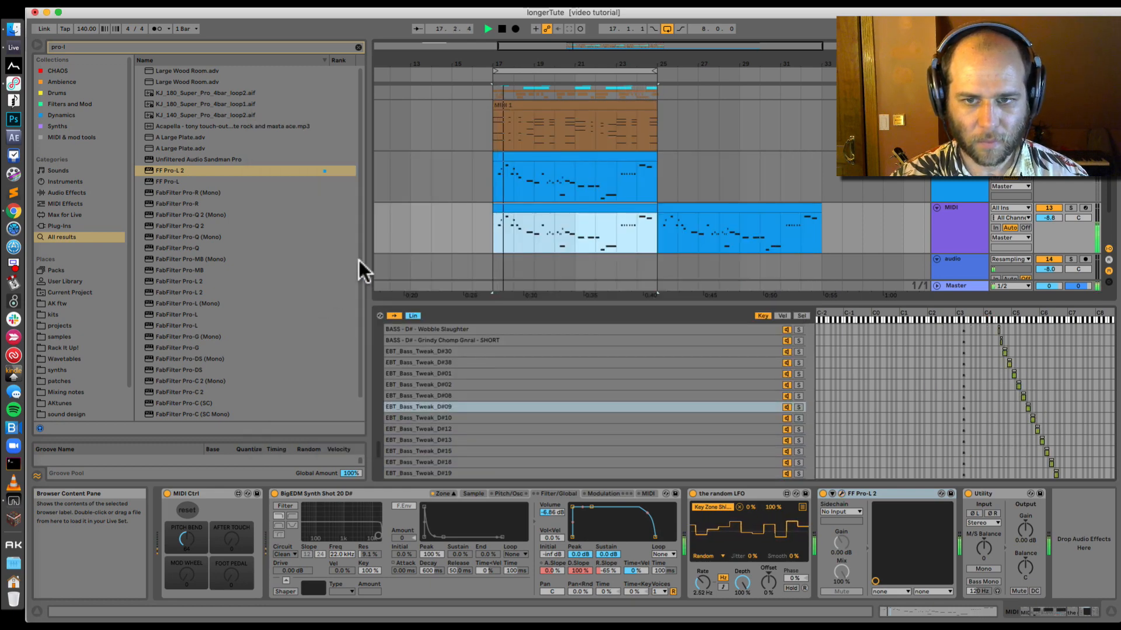
{"action": "key", "text": "space"}
Rename the MIDI track as BASS CHOPS and freeze it
{"action": "right_click", "coordinate": [961, 215]}
{"action": "left_click", "coordinate": [939, 212]}
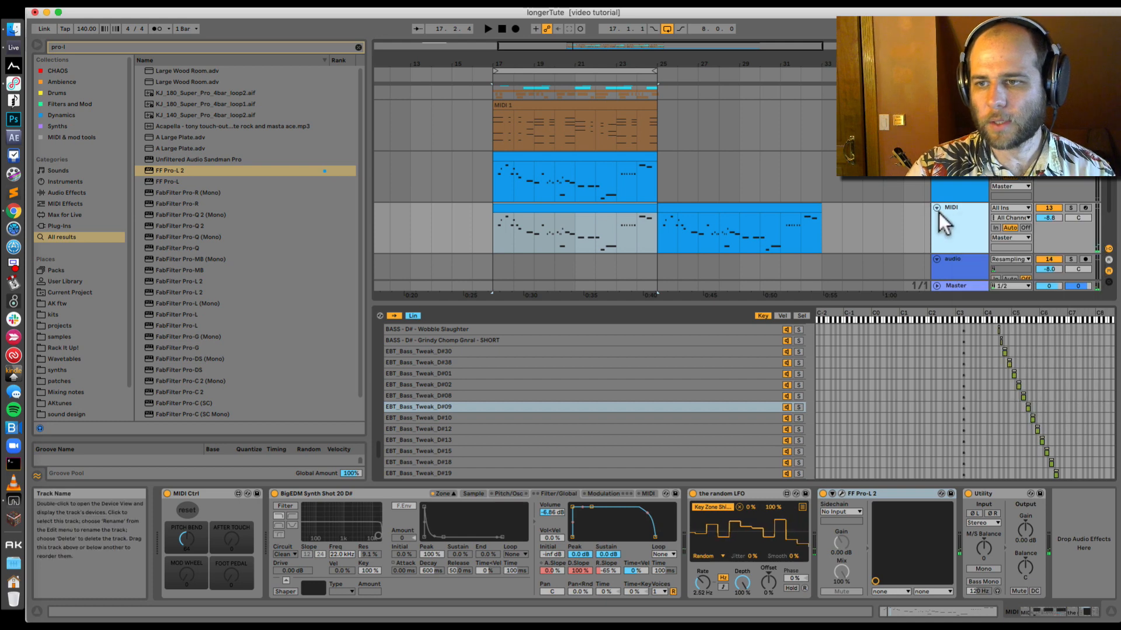
{"action": "key", "text": "super+r"}
{"action": "type", "text": "BASS CHOPS"}
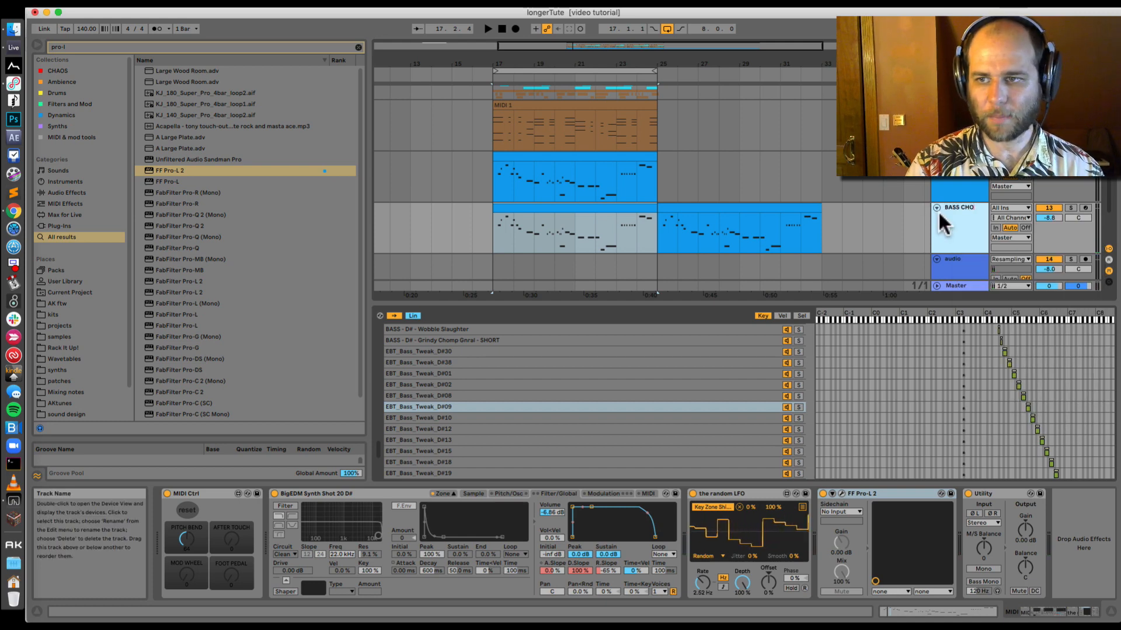
{"action": "key", "text": "Return"}
{"action": "right_click", "coordinate": [945, 214]}
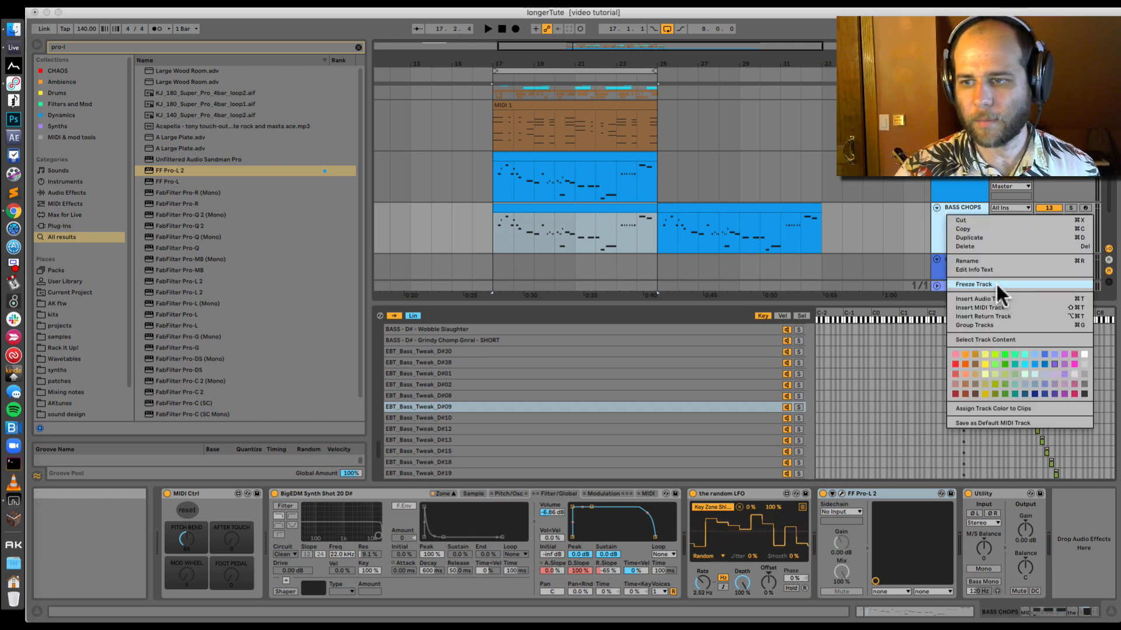
{"action": "left_click", "coordinate": [996, 285]}
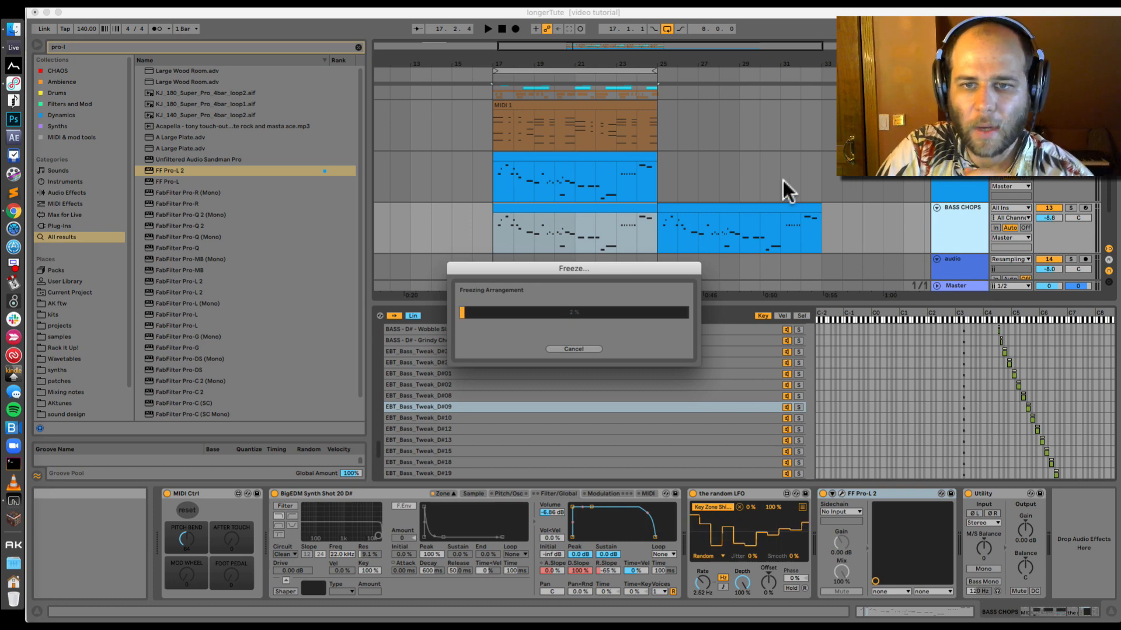
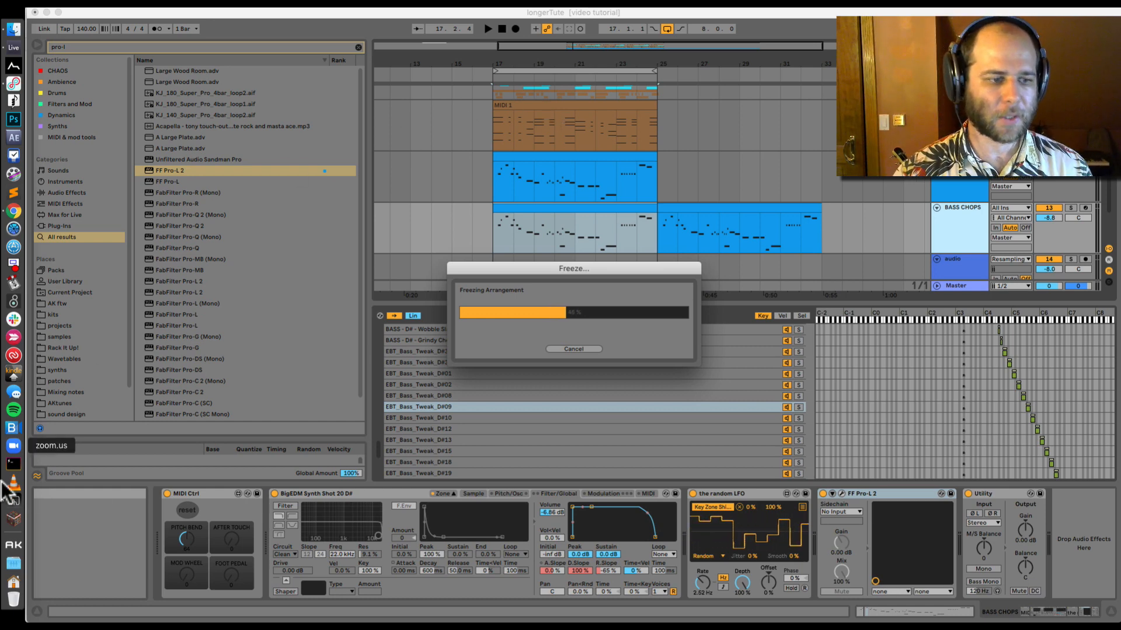
Launch the random file selection script and have it select 128 files from the A folder inside samples/synths
{"action": "left_click", "coordinate": [13, 518]}
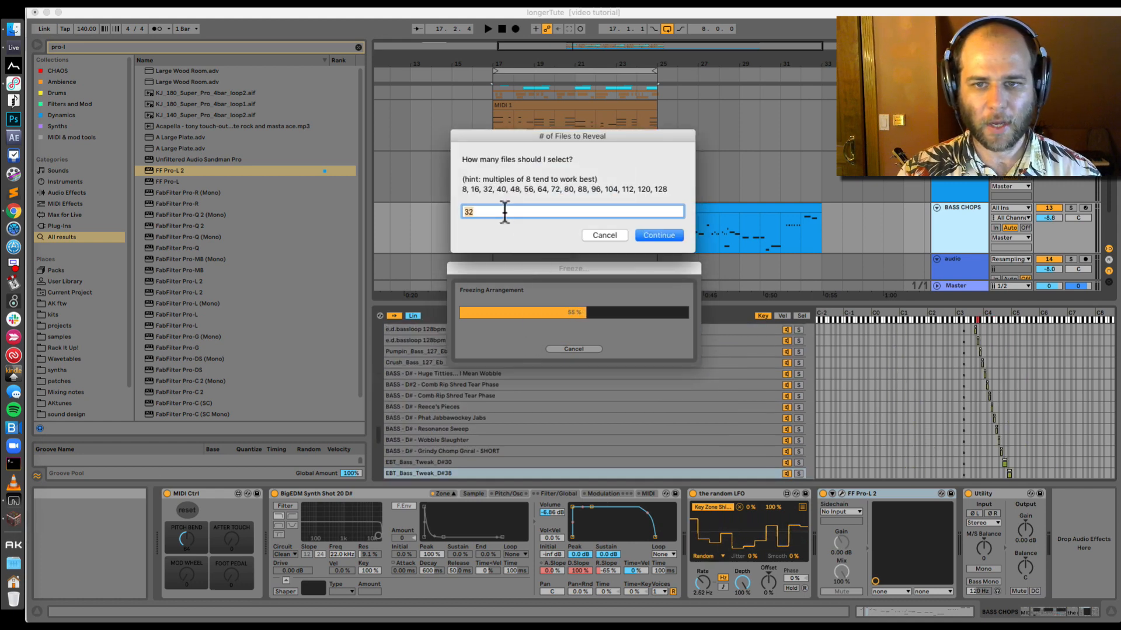
{"action": "type", "text": "128"}
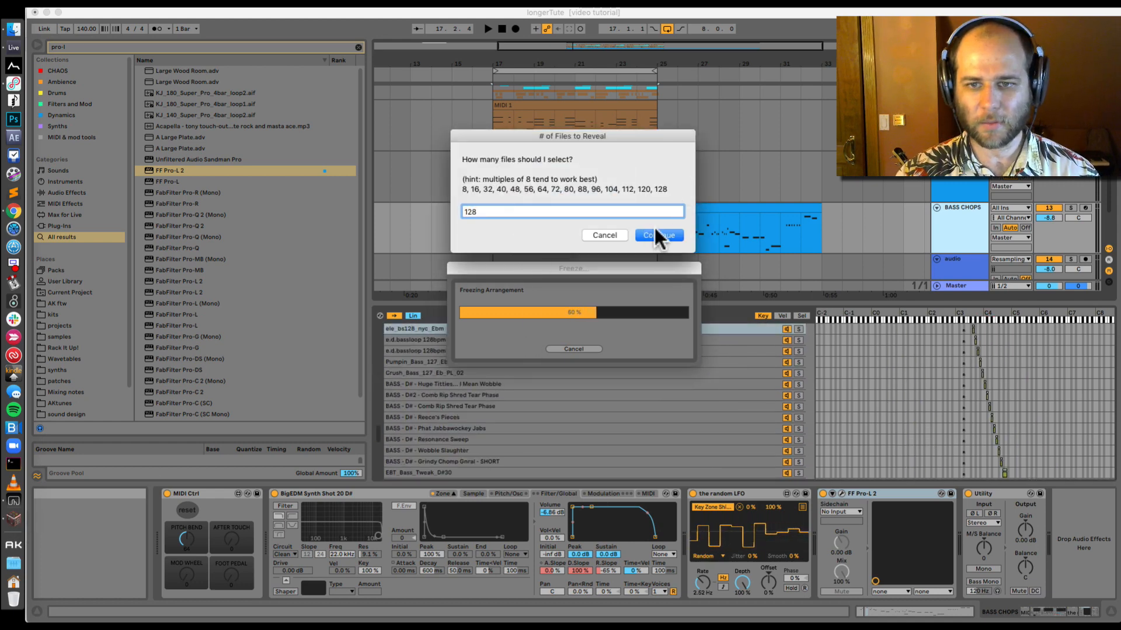
{"action": "left_click", "coordinate": [656, 231]}
{"action": "left_click", "coordinate": [550, 130]}
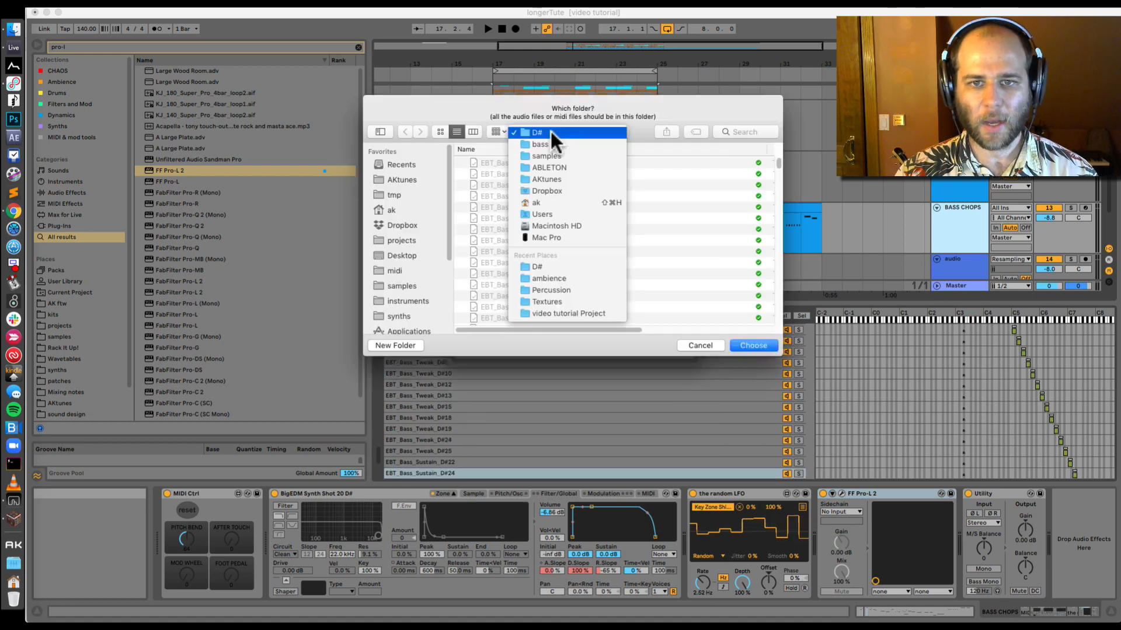
{"action": "left_click", "coordinate": [555, 155]}
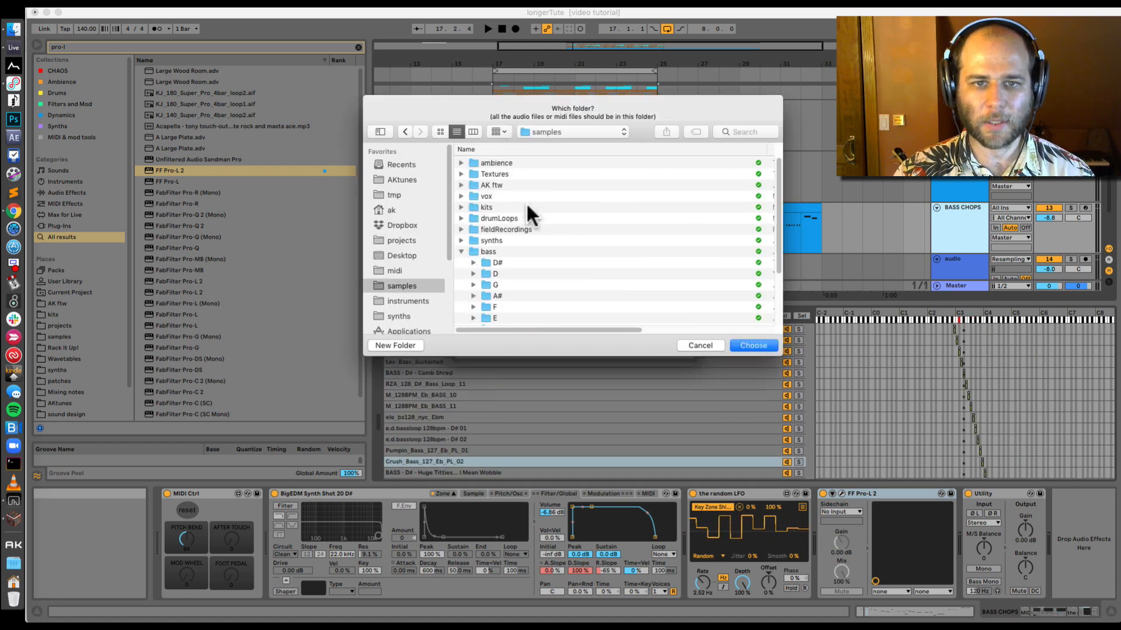
{"action": "double_click", "coordinate": [501, 231]}
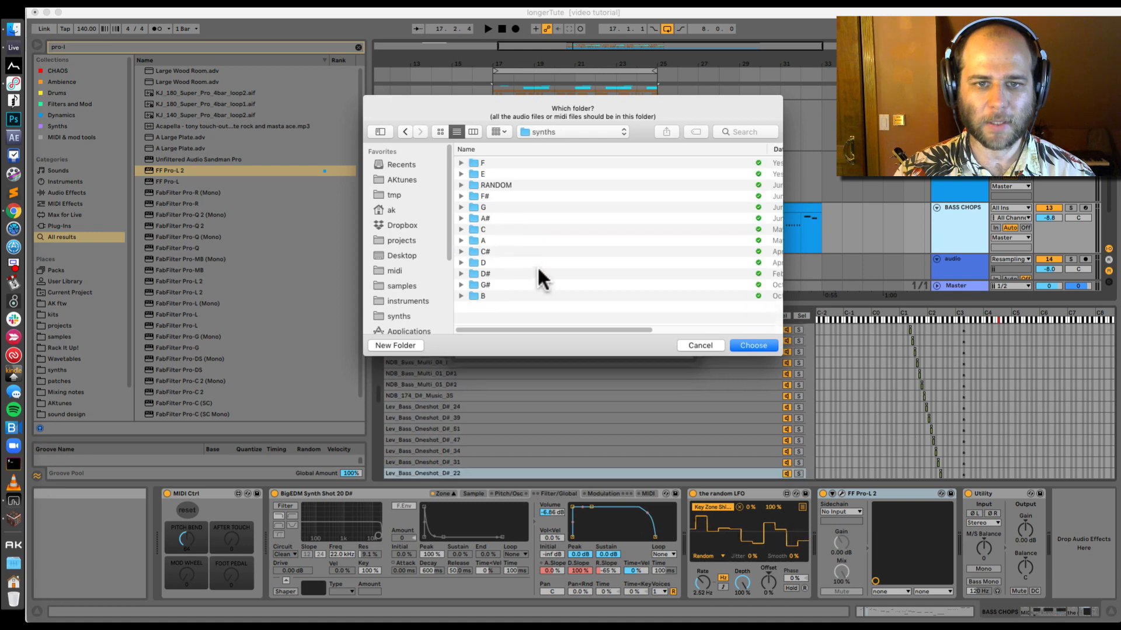
{"action": "left_click", "coordinate": [496, 240]}
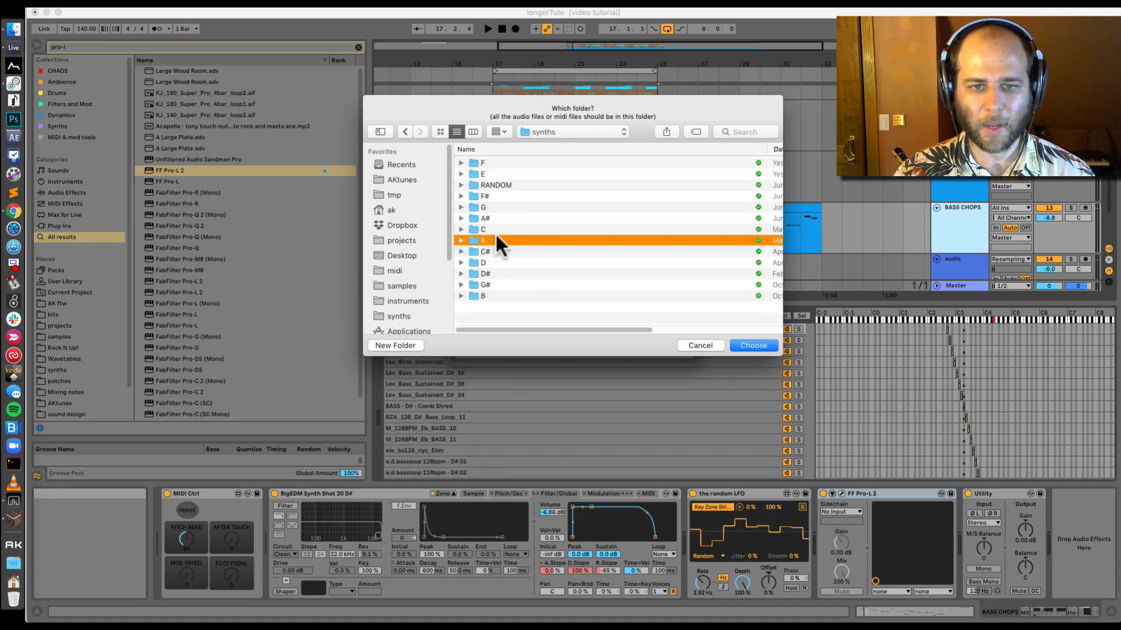
{"action": "double_click", "coordinate": [576, 240]}
{"action": "left_click", "coordinate": [750, 345]}
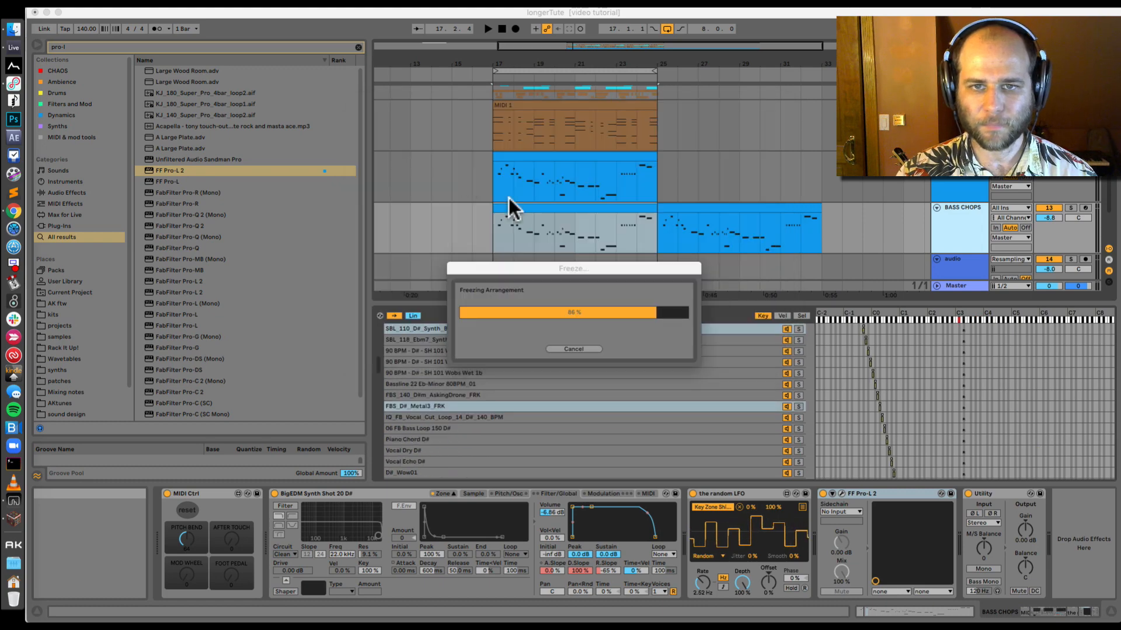
Switch to Finder, close the D#, ambience and foo folder windows, and move the A folder window out of the way
{"action": "key", "text": "super+Tab"}
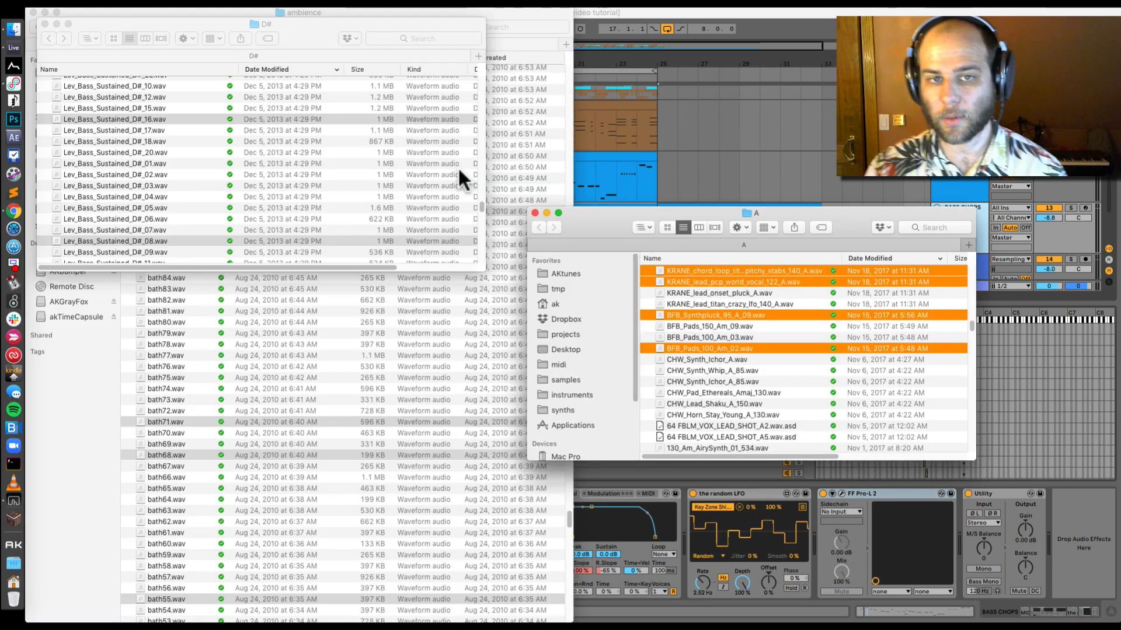
{"action": "left_click", "coordinate": [44, 24]}
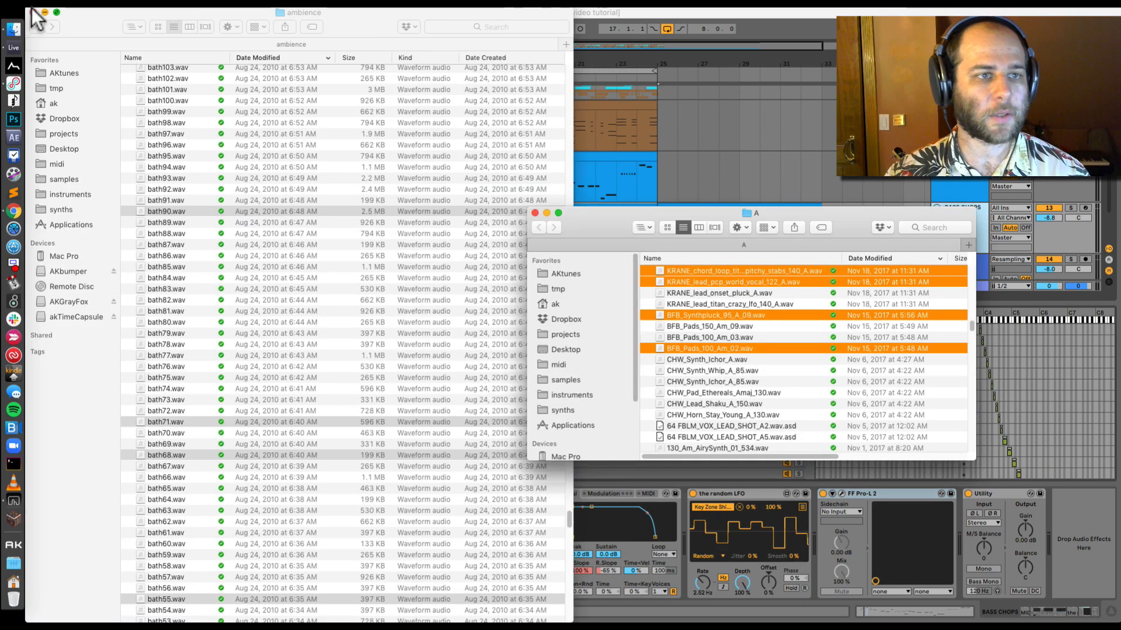
{"action": "key", "text": "super+w"}
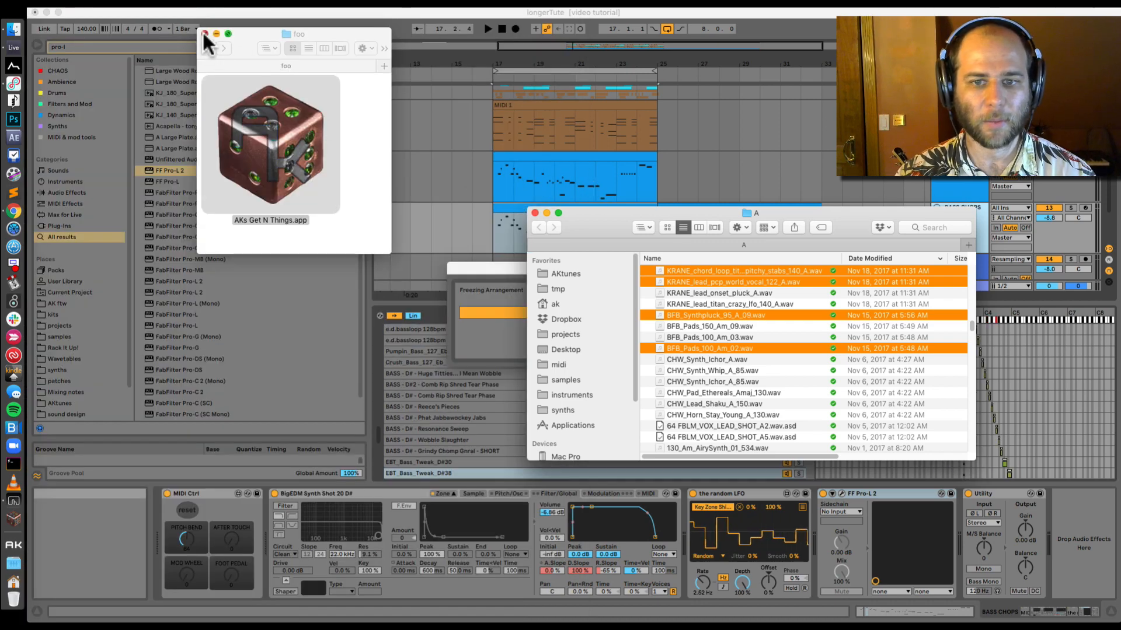
{"action": "left_click", "coordinate": [205, 34]}
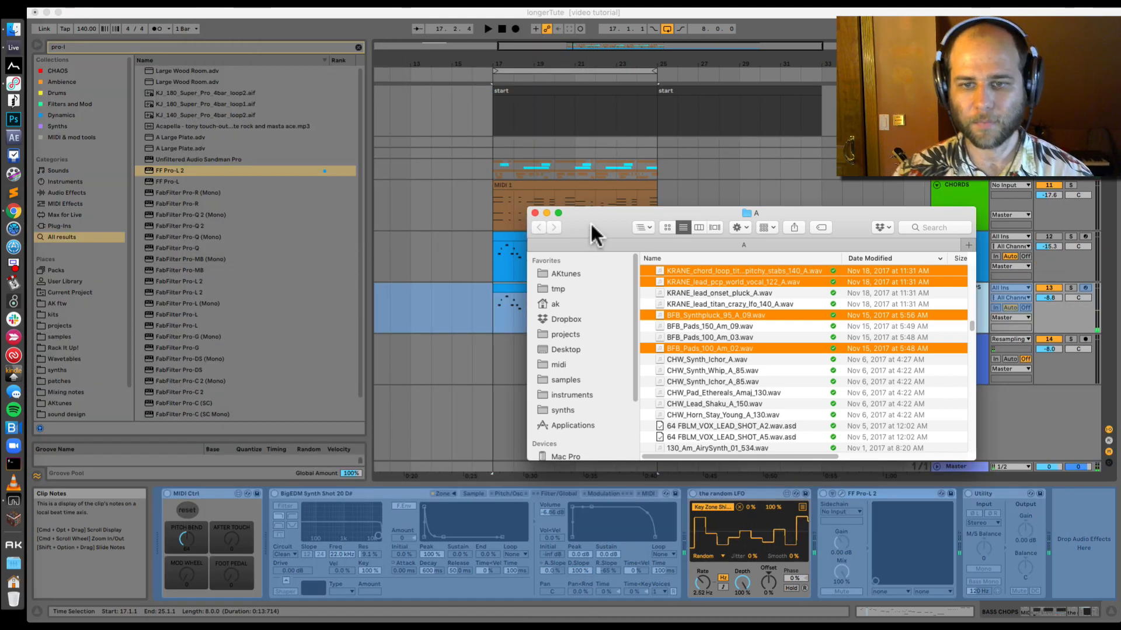
{"action": "left_click_drag", "start_coordinate": [590, 222], "coordinate": [747, 420]}
Flatten the frozen BASS CHOPS track to audio
{"action": "left_click", "coordinate": [523, 313]}
{"action": "right_click", "coordinate": [948, 290]}
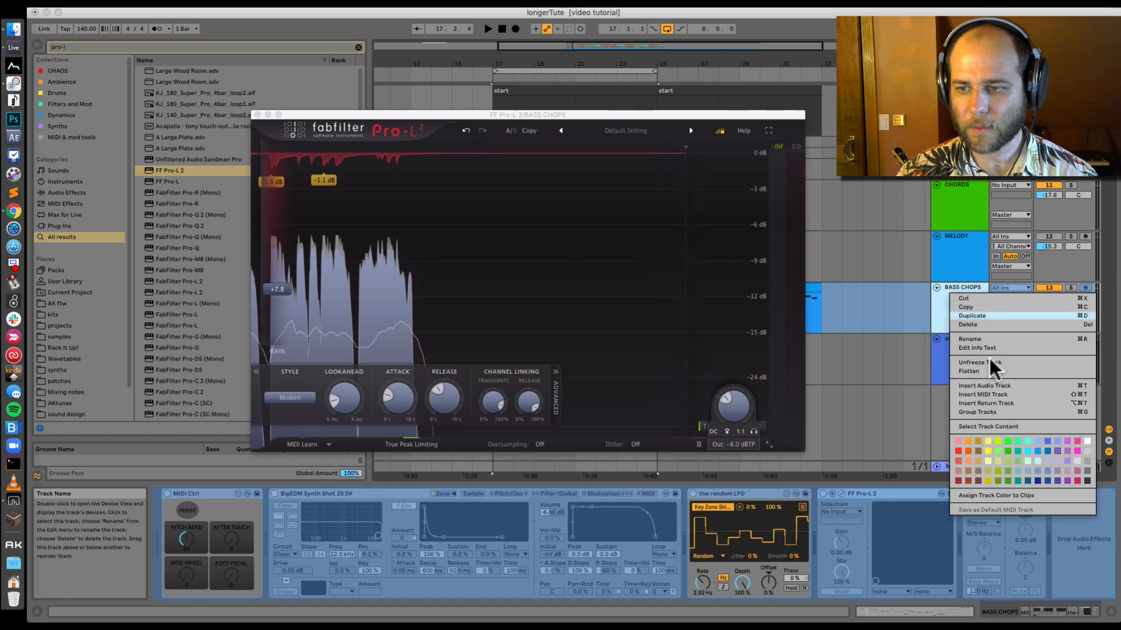
{"action": "left_click", "coordinate": [982, 372]}
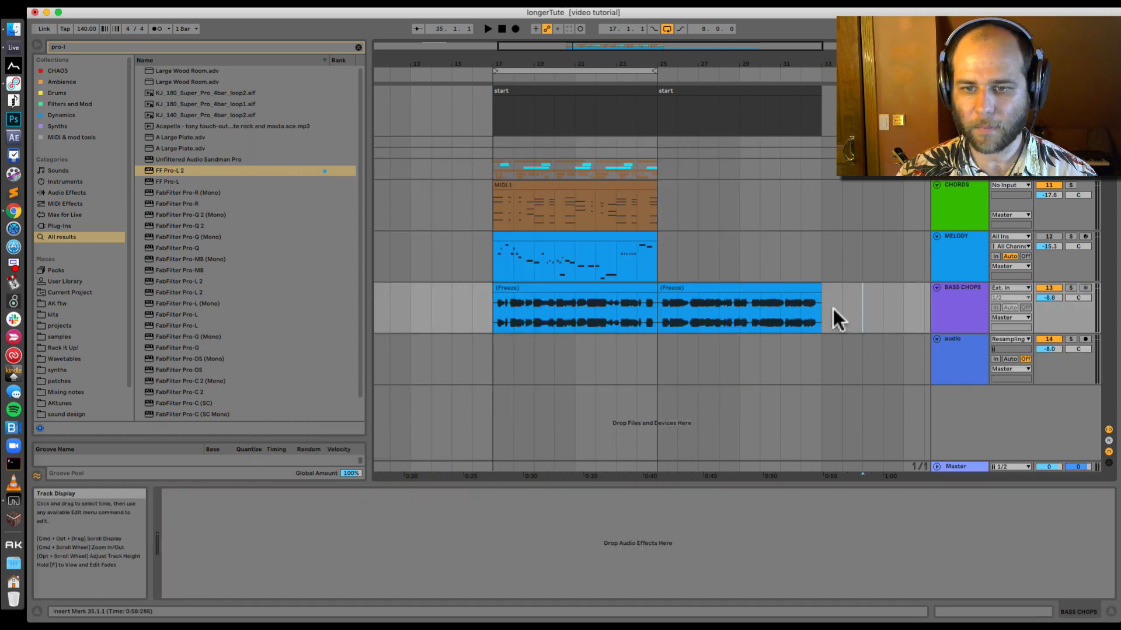
Duplicate the flattened BASS CHOPS track
{"action": "left_click_drag", "start_coordinate": [657, 291], "coordinate": [849, 308]}
{"action": "left_click", "coordinate": [666, 314]}
{"action": "left_click", "coordinate": [978, 314]}
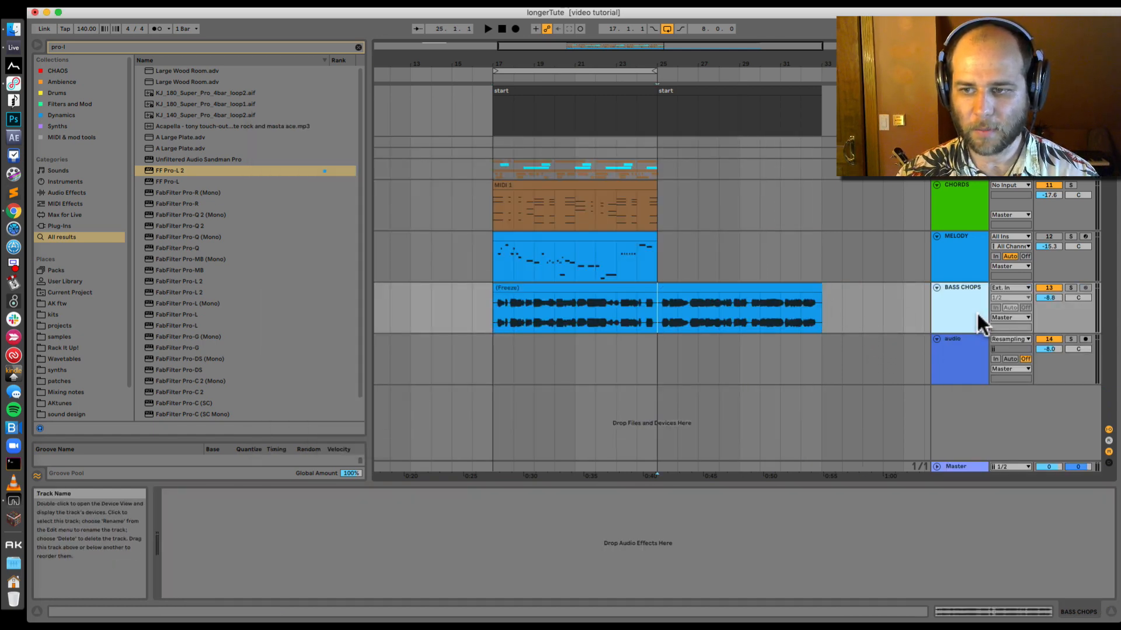
{"action": "key", "text": "super+d"}
Place the second bass take at 17.1.1 on the duplicate BASS CHOPS track and delete the leftover audio from 25.1.1 onward
{"action": "left_click", "coordinate": [695, 288]}
{"action": "left_click_drag", "start_coordinate": [695, 289], "coordinate": [514, 343]}
{"action": "left_click", "coordinate": [659, 317]}
{"action": "key", "text": "super+e"}
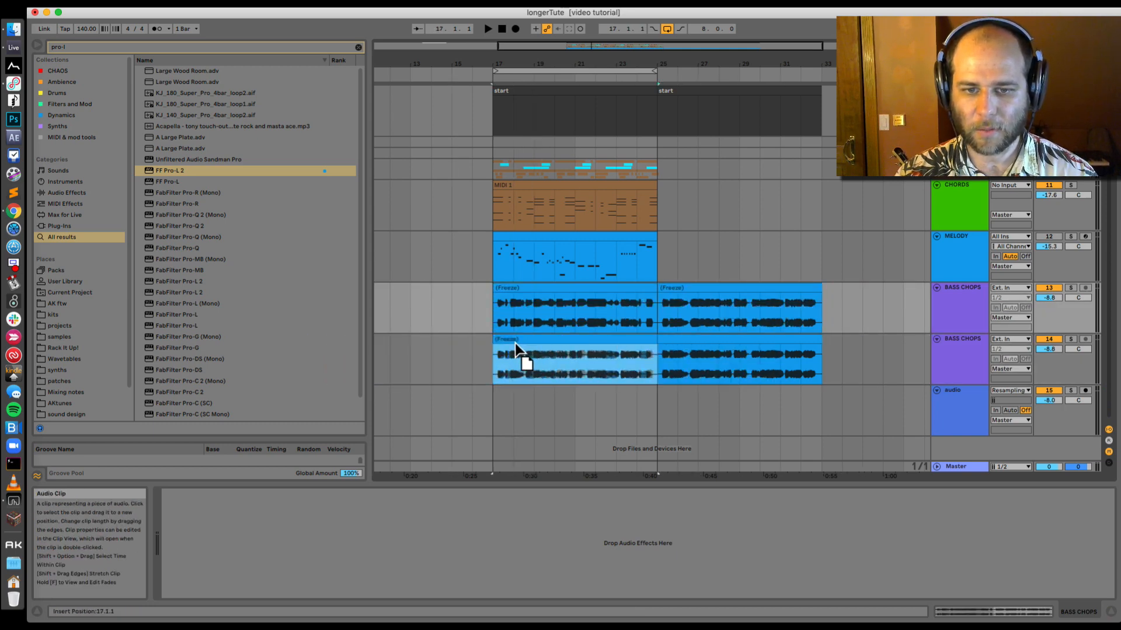
{"action": "left_click", "coordinate": [671, 339]}
{"action": "key", "text": "Delete"}
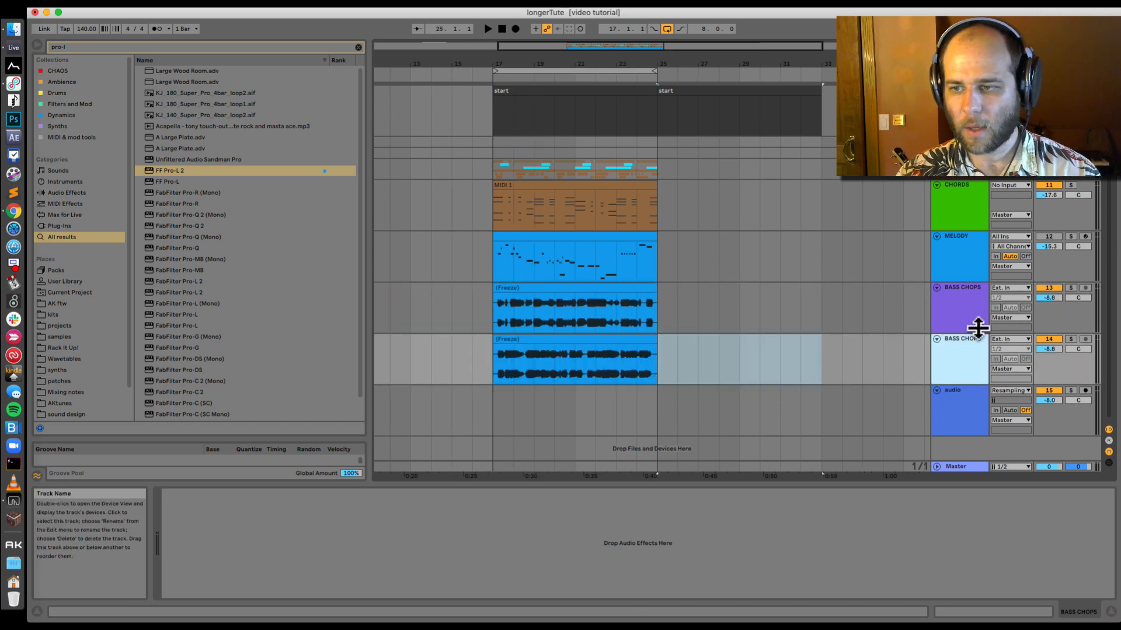
Insert a MIDI track below the second BASS CHOPS track and copy the CHORDS clip onto it at 17.1.1
{"action": "left_click", "coordinate": [1050, 287]}
{"action": "left_click", "coordinate": [972, 197]}
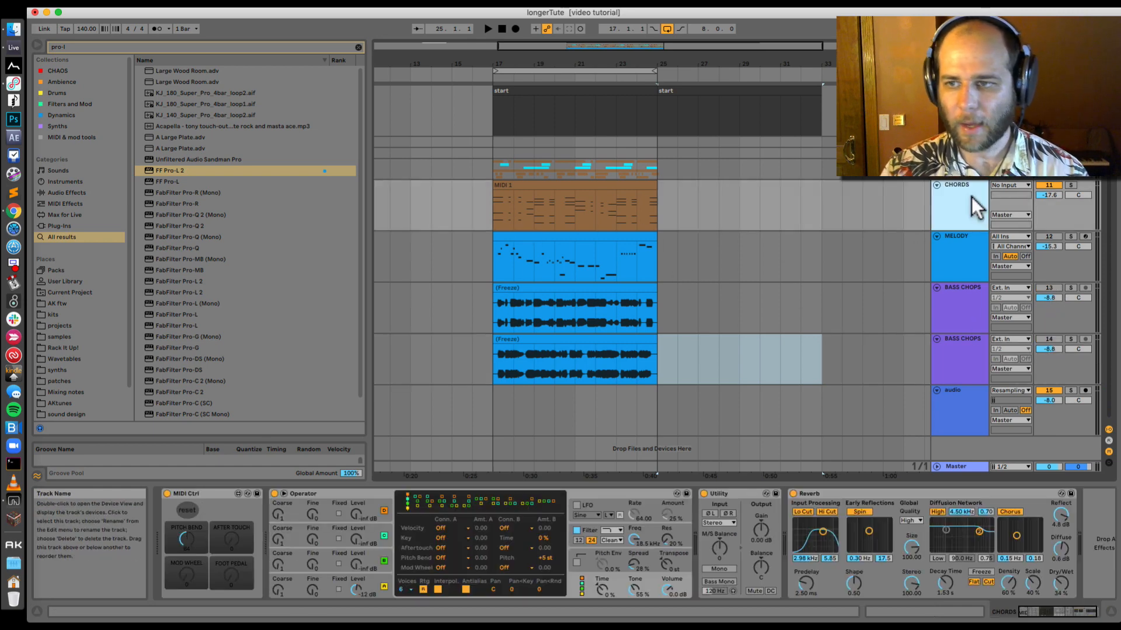
{"action": "left_click", "coordinate": [955, 373]}
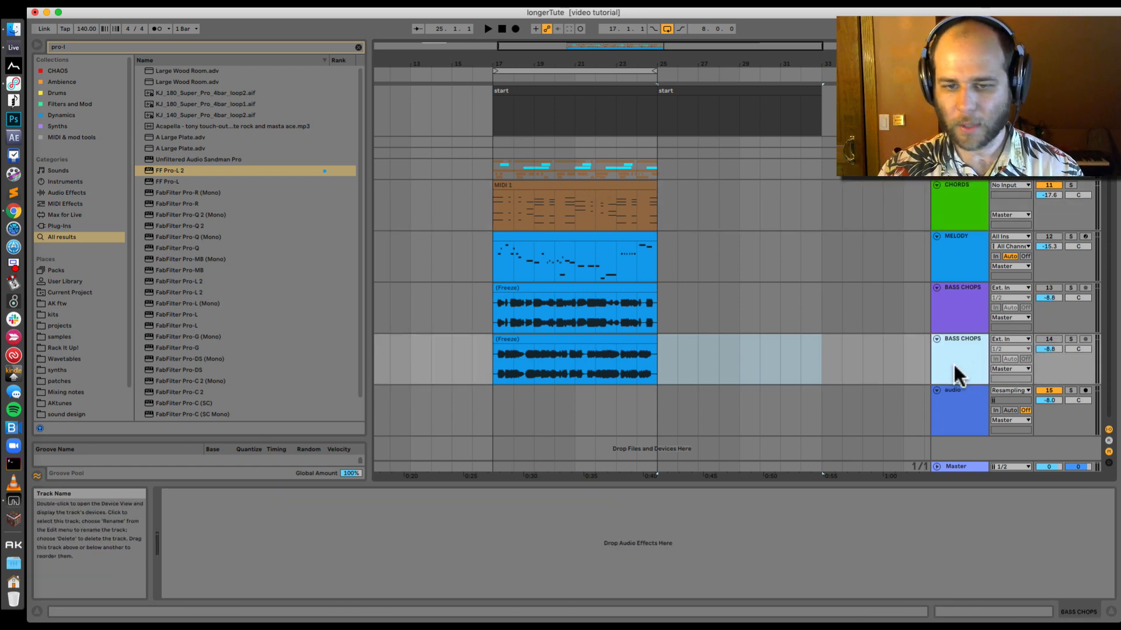
{"action": "key", "text": "super+shift+t"}
{"action": "left_click_drag", "start_coordinate": [547, 183], "coordinate": [566, 429]}
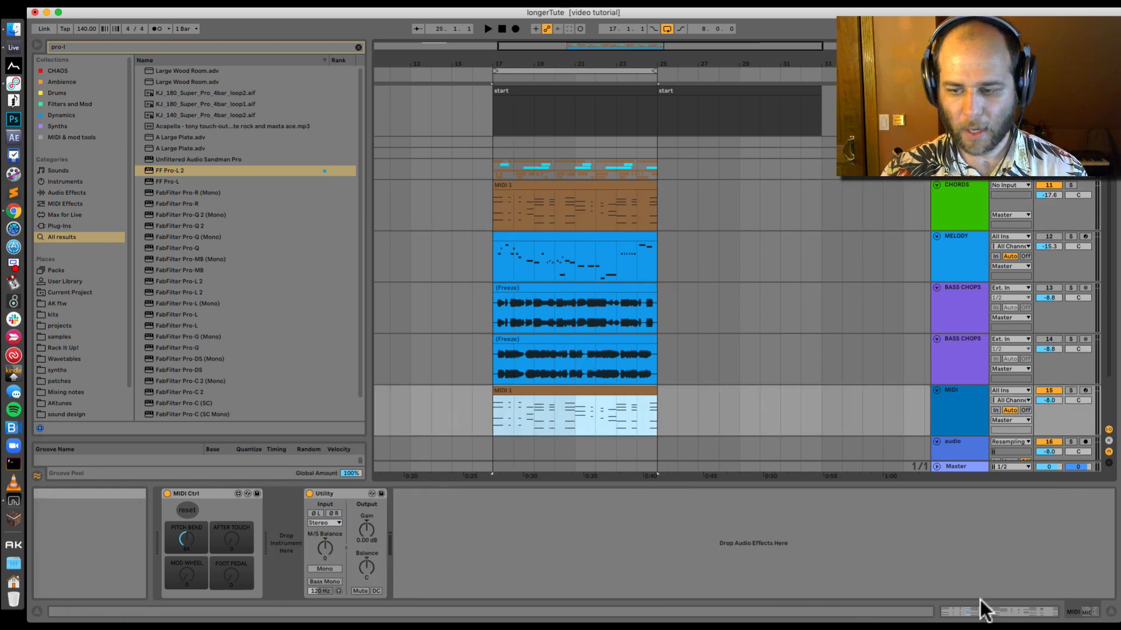
Find Arpeggiator and Sampler in the browser and add them to the new MIDI track, with Arpeggiator before Sampler
{"action": "key", "text": "super+f"}
{"action": "type", "text": "ar"}
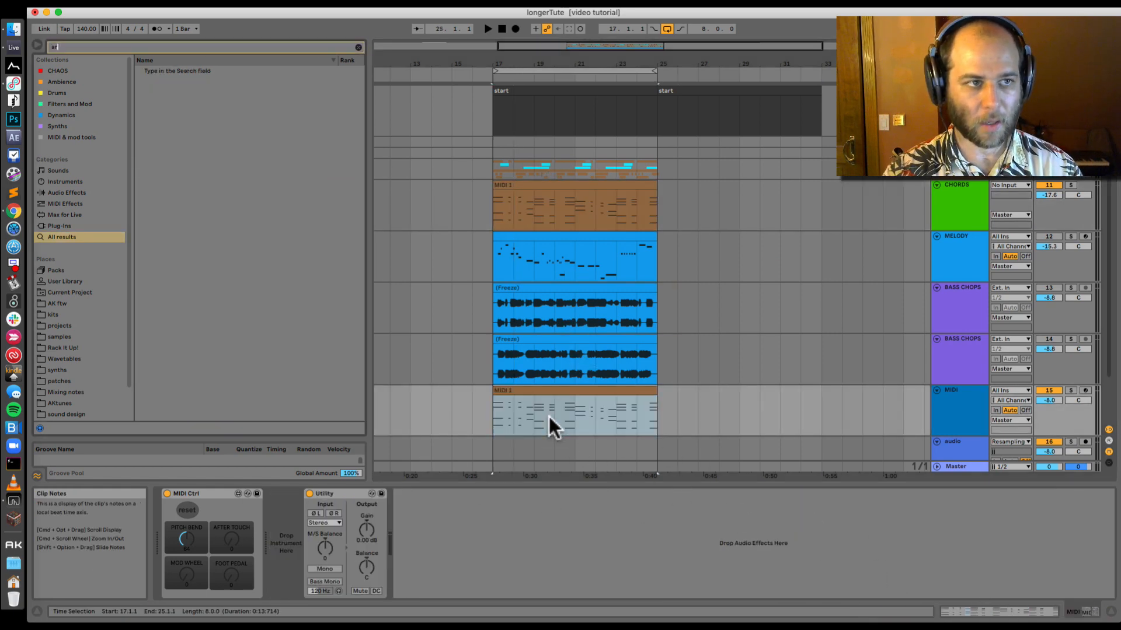
{"action": "type", "text": "p"}
{"action": "left_click_drag", "start_coordinate": [158, 70], "coordinate": [274, 542]}
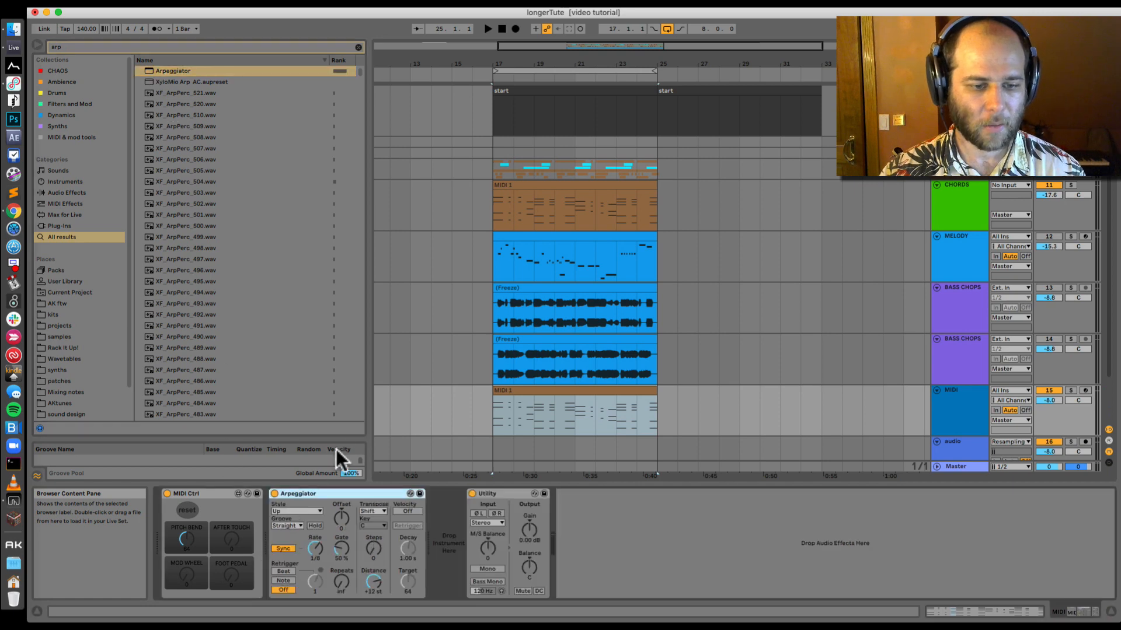
{"action": "key", "text": "super+f"}
{"action": "type", "text": "sampl"}
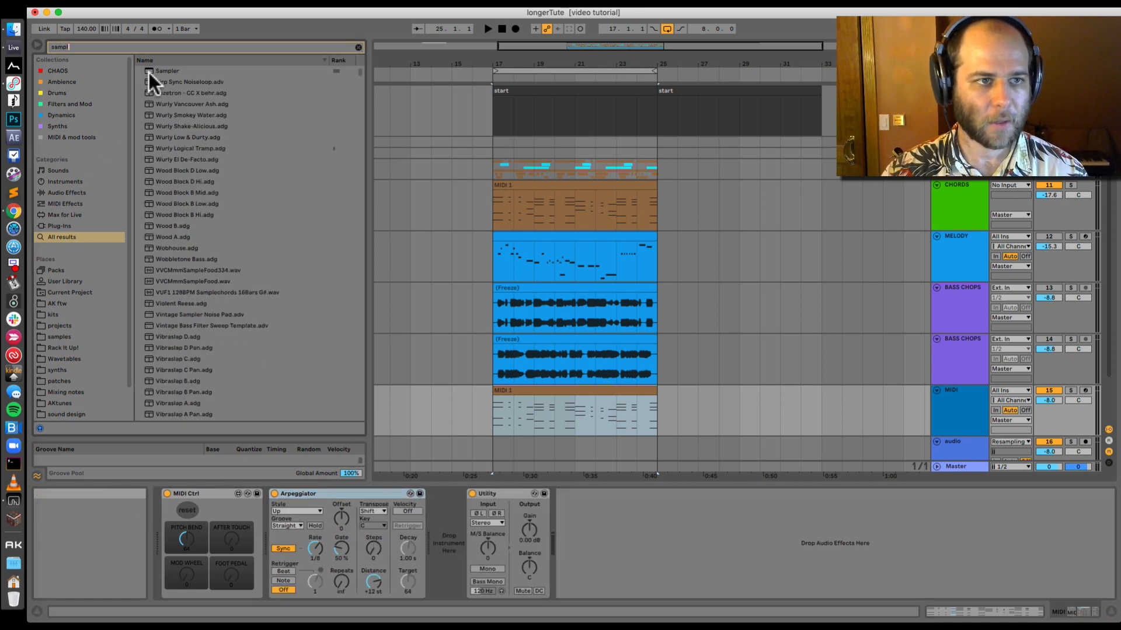
{"action": "left_click_drag", "start_coordinate": [150, 73], "coordinate": [453, 535]}
Show Sampler's zone editor and load the 128 selected files from the A folder into it
{"action": "key", "text": "super+Tab"}
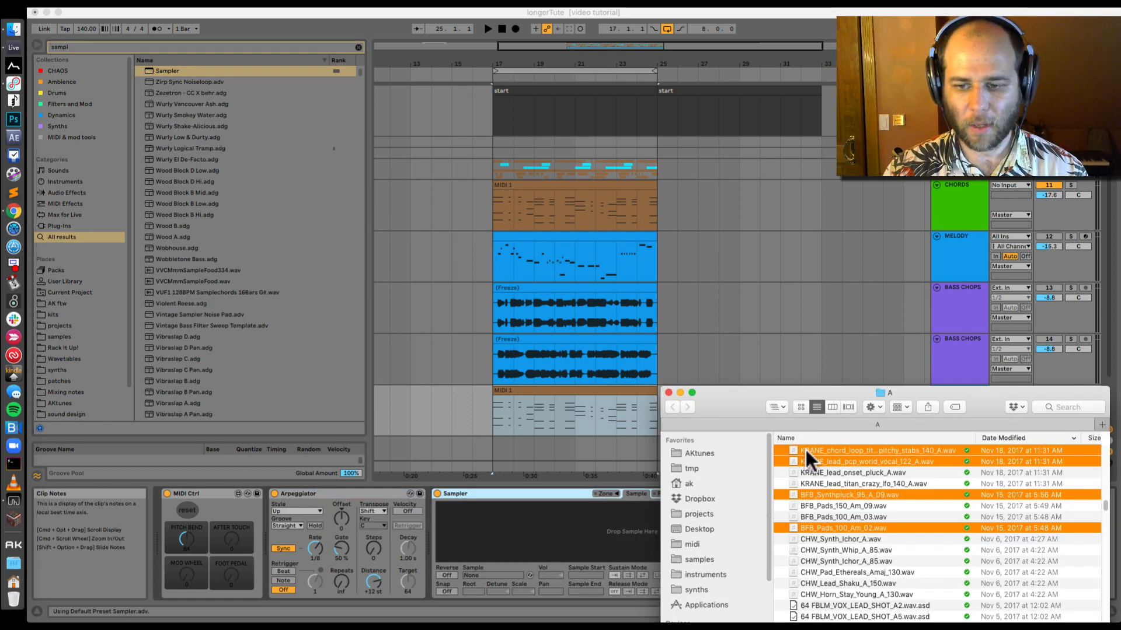
{"action": "left_click", "coordinate": [607, 495]}
{"action": "left_click", "coordinate": [604, 493]}
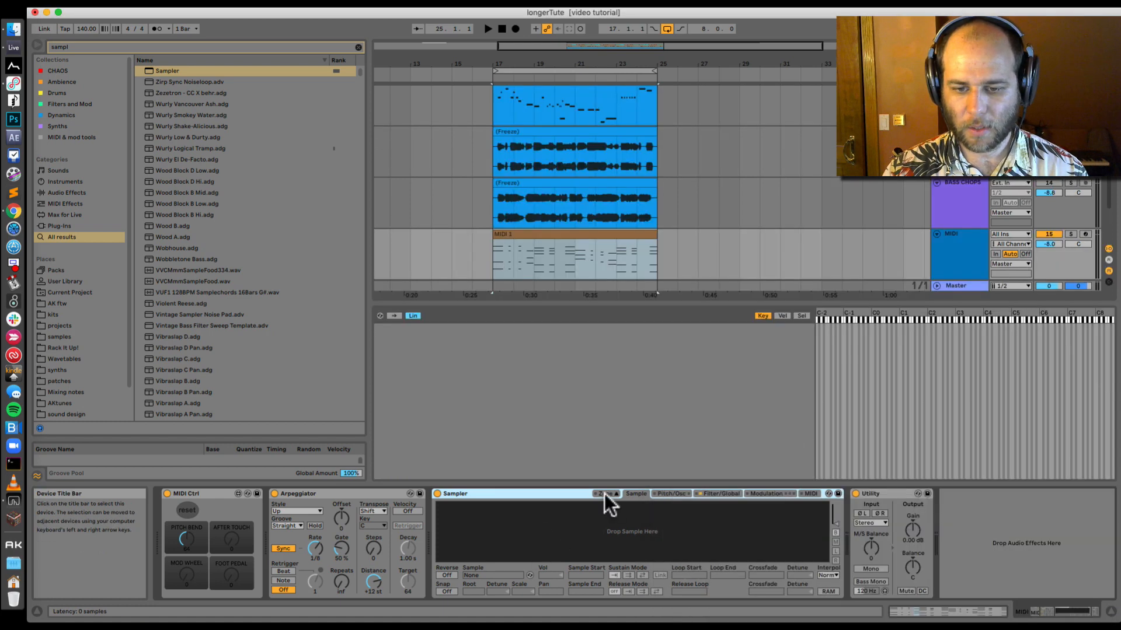
{"action": "key", "text": "super+Tab"}
{"action": "left_click_drag", "start_coordinate": [824, 450], "coordinate": [510, 376]}
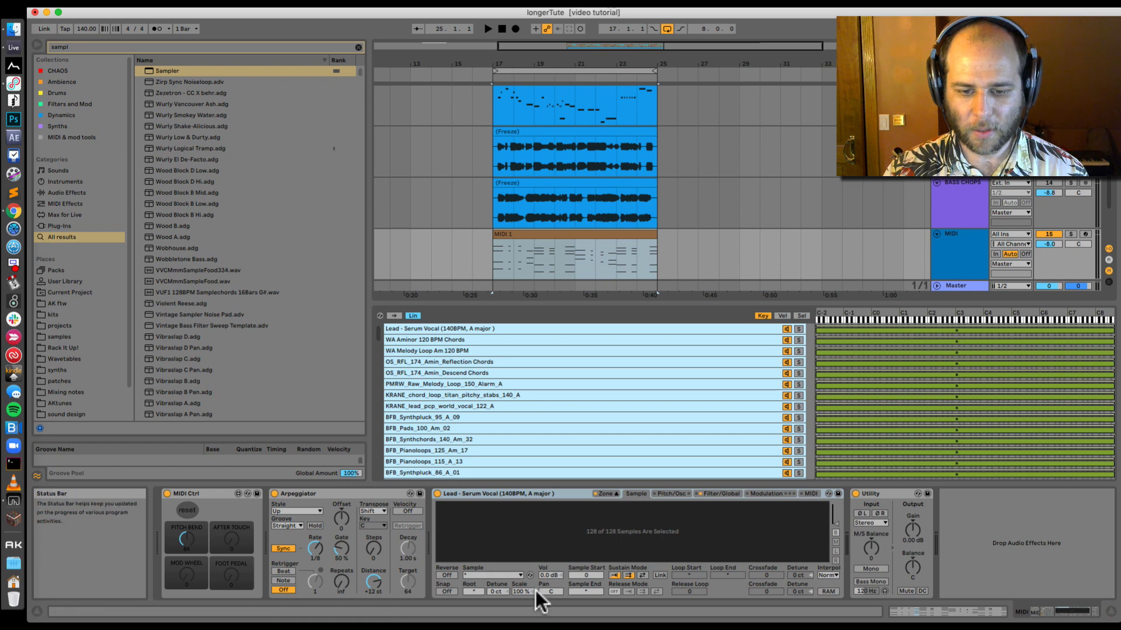
Distribute the key ranges of all 128 samples equally and set their root key to A3
{"action": "right_click", "coordinate": [859, 313]}
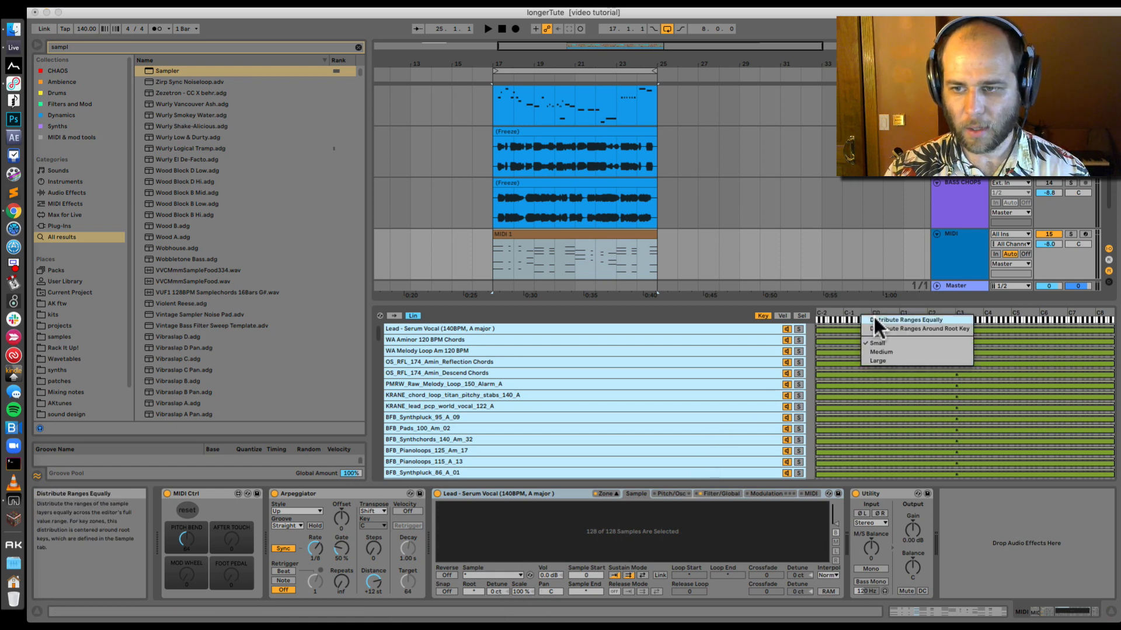
{"action": "left_click", "coordinate": [874, 318]}
{"action": "left_click_drag", "start_coordinate": [474, 592], "coordinate": [472, 582]}
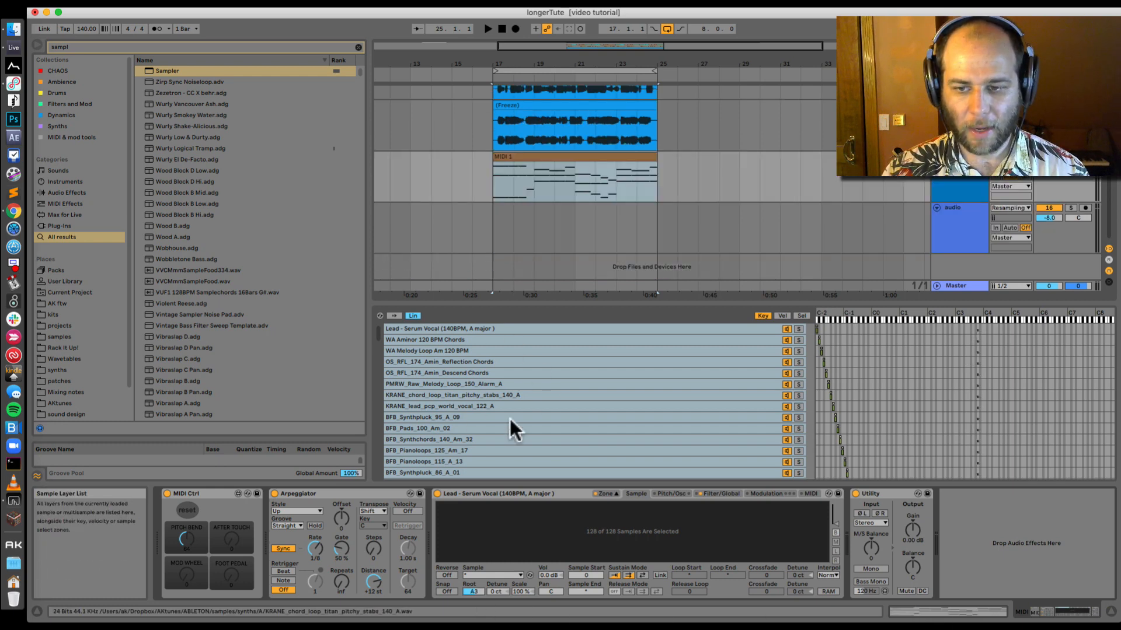
{"action": "left_click", "coordinate": [553, 383]}
Audition the new MIDI track soloed, show Sampler's filter and global settings, and set Arpeggiator's gate to 91%, rate to 1/12 and steps to 1
{"action": "left_click", "coordinate": [531, 155]}
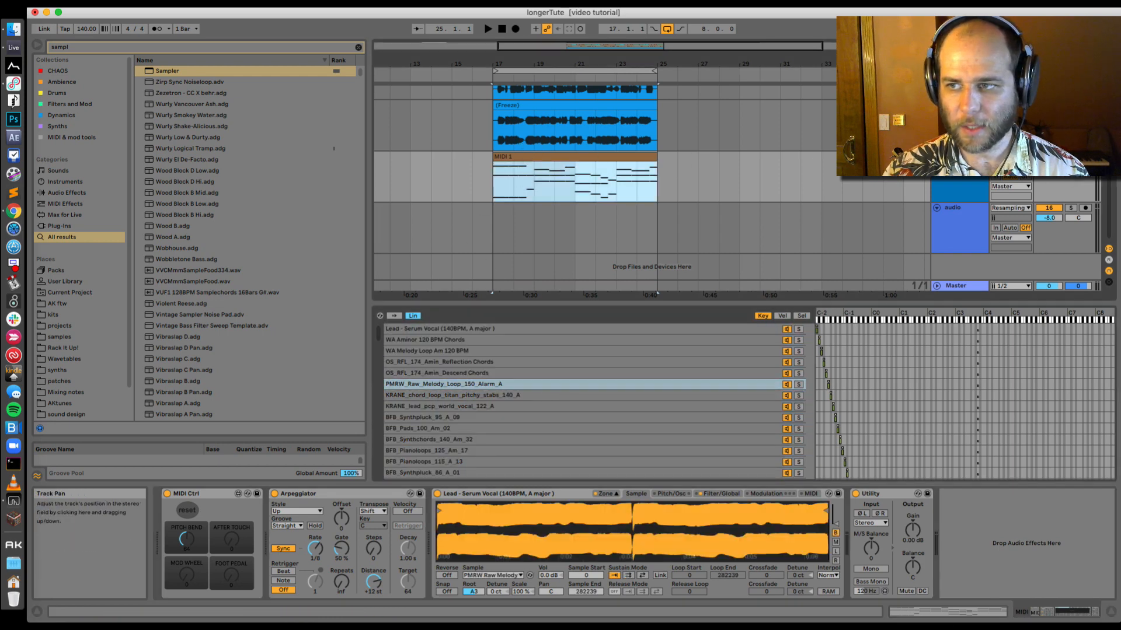
{"action": "left_click", "coordinate": [1049, 208]}
{"action": "left_click", "coordinate": [555, 156]}
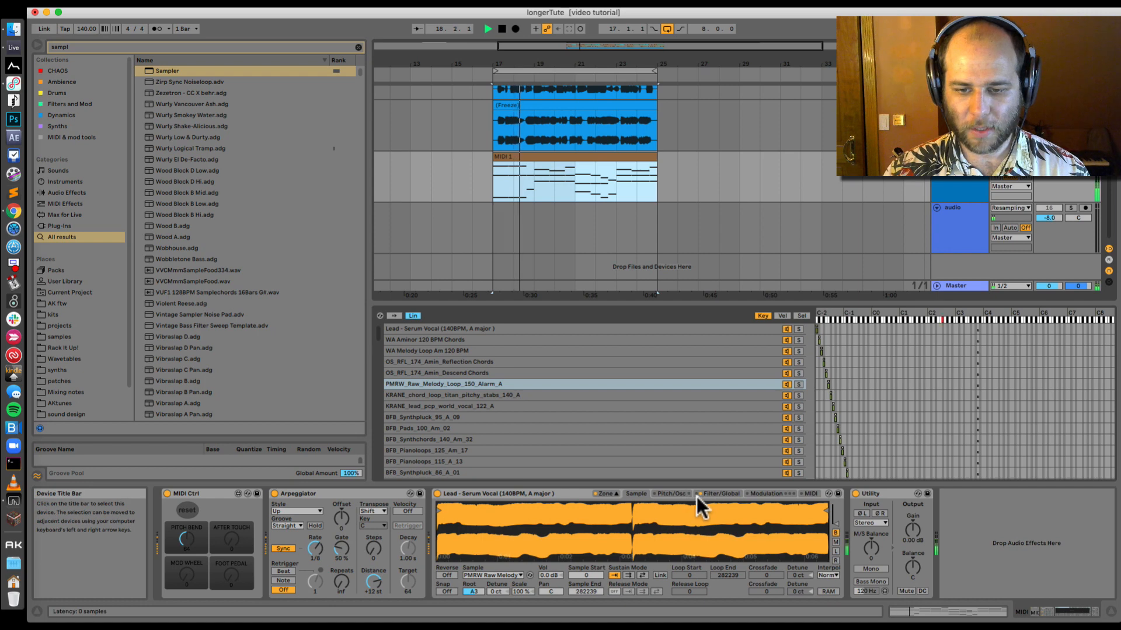
{"action": "left_click", "coordinate": [671, 496]}
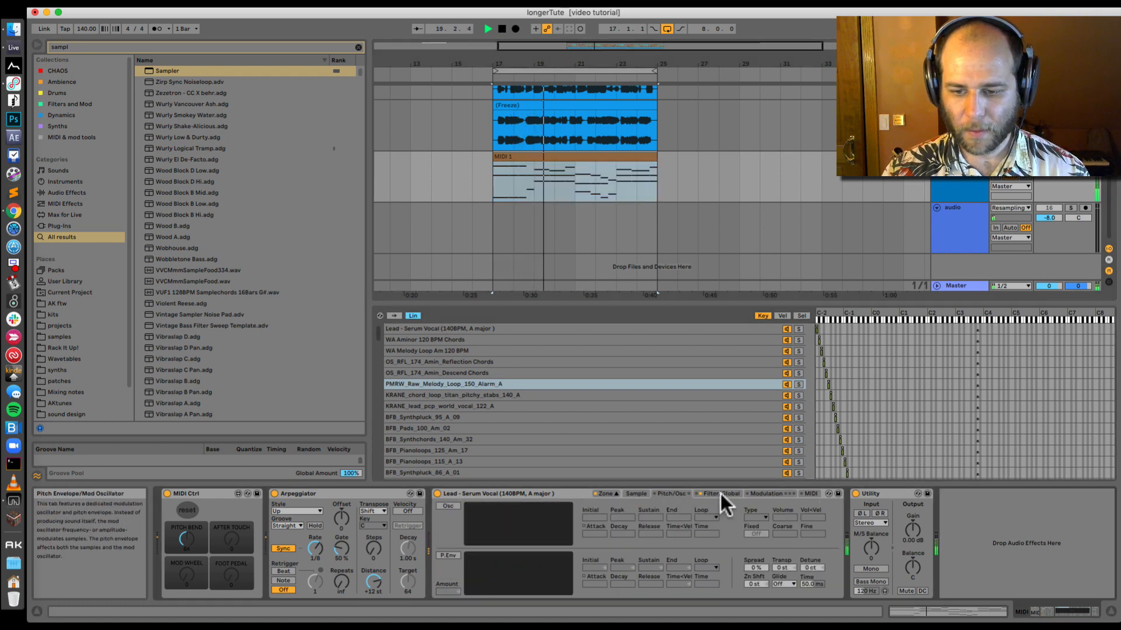
{"action": "left_click", "coordinate": [768, 495]}
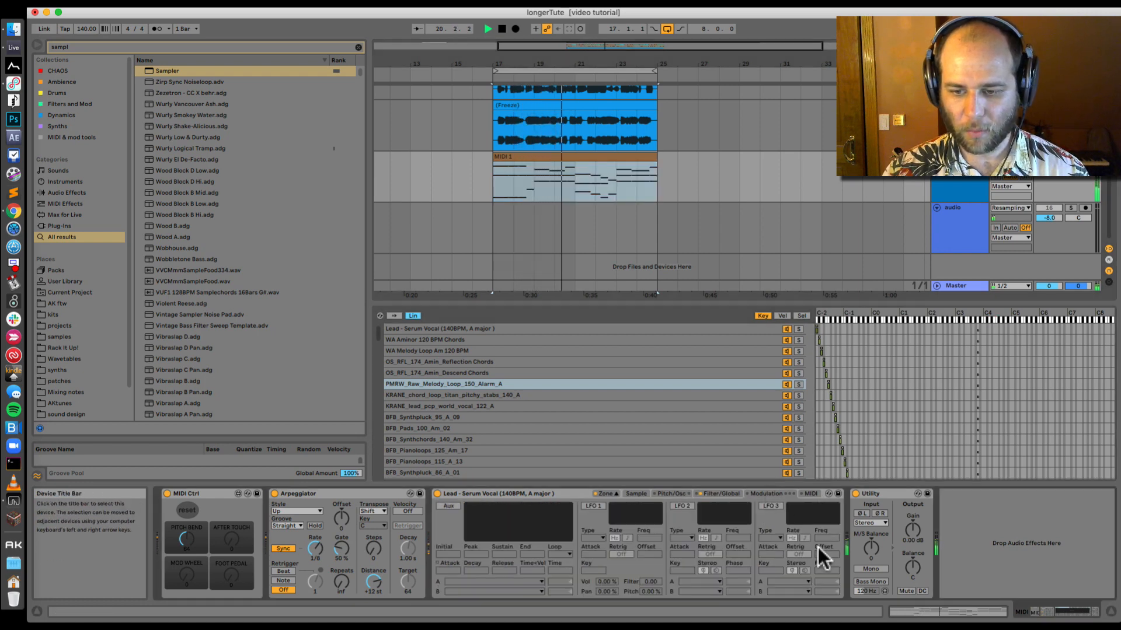
{"action": "left_click", "coordinate": [717, 495]}
{"action": "left_click_drag", "start_coordinate": [771, 571], "coordinate": [770, 566]}
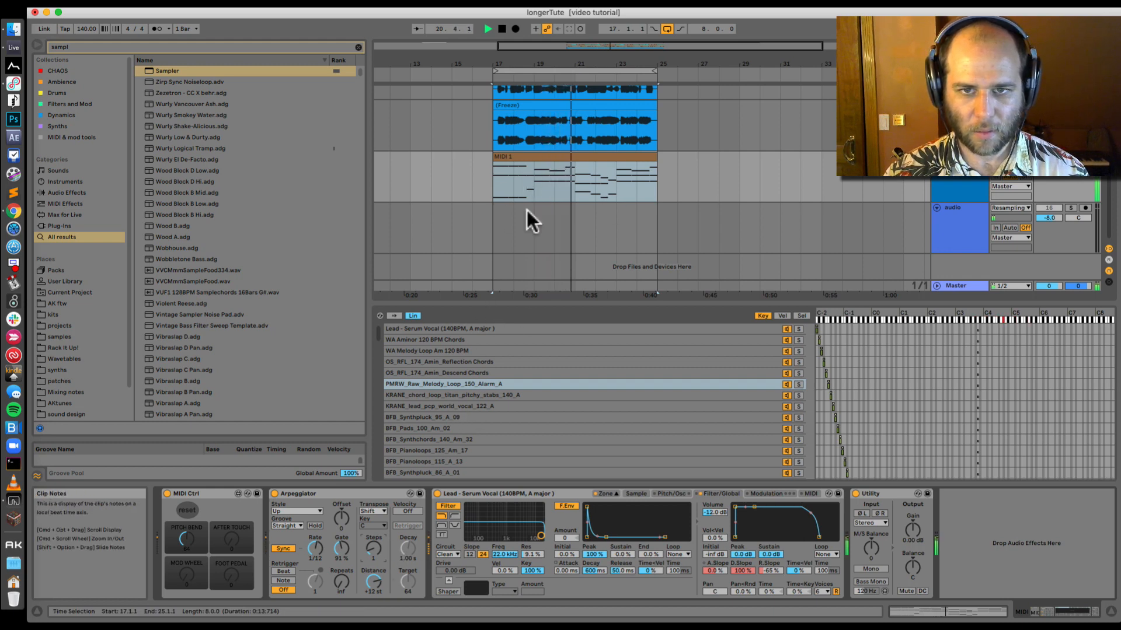
Replay the arpeggiated MIDI clip from 17.1.1 and set Arpeggiator's rate to 1/8 and steps to 0
{"action": "scroll", "coordinate": [607, 213], "scroll_direction": "up", "scroll_amount": 10}
{"action": "key", "text": "space"}
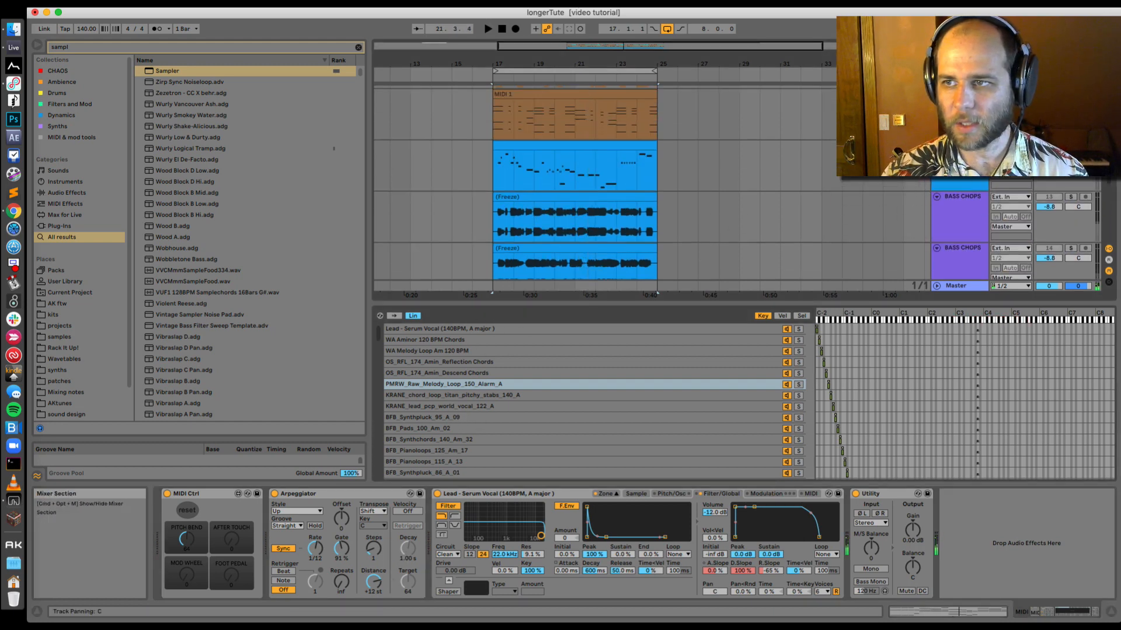
{"action": "scroll", "coordinate": [552, 204], "scroll_direction": "down", "scroll_amount": 3}
{"action": "left_click", "coordinate": [562, 241]}
{"action": "key", "text": "space"}
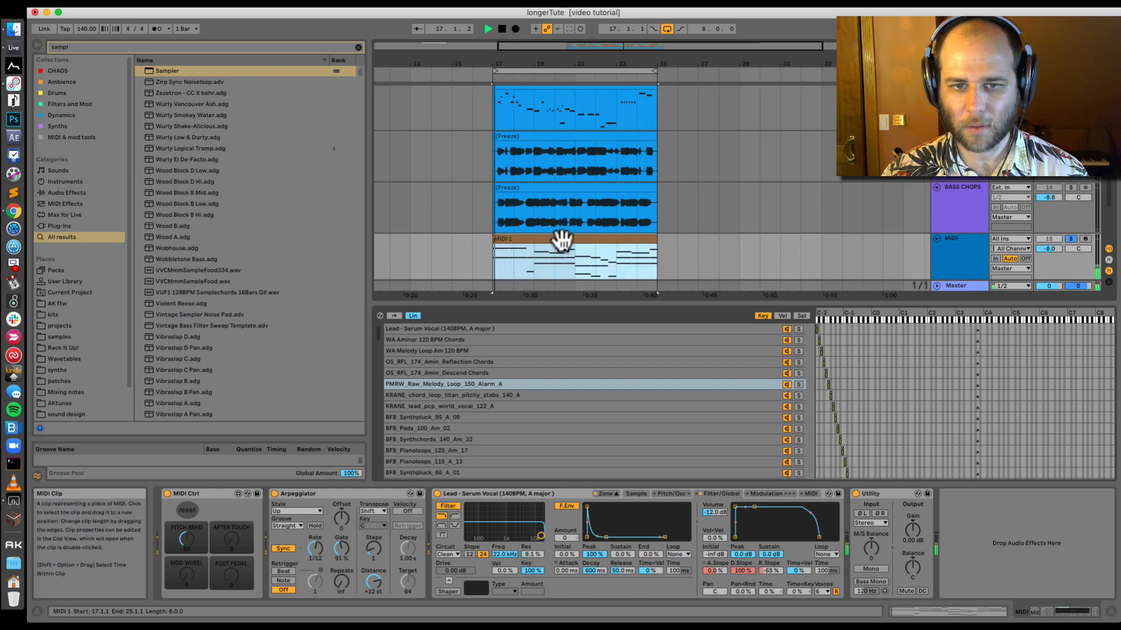
{"action": "left_click", "coordinate": [380, 549]}
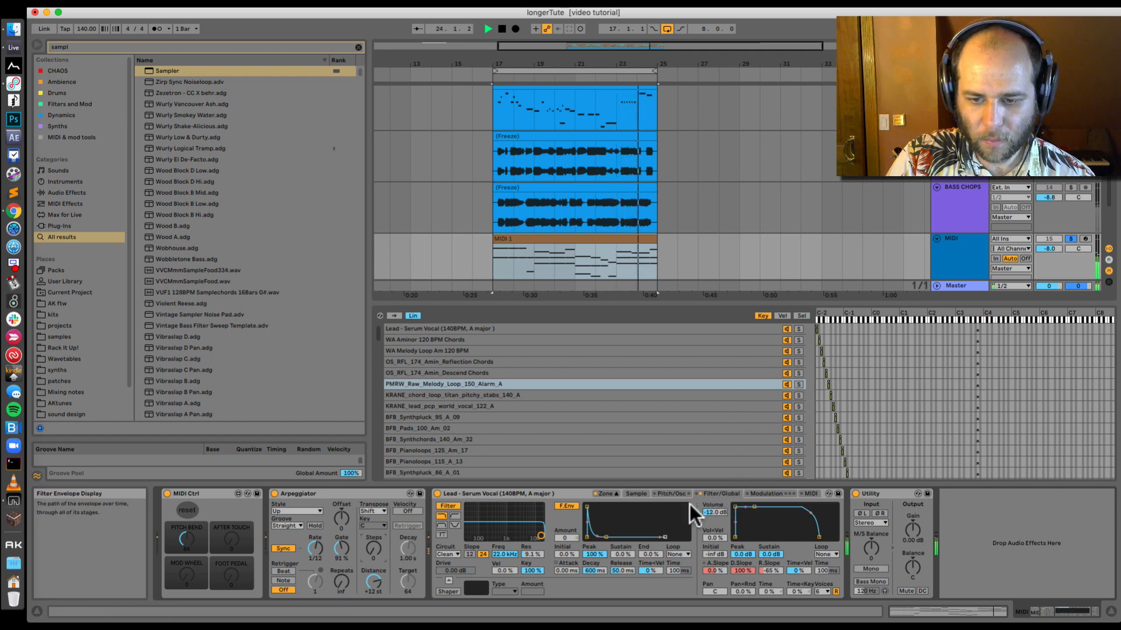
Limit Sampler to 2 voices and audition the arpeggiated clip
{"action": "key", "text": "space"}
{"action": "left_click", "coordinate": [822, 592]}
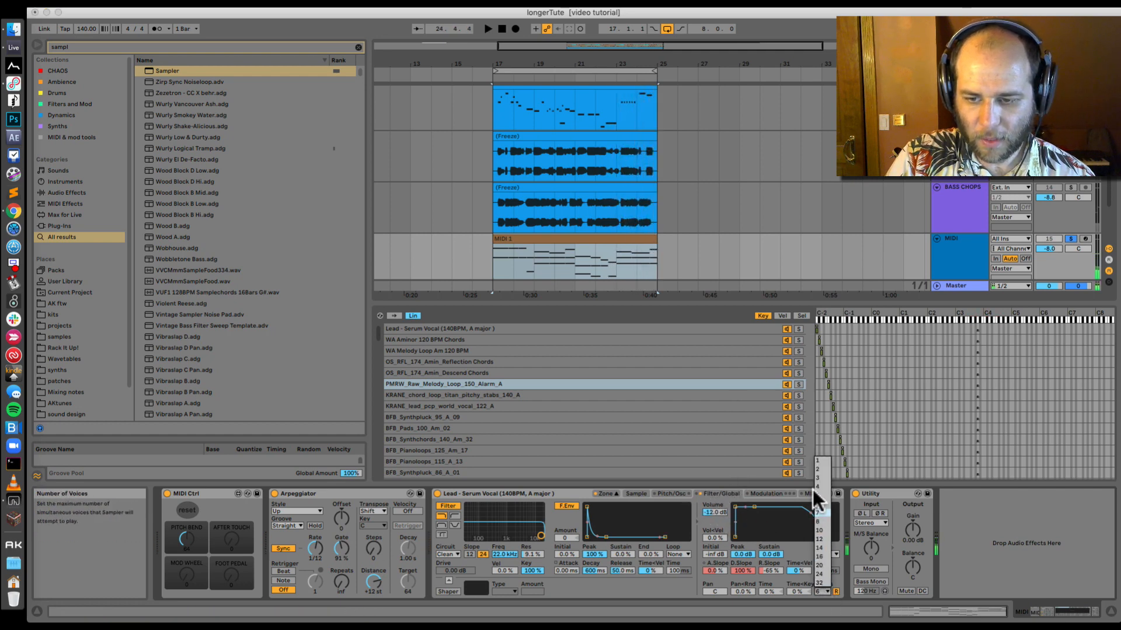
{"action": "left_click", "coordinate": [820, 469]}
{"action": "key", "text": "space"}
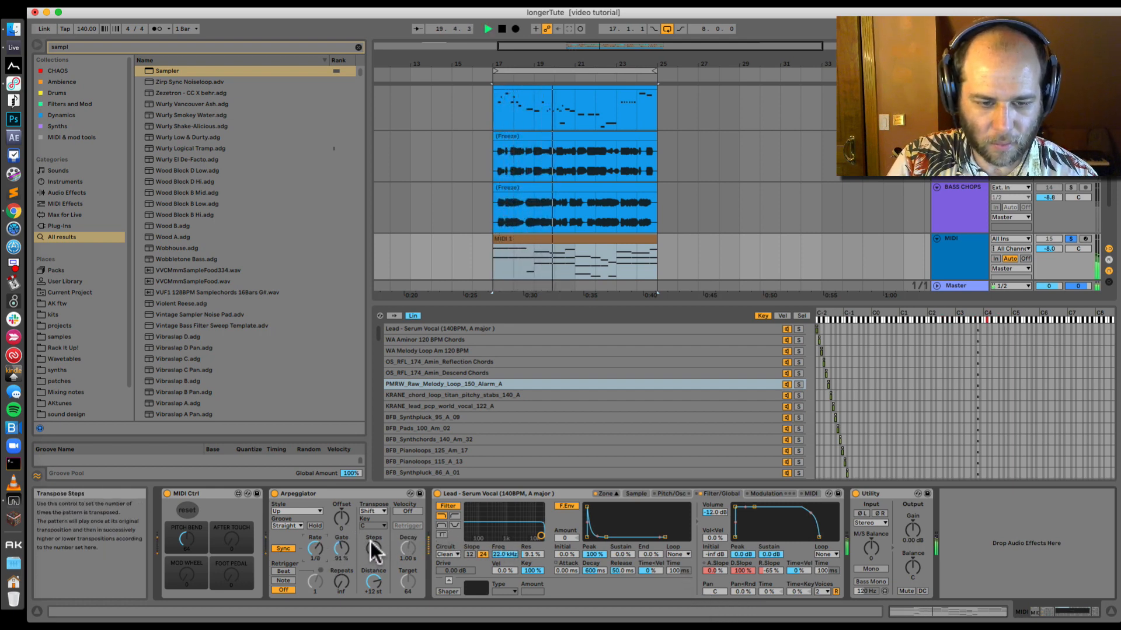
{"action": "key", "text": "space"}
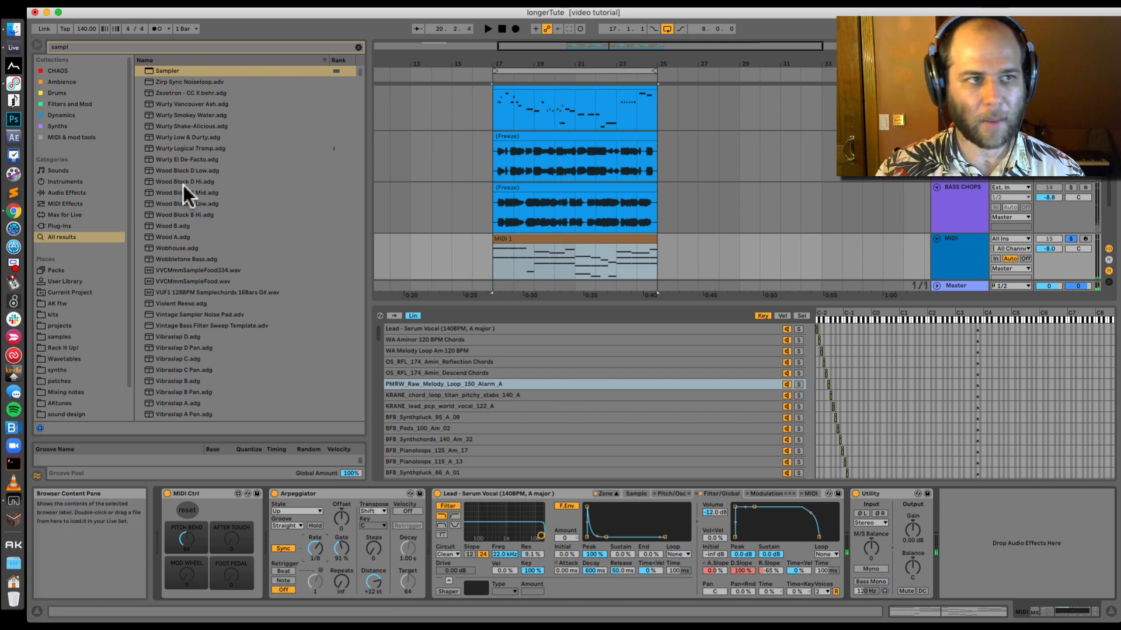
Search the browser for "ran" and add the random LFO preset after Sampler
{"action": "key", "text": "super+f"}
{"action": "type", "text": "ran"}
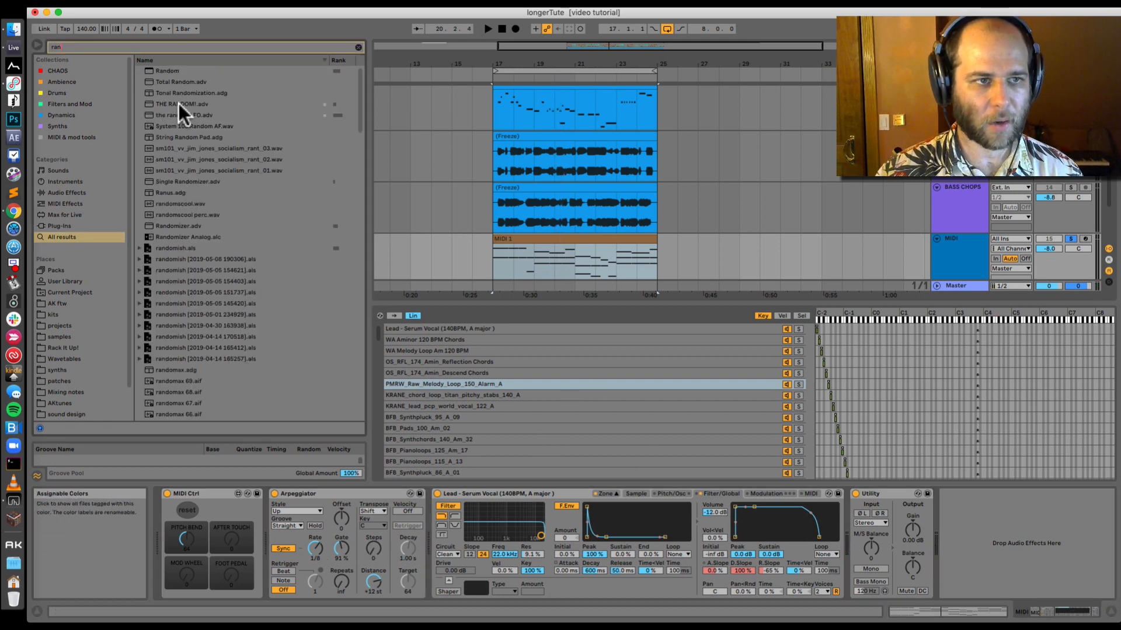
{"action": "left_click_drag", "start_coordinate": [163, 115], "coordinate": [769, 492]}
Set the random LFO rate to 1.71 Hz, map it to Sampler's zone shift, raise spread to 19%, and start playback
{"action": "left_click", "coordinate": [768, 492]}
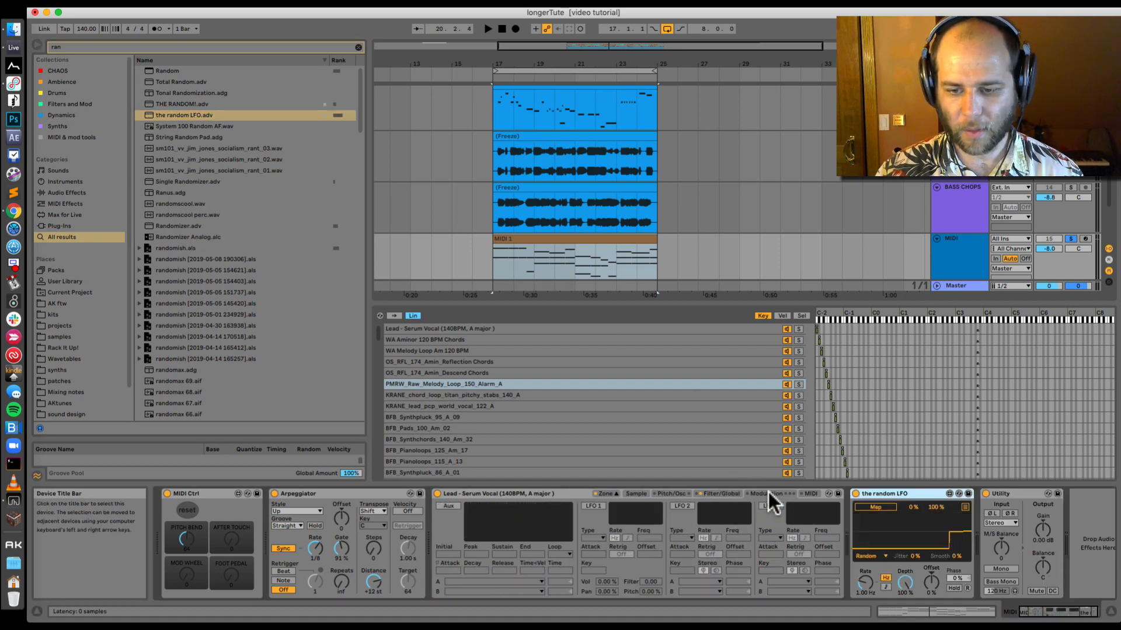
{"action": "left_click", "coordinate": [673, 493]}
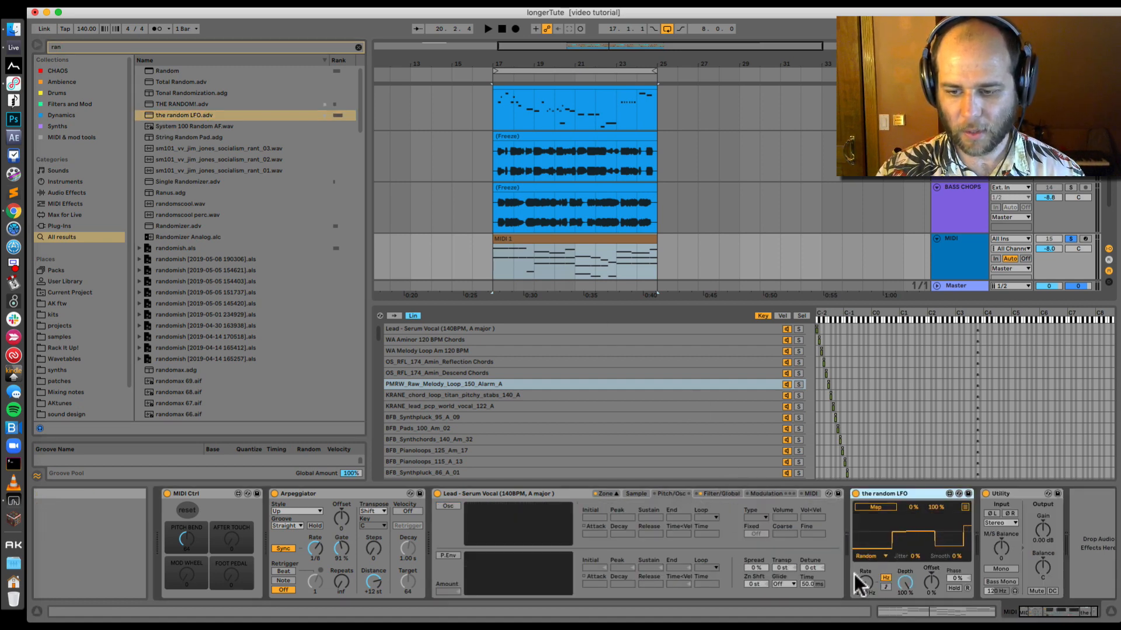
{"action": "left_click_drag", "start_coordinate": [864, 582], "coordinate": [864, 569]}
{"action": "left_click", "coordinate": [875, 507]}
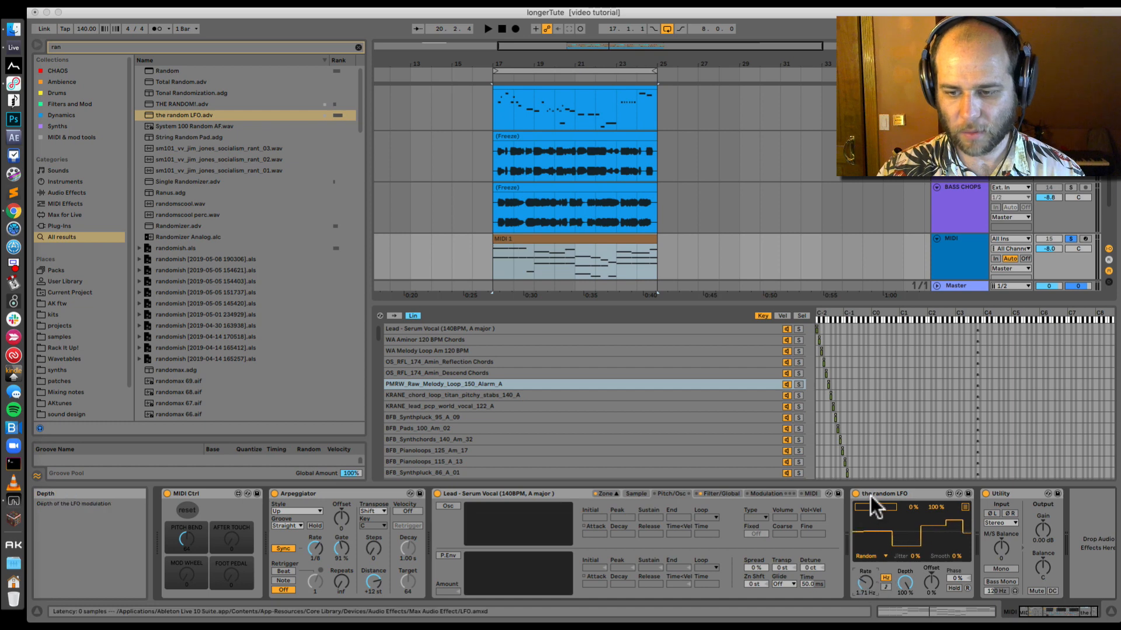
{"action": "left_click", "coordinate": [754, 581]}
{"action": "key", "text": "space"}
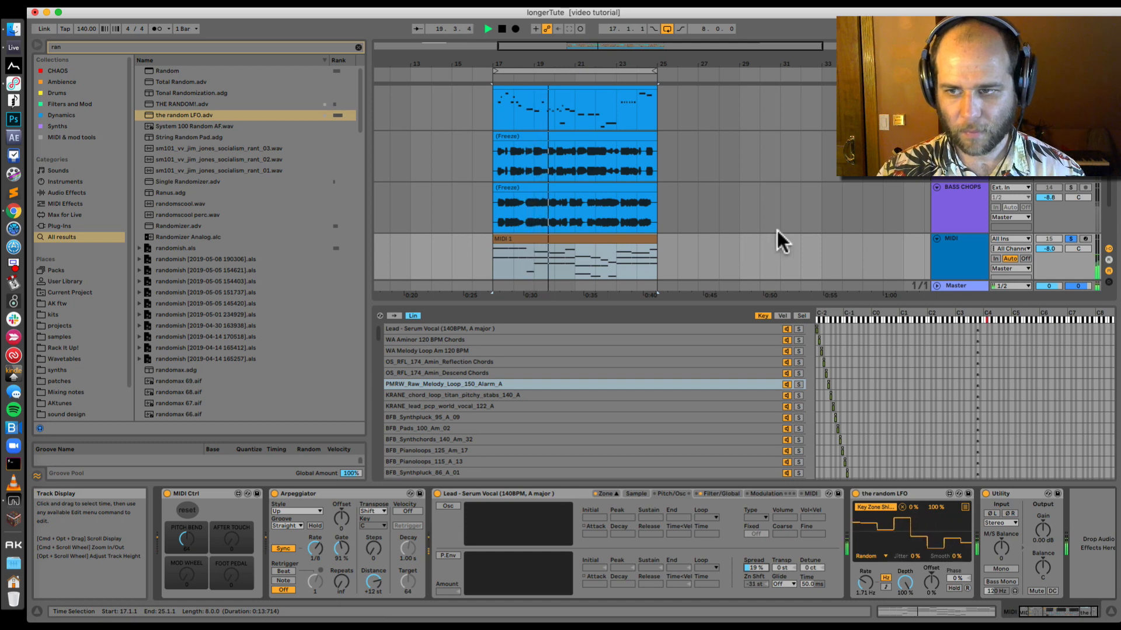
Set Sampler's global volume to 0 dB while the arpeggiated clip plays
{"action": "scroll", "coordinate": [785, 228], "scroll_direction": "down", "scroll_amount": 2}
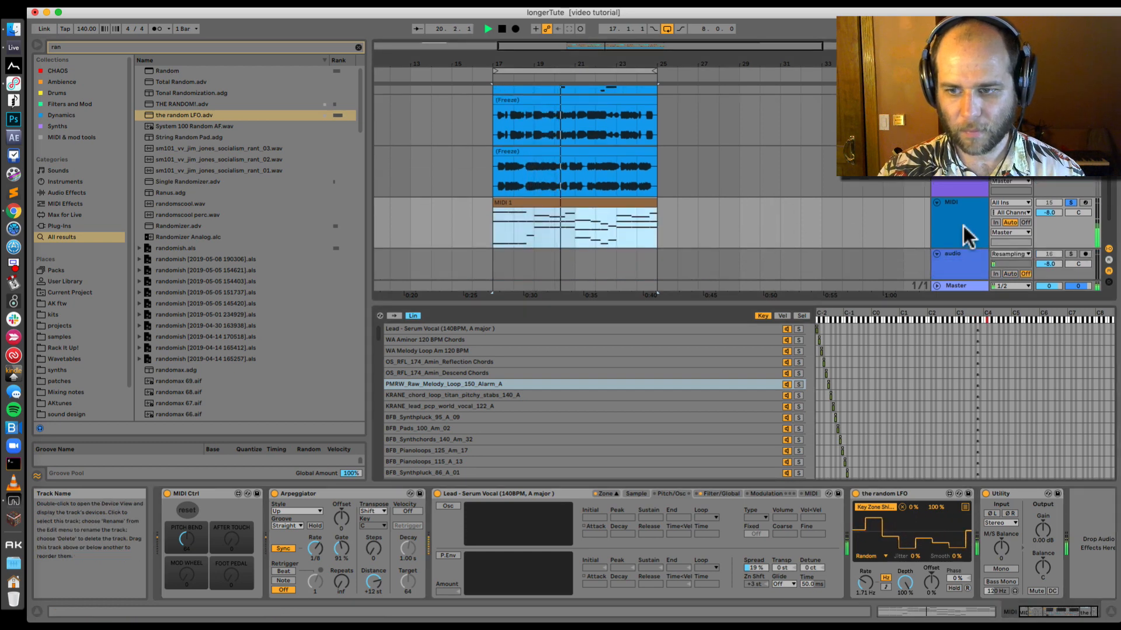
{"action": "left_click", "coordinate": [719, 494]}
{"action": "left_click", "coordinate": [717, 510]}
{"action": "type", "text": "0"}
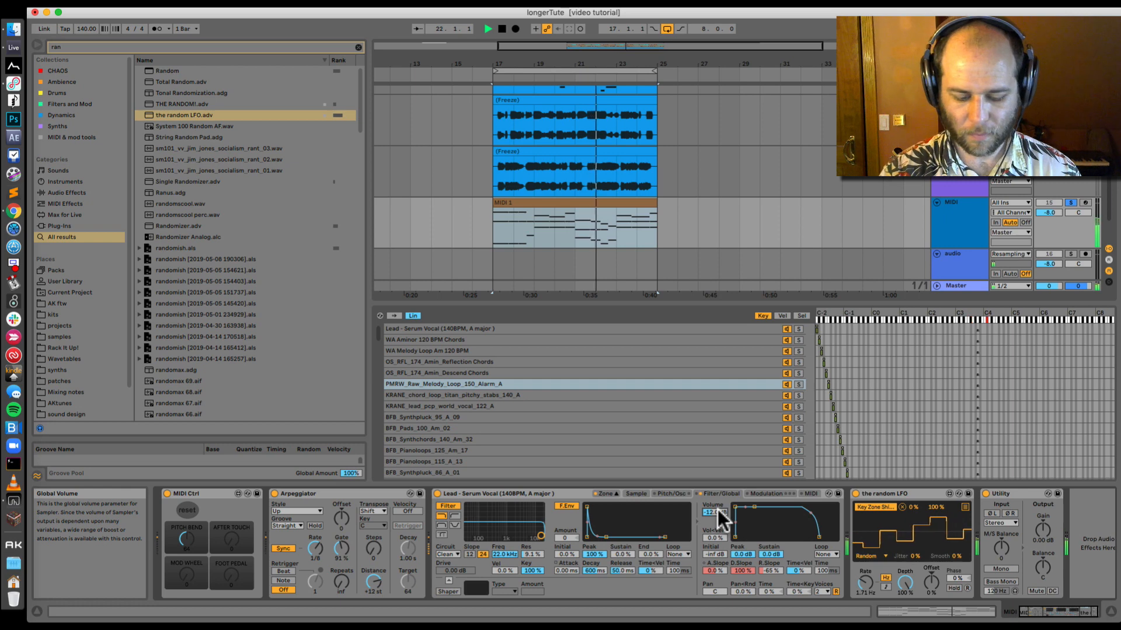
{"action": "key", "text": "Return"}
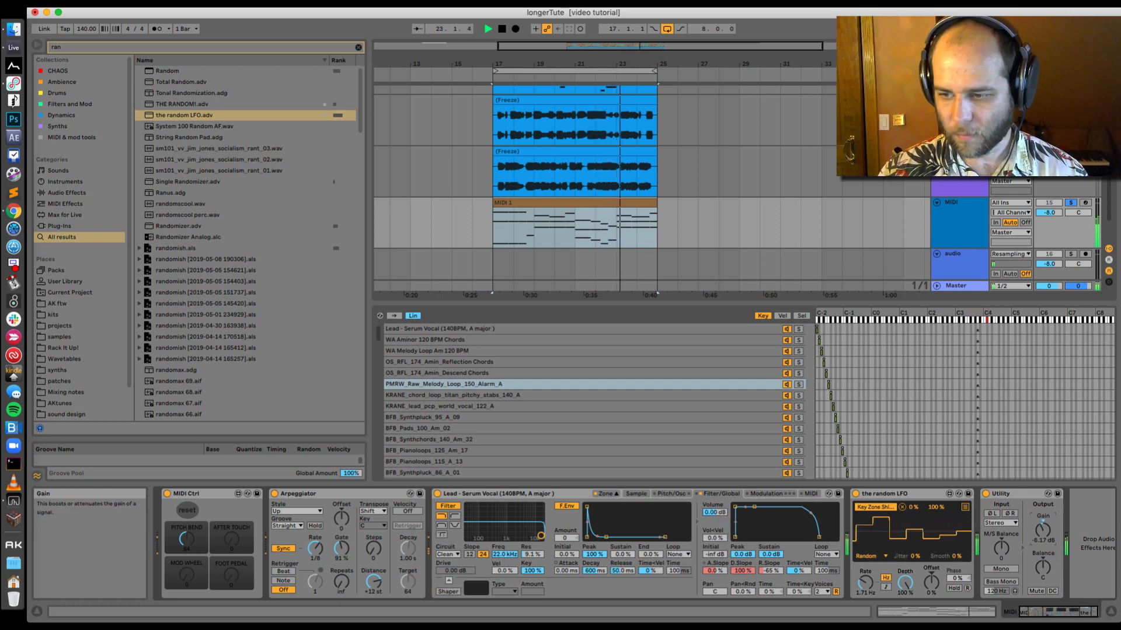
Search the browser for "glue" and add Glue Compressor after Utility, with threshold at -14.8 dB and makeup at 1.41 dB
{"action": "key", "text": "super+f"}
{"action": "type", "text": "glue"}
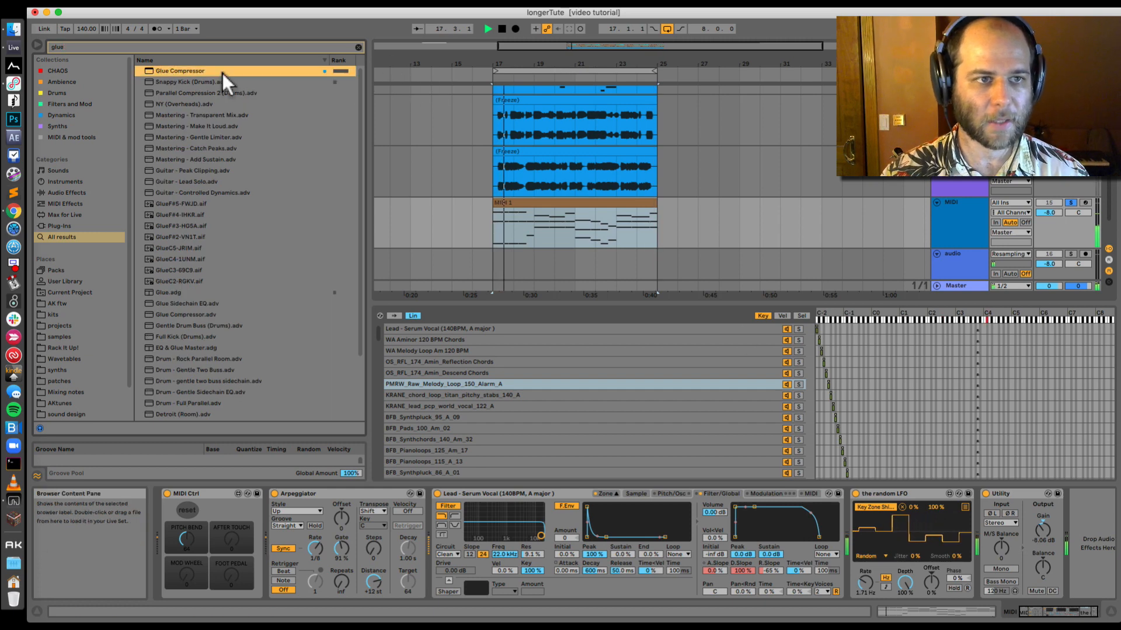
{"action": "double_click", "coordinate": [222, 72]}
{"action": "left_click_drag", "start_coordinate": [1048, 576], "coordinate": [1047, 569]}
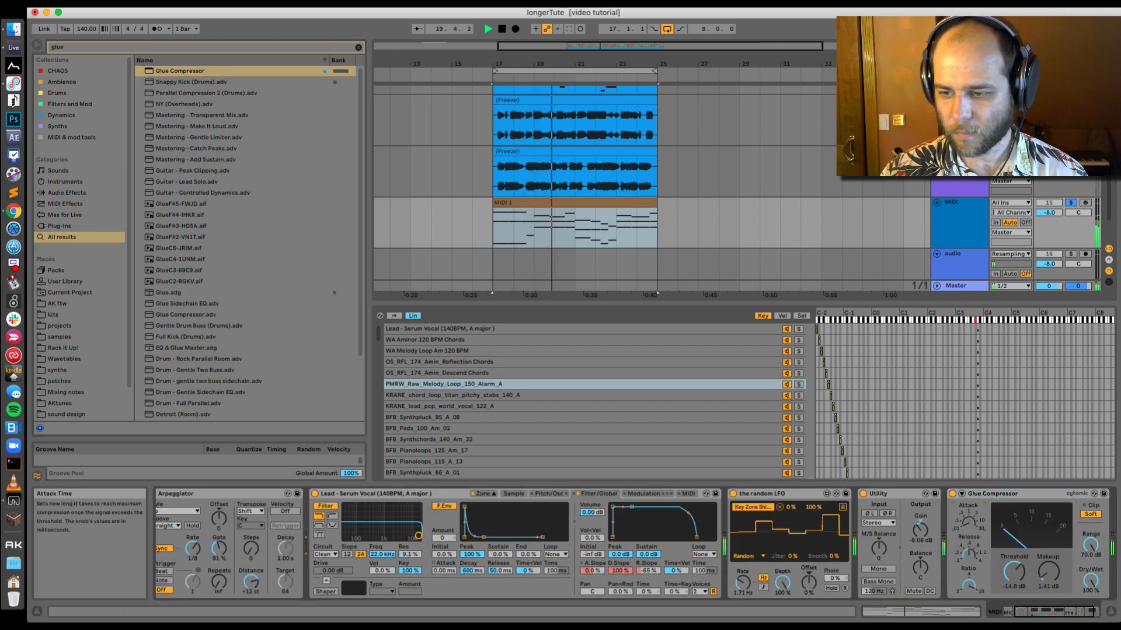
Freeze and flatten the MIDI track into audio
{"action": "left_click", "coordinate": [963, 220]}
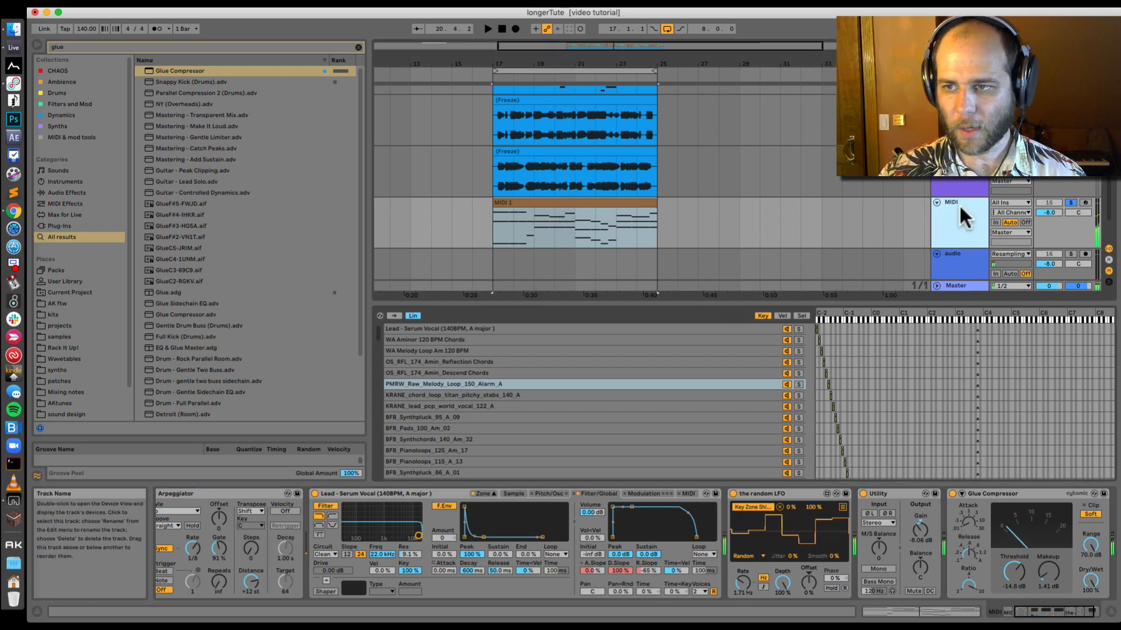
{"action": "right_click", "coordinate": [962, 210]}
{"action": "left_click", "coordinate": [999, 278]}
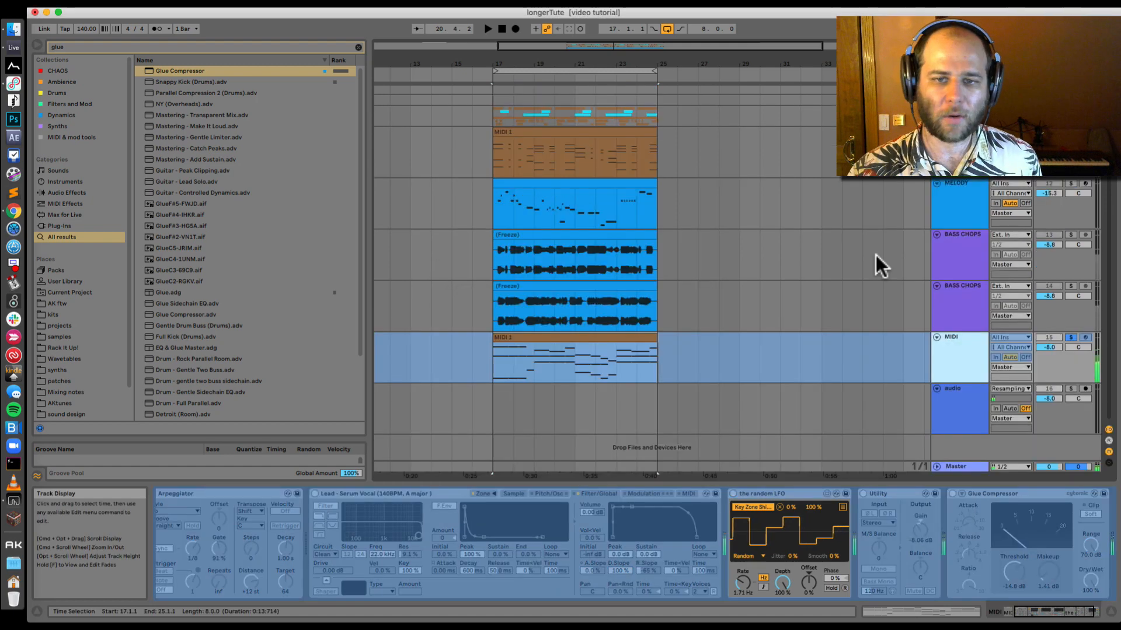
{"action": "right_click", "coordinate": [951, 339]}
{"action": "left_click", "coordinate": [1000, 419]}
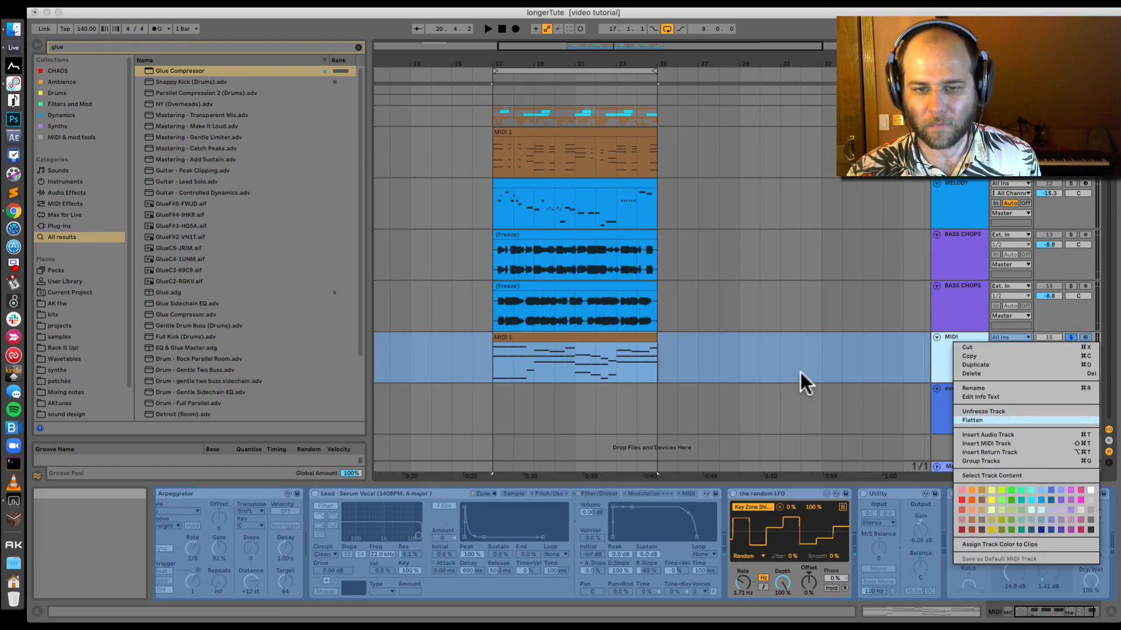
{"action": "left_click", "coordinate": [608, 314]}
{"action": "scroll", "coordinate": [607, 314], "scroll_direction": "up", "scroll_amount": 1}
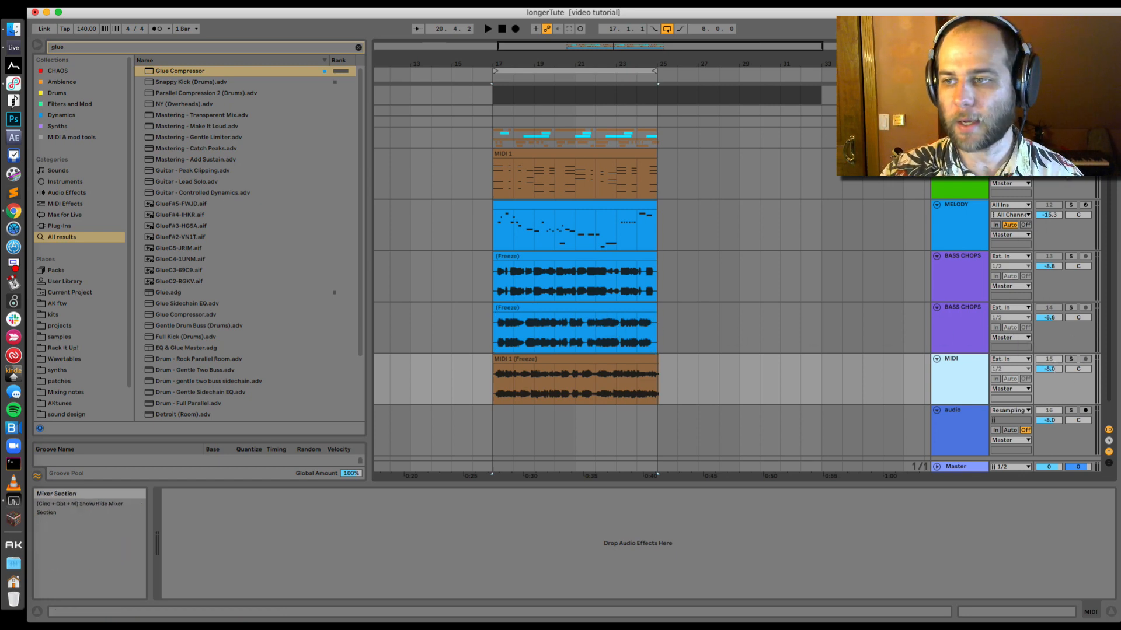
Activate the flattened track, move it above the two BASS CHOPS tracks, and rename it SYNTH CHOPS
{"action": "left_click", "coordinate": [1071, 154]}
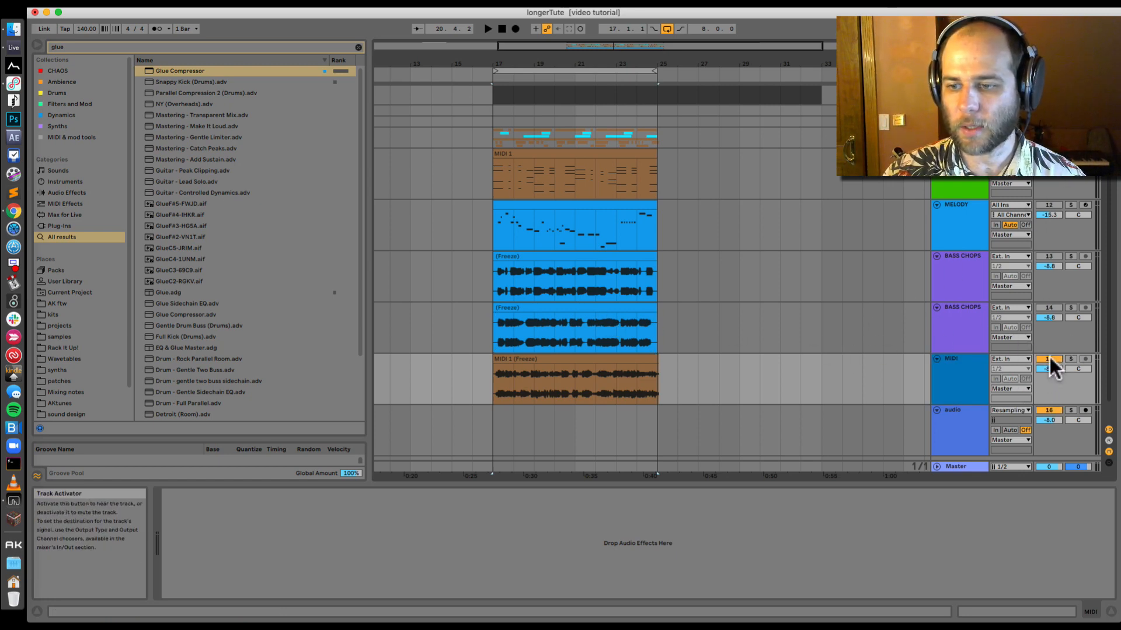
{"action": "left_click_drag", "start_coordinate": [981, 381], "coordinate": [967, 268]}
{"action": "type", "text": "SYNTH CHOPS"}
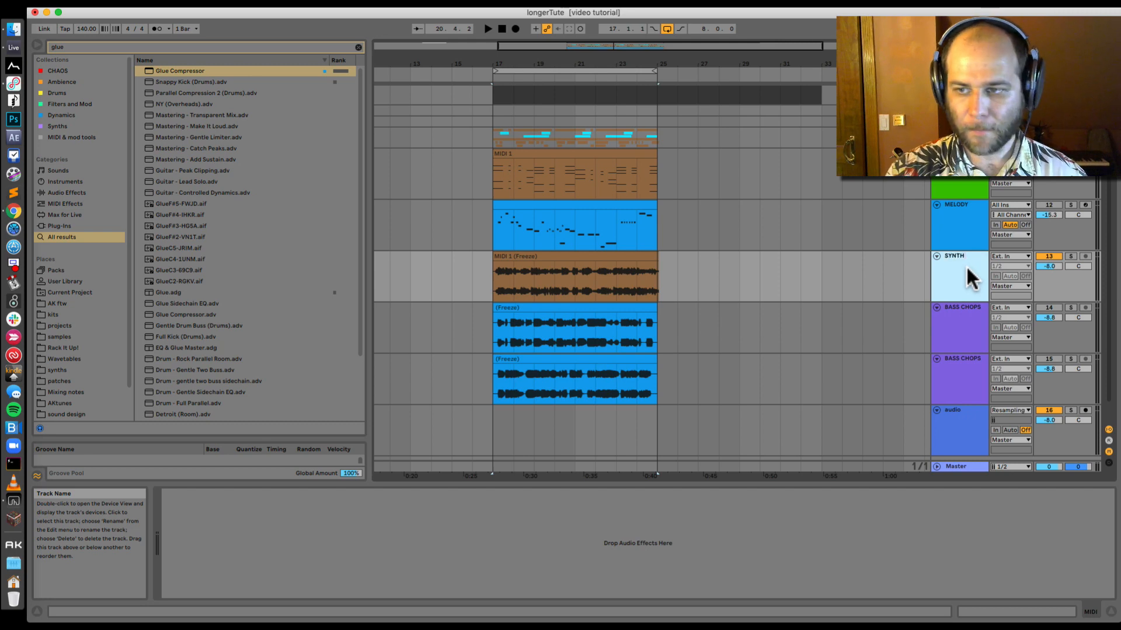
{"action": "key", "text": "Return"}
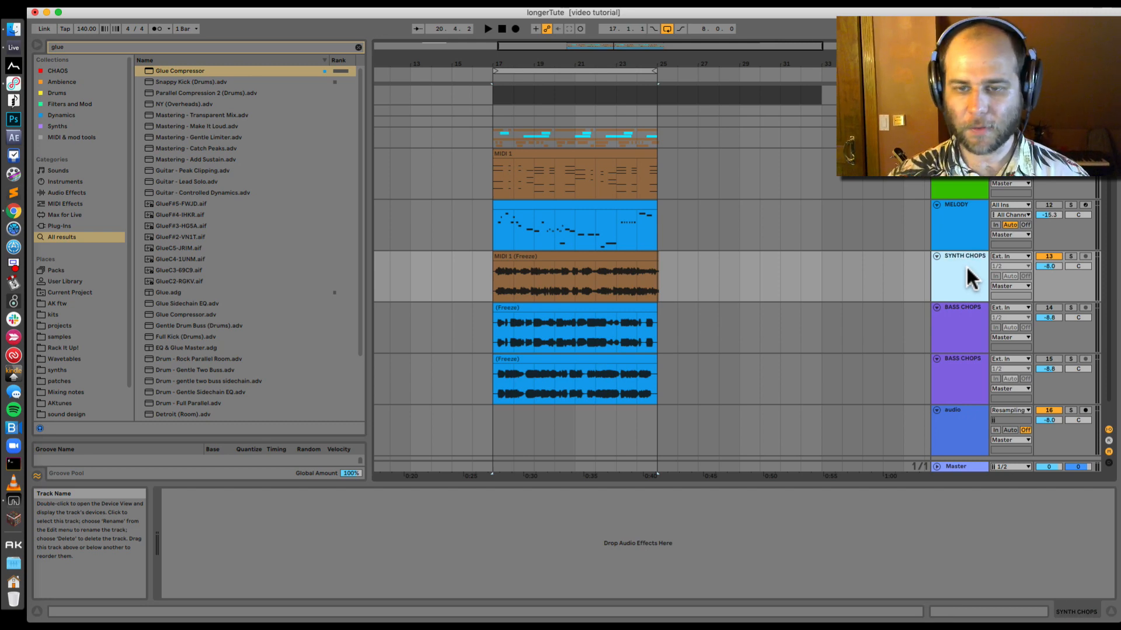
Audition the SYNTH CHOPS clip from 17.1.1 and cut out its section from 17.2.1 to 17.3.3
{"action": "double_click", "coordinate": [541, 68]}
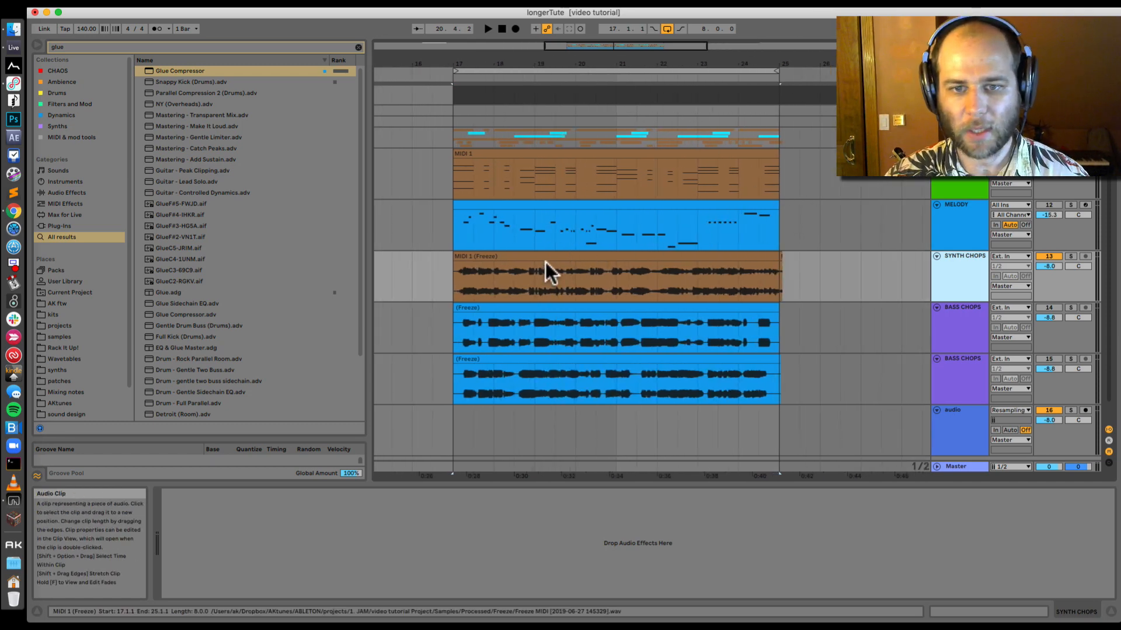
{"action": "left_click", "coordinate": [518, 256]}
{"action": "key", "text": "space"}
{"action": "left_click_drag", "start_coordinate": [500, 74], "coordinate": [605, 286]}
{"action": "key", "text": "space"}
{"action": "key", "text": "r"}
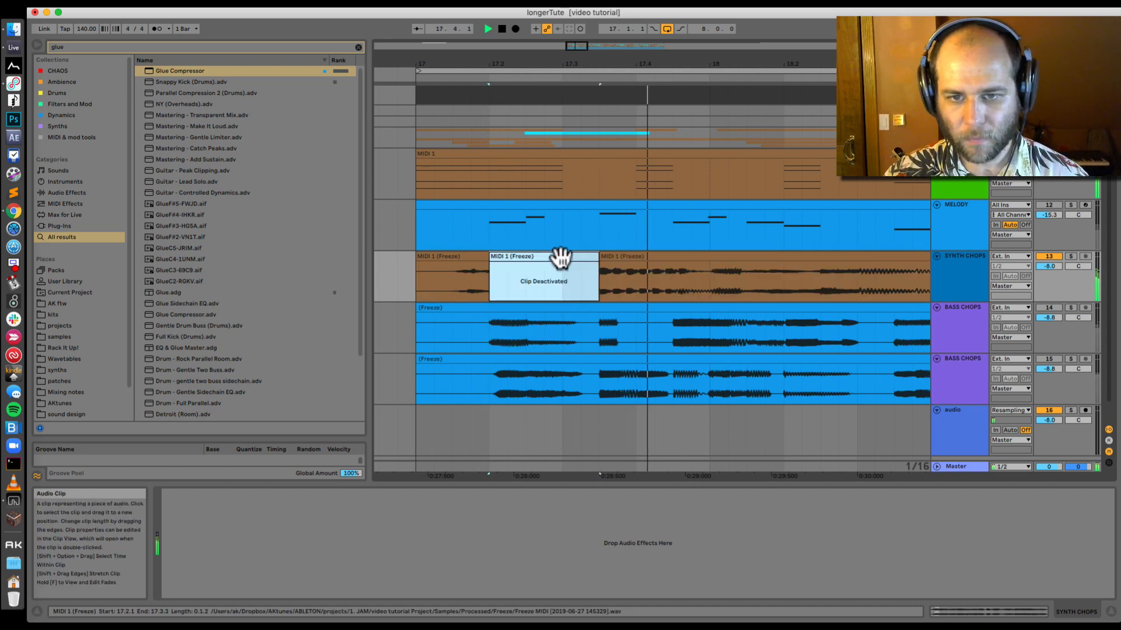
{"action": "key", "text": "Delete"}
Trim the remaining synth clip's start, split out 18.2.3 to 18.3.1, and chop the rest into short, gapped pieces through bar 25
{"action": "left_click_drag", "start_coordinate": [610, 269], "coordinate": [771, 273]}
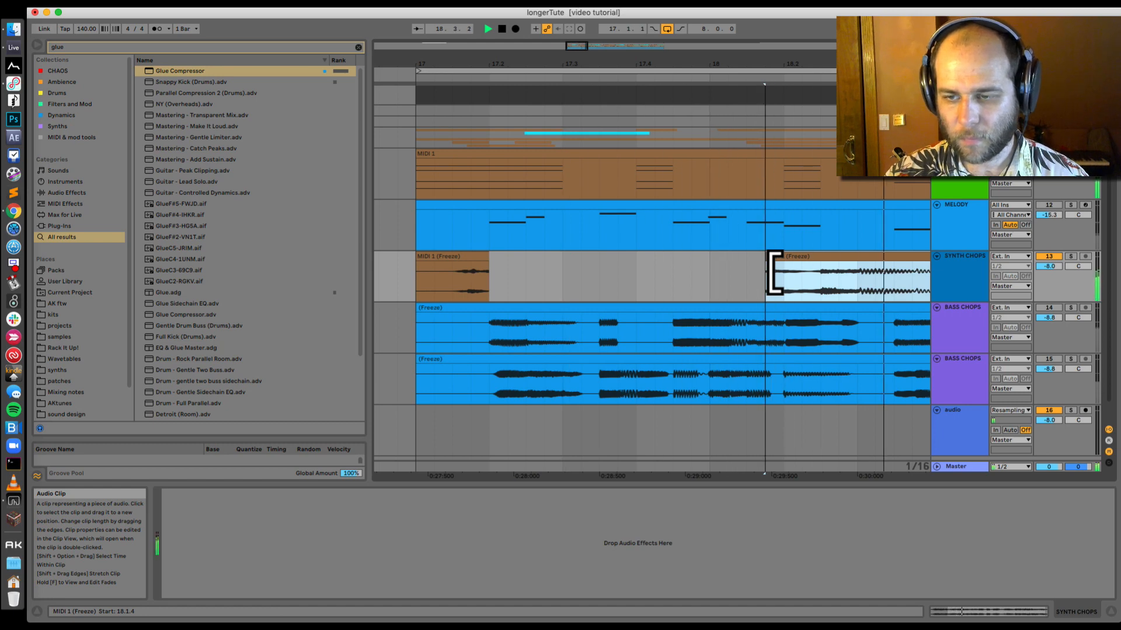
{"action": "left_click_drag", "start_coordinate": [821, 282], "coordinate": [863, 276]}
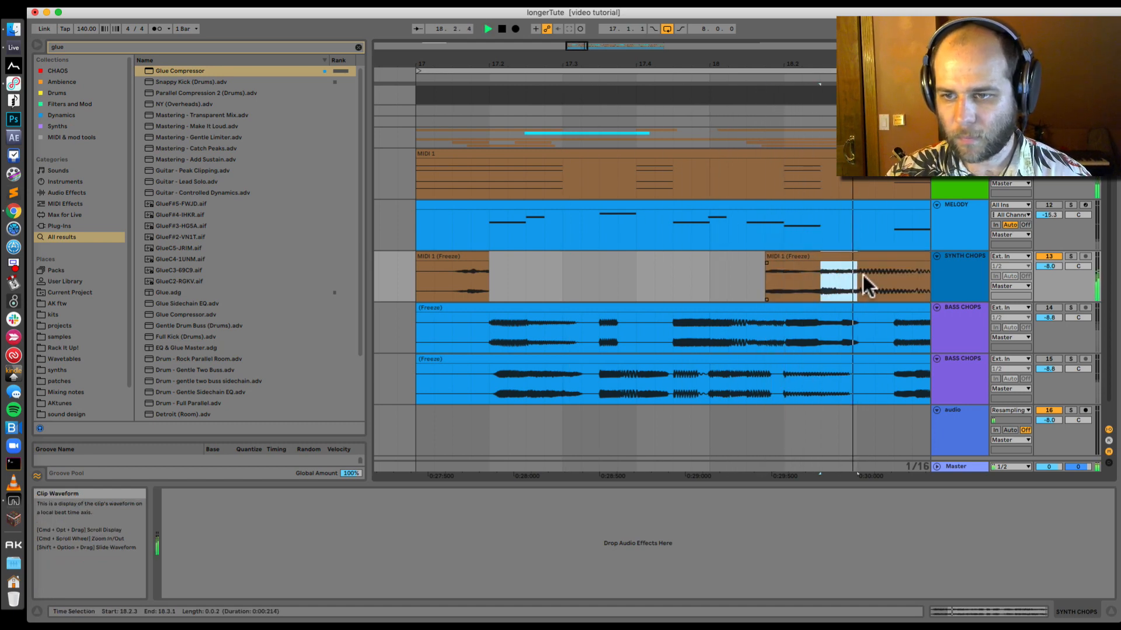
{"action": "key", "text": "super+e"}
{"action": "left_click_drag", "start_coordinate": [721, 270], "coordinate": [734, 270]}
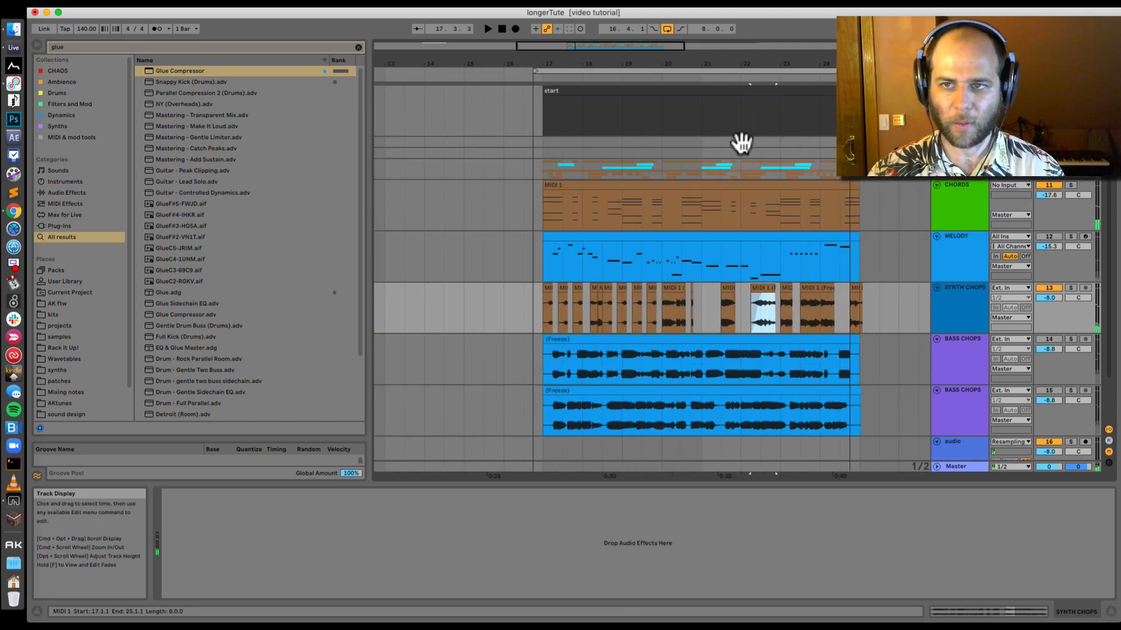
Fold both BASS CHOPS tracks and play the chopped arrangement from 17.1.1
{"action": "left_click", "coordinate": [679, 91]}
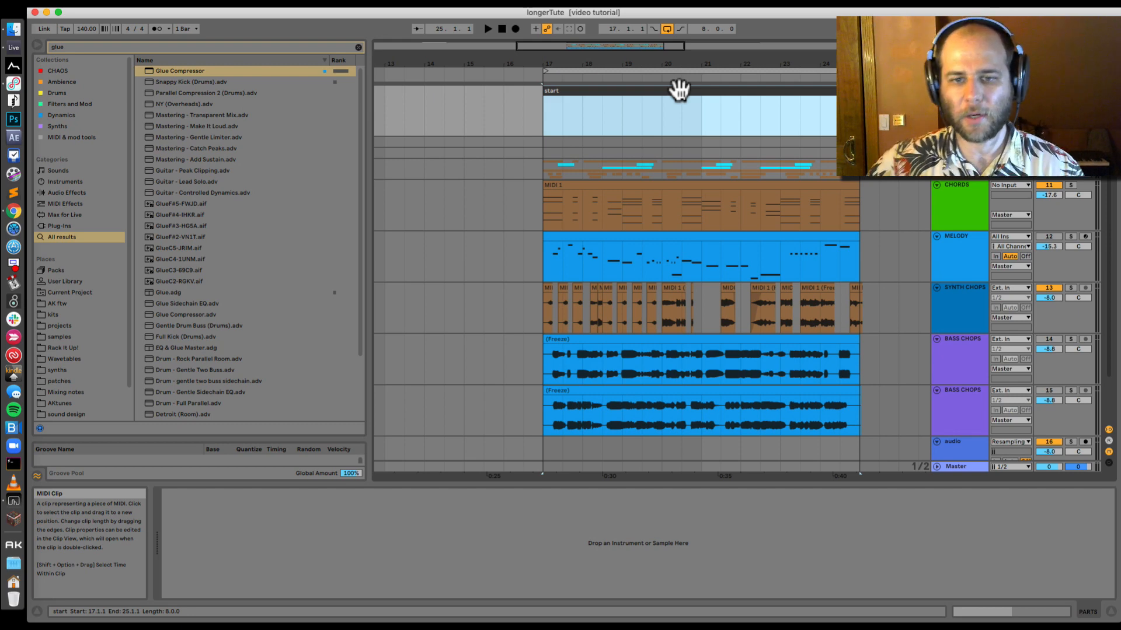
{"action": "left_click", "coordinate": [937, 339]}
{"action": "left_click", "coordinate": [937, 349]}
{"action": "key", "text": "space"}
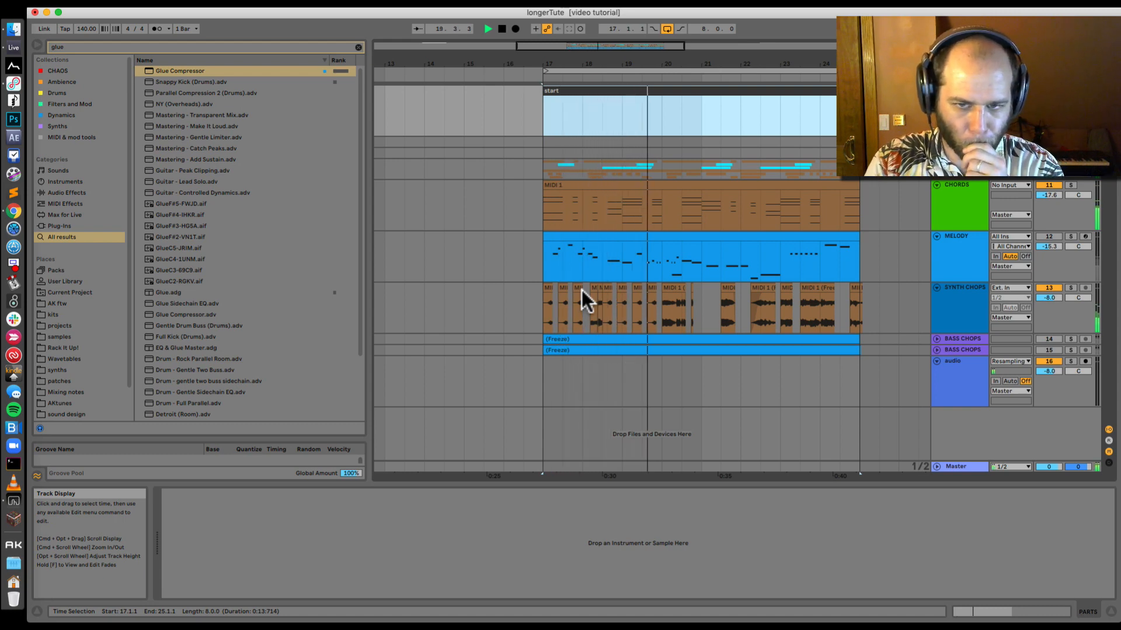
Turn off Warp on the SYNTH CHOPS piece near 19.3.3 and transpose it by -2 st
{"action": "left_click", "coordinate": [616, 314]}
{"action": "left_click_drag", "start_coordinate": [671, 70], "coordinate": [669, 267]}
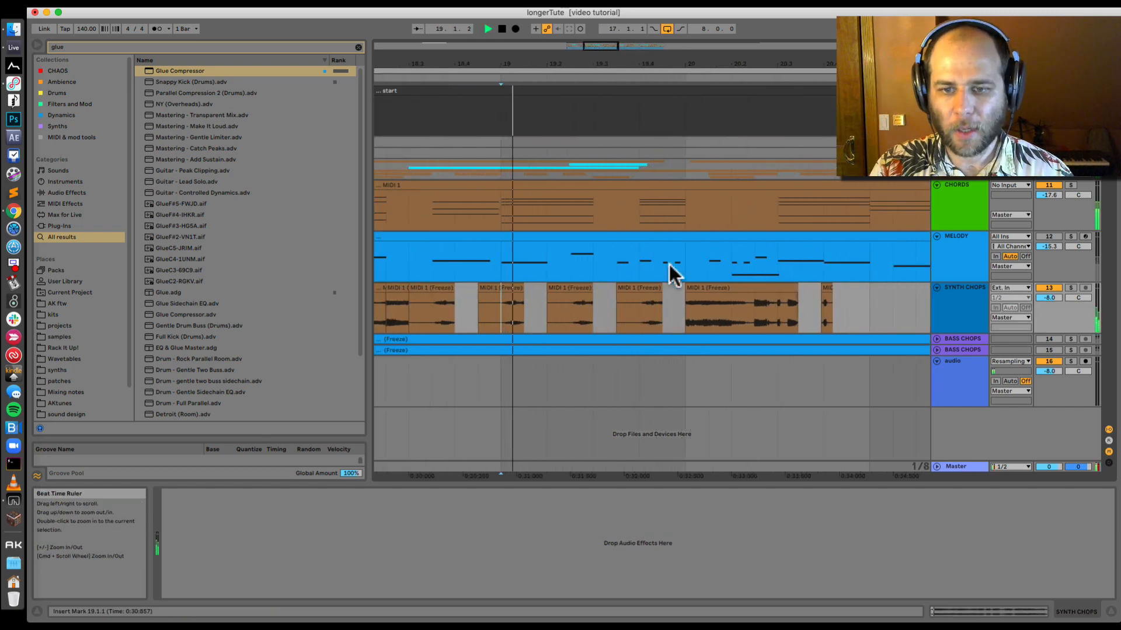
{"action": "left_click", "coordinate": [647, 287]}
{"action": "key", "text": "shift+Tab"}
{"action": "key", "text": "space"}
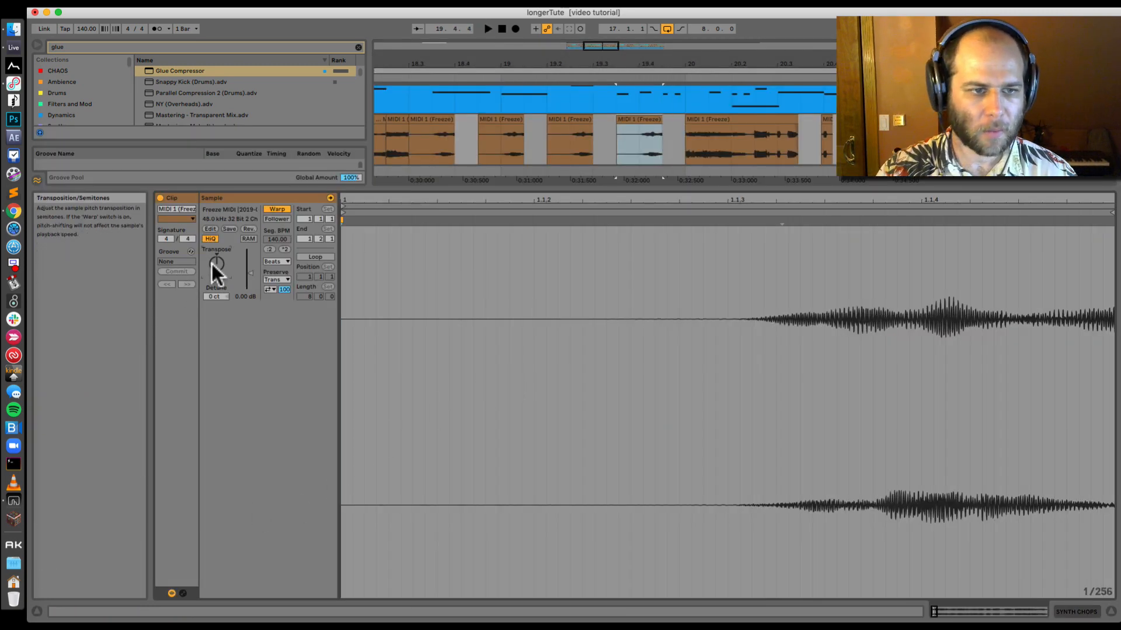
{"action": "left_click", "coordinate": [277, 209]}
Trim the unwarped synth chop to end near 19.4.2, delete the leftover fragment after it, and add a short fade-out
{"action": "left_click_drag", "start_coordinate": [650, 124], "coordinate": [663, 134]}
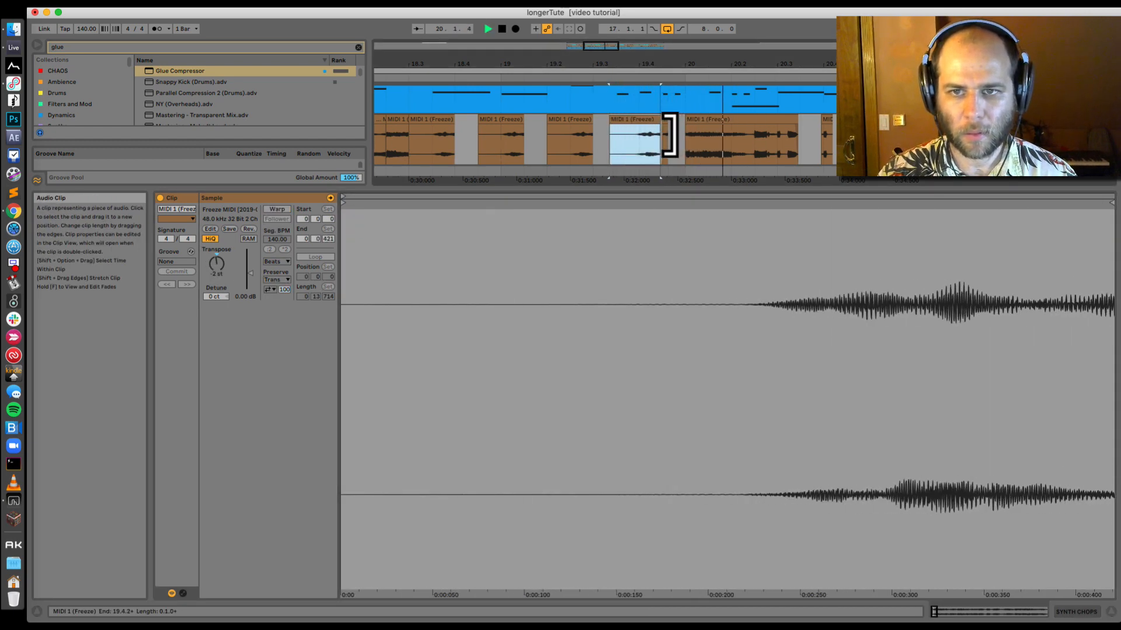
{"action": "left_click", "coordinate": [665, 119]}
{"action": "key", "text": "Delete"}
{"action": "left_click", "coordinate": [478, 138]}
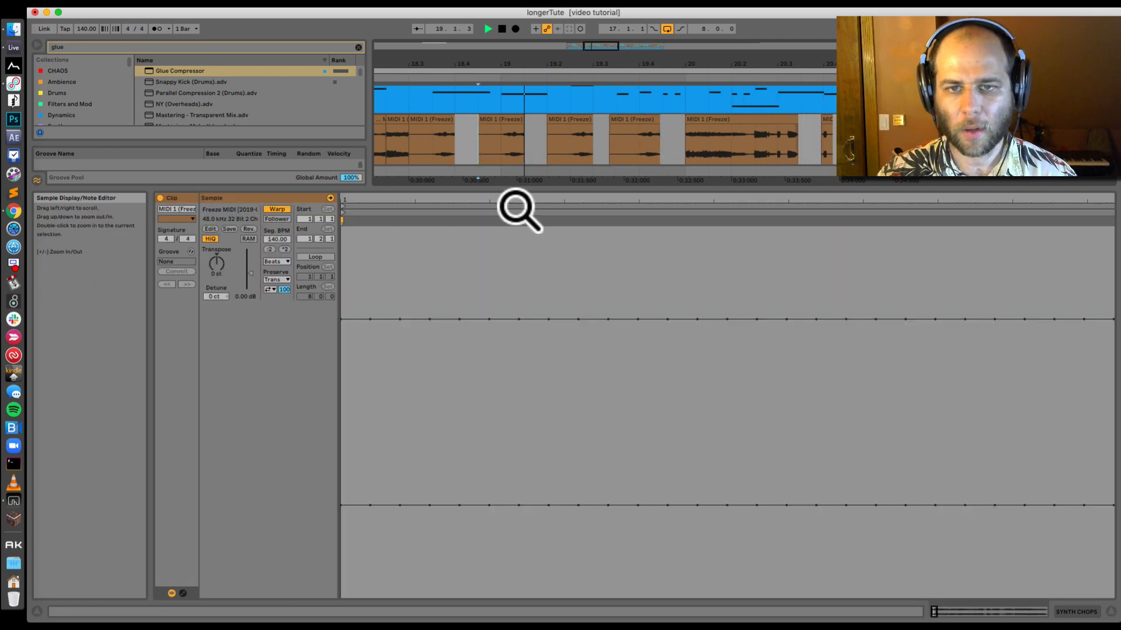
{"action": "left_click", "coordinate": [653, 121]}
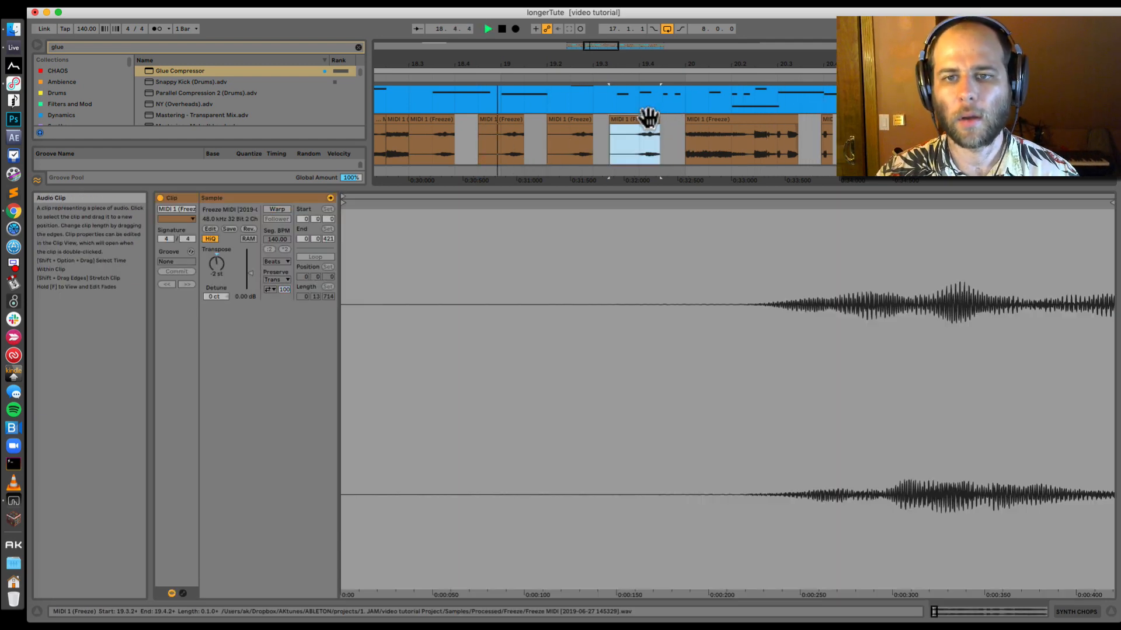
{"action": "left_click_drag", "start_coordinate": [660, 125], "coordinate": [653, 124]}
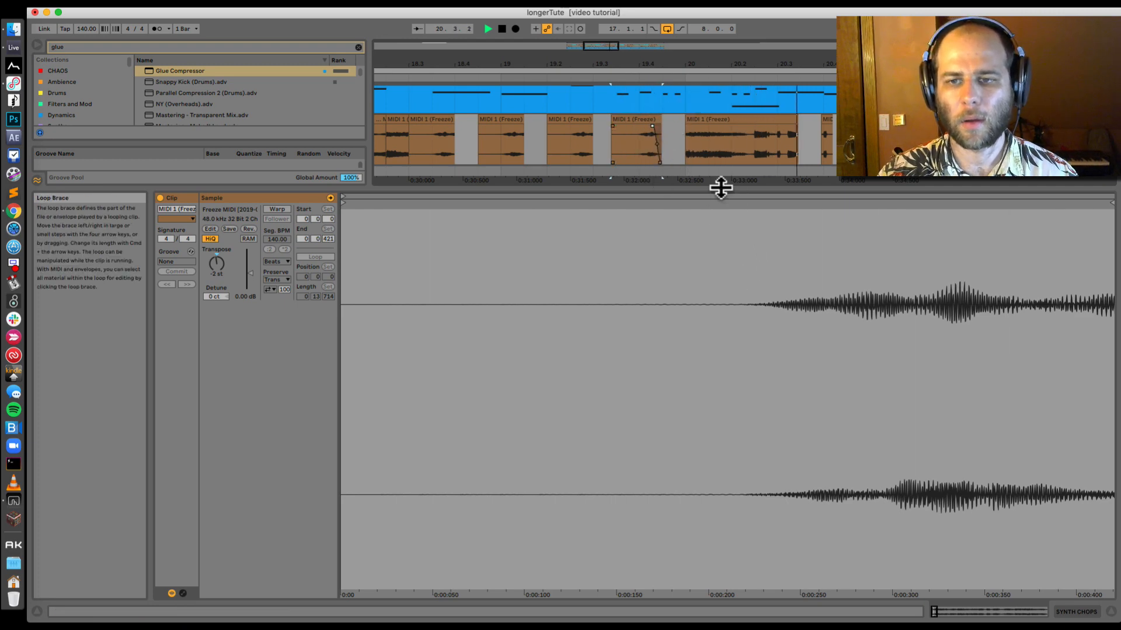
Shrink the clip view, unfold and activate the upper BASS CHOPS track, and play it from 17.1.1
{"action": "left_click_drag", "start_coordinate": [720, 187], "coordinate": [730, 476]}
{"action": "left_click_drag", "start_coordinate": [507, 63], "coordinate": [607, 75]}
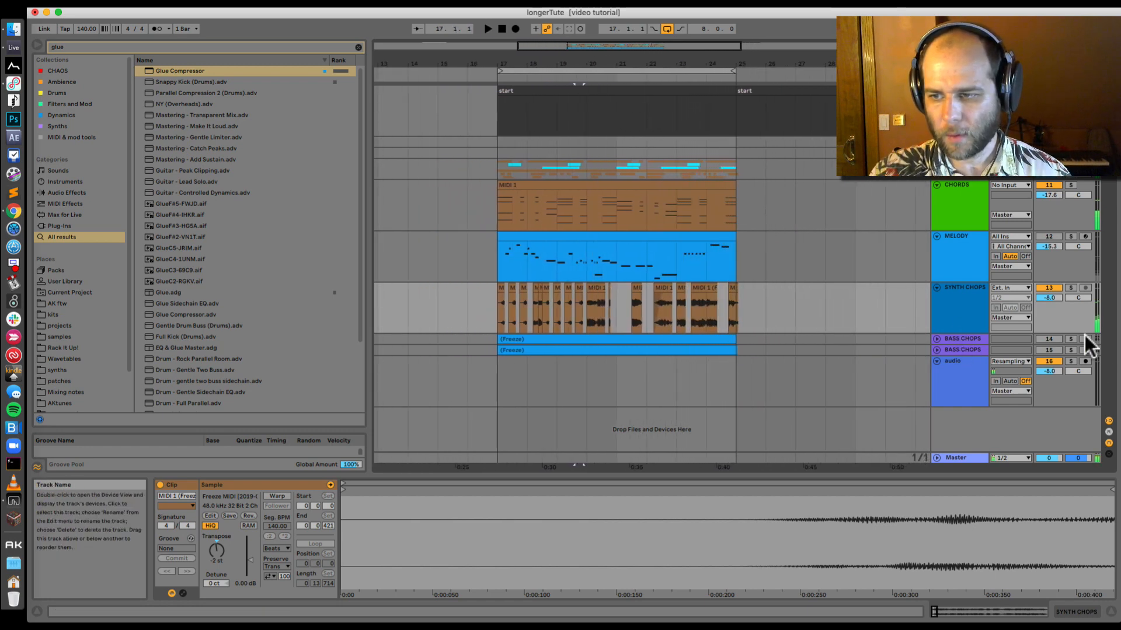
{"action": "left_click", "coordinate": [943, 336]}
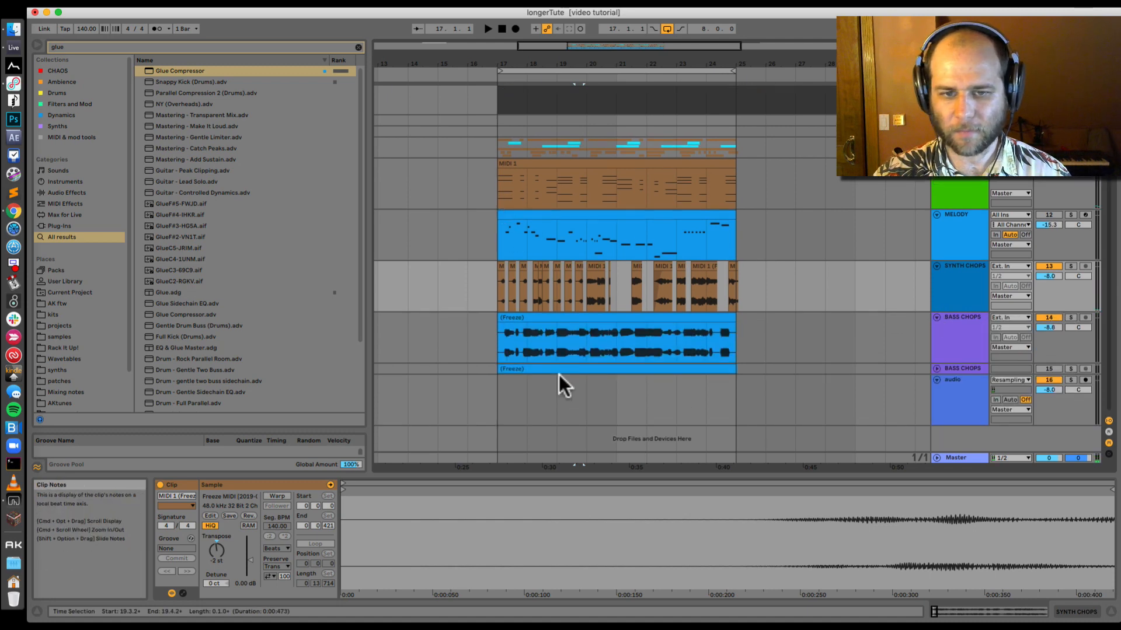
{"action": "left_click", "coordinate": [522, 318]}
{"action": "left_click", "coordinate": [511, 317]}
{"action": "key", "text": "space"}
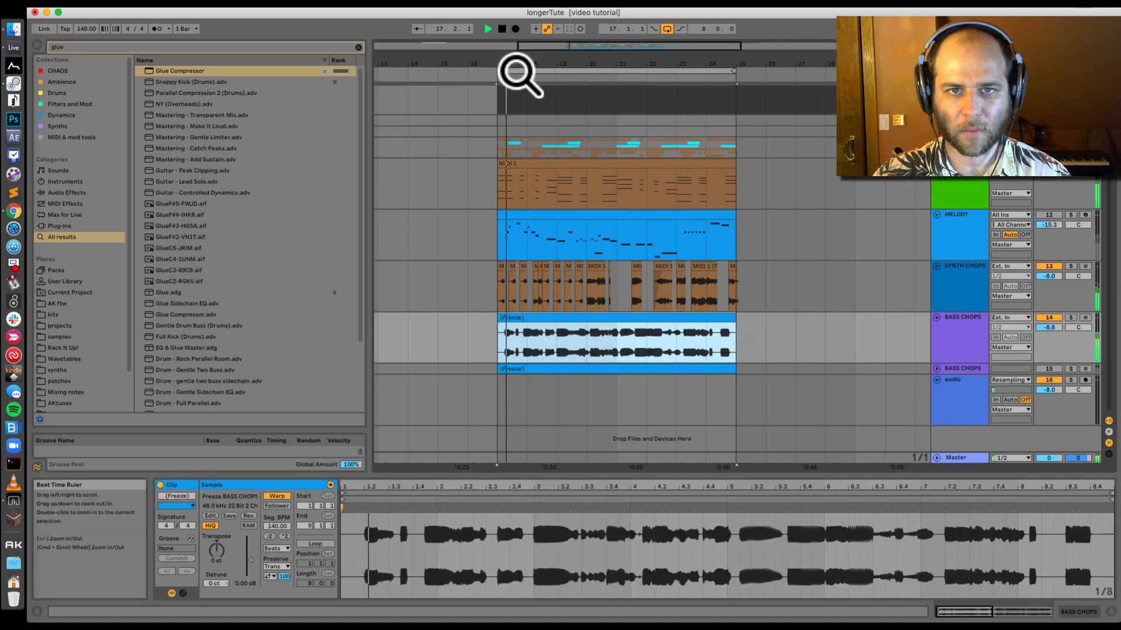
{"action": "left_click_drag", "start_coordinate": [513, 64], "coordinate": [502, 233]}
{"action": "key", "text": "space"}
{"action": "key", "text": "space"}
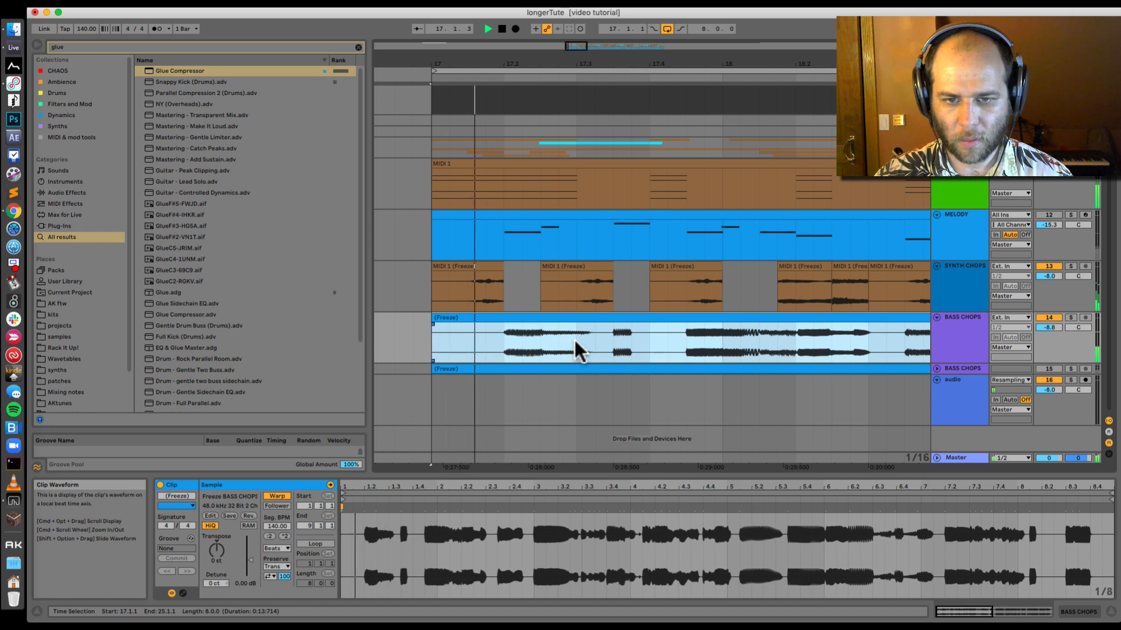
Duplicate the half-beat bass chop just before 17.4.1 on the upper BASS CHOPS track
{"action": "left_click_drag", "start_coordinate": [554, 335], "coordinate": [642, 344]}
{"action": "key", "text": "super+d"}
{"action": "left_click", "coordinate": [604, 332]}
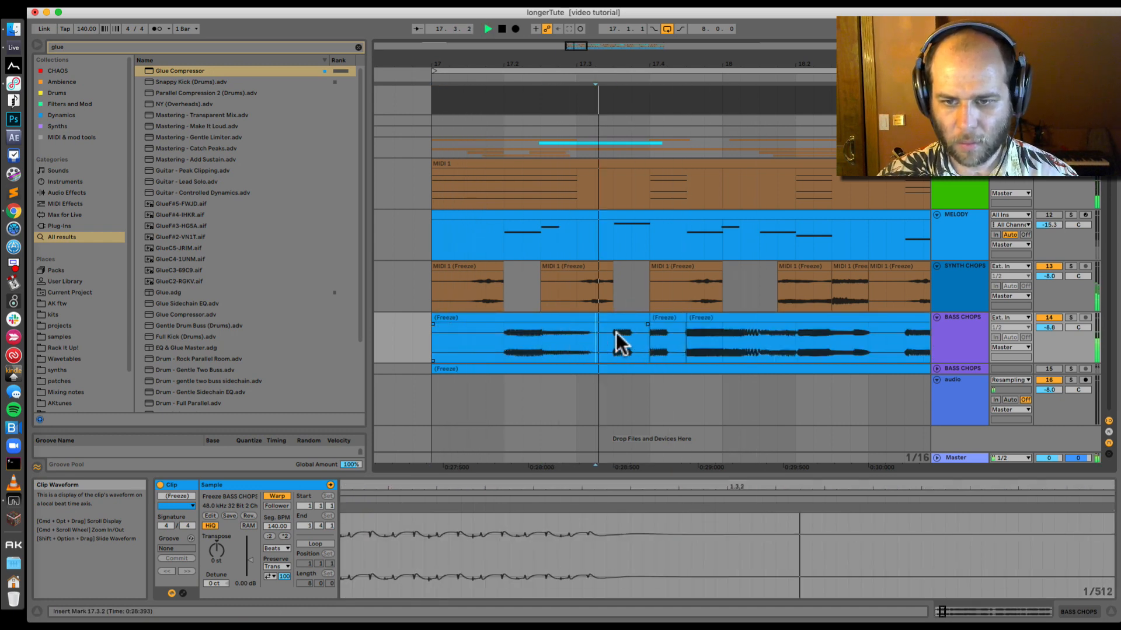
Shorten the SYNTH CHOPS piece at 17.4.1 to end near 17.4.4 and play from 17.1.1
{"action": "left_click", "coordinate": [725, 273]}
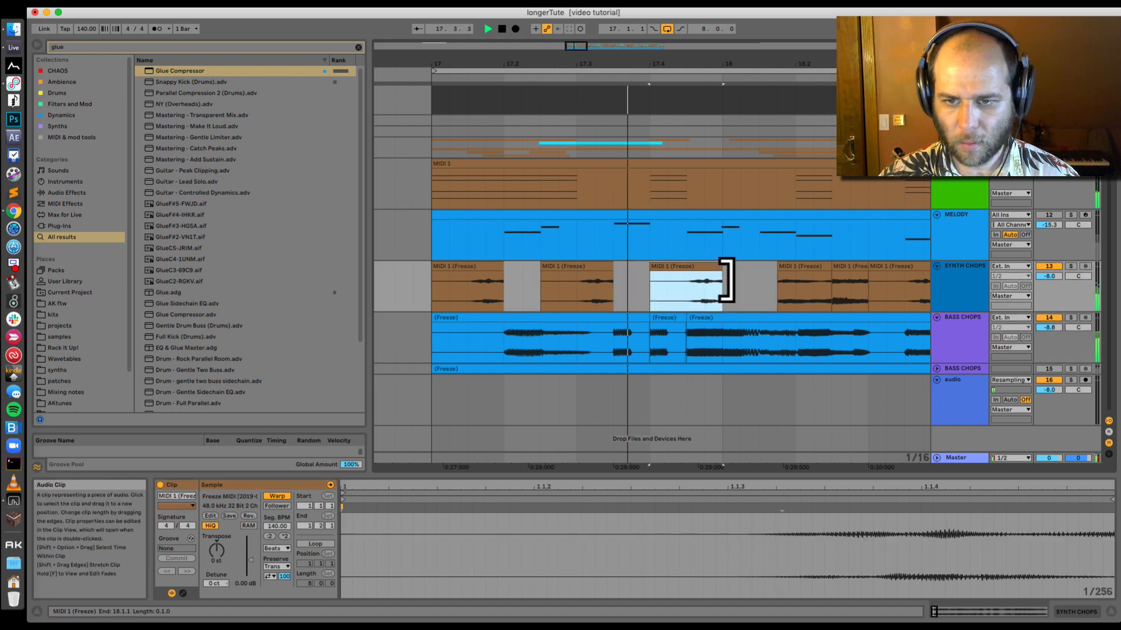
{"action": "left_click_drag", "start_coordinate": [725, 281], "coordinate": [700, 280]}
{"action": "left_click", "coordinate": [428, 285]}
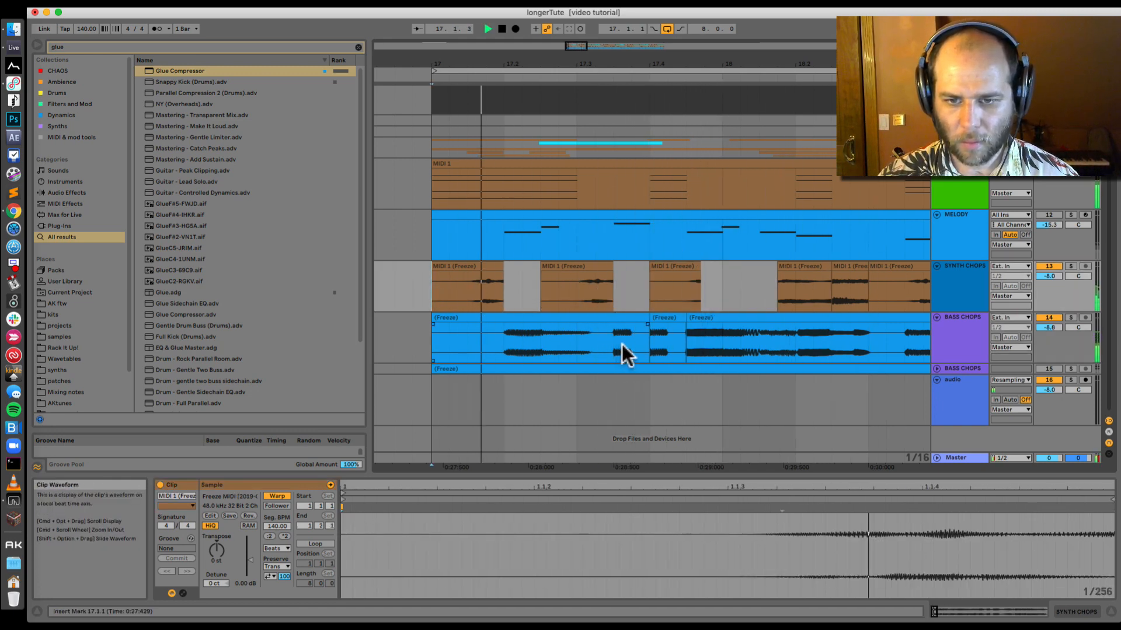
Split out the upper bass slice from 17.3.3 to 17.3.4 and deactivate it
{"action": "left_click_drag", "start_coordinate": [621, 349], "coordinate": [636, 345]}
{"action": "key", "text": "super+e"}
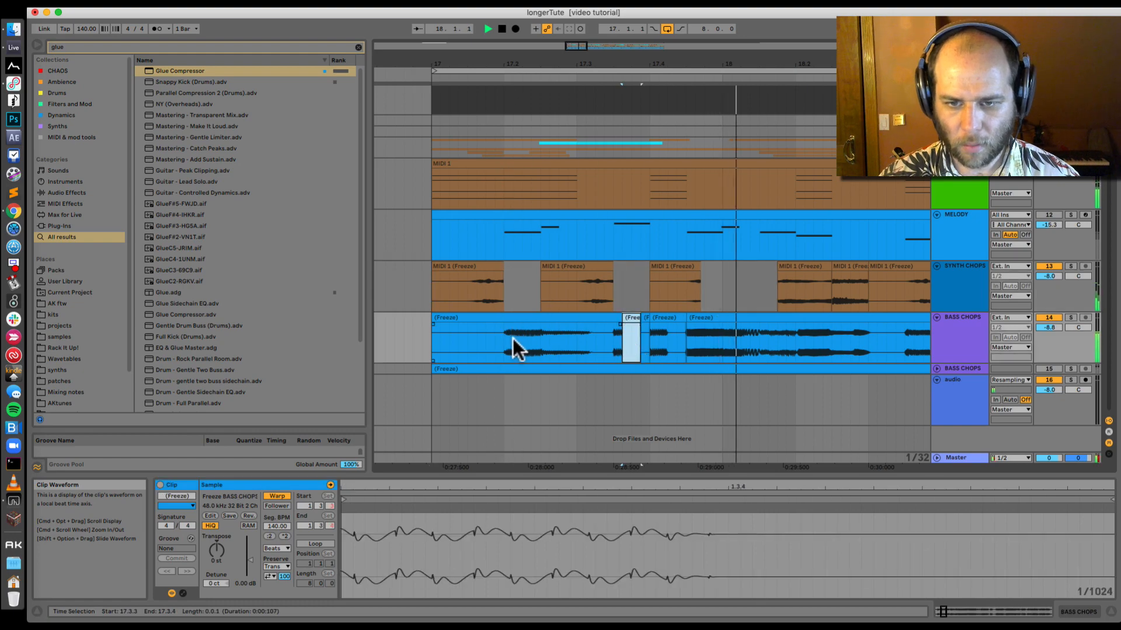
Split the upper bass clip from 18.3 onward and delete pieces up to 22.2.1, leaving gaps for the synth chops
{"action": "left_click", "coordinate": [747, 324]}
{"action": "left_click_drag", "start_coordinate": [854, 65], "coordinate": [828, 69]}
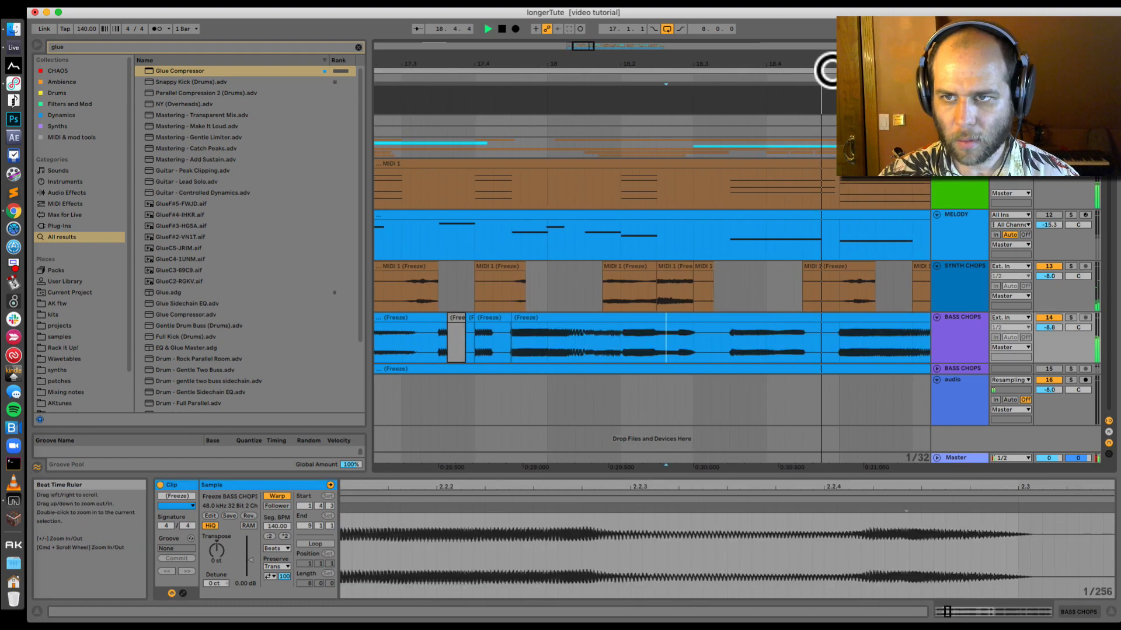
{"action": "key", "text": "super+e"}
{"action": "left_click_drag", "start_coordinate": [623, 334], "coordinate": [746, 330]}
{"action": "key", "text": "Delete"}
{"action": "key", "text": "super+e"}
{"action": "left_click_drag", "start_coordinate": [746, 328], "coordinate": [693, 328]}
{"action": "left_click_drag", "start_coordinate": [817, 65], "coordinate": [394, 62]}
Deactivate the upper bass from 22.3.1 to 23.1.1 and delete its remaining material up to 25.1.1
{"action": "left_click_drag", "start_coordinate": [656, 340], "coordinate": [730, 340]}
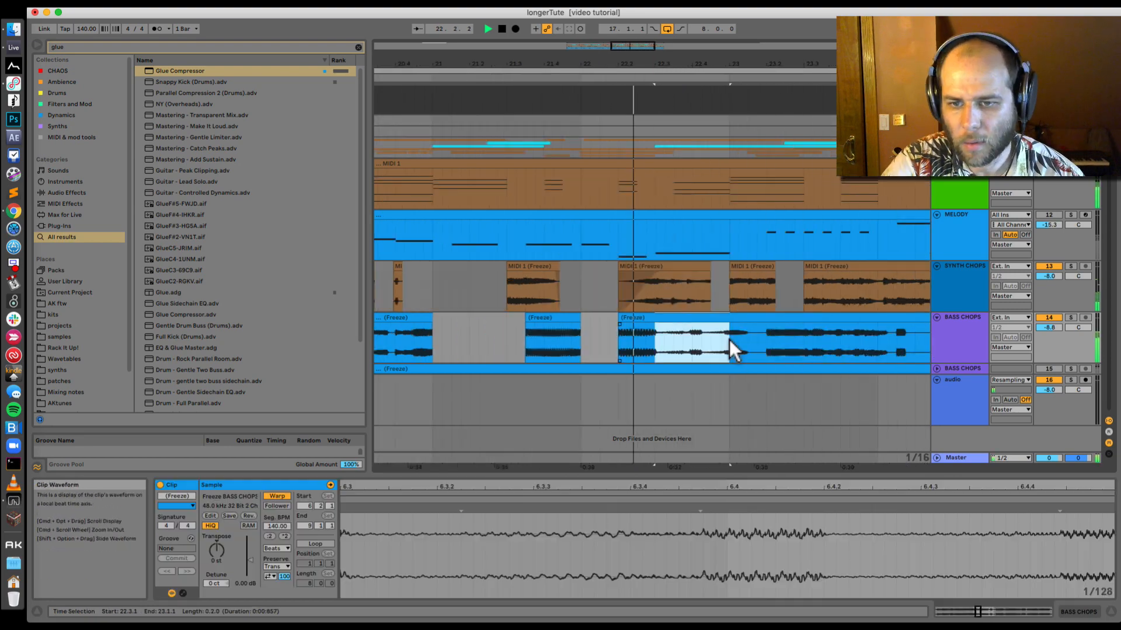
{"action": "key", "text": "0"}
{"action": "left_click_drag", "start_coordinate": [806, 333], "coordinate": [849, 327]}
{"action": "left_click_drag", "start_coordinate": [817, 66], "coordinate": [618, 65]}
{"action": "left_click", "coordinate": [703, 265]}
{"action": "key", "text": "0"}
{"action": "left_click_drag", "start_coordinate": [702, 327], "coordinate": [835, 336]}
{"action": "key", "text": "Delete"}
Listen to the edited eight-bar section through bar 24 and stop playback
{"action": "left_click_drag", "start_coordinate": [748, 64], "coordinate": [752, 29]}
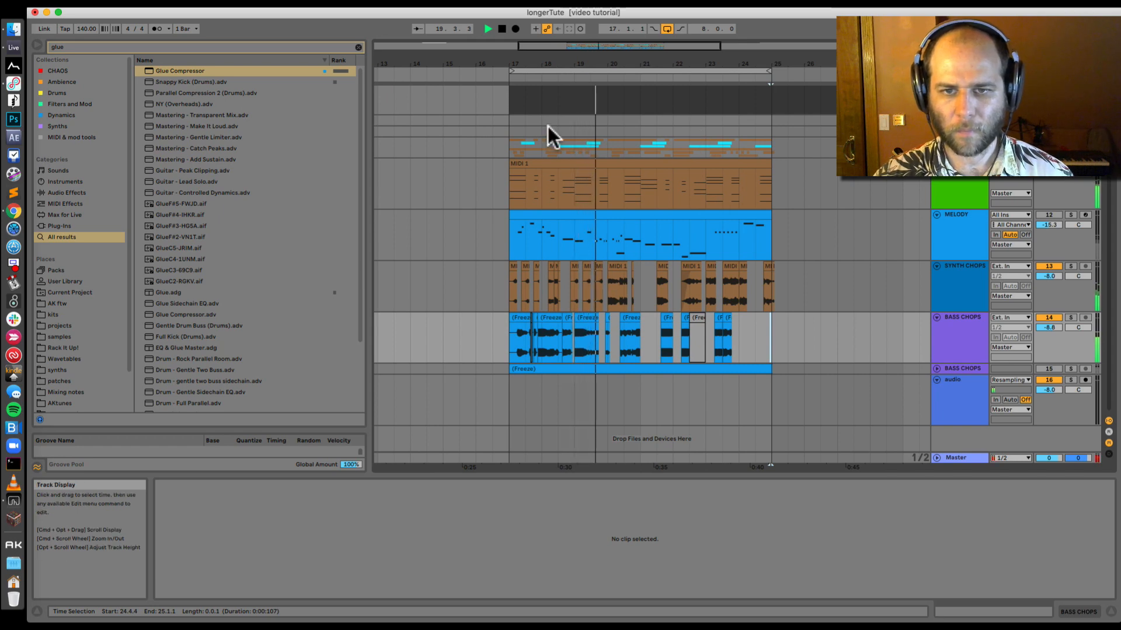
{"action": "left_click_drag", "start_coordinate": [617, 68], "coordinate": [572, 82]}
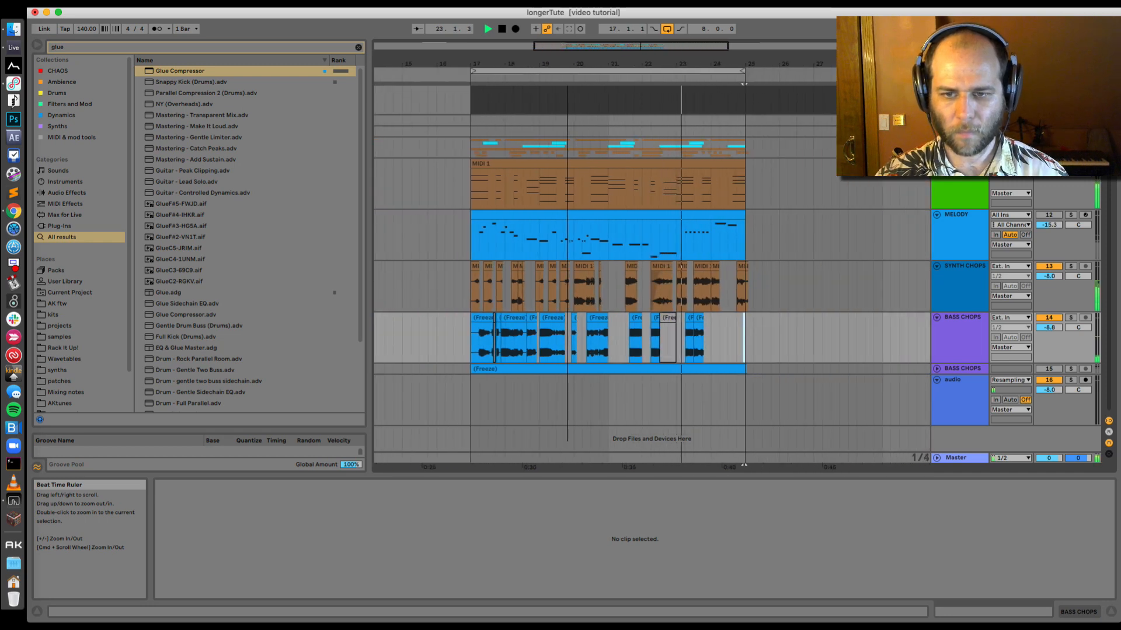
{"action": "left_click", "coordinate": [753, 204]}
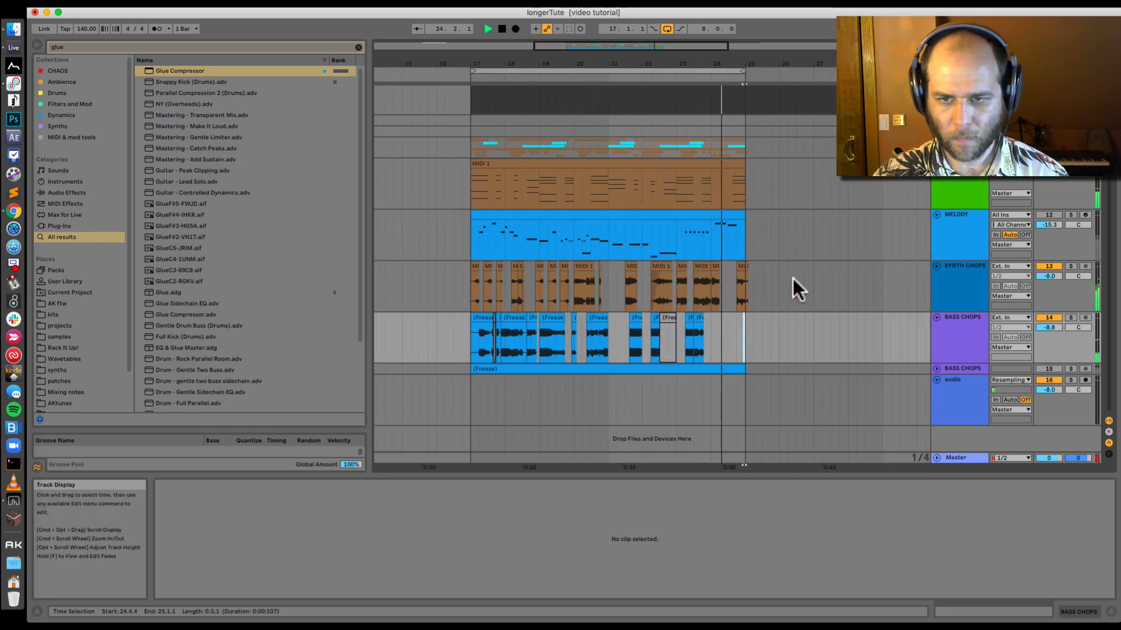
{"action": "key", "text": "space"}
Unfold the lower BASS CHOPS track and trim its clip to start at 17.3.3 while playing from 17.1.1
{"action": "left_click", "coordinate": [937, 368]}
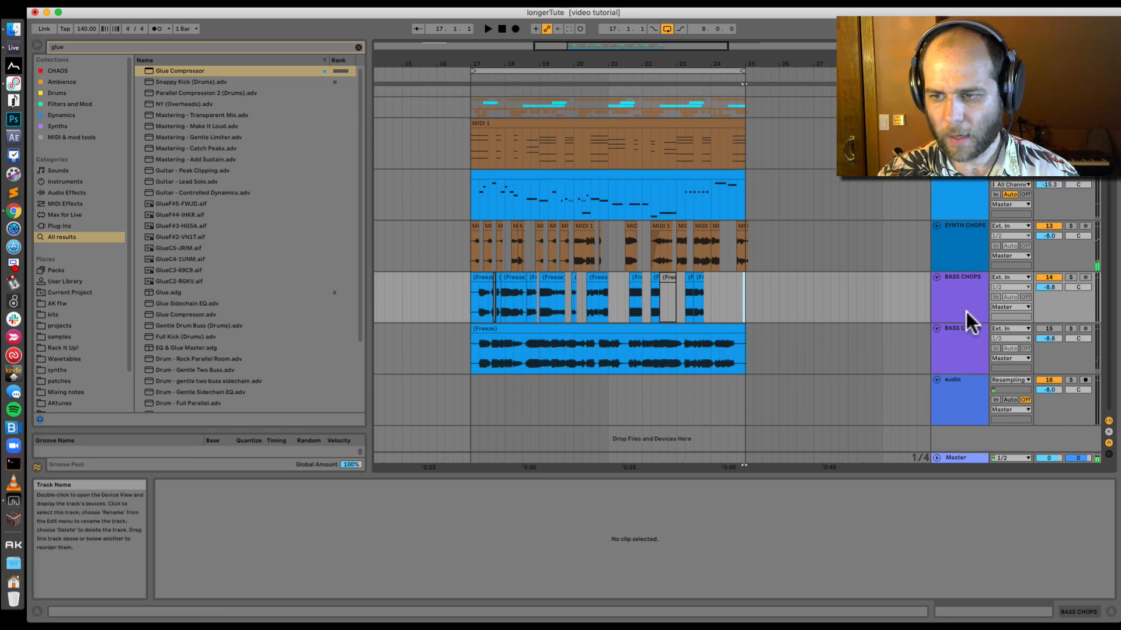
{"action": "left_click", "coordinate": [531, 333]}
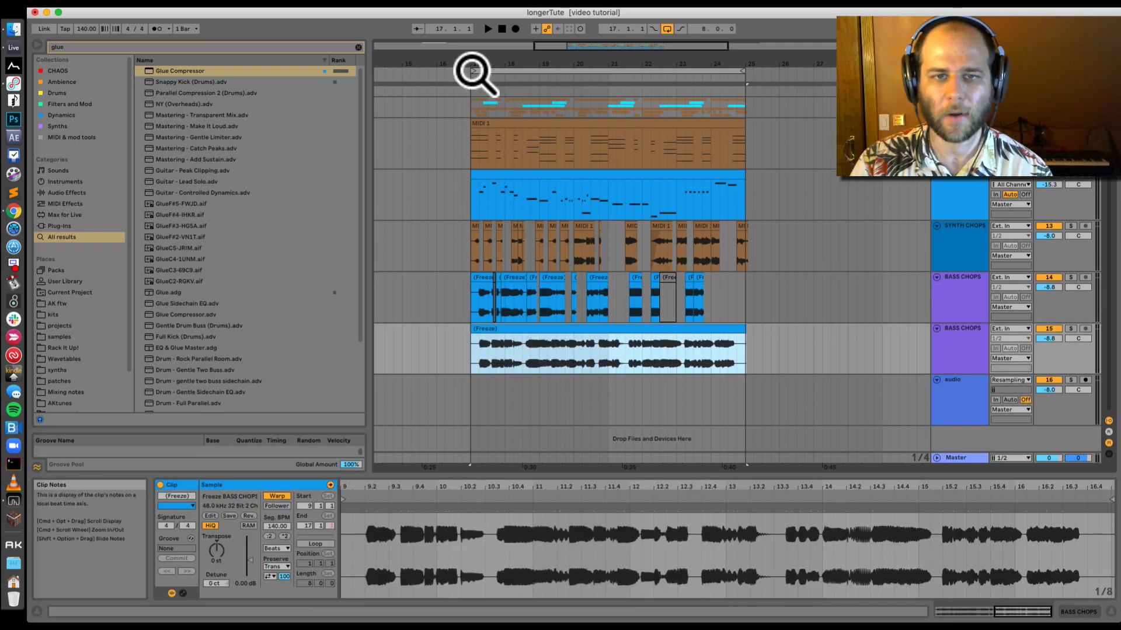
{"action": "key", "text": "space"}
{"action": "left_click_drag", "start_coordinate": [493, 65], "coordinate": [540, 120]}
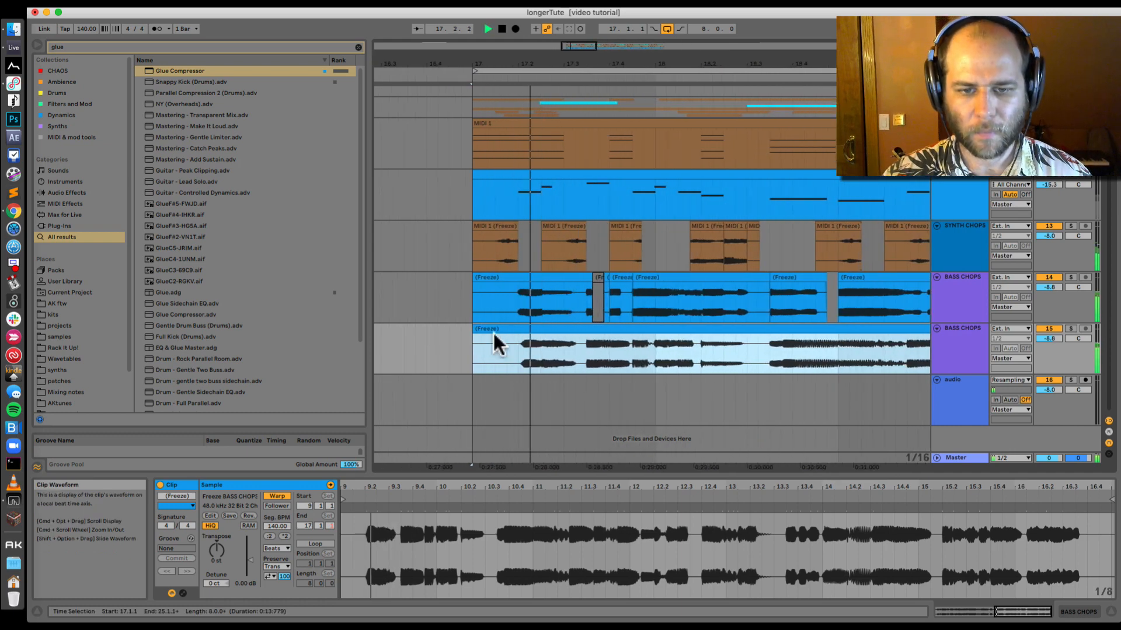
{"action": "left_click_drag", "start_coordinate": [481, 347], "coordinate": [588, 350]}
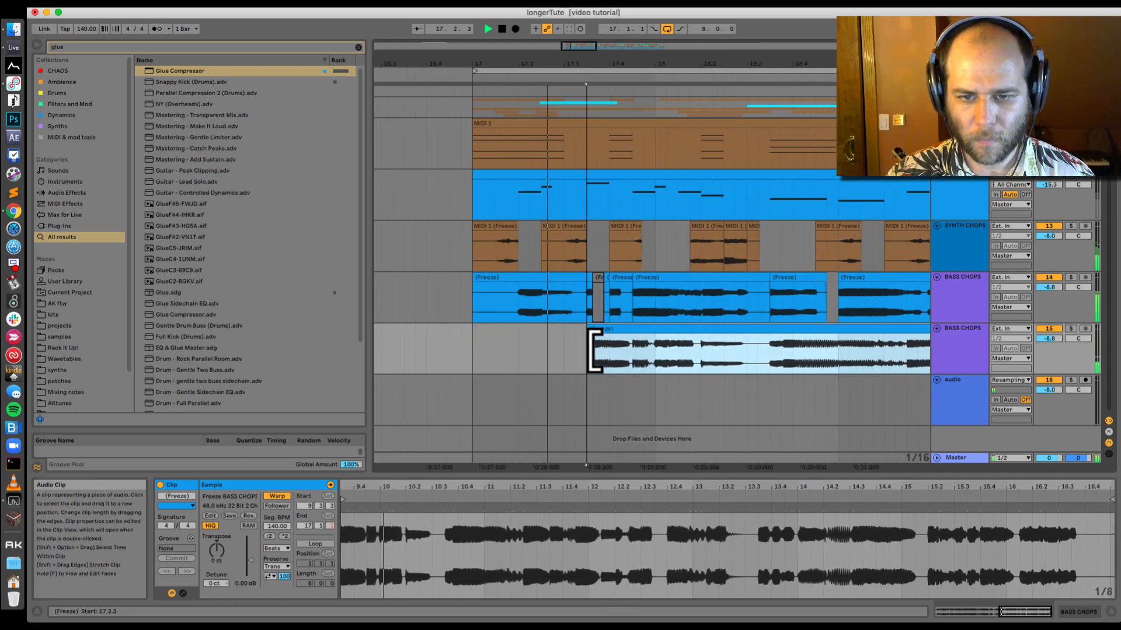
{"action": "left_click", "coordinate": [615, 367]}
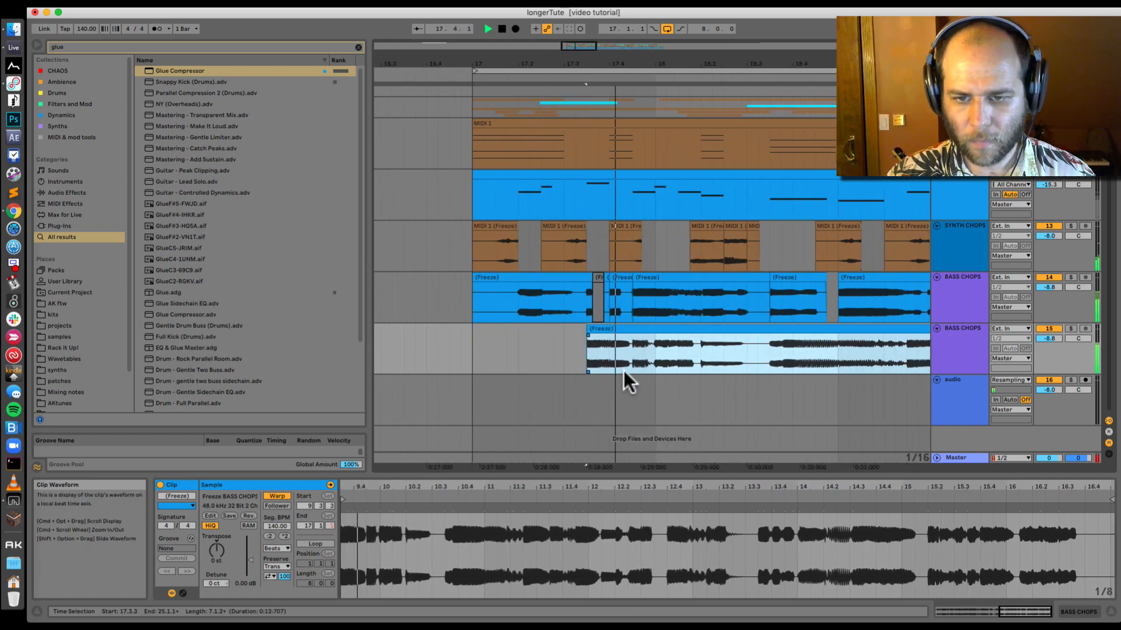
Try trimming the upper bass clip at 17.4.3 to start at 18.1.1
{"action": "left_click_drag", "start_coordinate": [645, 287], "coordinate": [658, 290]}
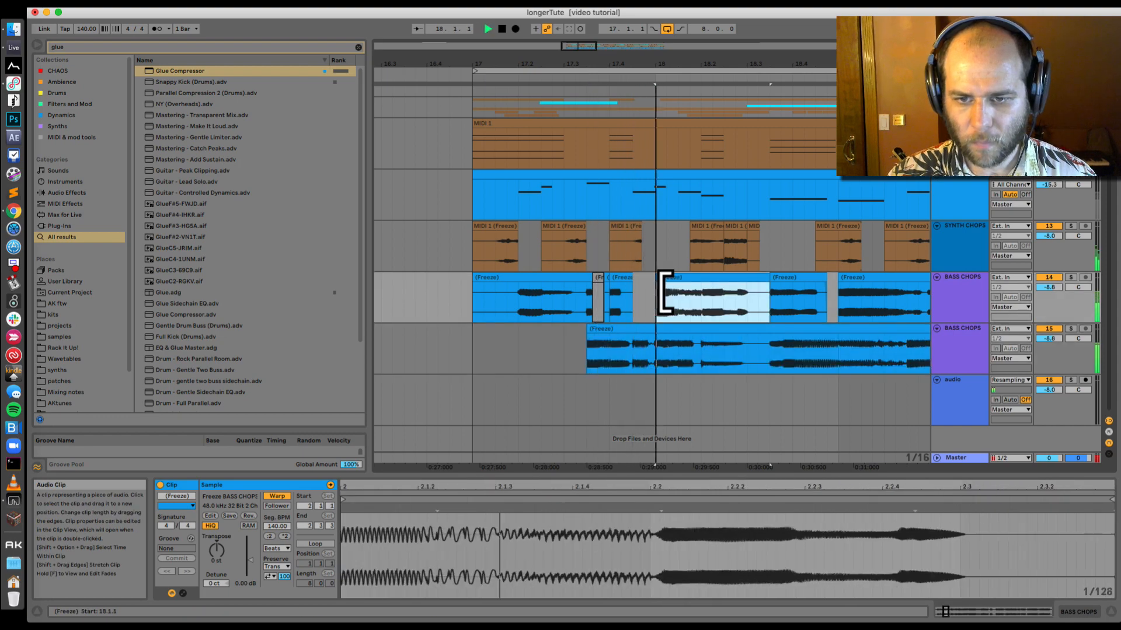
{"action": "key", "text": "super+z"}
{"action": "key", "text": "space"}
{"action": "key", "text": "space"}
Clear the lower bass clip between 17.4.3 and 19.1.1 and deactivate a one-beat slice near 19.2.3
{"action": "left_click_drag", "start_coordinate": [632, 349], "coordinate": [839, 344]}
{"action": "key", "text": "space"}
{"action": "key", "text": "0"}
{"action": "scroll", "coordinate": [660, 327], "scroll_direction": "right", "scroll_amount": 4}
{"action": "left_click_drag", "start_coordinate": [721, 350], "coordinate": [767, 350]}
{"action": "key", "text": "0"}
{"action": "left_click_drag", "start_coordinate": [768, 344], "coordinate": [741, 345]}
Remove the lower bass between 22.2.1 and 22.3.1 and deactivate its clip from 23.2.1 to 25.1.1
{"action": "scroll", "coordinate": [818, 347], "scroll_direction": "right", "scroll_amount": 5}
{"action": "scroll", "coordinate": [746, 345], "scroll_direction": "right", "scroll_amount": 4}
{"action": "left_click", "coordinate": [776, 330]}
{"action": "left_click", "coordinate": [843, 328]}
{"action": "key", "text": "0"}
{"action": "scroll", "coordinate": [843, 328], "scroll_direction": "right", "scroll_amount": 6}
{"action": "left_click", "coordinate": [718, 328]}
{"action": "key", "text": "0"}
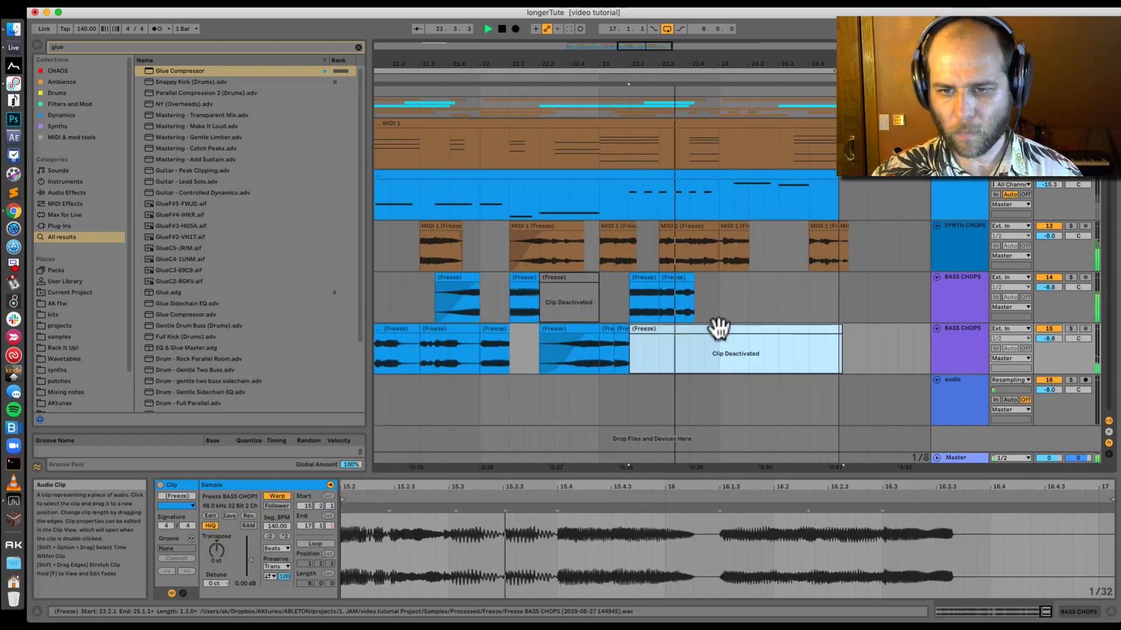
Copy the upper bass chop at 23.3.1 to 24.2.1 and deactivate lower bass slices at 24.2.1 and 23.4.1, one beat each
{"action": "left_click", "coordinate": [677, 278]}
{"action": "left_click_drag", "start_coordinate": [677, 278], "coordinate": [767, 277]}
{"action": "left_click_drag", "start_coordinate": [751, 353], "coordinate": [779, 354]}
{"action": "key", "text": "0"}
{"action": "left_click_drag", "start_coordinate": [690, 353], "coordinate": [719, 354]}
{"action": "key", "text": "0"}
Turn off Warp on the SYNTH CHOPS piece at 24.4.1 and transpose it by -4 st
{"action": "scroll", "coordinate": [832, 251], "scroll_direction": "up", "scroll_amount": 5}
{"action": "left_click", "coordinate": [774, 226]}
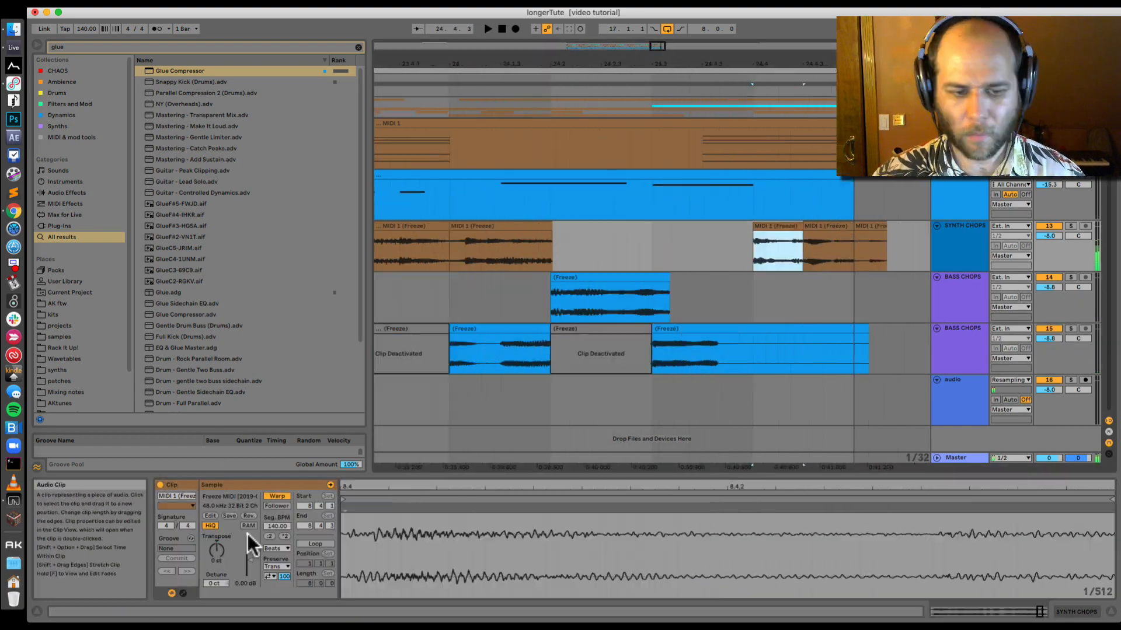
{"action": "left_click_drag", "start_coordinate": [853, 244], "coordinate": [845, 244]}
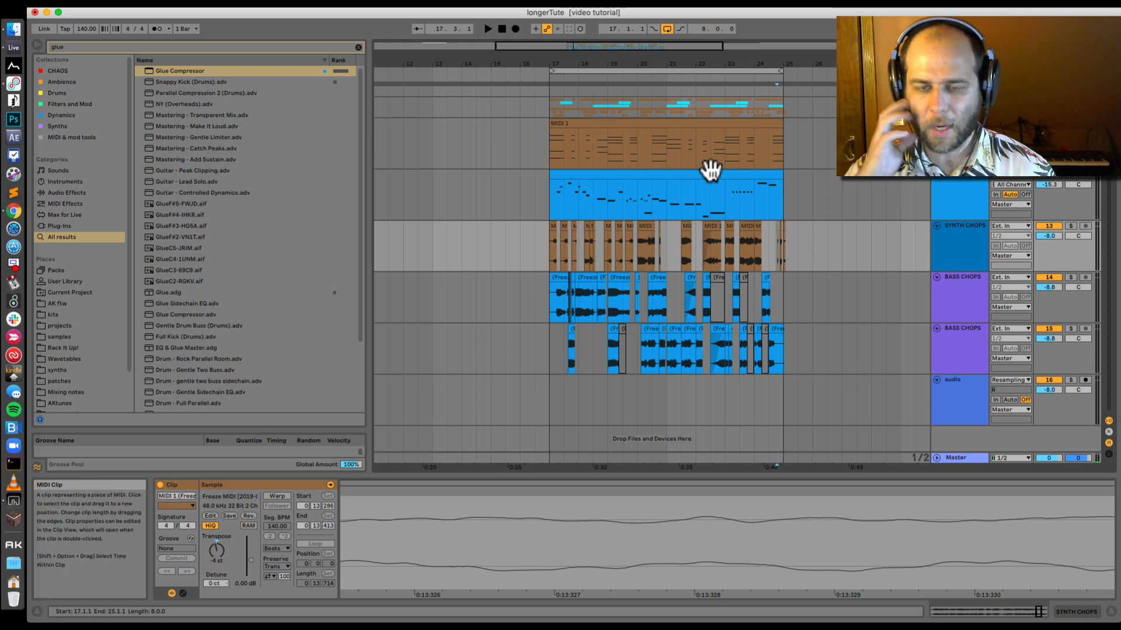
Fold all tracks, unfold only SYNTH CHOPS and both BASS CHOPS tracks, and place the insert mark at 17.1.1
{"action": "left_click", "coordinate": [669, 174]}
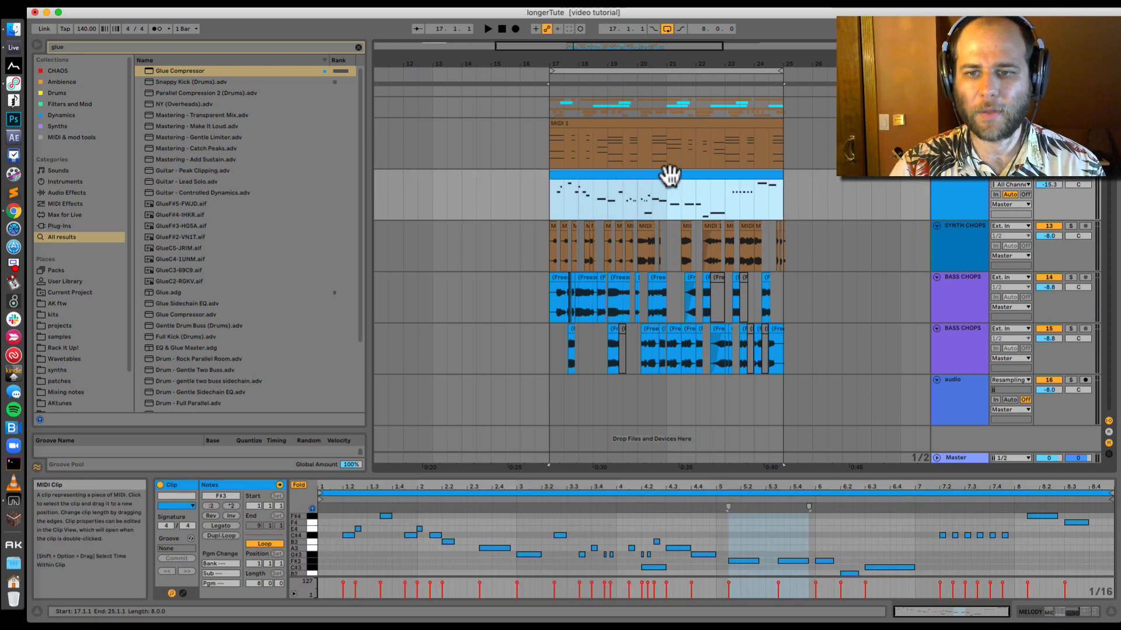
{"action": "left_click", "coordinate": [937, 278], "text": "alt"}
{"action": "left_click", "coordinate": [545, 195]}
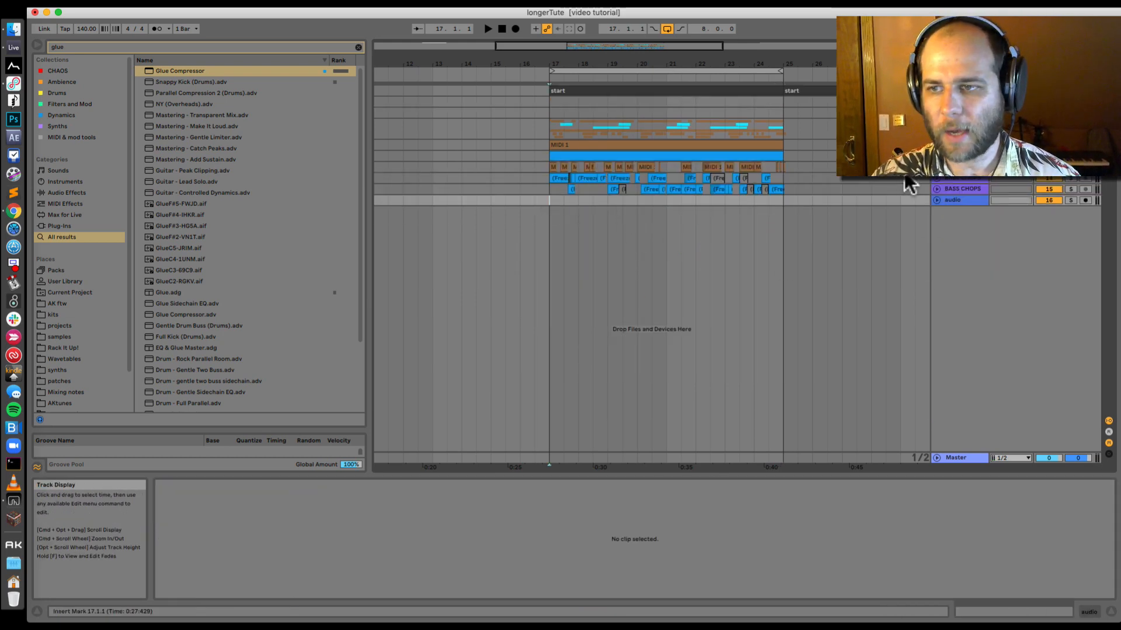
{"action": "left_click", "coordinate": [936, 167]}
{"action": "left_click", "coordinate": [937, 218]}
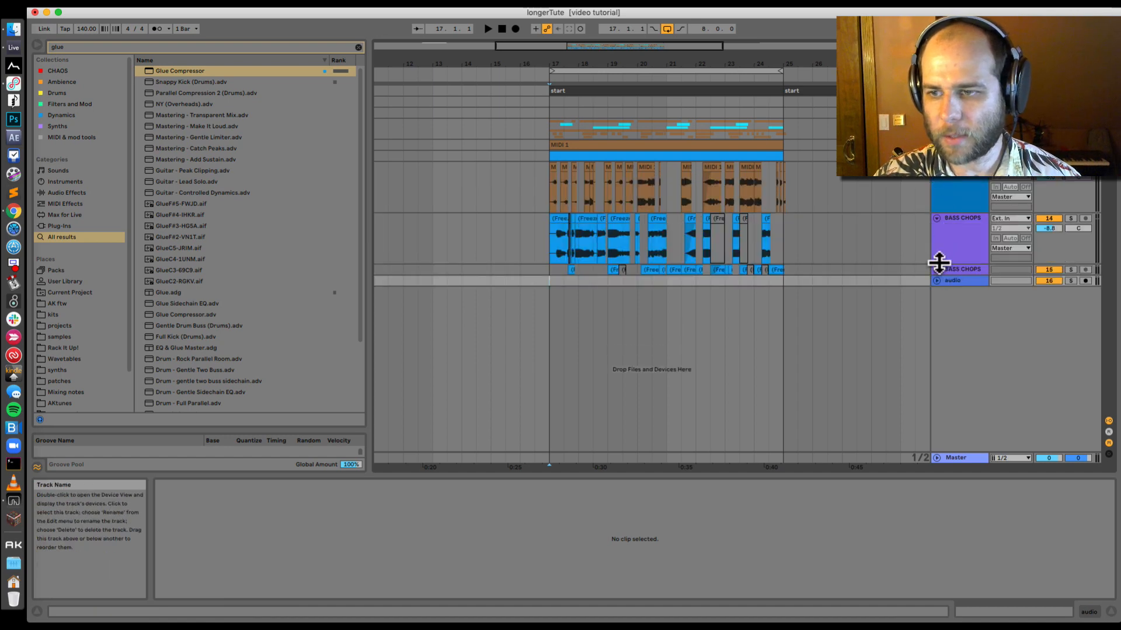
{"action": "left_click", "coordinate": [936, 270]}
{"action": "left_click", "coordinate": [545, 296]}
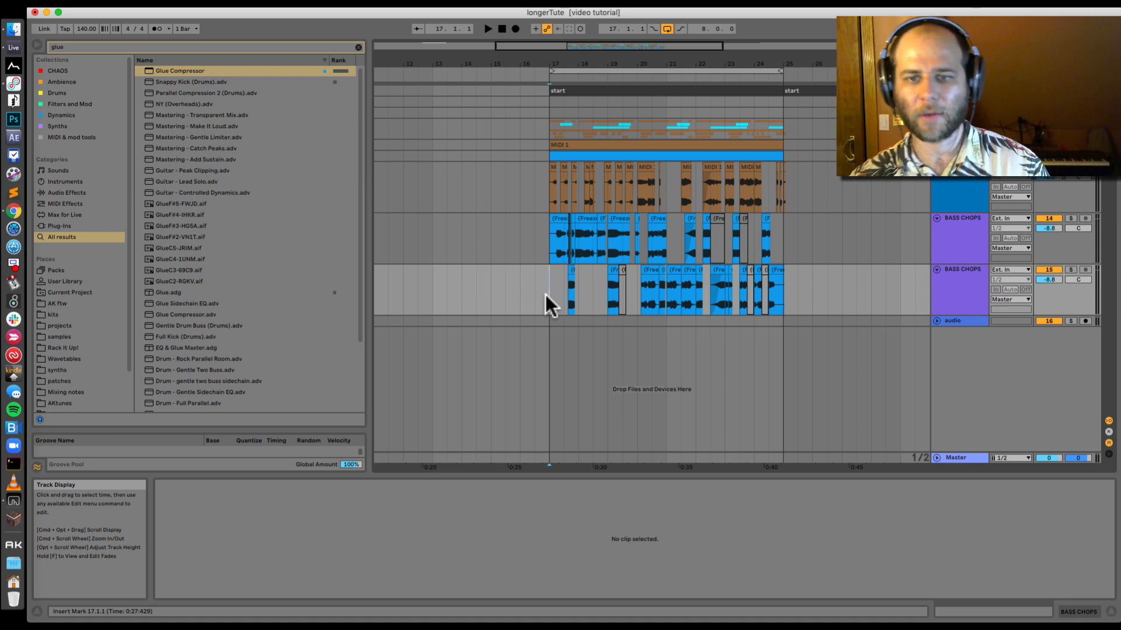
{"action": "left_click", "coordinate": [12, 29]}
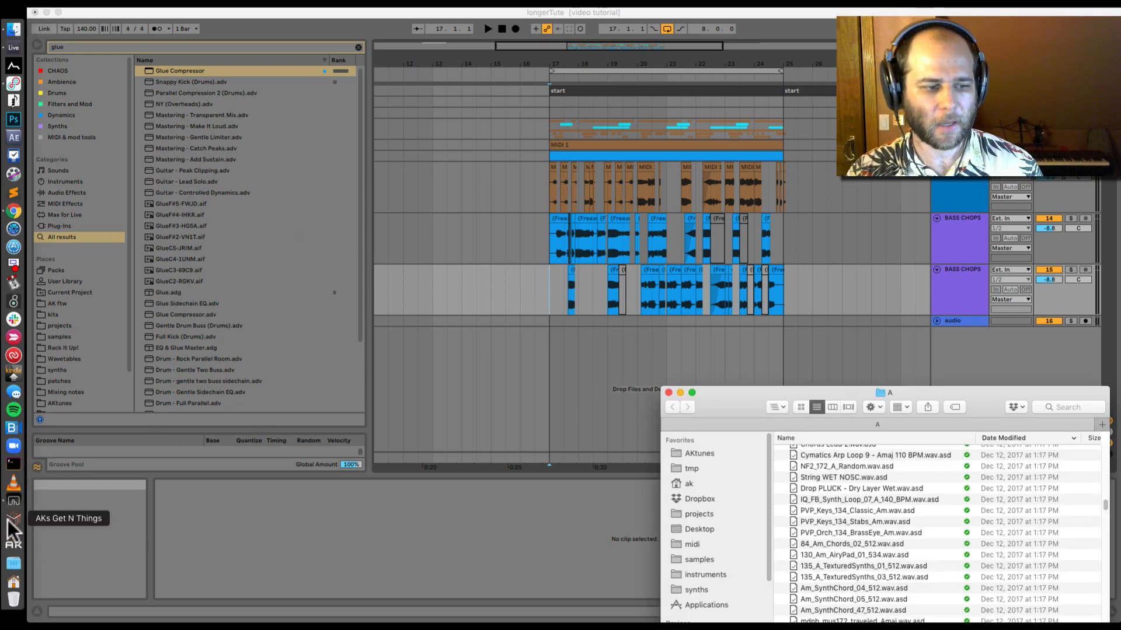
{"action": "key", "text": "ctrl+Up"}
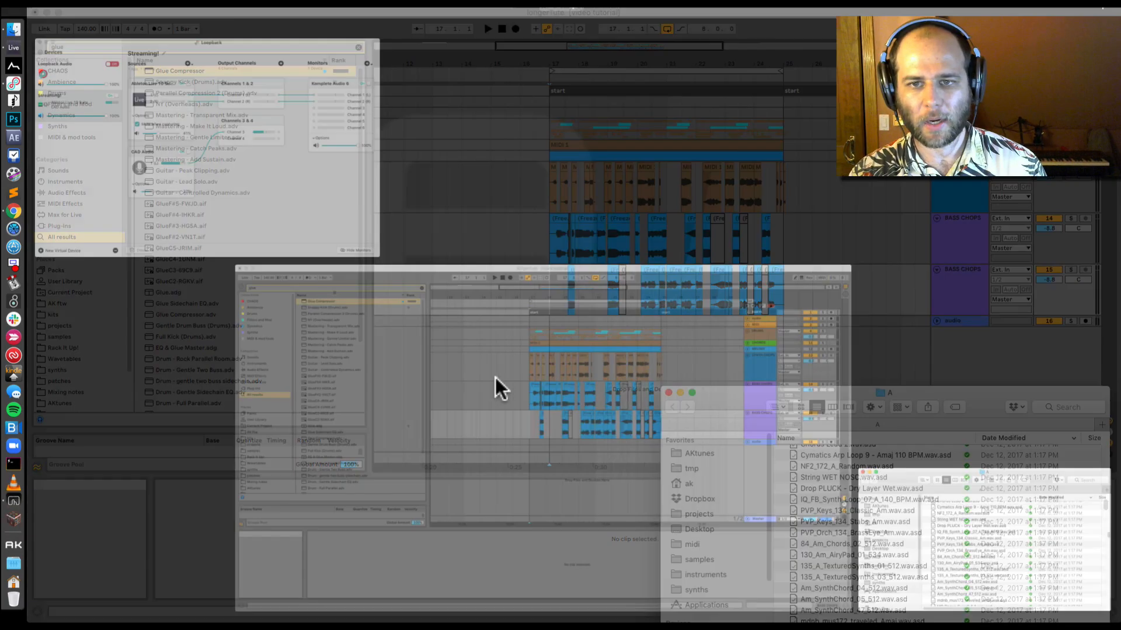
{"action": "left_click", "coordinate": [678, 461]}
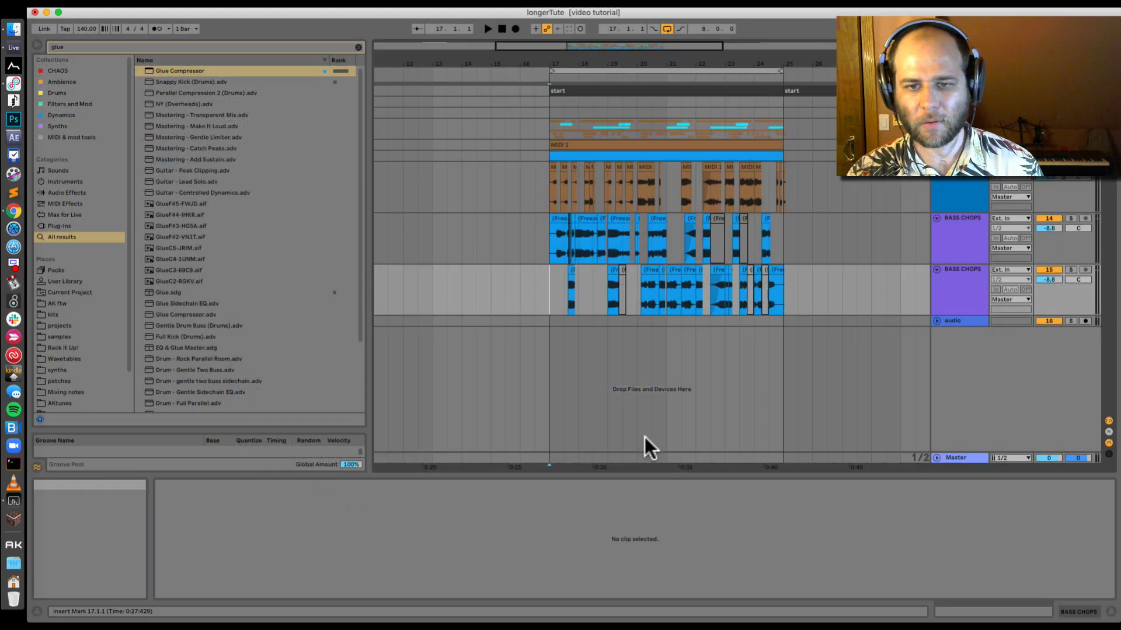
Play the interlocking synth and bass chops arrangement from 17.1.1
{"action": "left_click", "coordinate": [564, 298]}
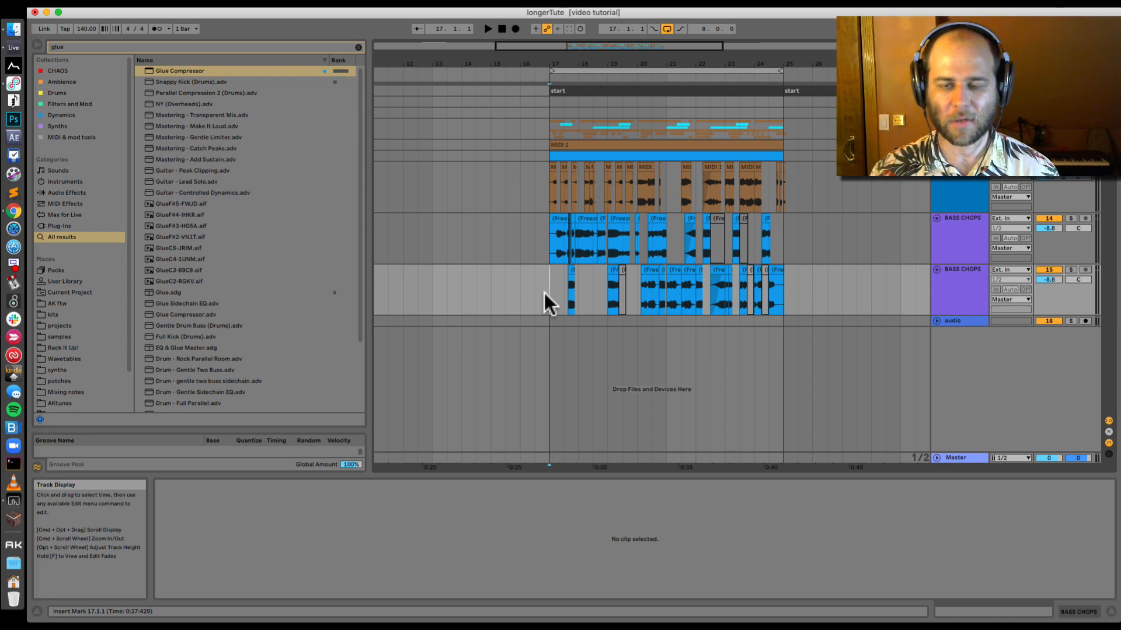
{"action": "key", "text": "space"}
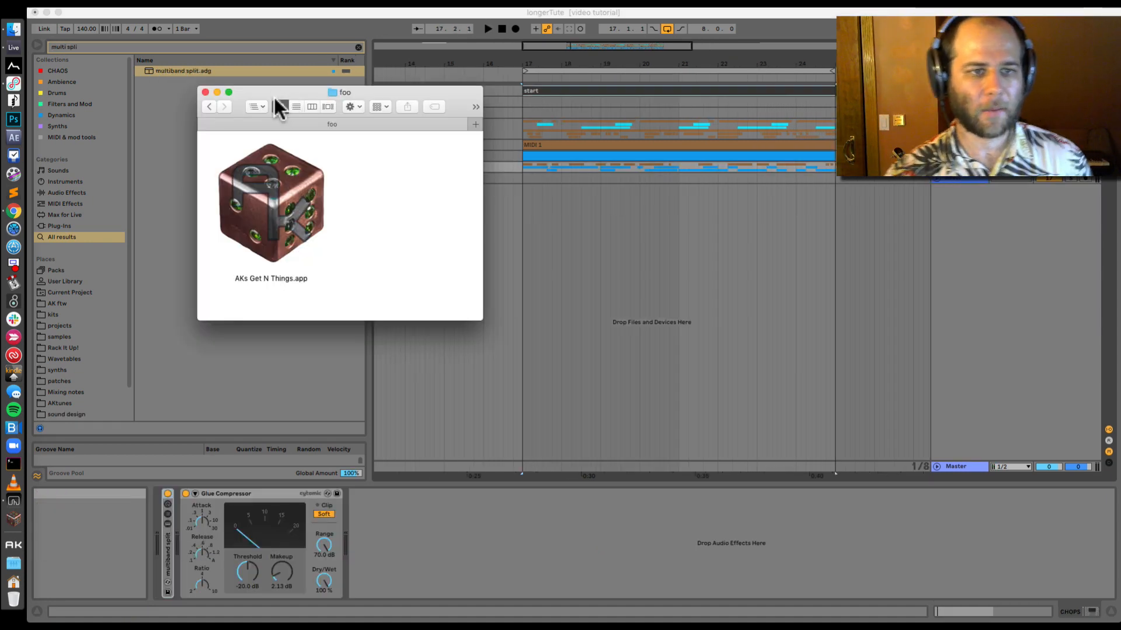
In Finder, launch AKs Get N Things.app from the foo folder and accept 32 as the number of files to reveal
{"action": "double_click", "coordinate": [271, 205]}
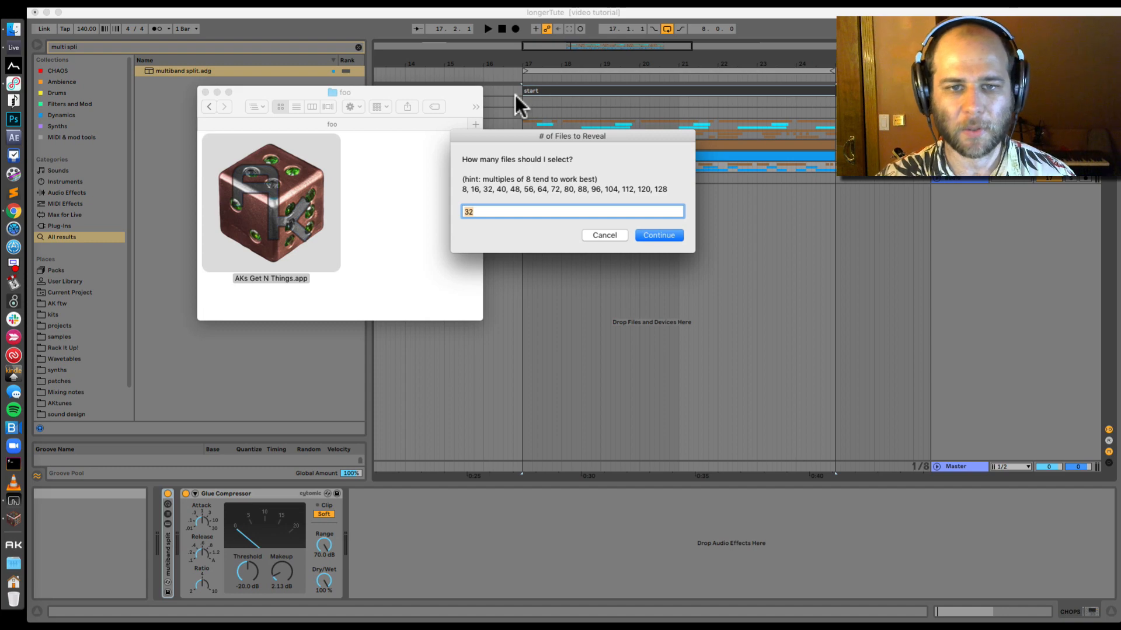
{"action": "key", "text": "Return"}
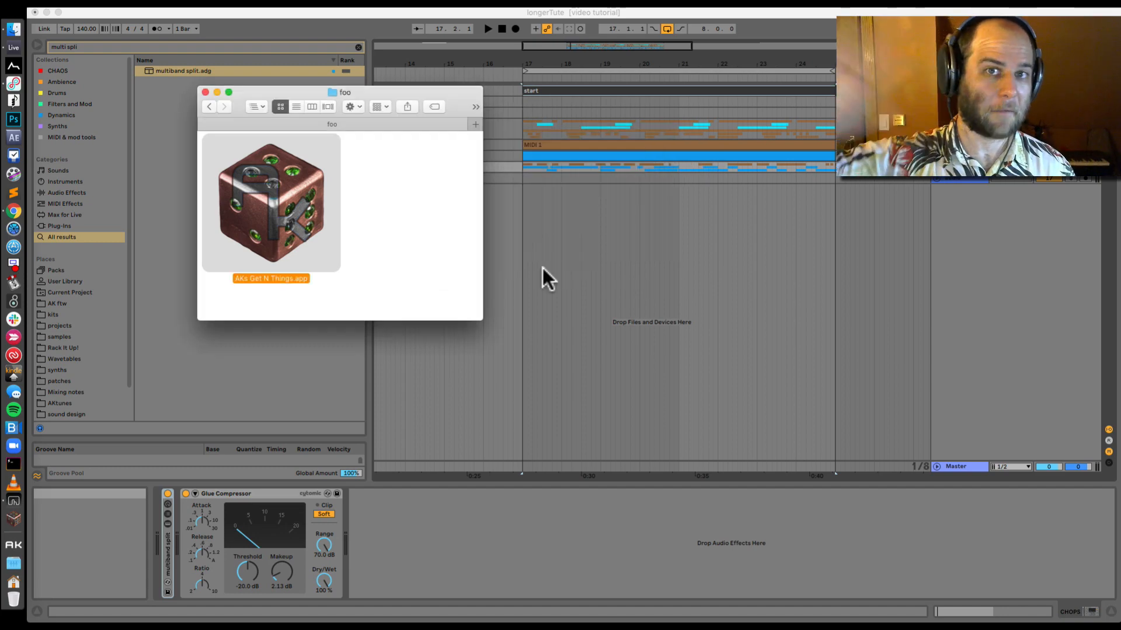